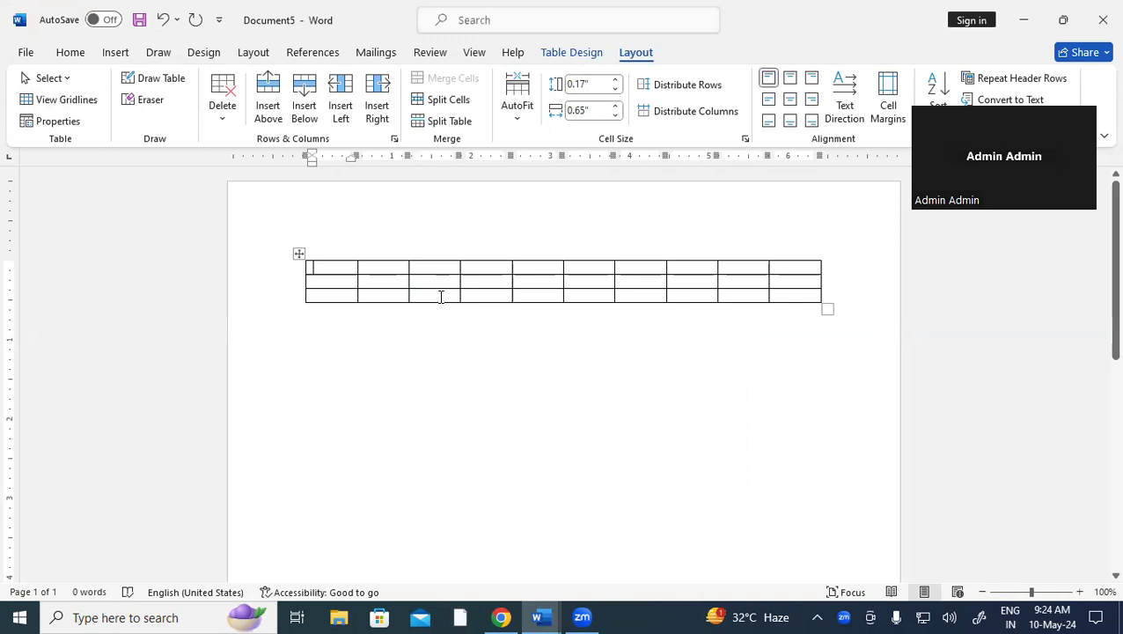
Step: Enlarge the blank table so that its three rows become about 0.53" high
{"action": "left_click", "coordinate": [651, 333]}
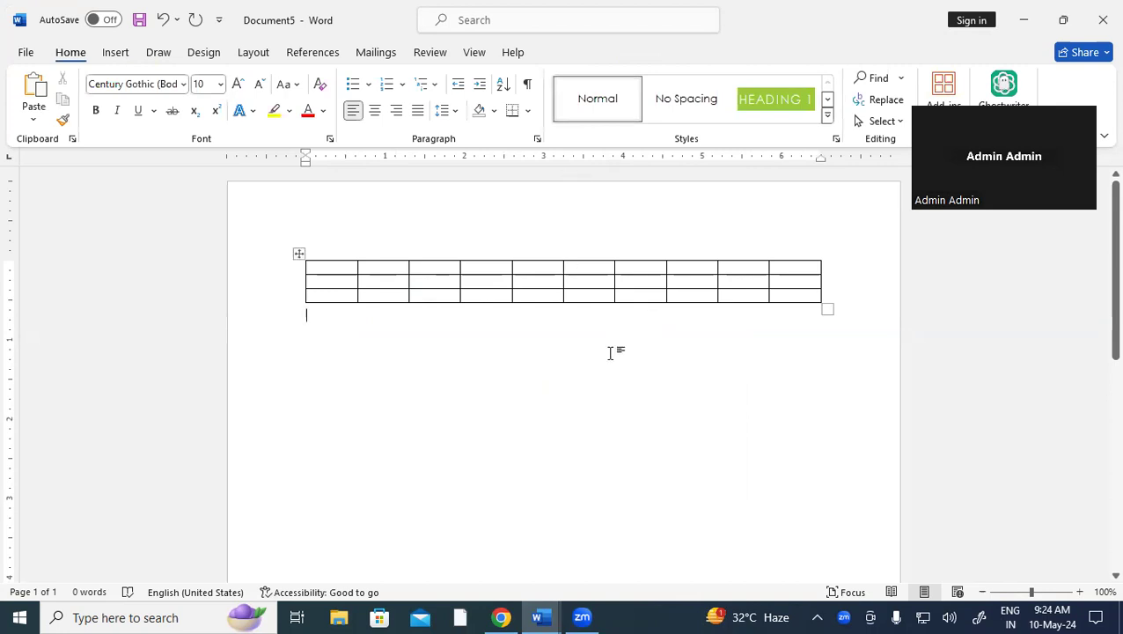
{"action": "left_click", "coordinate": [597, 280]}
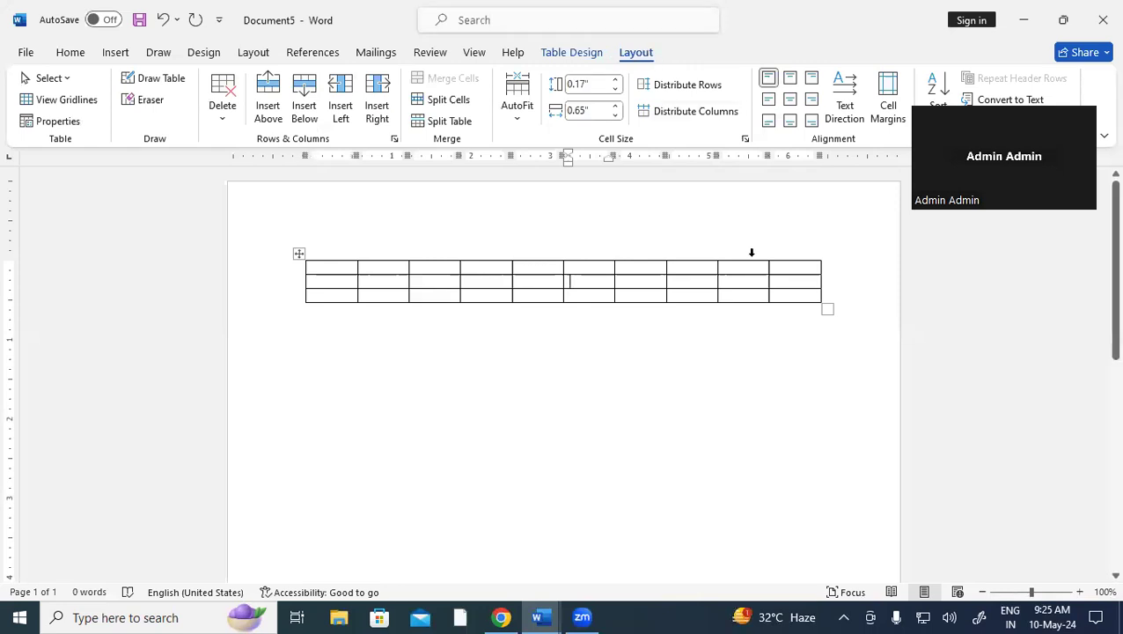
{"action": "left_click_drag", "start_coordinate": [827, 307], "coordinate": [825, 396]}
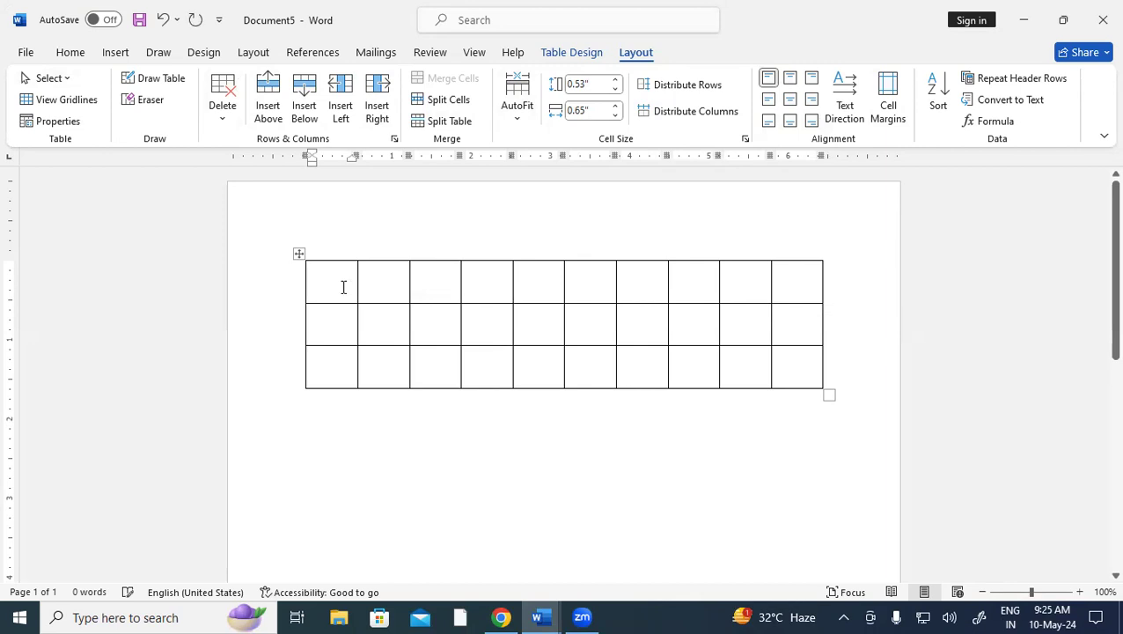
Step: Set the font size of all the table's cells to 24 and leave Format Painter
{"action": "left_click", "coordinate": [72, 54]}
{"action": "left_click", "coordinate": [62, 121]}
{"action": "mouse_move", "coordinate": [326, 278]}
{"action": "left_mouse_down"}
{"action": "mouse_move", "coordinate": [491, 343]}
{"action": "mouse_move", "coordinate": [796, 384]}
{"action": "left_mouse_up"}
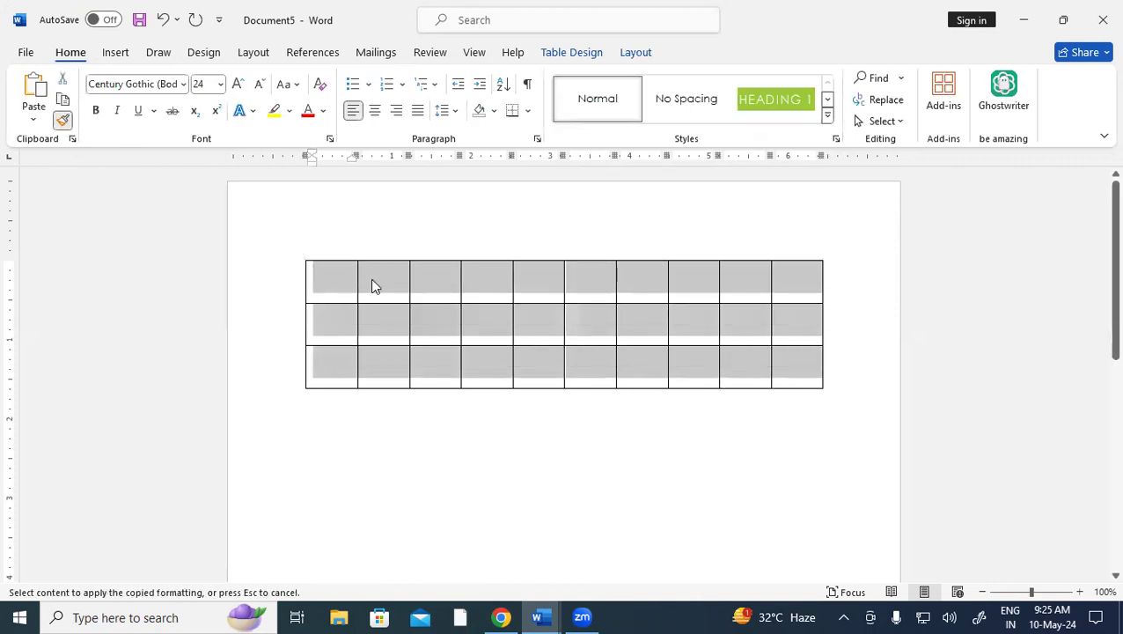
{"action": "left_click", "coordinate": [332, 280]}
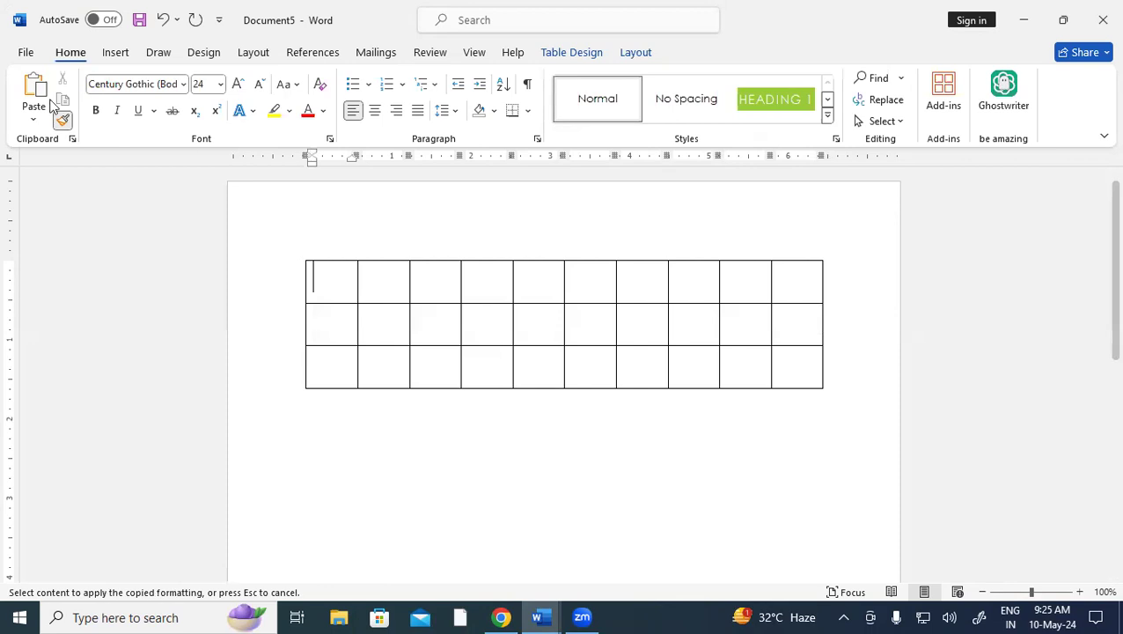
{"action": "key", "text": "Escape"}
Step: Enter the headings SR.NO. and STD NAME in the first two cells of the table's first row
{"action": "type", "text": "sr"}
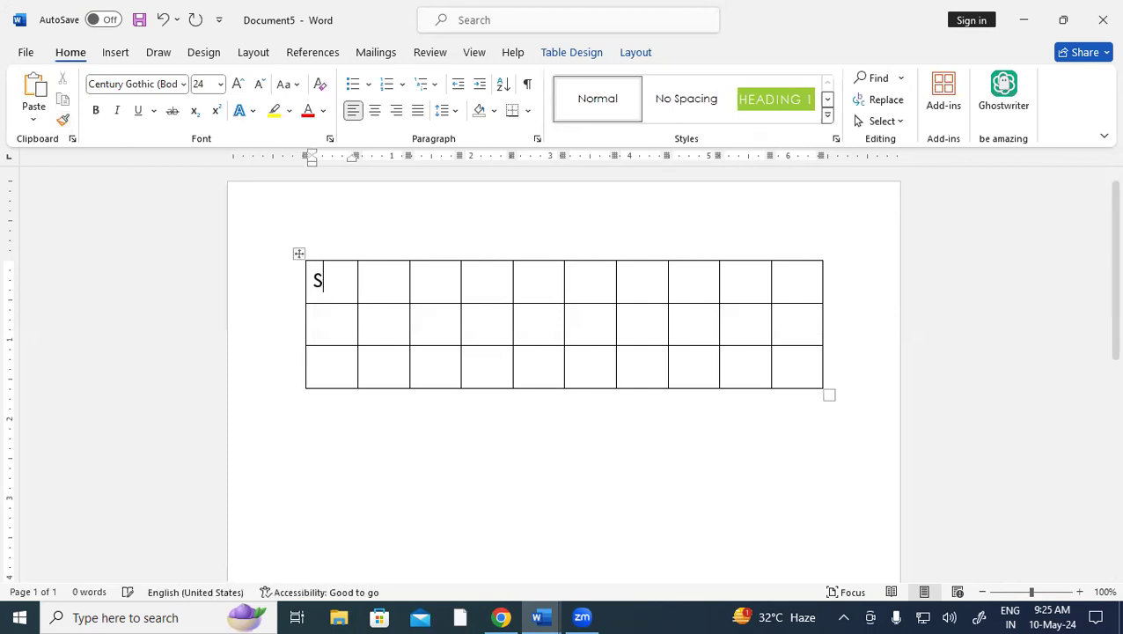
{"action": "key", "text": "BackSpace"}
{"action": "key", "text": "BackSpace"}
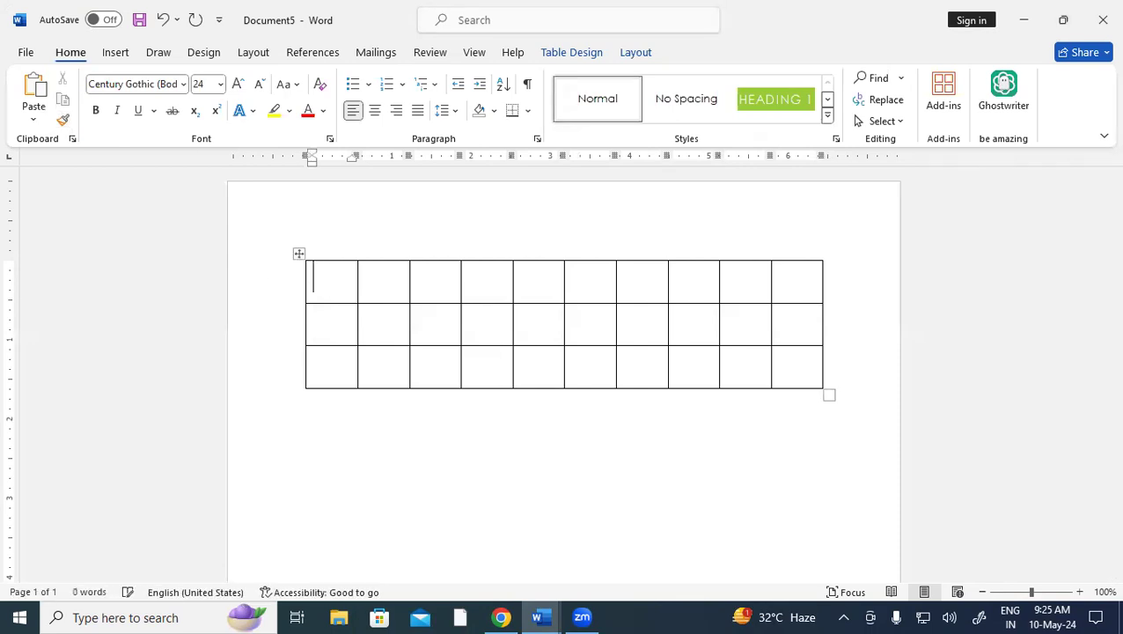
{"action": "type", "text": "SR.NO. "}
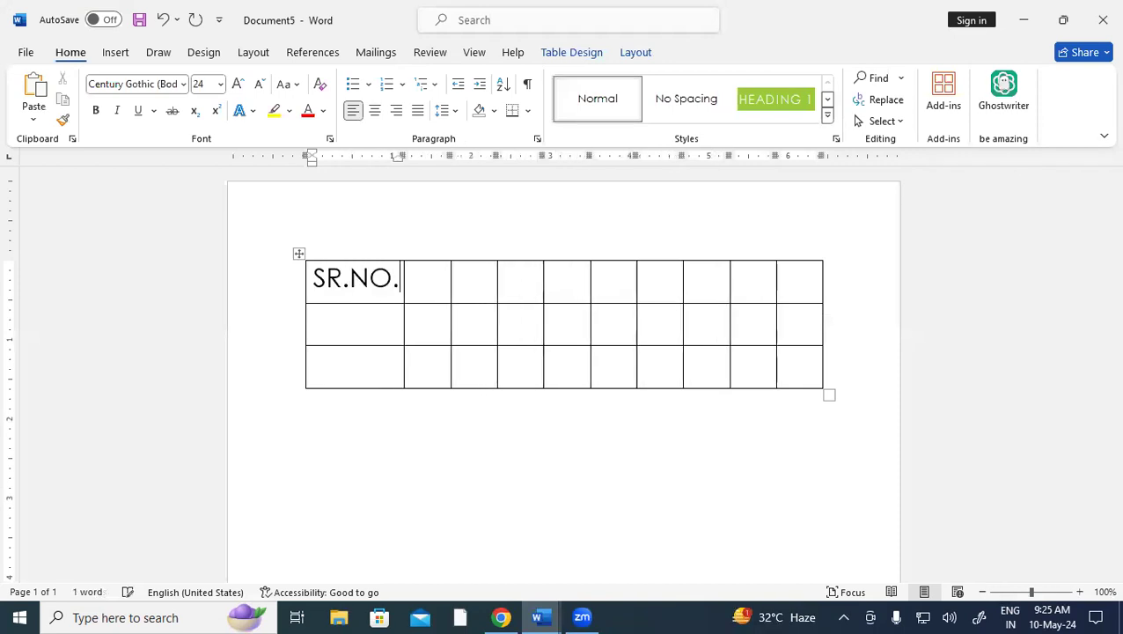
{"action": "type", "text": "ST"}
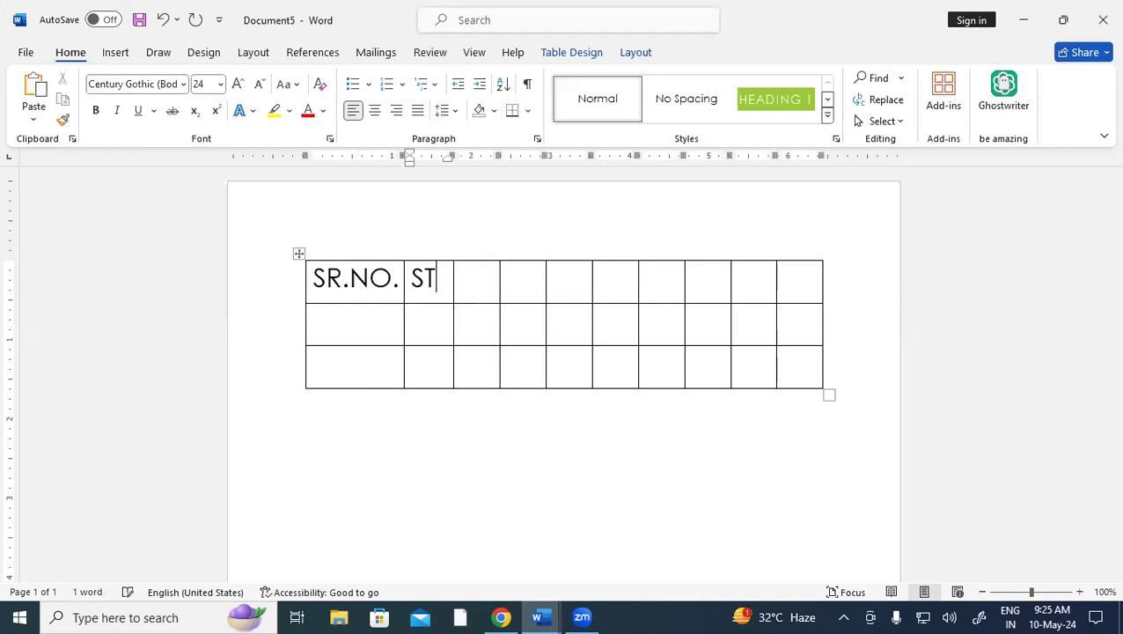
{"action": "type", "text": "D NAME"}
Step: Enter the headings COURSE, FEE and PAID DUE in the next three cells of the first row
{"action": "key", "text": "Tab"}
{"action": "type", "text": "COO"}
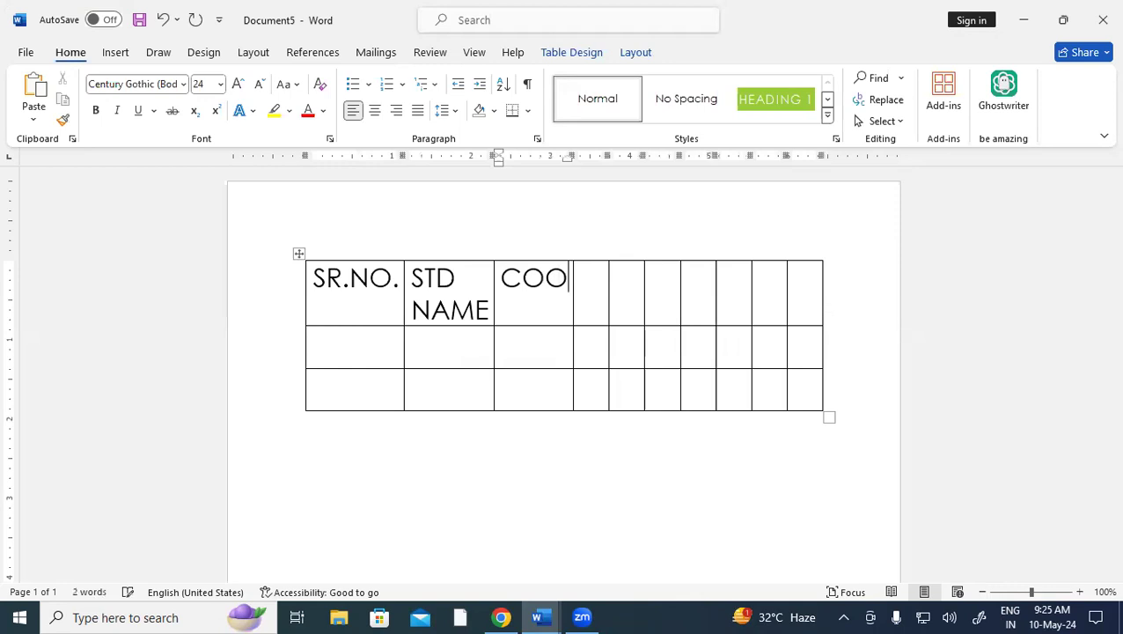
{"action": "key", "text": "BackSpace"}
{"action": "type", "text": "U"}
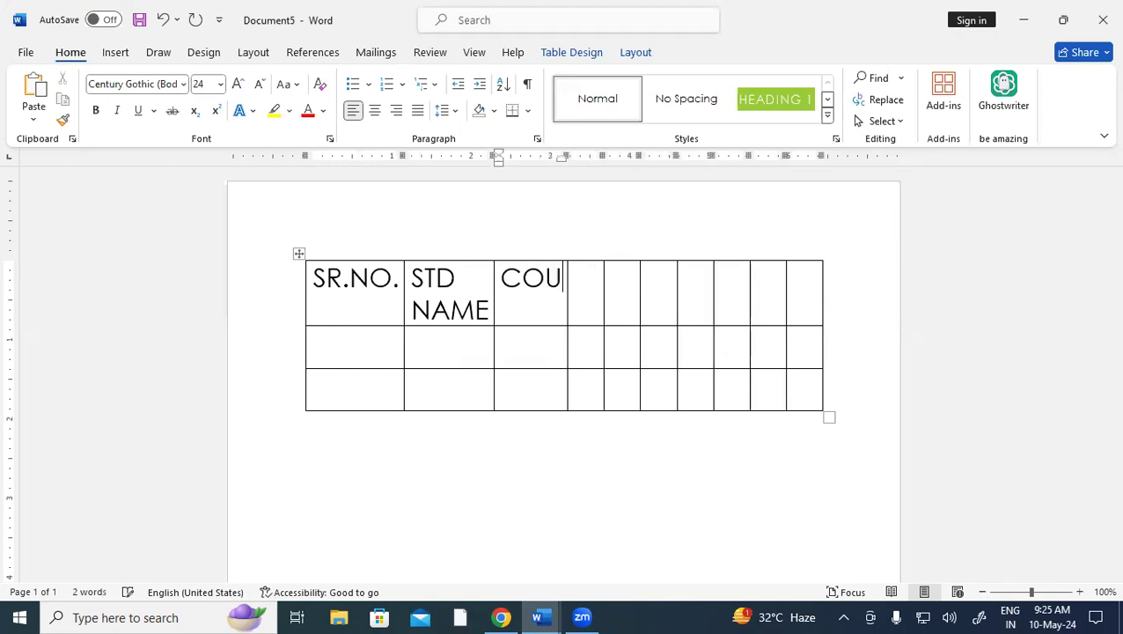
{"action": "type", "text": "RSE FEE"}
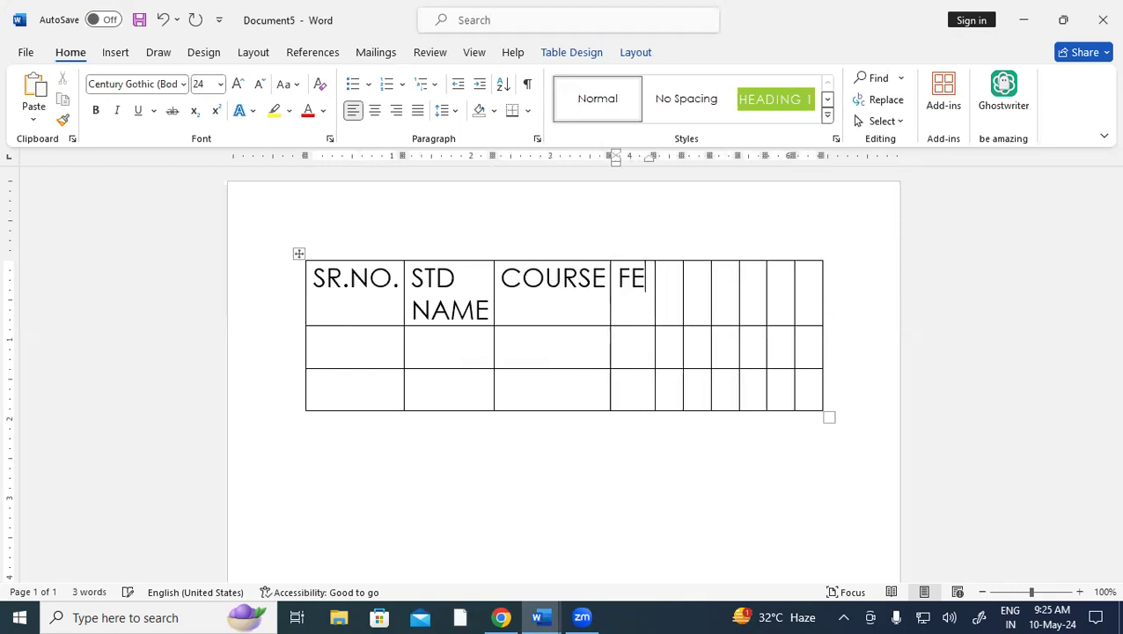
{"action": "key", "text": "Tab"}
{"action": "type", "text": "PA"}
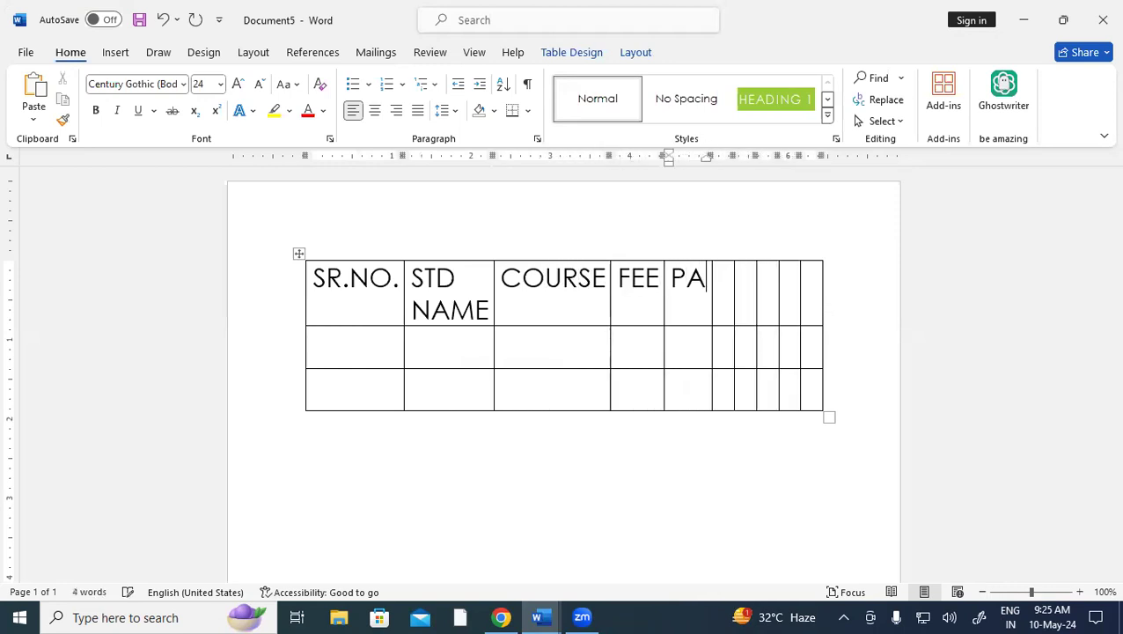
{"action": "type", "text": "ID DUE"}
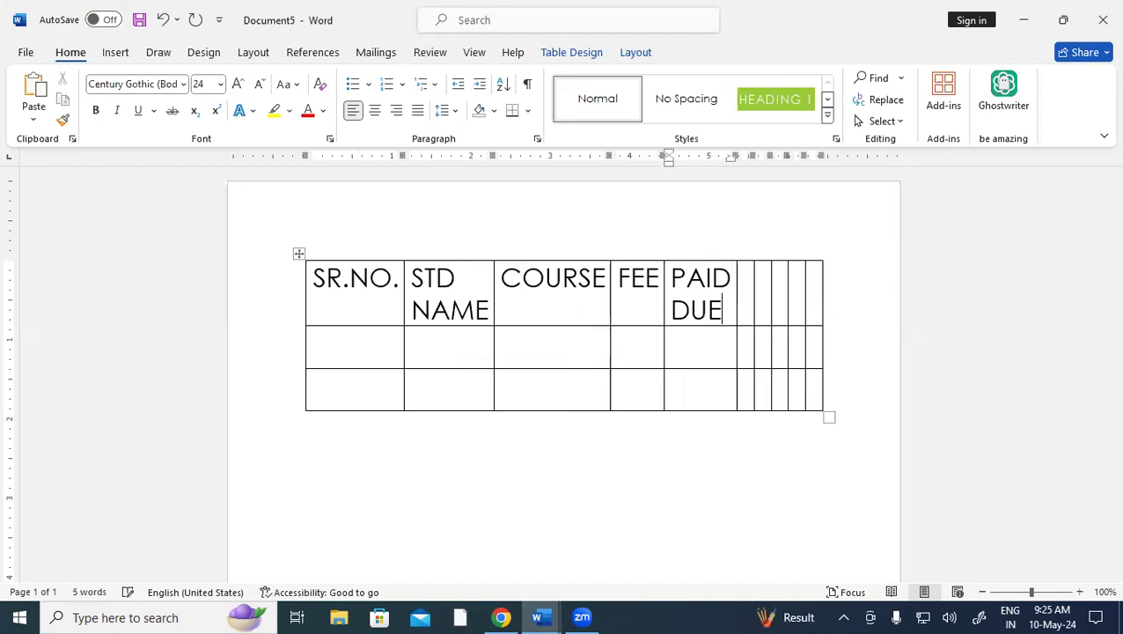
Step: Remove the five empty columns after PAID DUE with the Eraser
{"action": "left_click", "coordinate": [652, 51]}
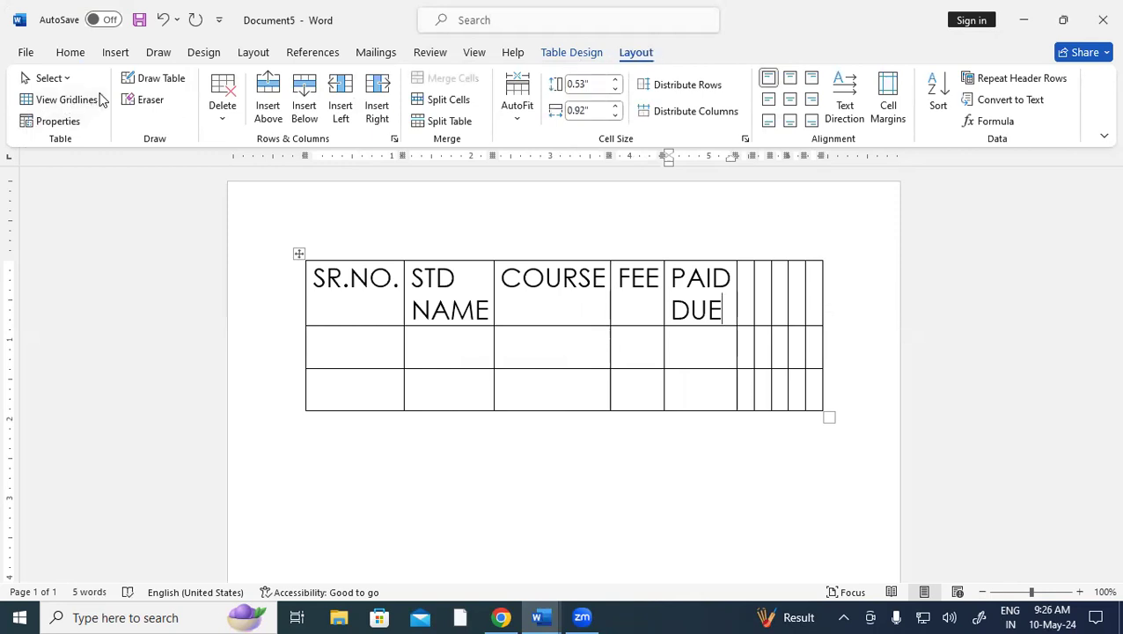
{"action": "left_click", "coordinate": [144, 101]}
{"action": "mouse_move", "coordinate": [753, 253]}
{"action": "left_mouse_down"}
{"action": "mouse_move", "coordinate": [804, 380]}
{"action": "mouse_move", "coordinate": [840, 431]}
{"action": "left_mouse_up"}
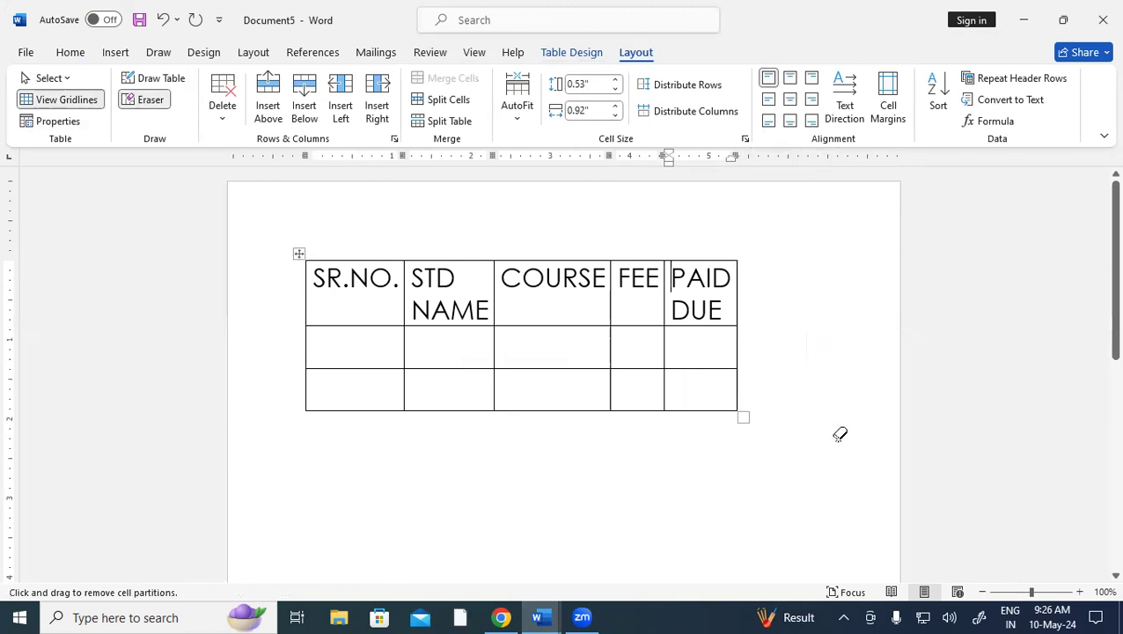
{"action": "left_click", "coordinate": [138, 98]}
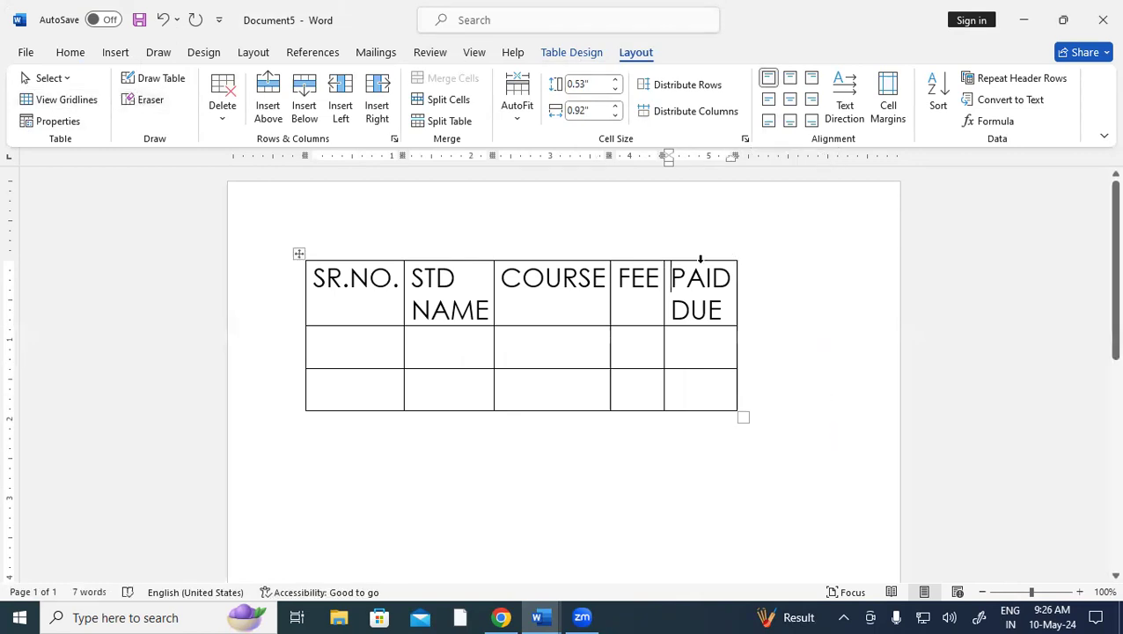
Step: Widen the PAID DUE column to about 2.61" and shrink the text of the heading row
{"action": "left_click_drag", "start_coordinate": [759, 301], "coordinate": [870, 291]}
{"action": "left_click_drag", "start_coordinate": [316, 278], "coordinate": [742, 308]}
{"action": "key", "text": "ctrl+bracketleft"}
{"action": "key", "text": "ctrl+bracketleft"}
{"action": "key", "text": "ctrl+bracketleft"}
{"action": "key", "text": "ctrl+bracketleft"}
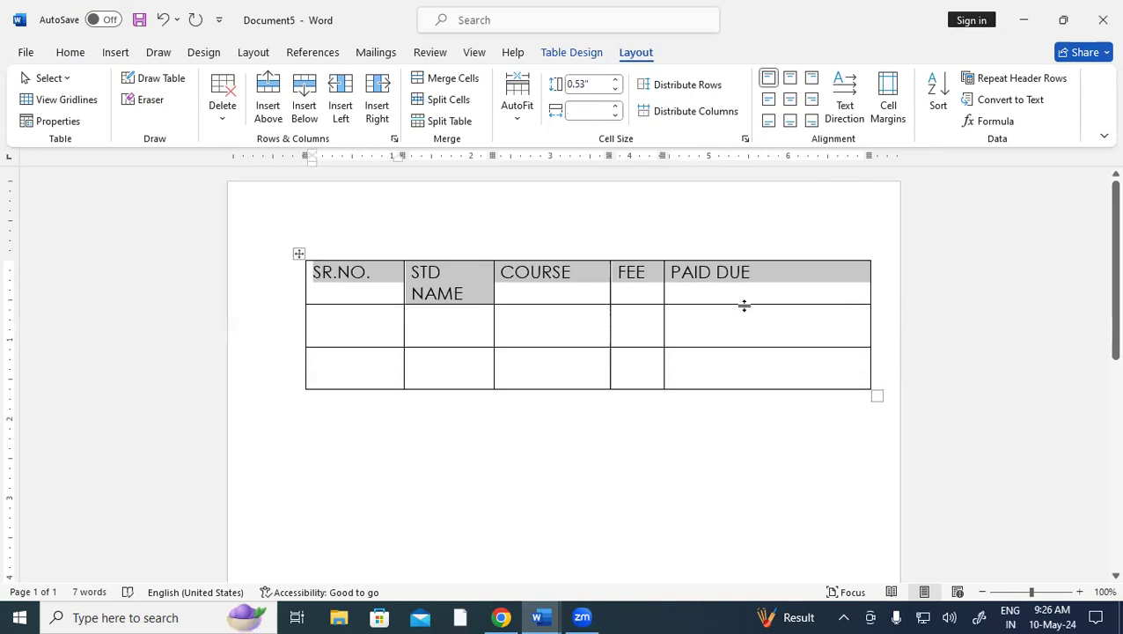
Step: Try to split the last column by drawing a vertical border between PAID and DUE
{"action": "left_click", "coordinate": [711, 273]}
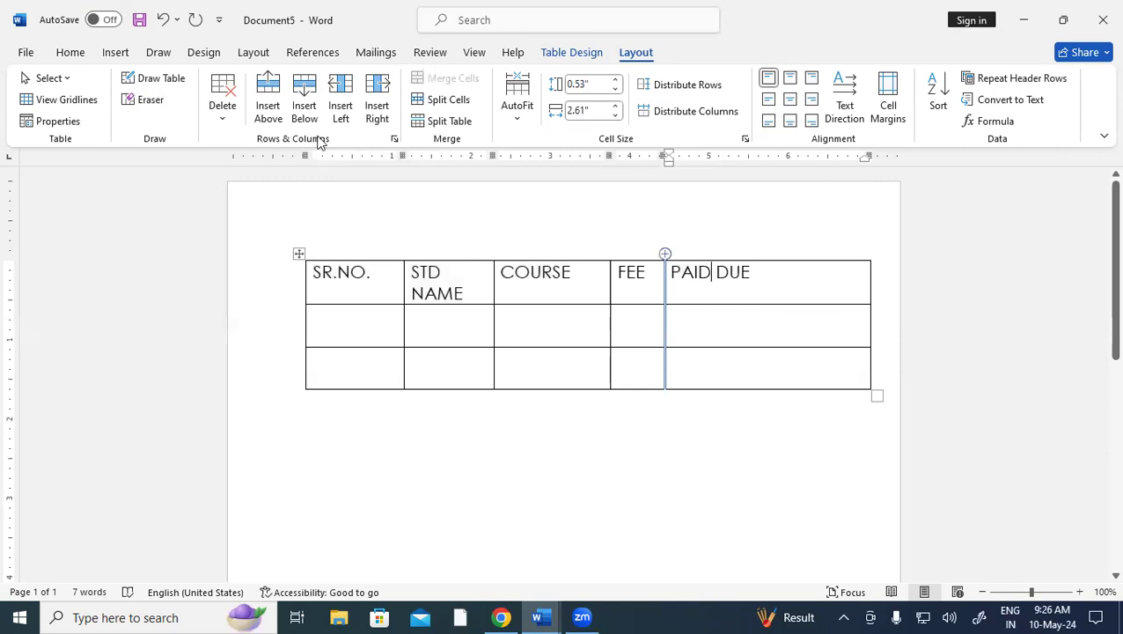
{"action": "left_click", "coordinate": [156, 80]}
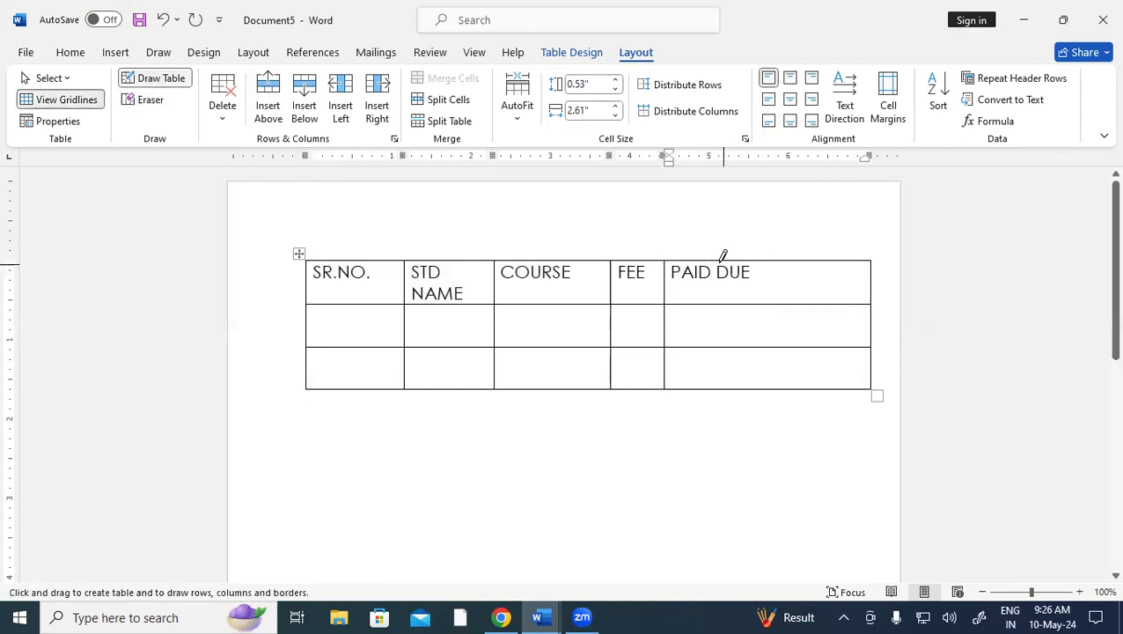
{"action": "left_click_drag", "start_coordinate": [712, 262], "coordinate": [712, 379]}
{"action": "key", "text": "ctrl+z"}
Step: Enlarge the heading row's text and leave the Draw Table tool
{"action": "key", "text": "ctrl+shift+period"}
{"action": "key", "text": "ctrl+shift+period"}
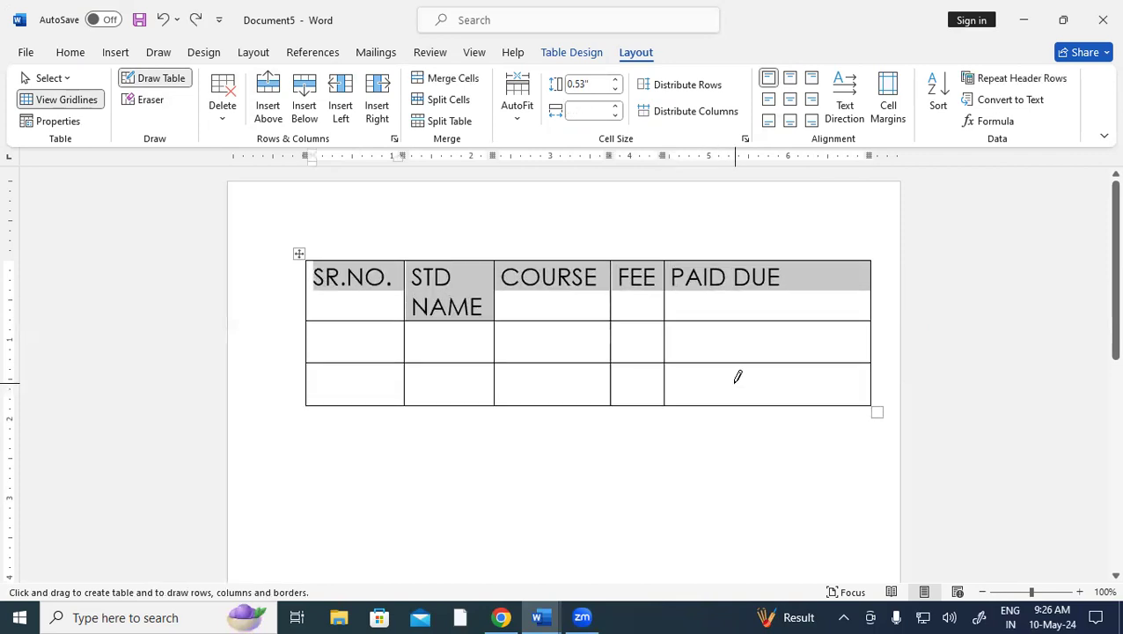
{"action": "left_click", "coordinate": [166, 79]}
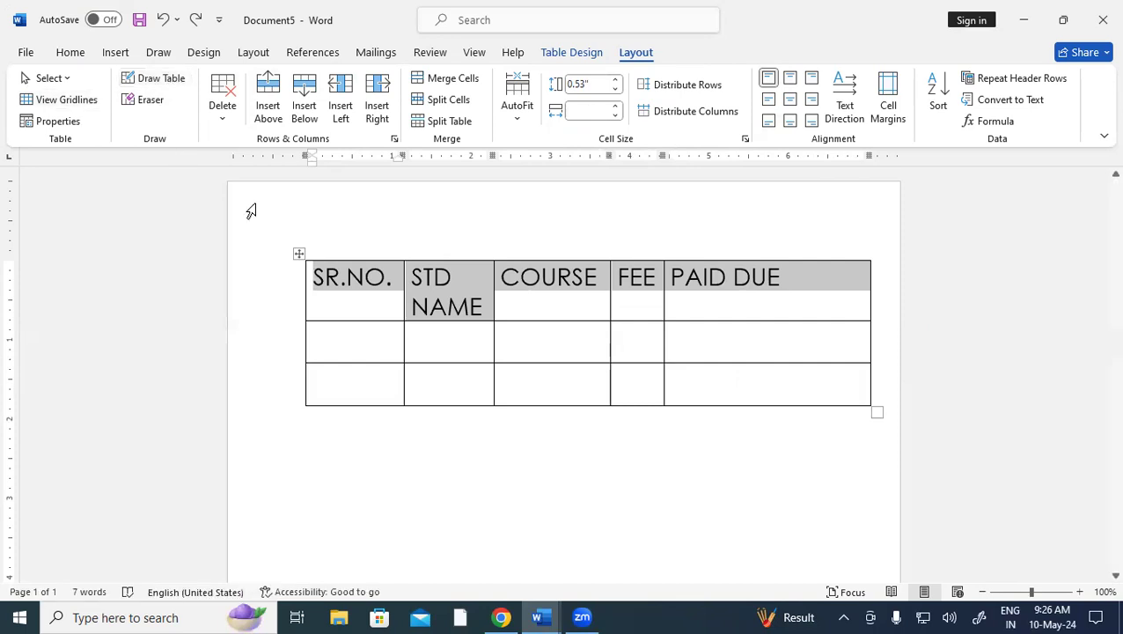
Step: Delete the word DUE from the last column's heading
{"action": "left_click", "coordinate": [64, 79]}
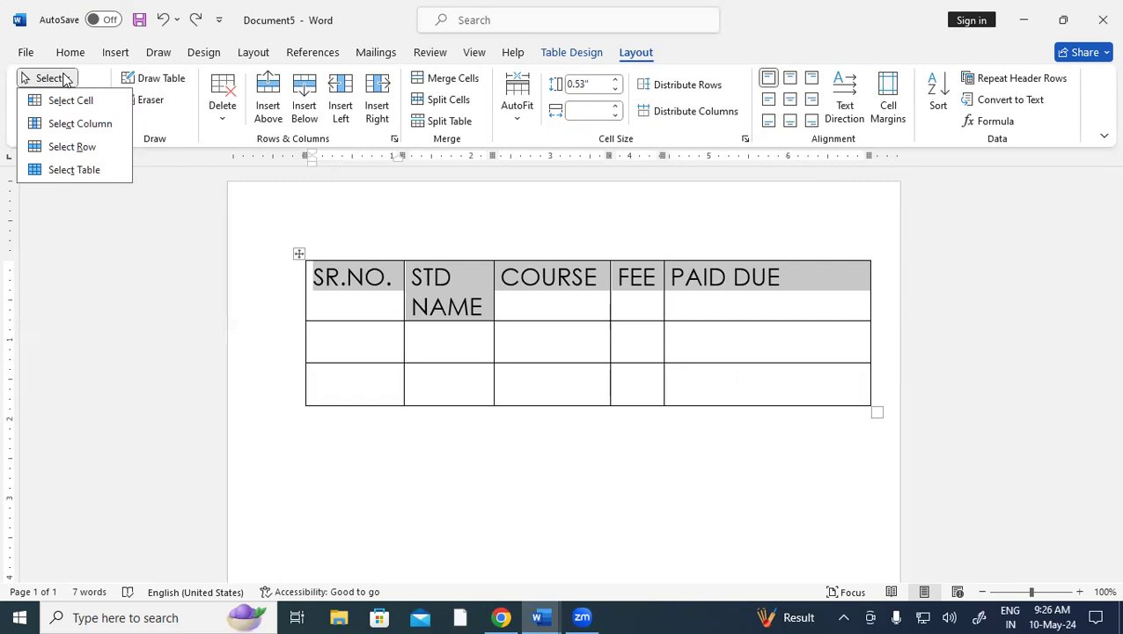
{"action": "left_click", "coordinate": [789, 287]}
{"action": "left_click", "coordinate": [772, 289]}
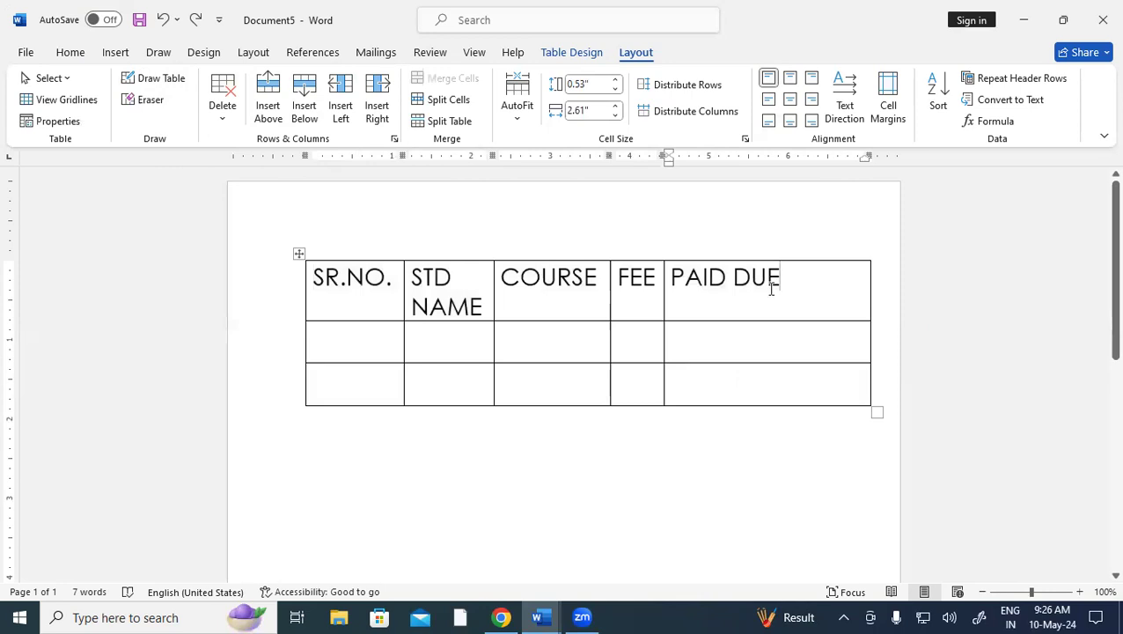
{"action": "key", "text": "BackSpace"}
{"action": "key", "text": "BackSpace"}
{"action": "key", "text": "BackSpace"}
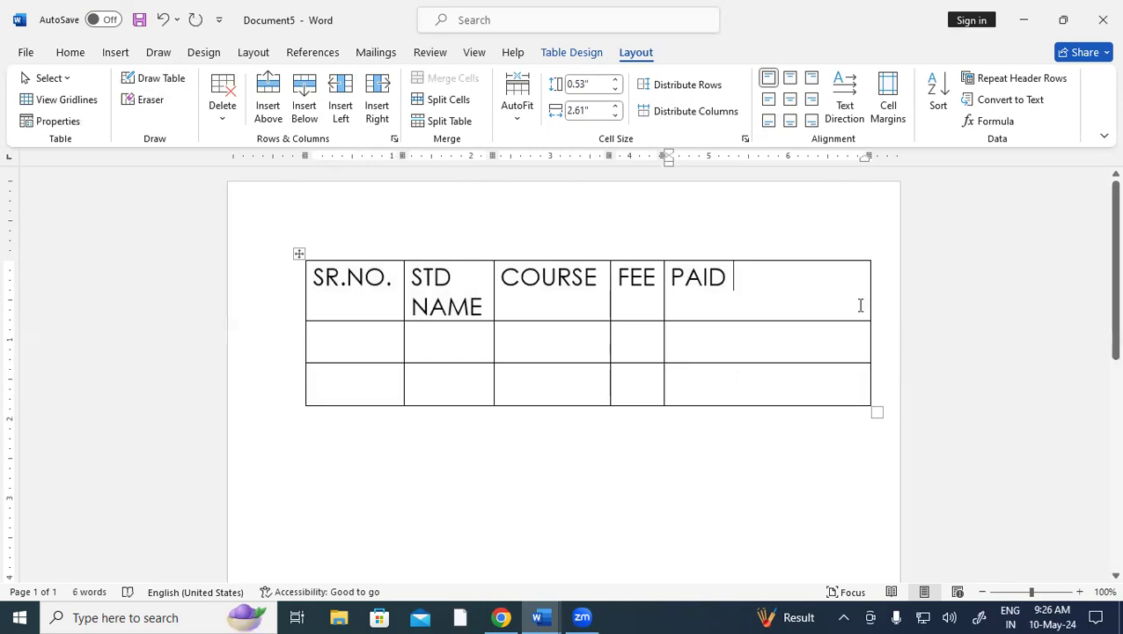
Step: Shift the column borders so PAID is about 0.88" wide and STD NAME about 1.76" wide, fitting on one line
{"action": "left_click_drag", "start_coordinate": [664, 299], "coordinate": [802, 300]}
{"action": "left_click_drag", "start_coordinate": [610, 296], "coordinate": [673, 299]}
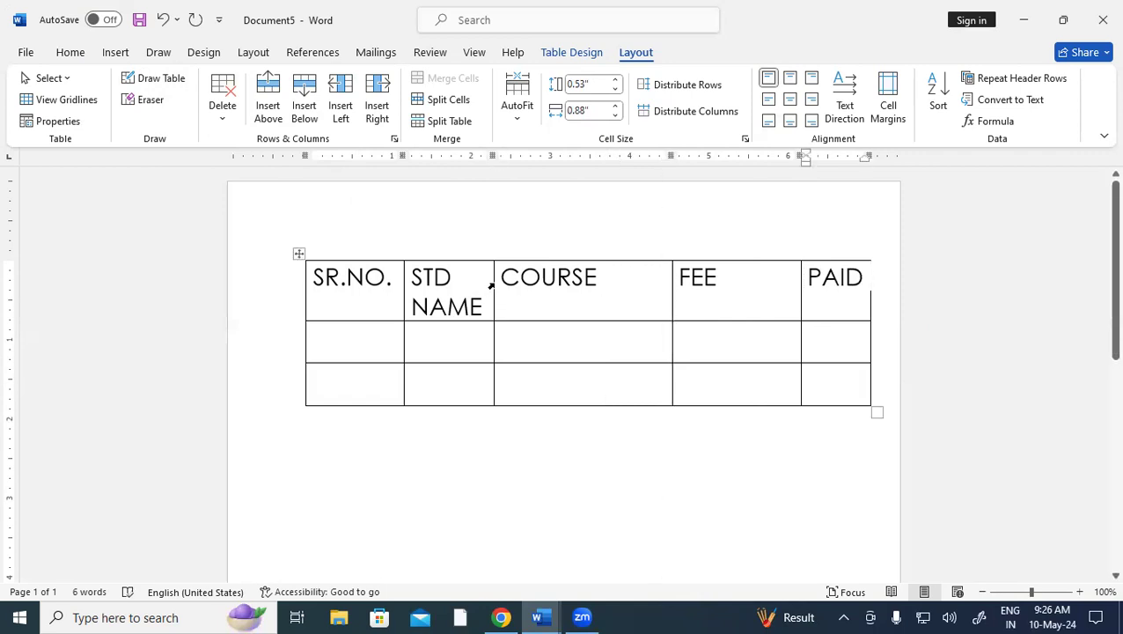
{"action": "left_click_drag", "start_coordinate": [495, 289], "coordinate": [540, 293]}
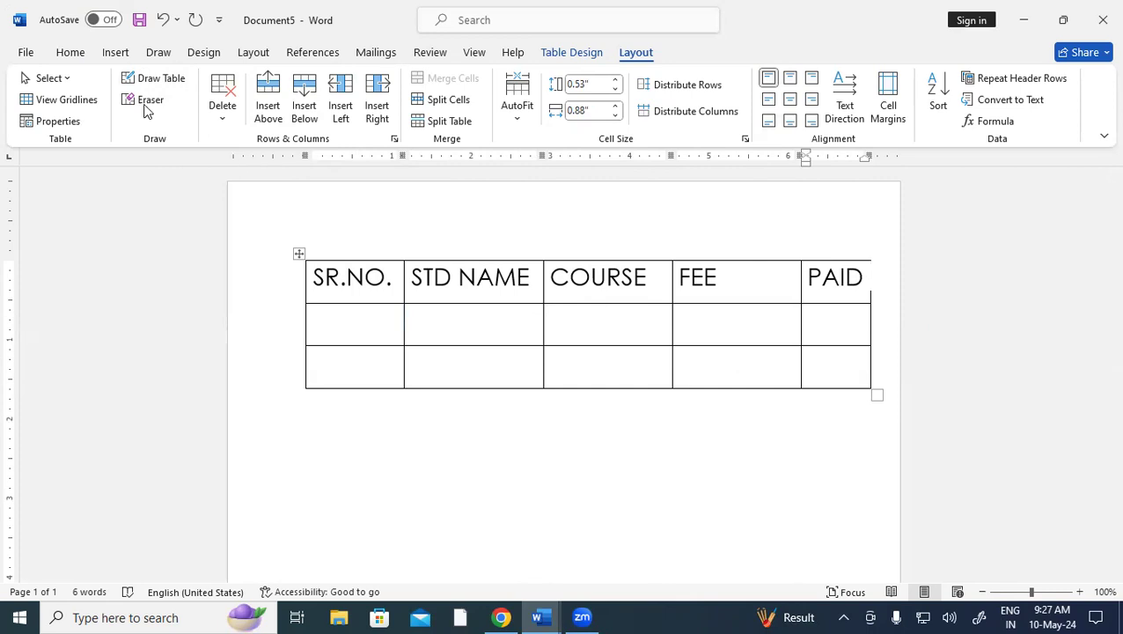
Step: Select the STD NAME heading cell with the Select Cell command
{"action": "left_click", "coordinate": [49, 78]}
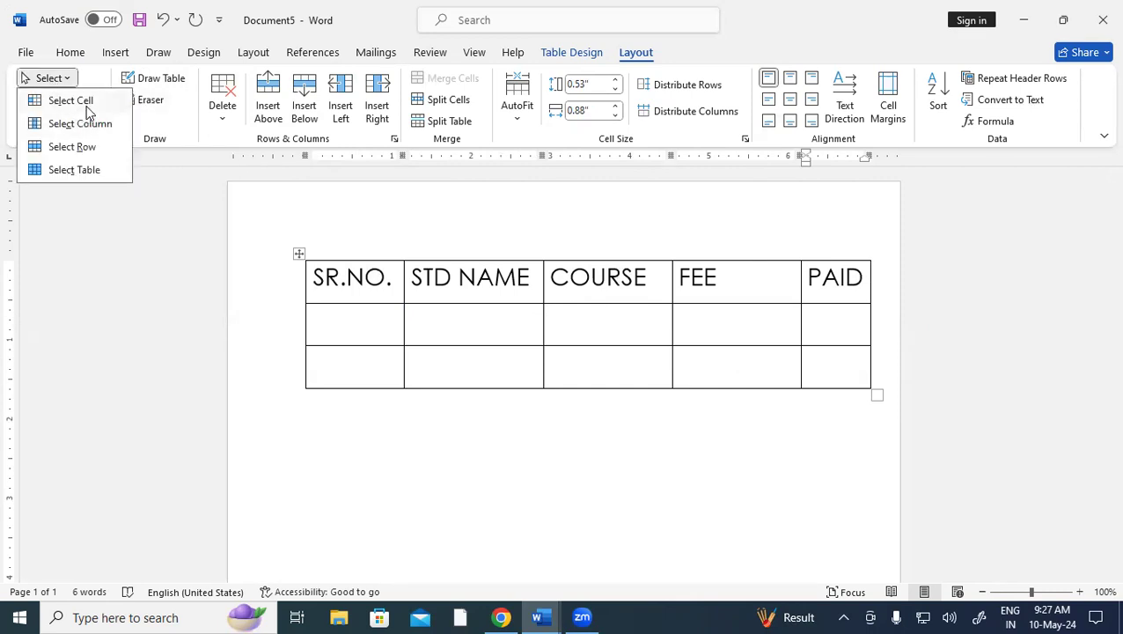
{"action": "left_click", "coordinate": [422, 337]}
{"action": "left_click", "coordinate": [415, 278]}
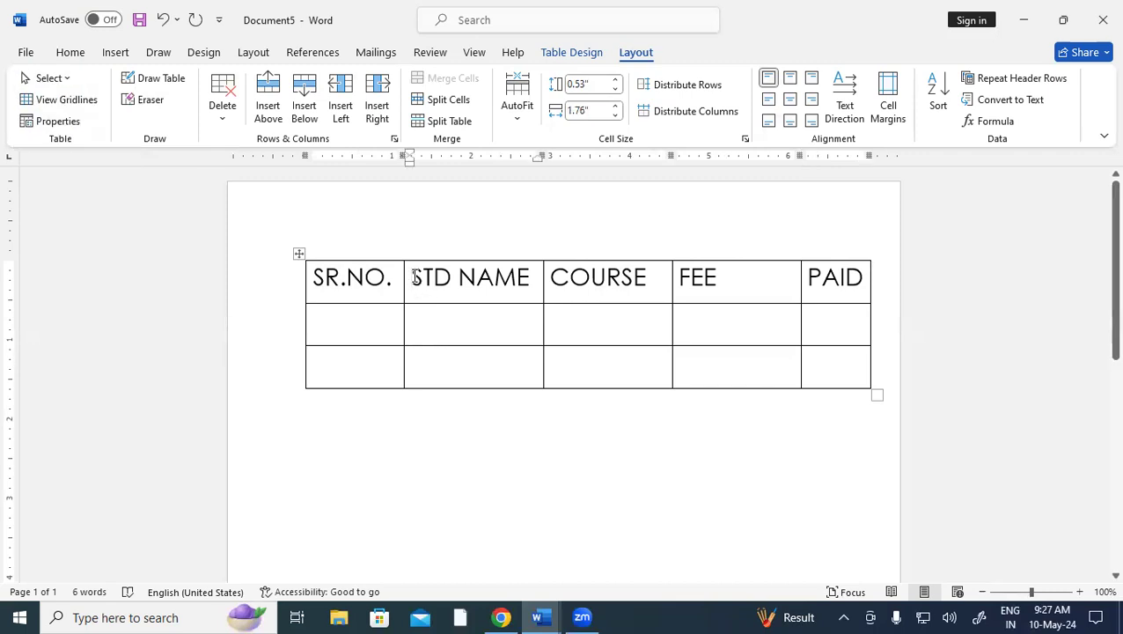
{"action": "left_click", "coordinate": [67, 80]}
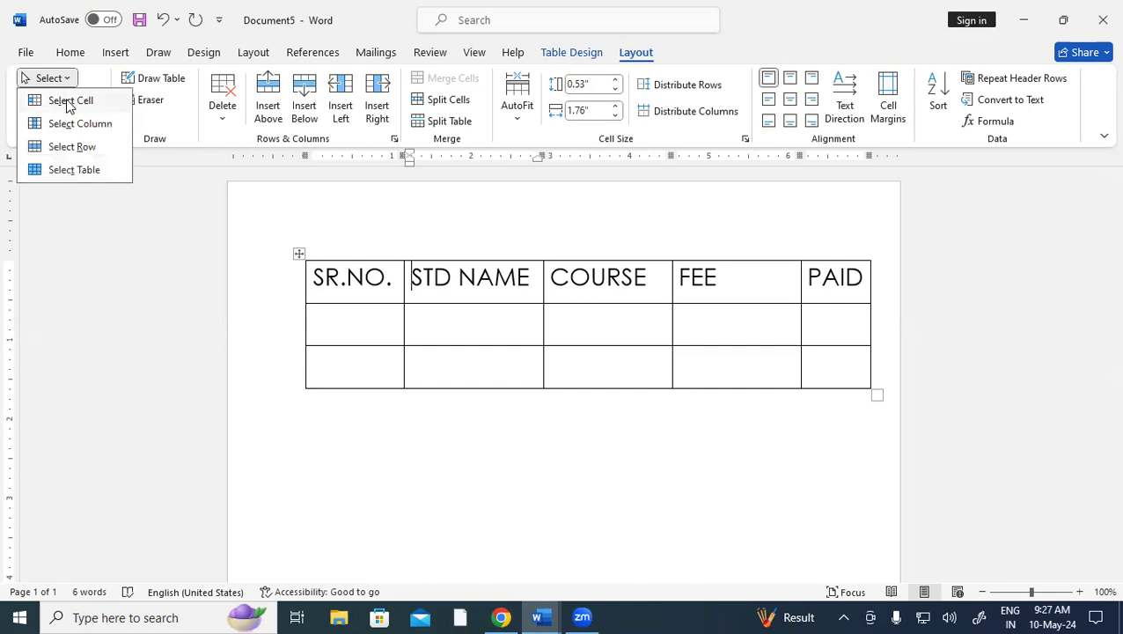
{"action": "left_click", "coordinate": [69, 101]}
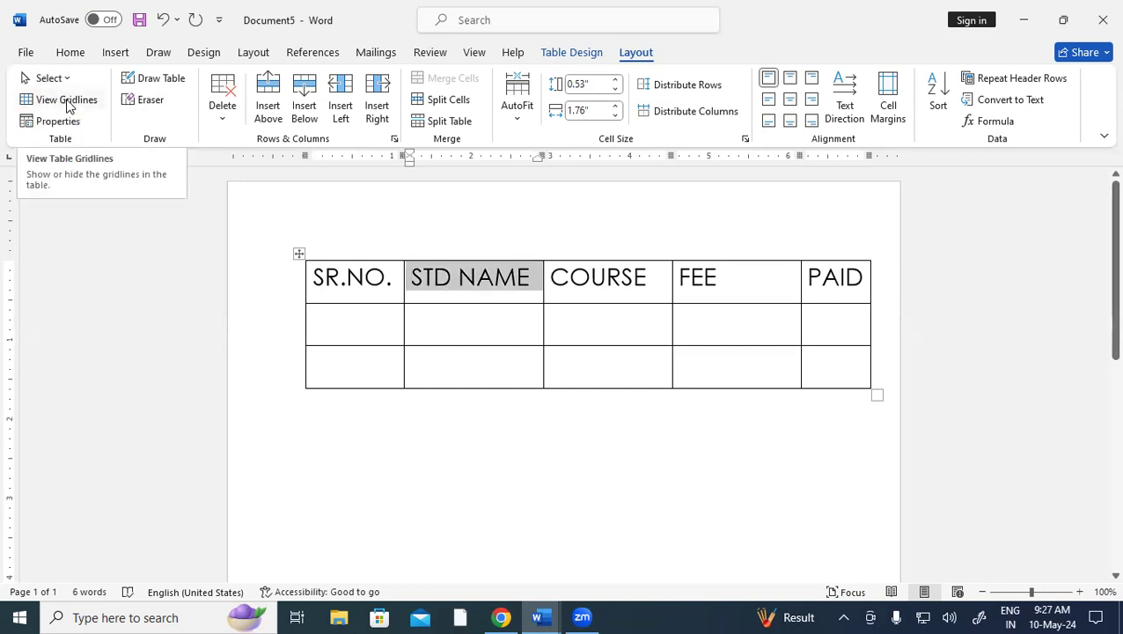
Step: Select the entire STD NAME column with the Select Column command
{"action": "left_click", "coordinate": [514, 339]}
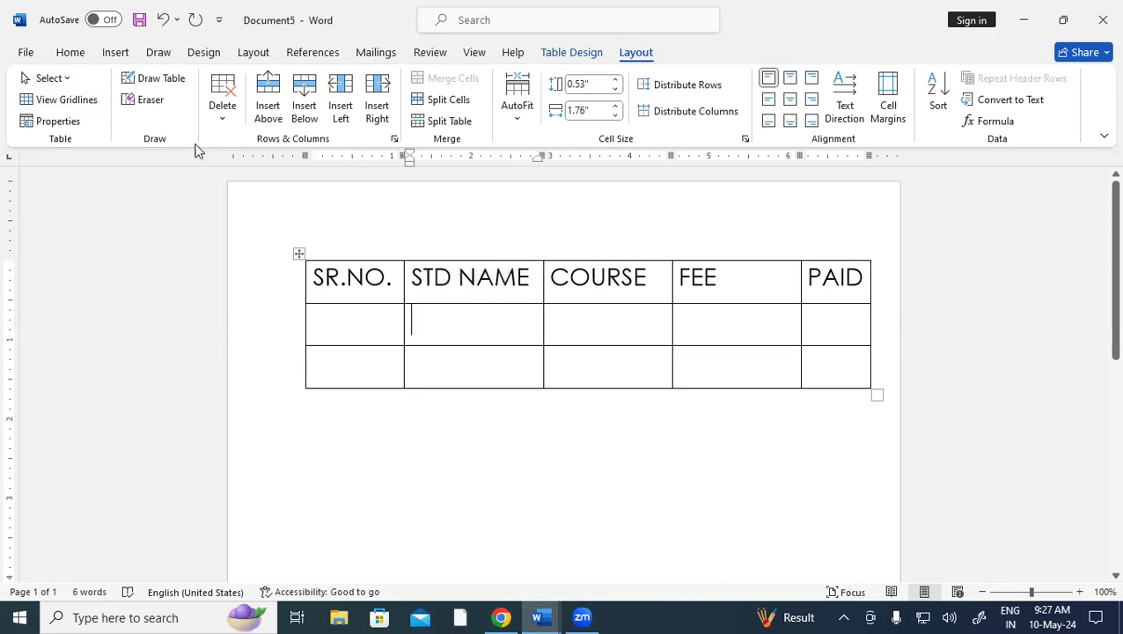
{"action": "left_click", "coordinate": [50, 77]}
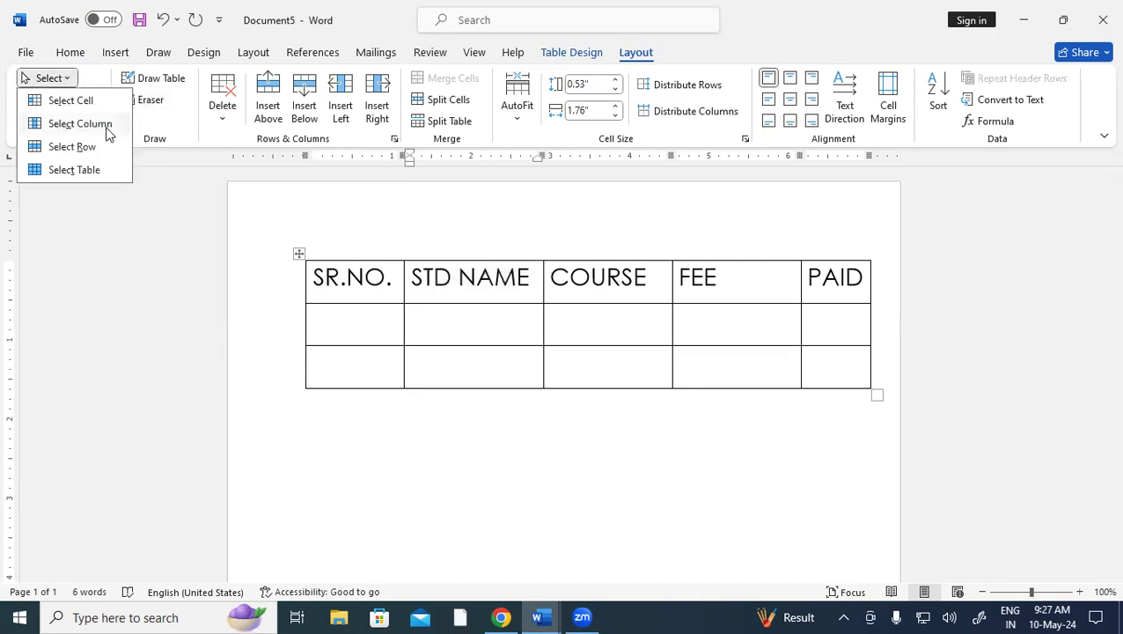
{"action": "left_click", "coordinate": [508, 330]}
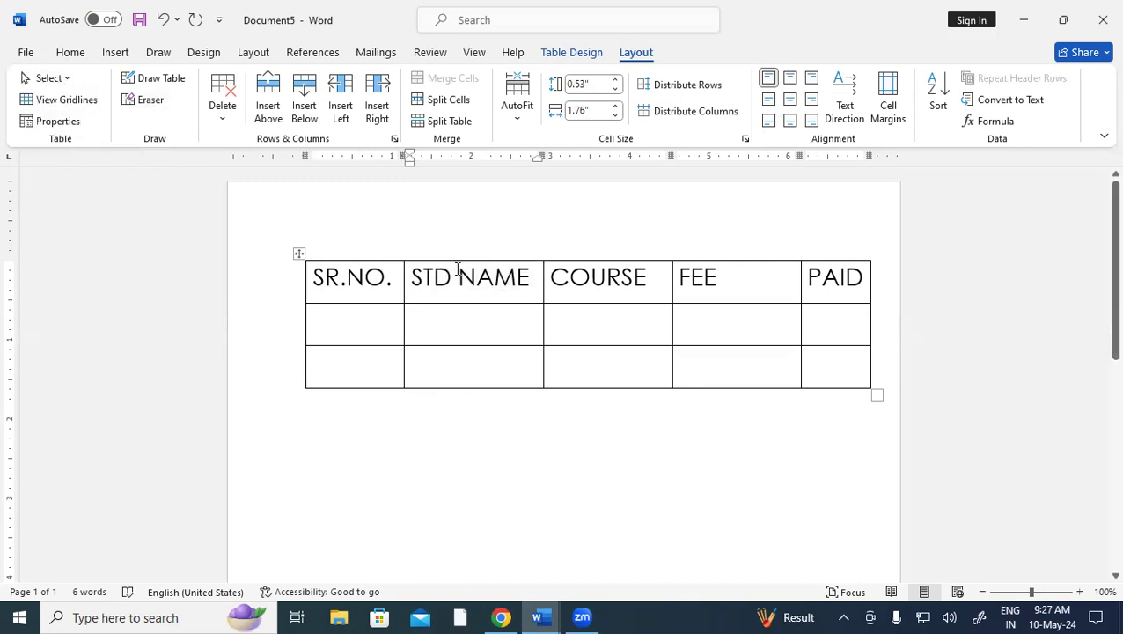
{"action": "left_click", "coordinate": [401, 277]}
{"action": "left_click", "coordinate": [57, 78]}
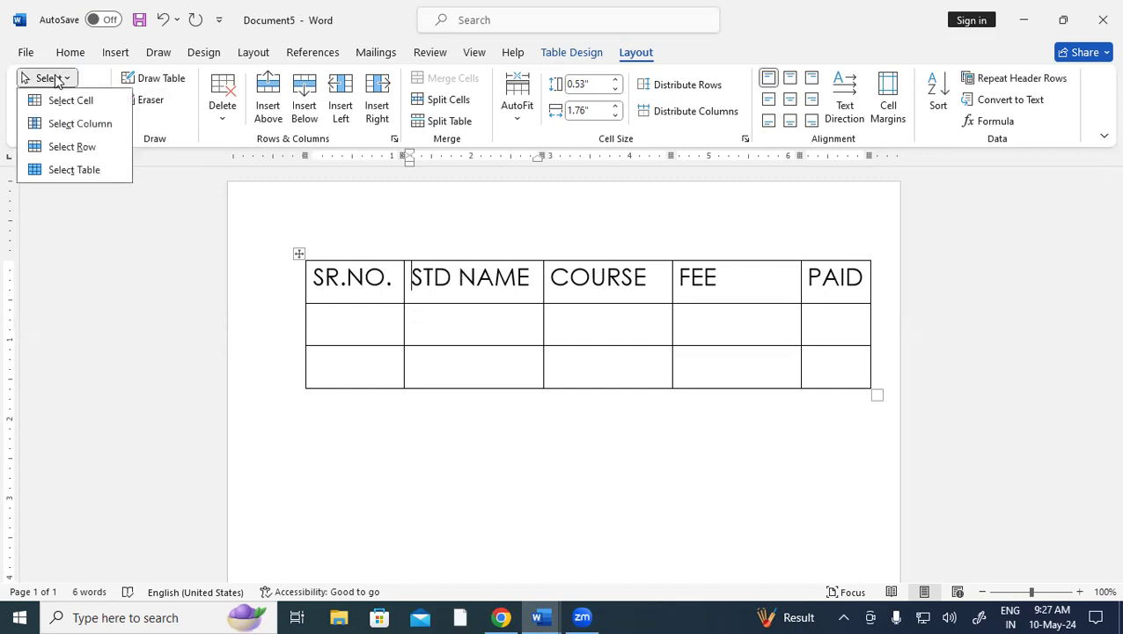
{"action": "left_click", "coordinate": [91, 126]}
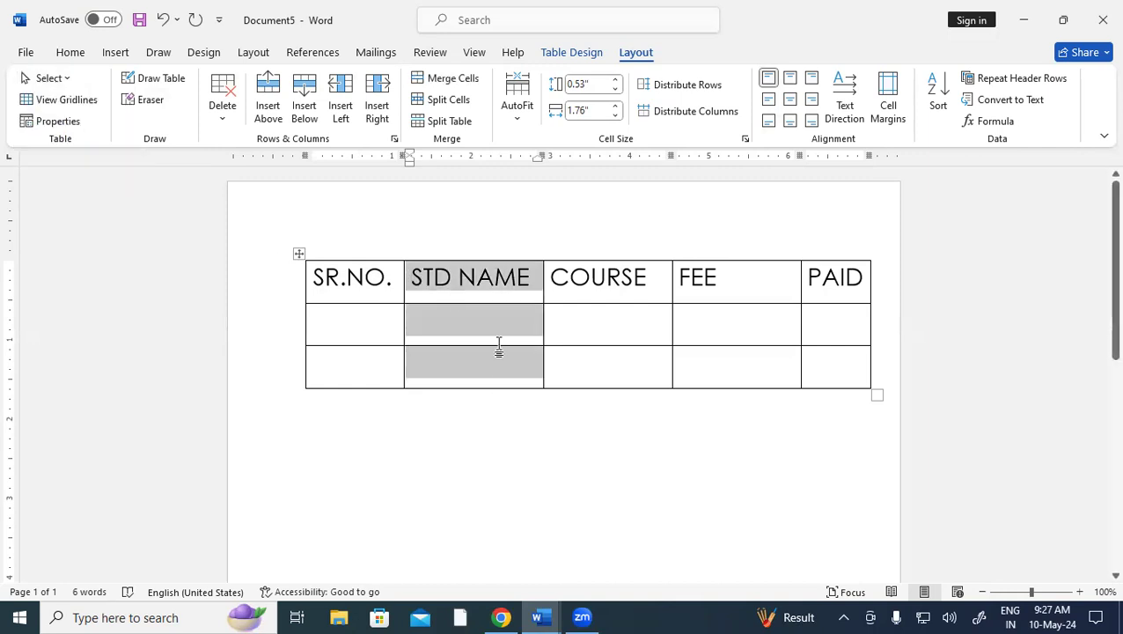
Step: Select the heading row, starting from the SR.NO. cell, with the Select Row command
{"action": "left_click", "coordinate": [491, 331]}
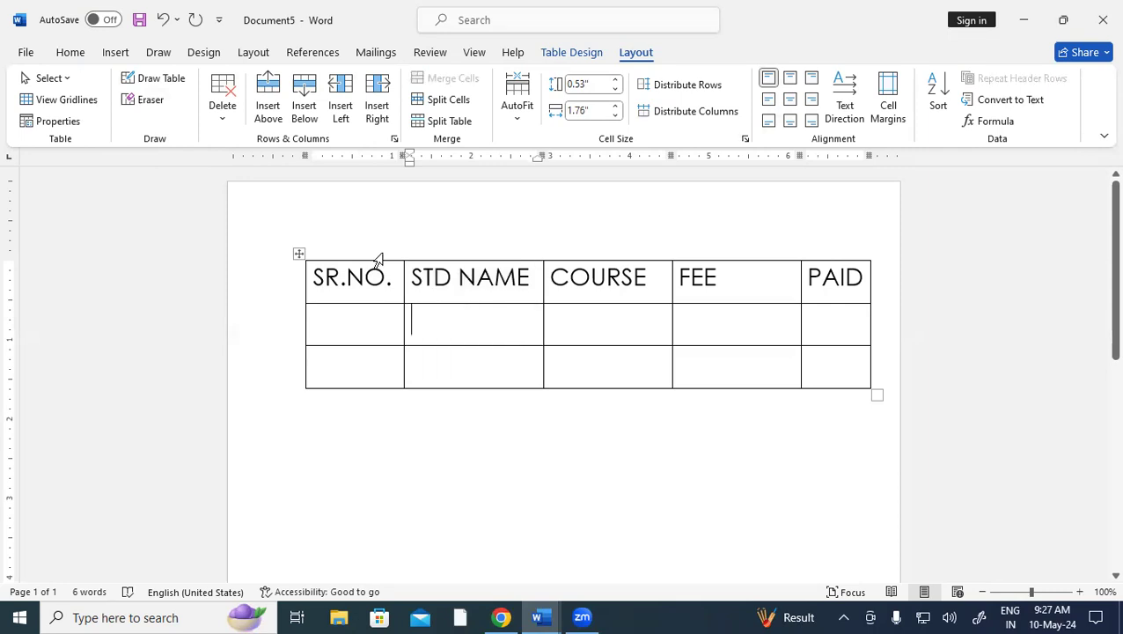
{"action": "left_click", "coordinate": [72, 82]}
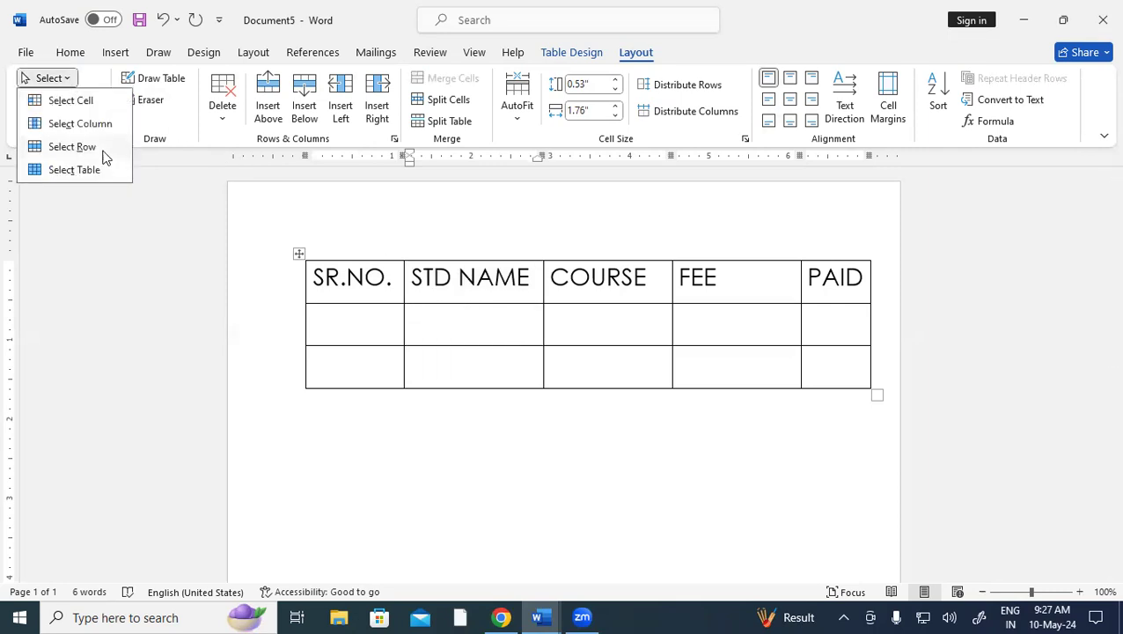
{"action": "left_click", "coordinate": [479, 379]}
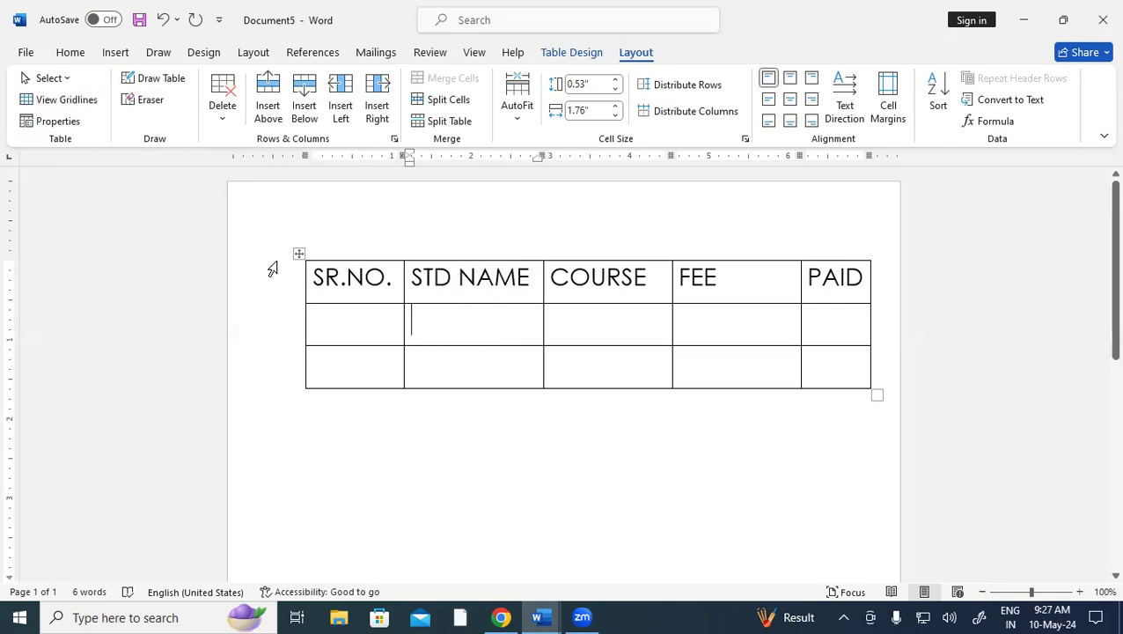
{"action": "left_click", "coordinate": [313, 277]}
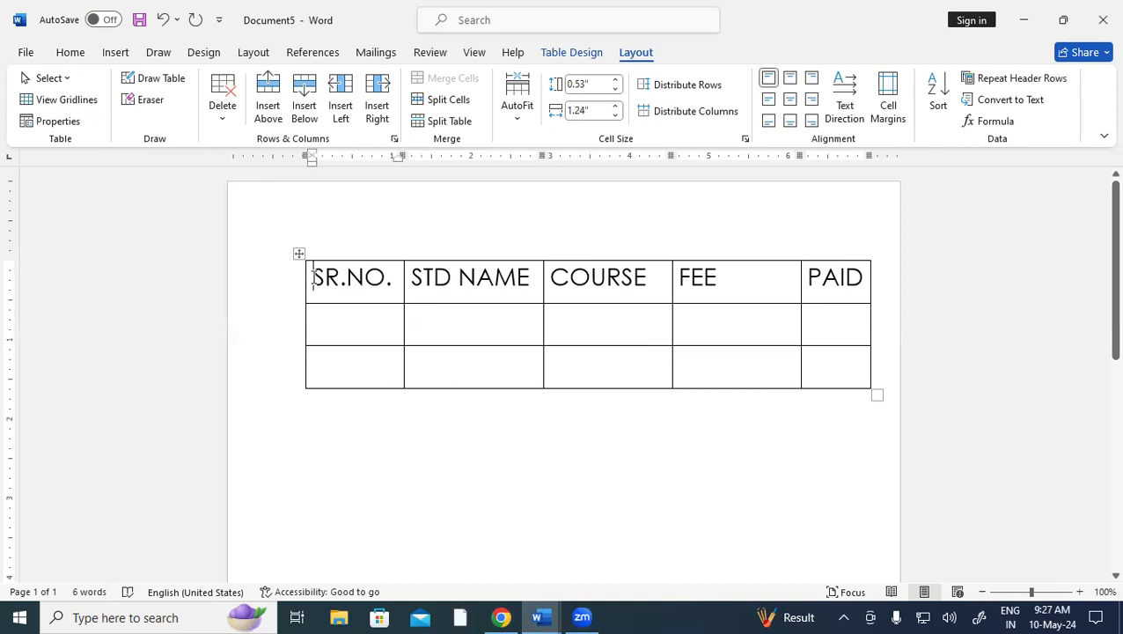
{"action": "left_click", "coordinate": [65, 82]}
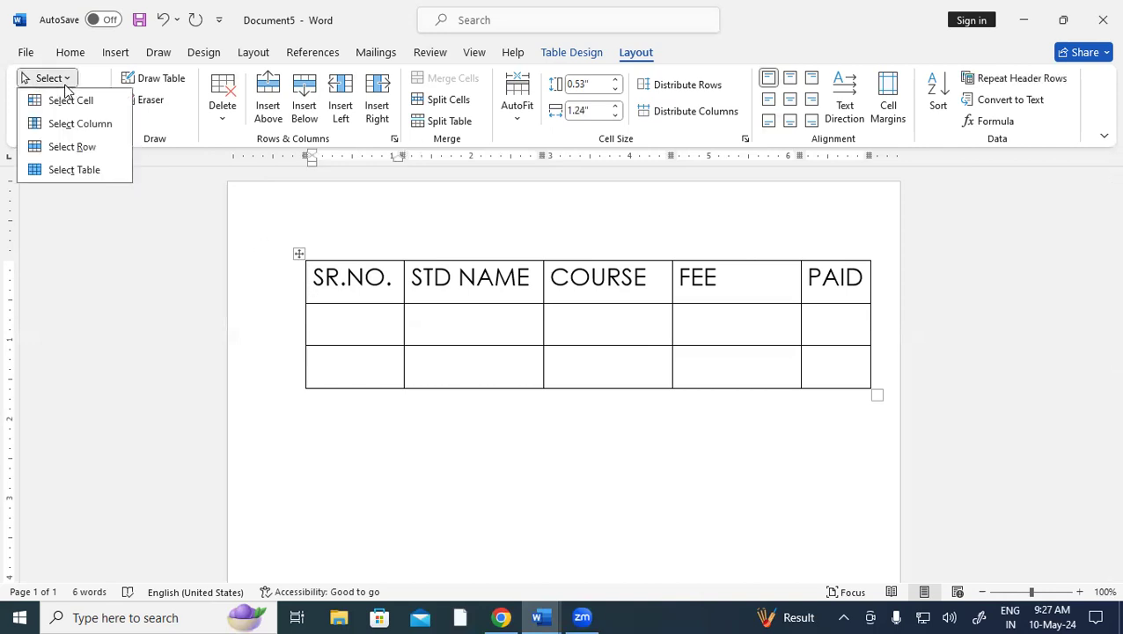
{"action": "left_click", "coordinate": [98, 148]}
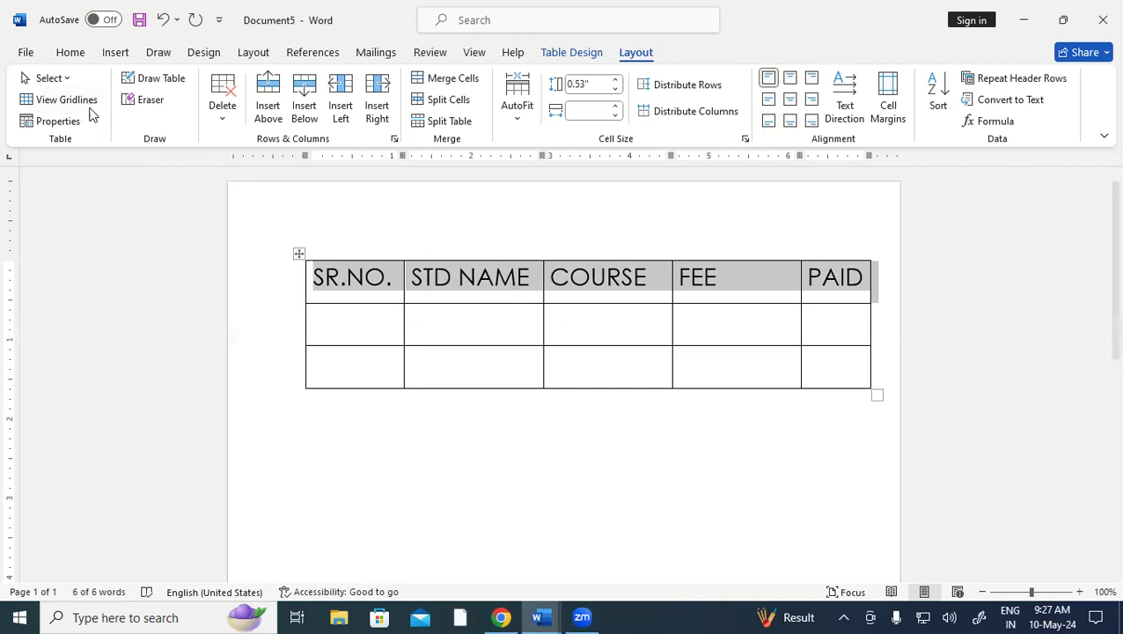
Step: Select the whole table with the Select Table command, and clear the selection
{"action": "left_click", "coordinate": [56, 81]}
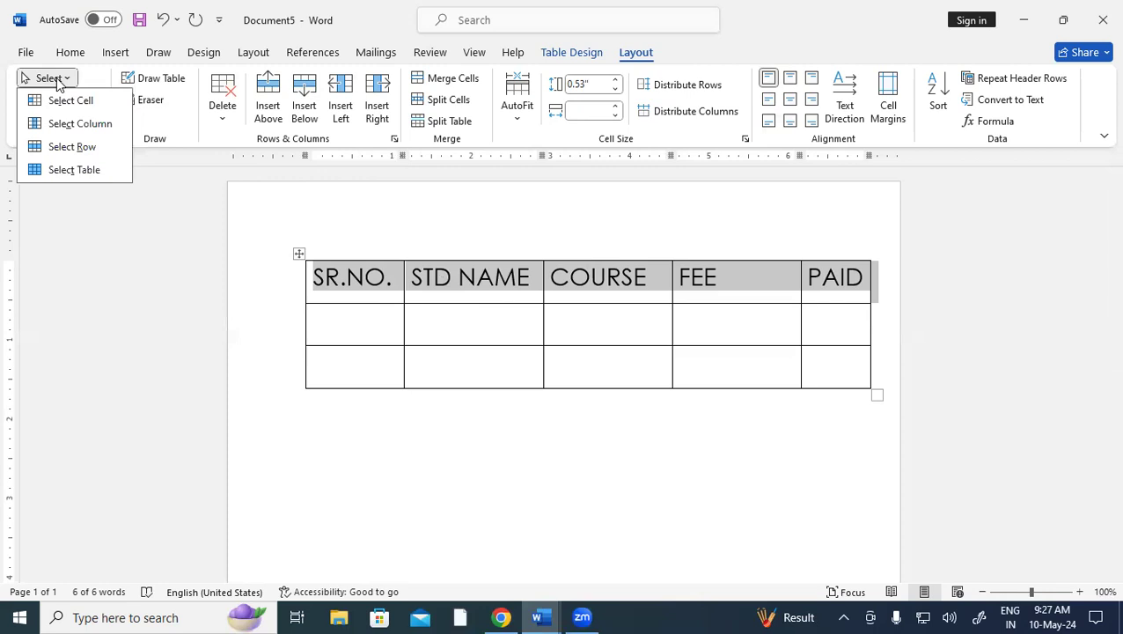
{"action": "left_click", "coordinate": [87, 172]}
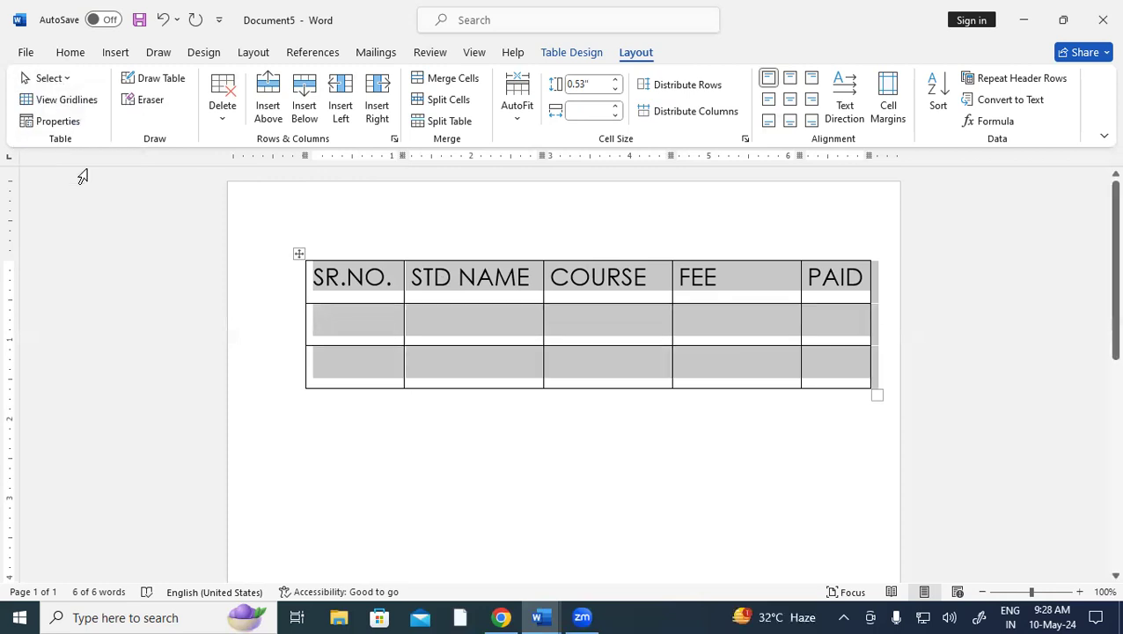
{"action": "left_click", "coordinate": [504, 435]}
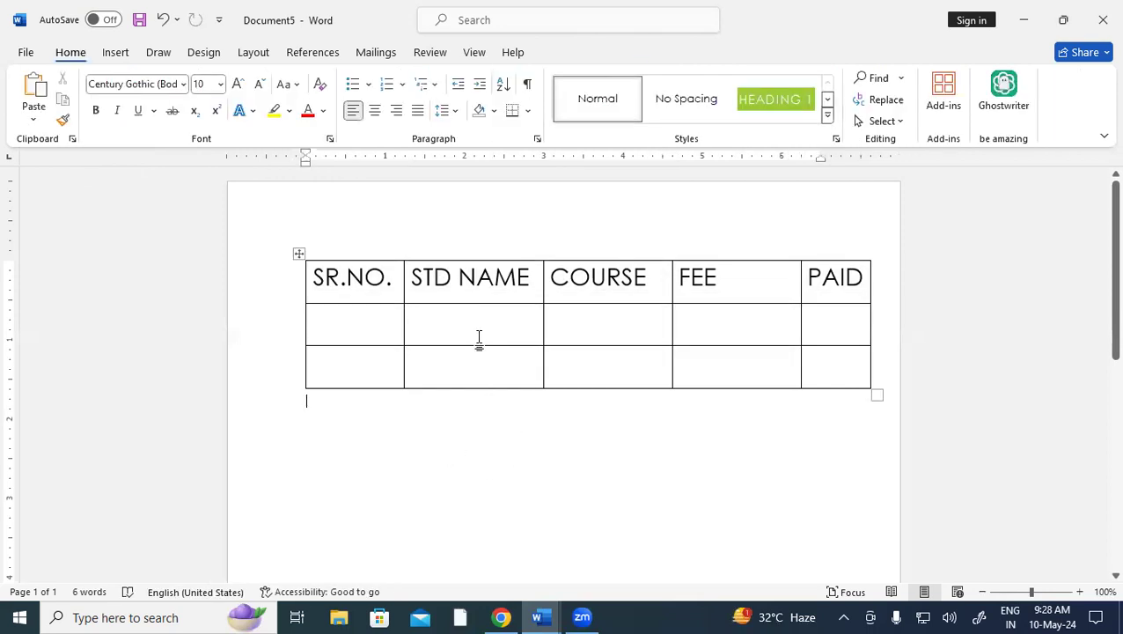
Step: Turn on View Gridlines for the table
{"action": "left_click", "coordinate": [479, 337]}
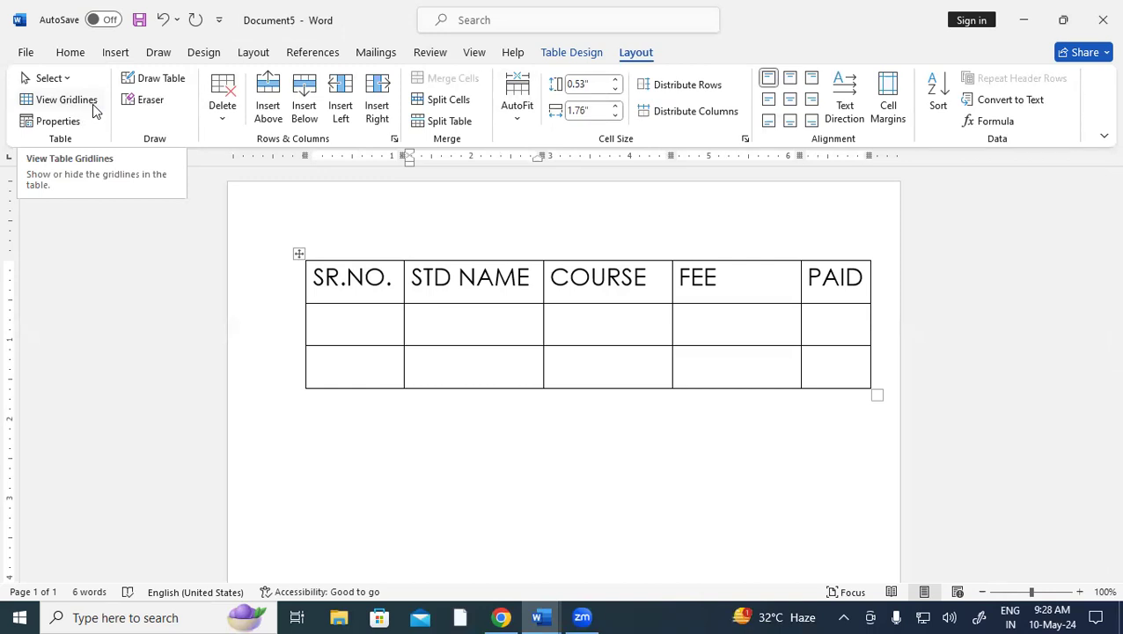
{"action": "left_click", "coordinate": [62, 103]}
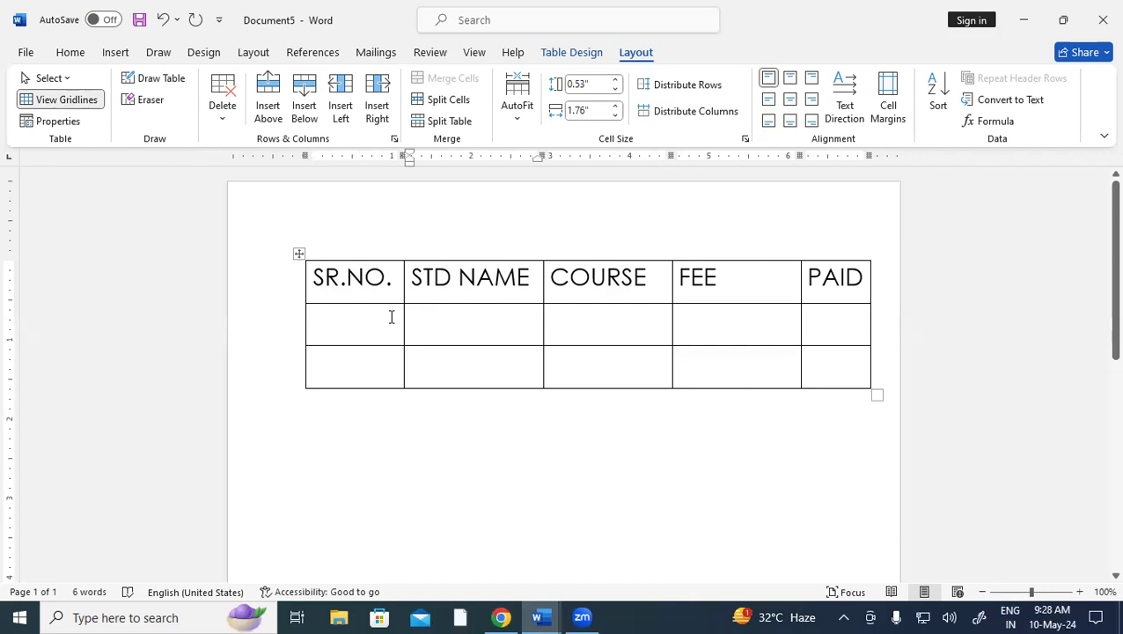
Step: Show the page gridlines in the document, hide them again, and return to the table layout tools
{"action": "left_click", "coordinate": [475, 53]}
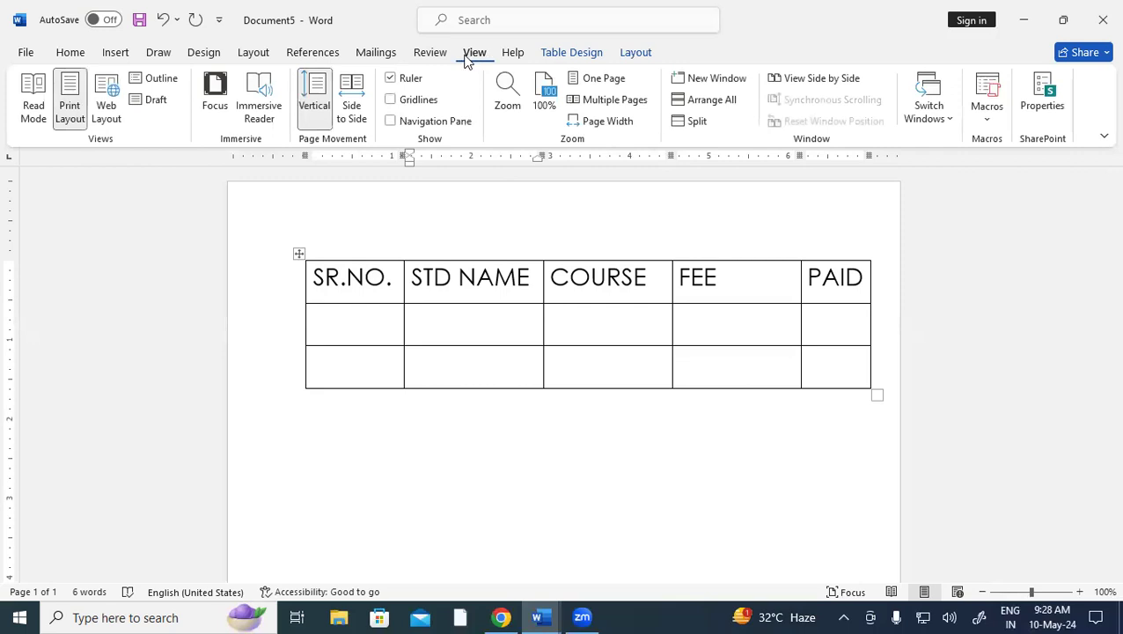
{"action": "left_click", "coordinate": [410, 100]}
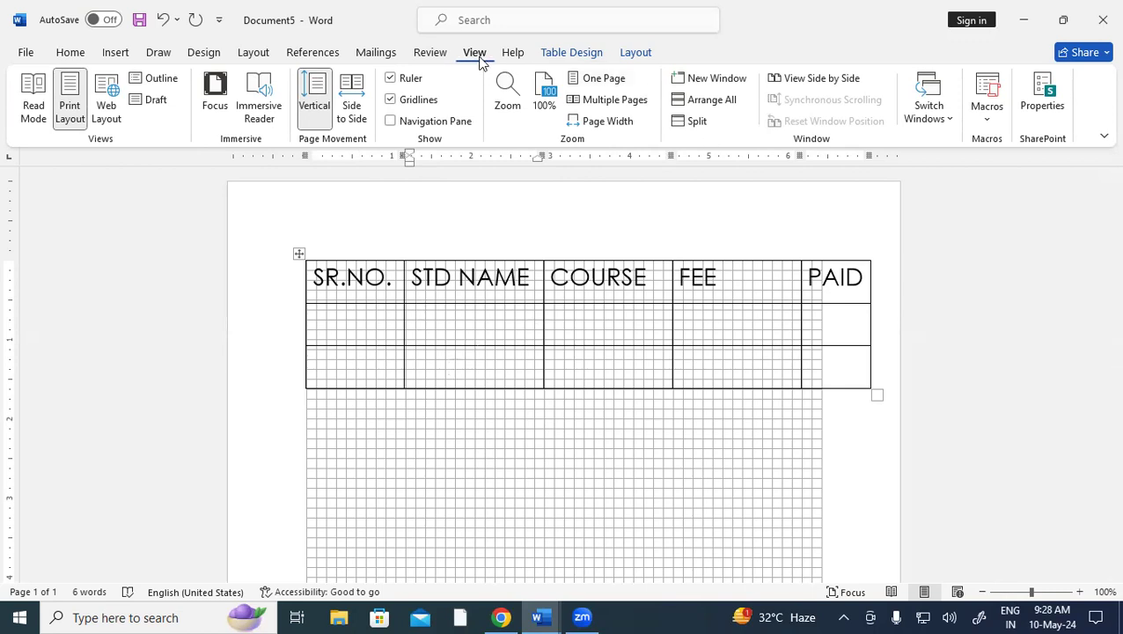
{"action": "left_click", "coordinate": [417, 102]}
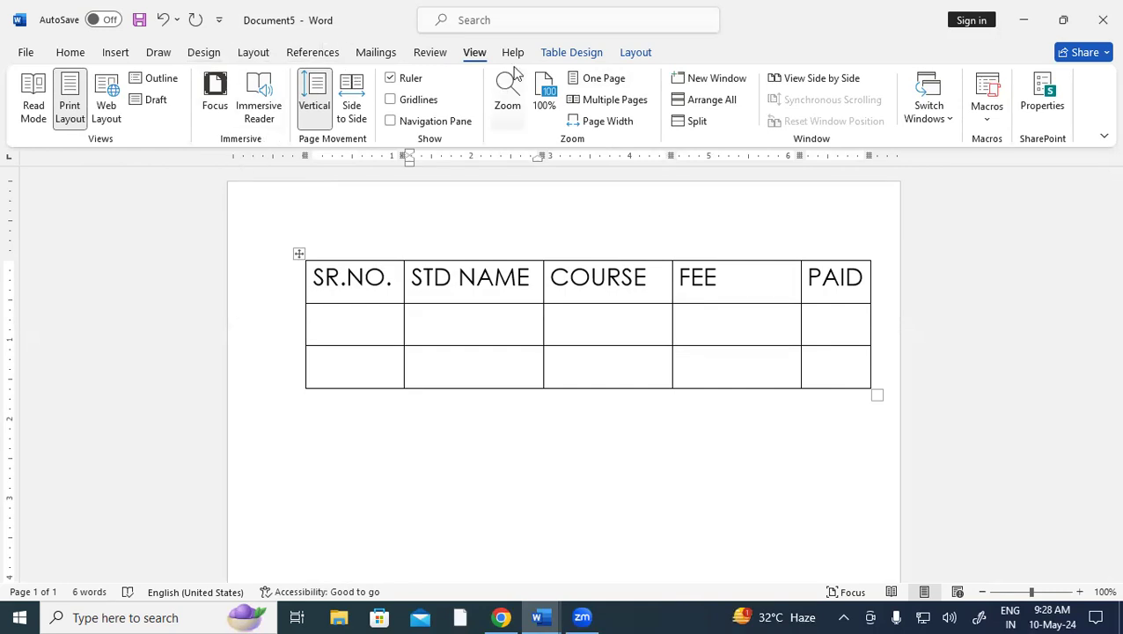
{"action": "left_click", "coordinate": [647, 53]}
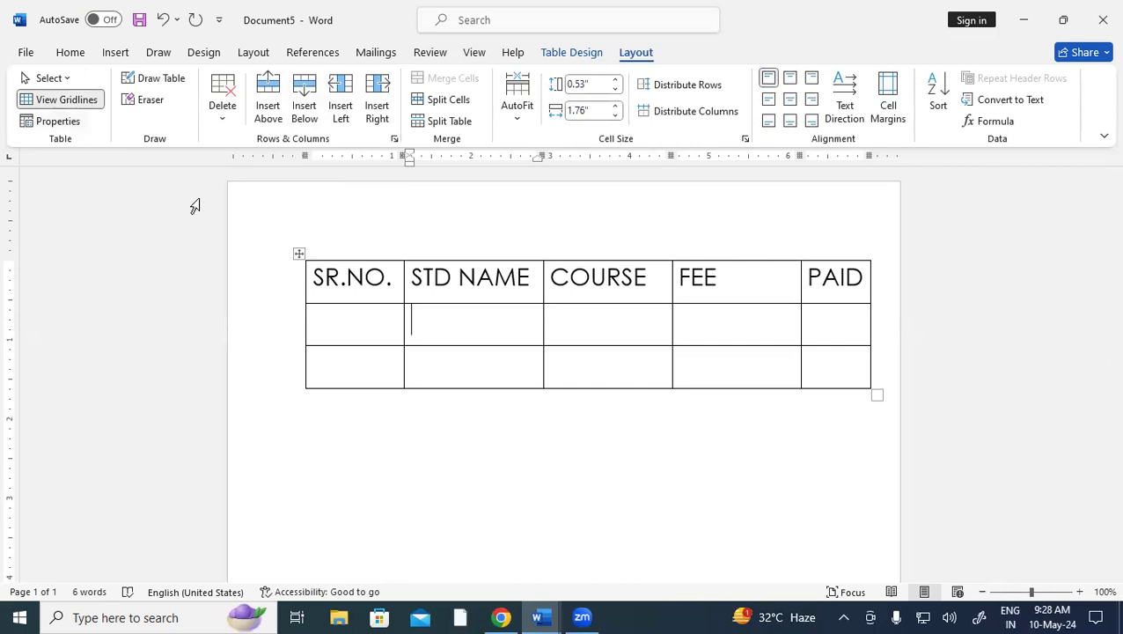
Step: Reduce the whole table's text to 18 pt and shrink the table to about 4.3" wide
{"action": "left_click_drag", "start_coordinate": [313, 279], "coordinate": [804, 369]}
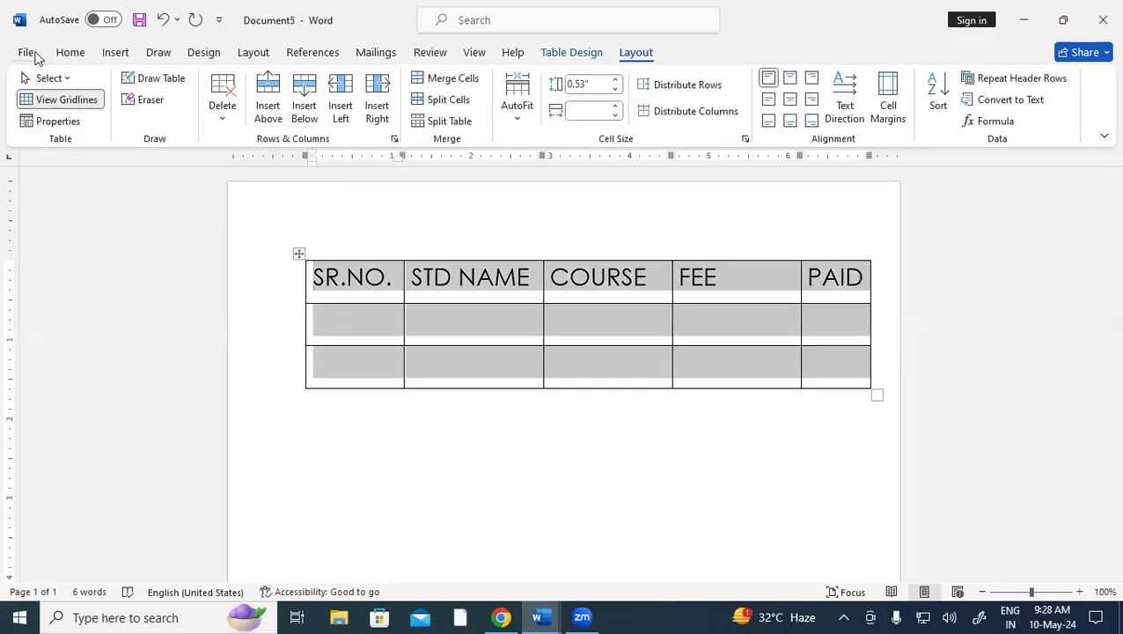
{"action": "left_click", "coordinate": [31, 54]}
{"action": "left_click", "coordinate": [25, 60]}
{"action": "left_click", "coordinate": [78, 58]}
{"action": "left_click", "coordinate": [258, 87]}
{"action": "left_click", "coordinate": [258, 87]}
{"action": "left_click_drag", "start_coordinate": [876, 395], "coordinate": [581, 364]}
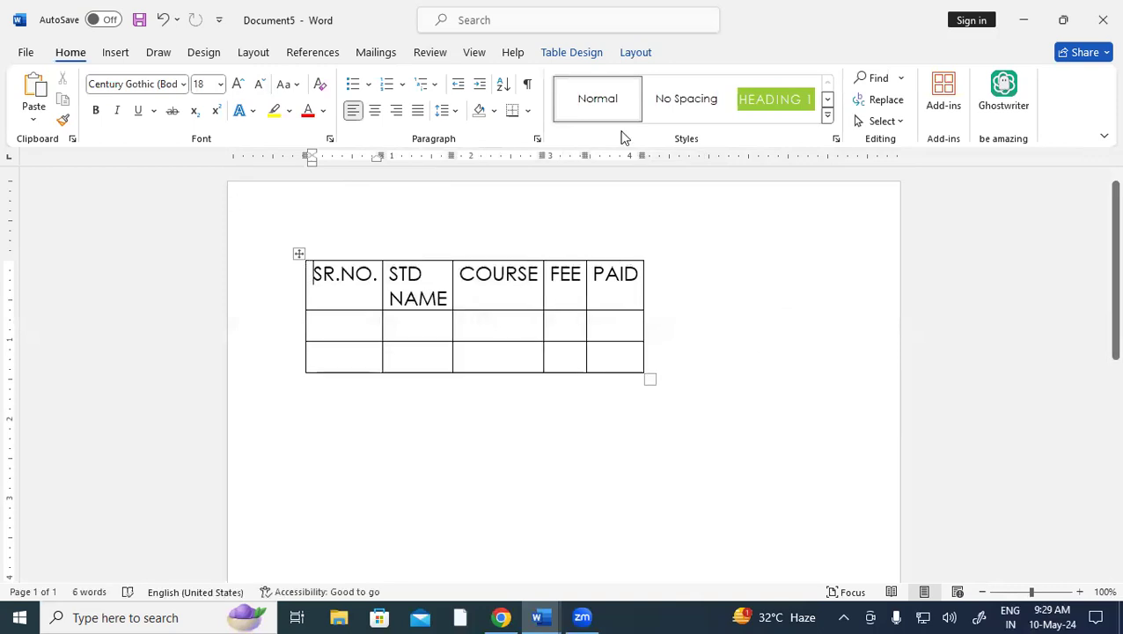
Step: Align the table to the right of the page through Table Properties
{"action": "left_click", "coordinate": [632, 55]}
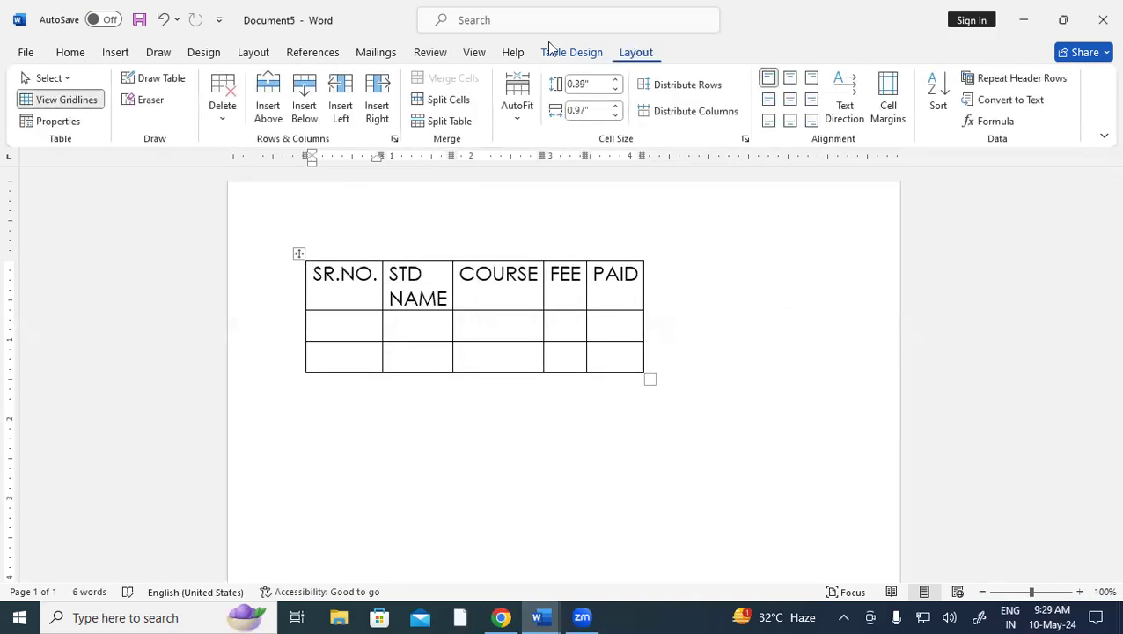
{"action": "left_click", "coordinate": [76, 123]}
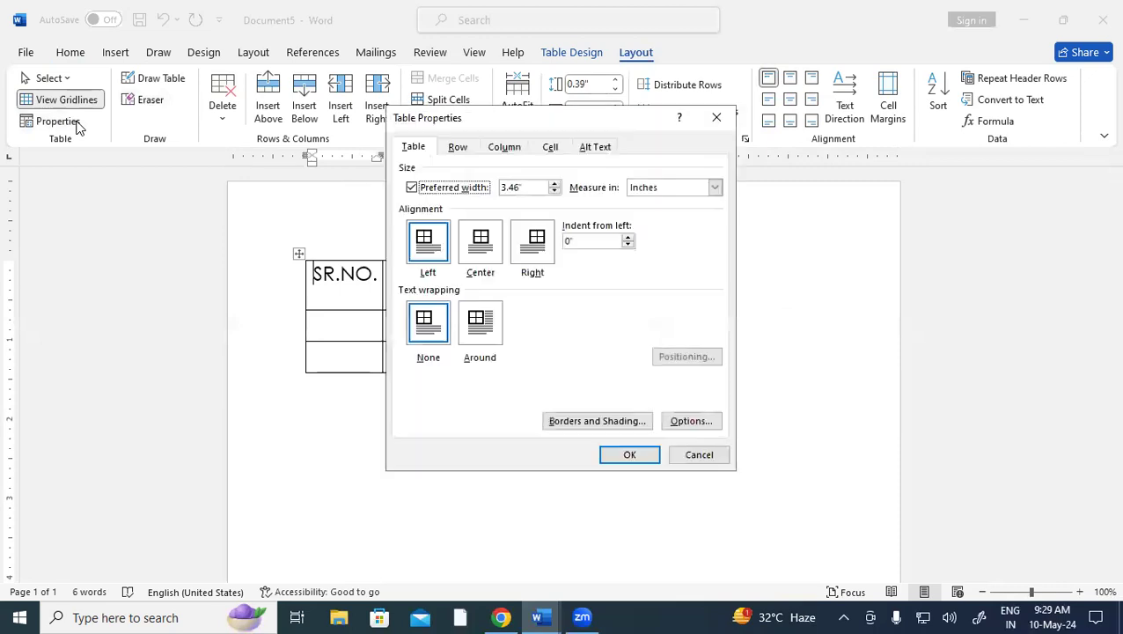
{"action": "left_click", "coordinate": [525, 245]}
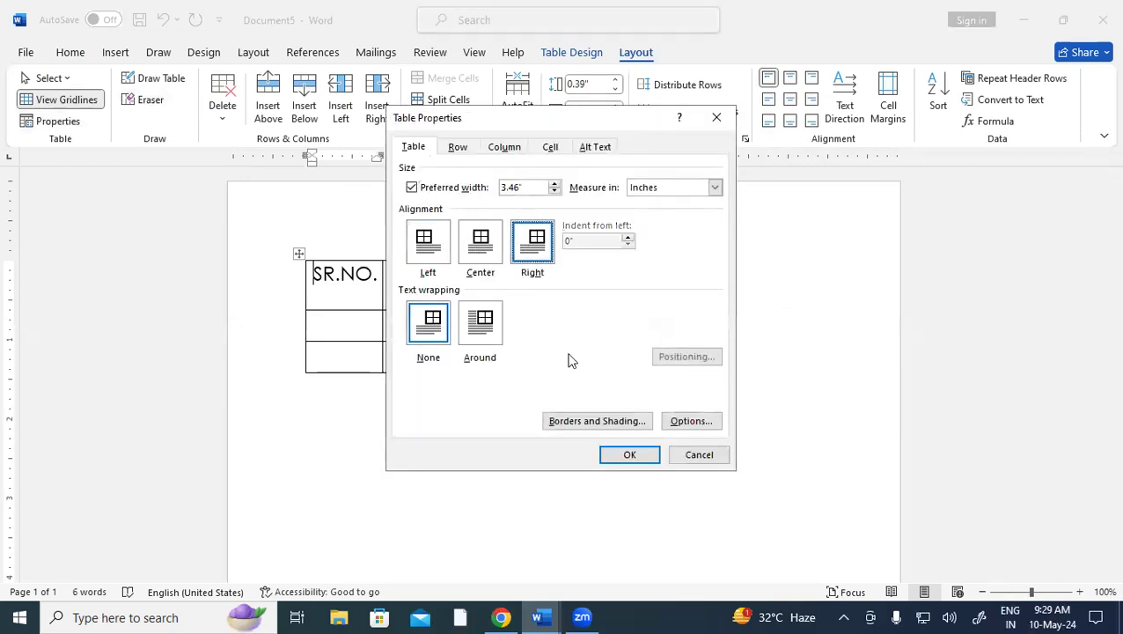
{"action": "left_click", "coordinate": [627, 454]}
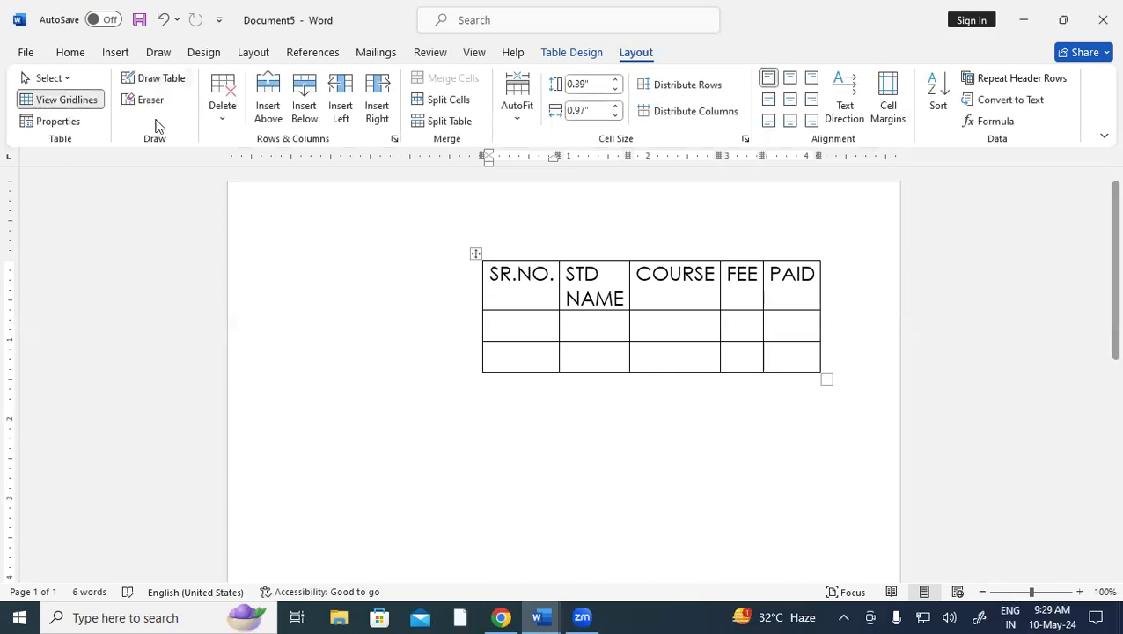
Step: Center the table on the page through Table Properties
{"action": "left_click", "coordinate": [57, 121]}
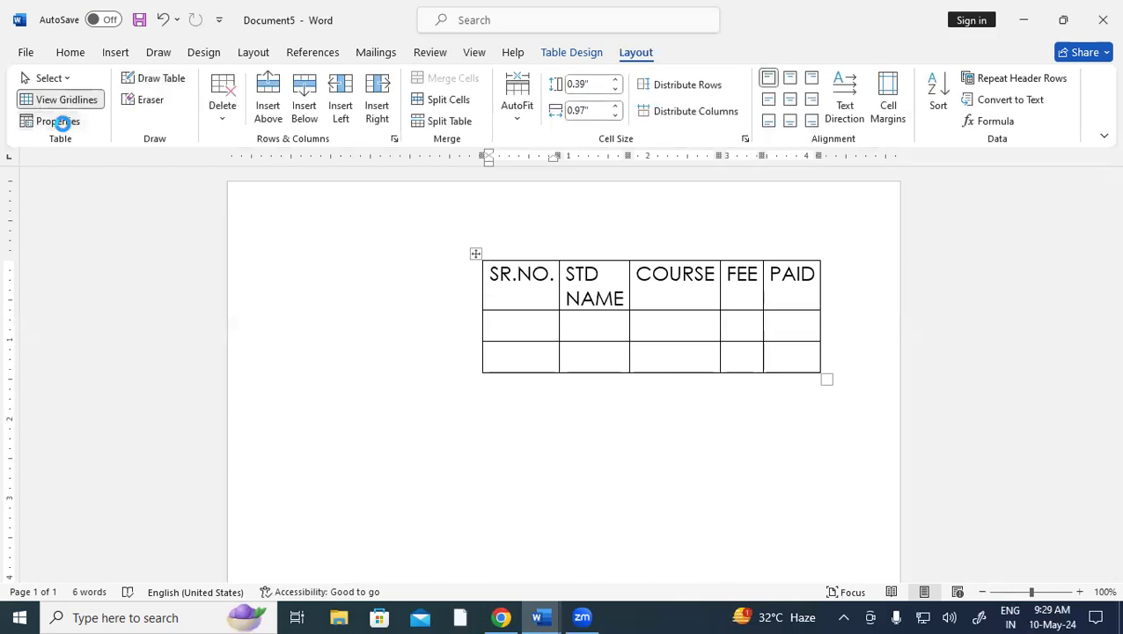
{"action": "left_click", "coordinate": [470, 248]}
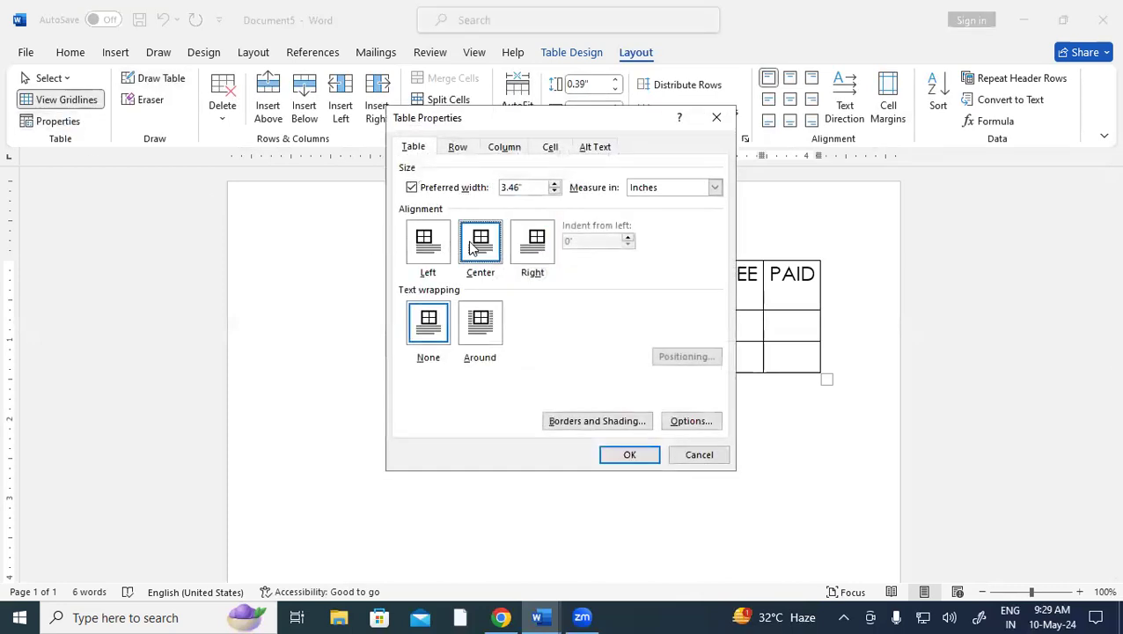
{"action": "left_click", "coordinate": [627, 453]}
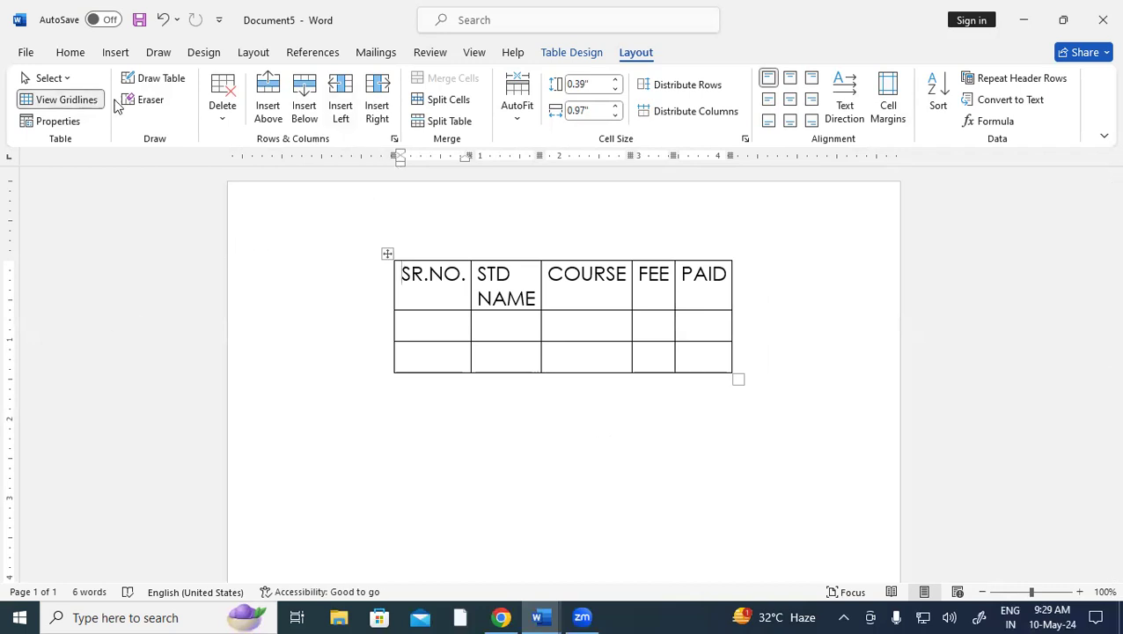
Step: Try to draw an extra column beside PAID with the Draw Table tool, using the 3 pt line
{"action": "left_click", "coordinate": [162, 83]}
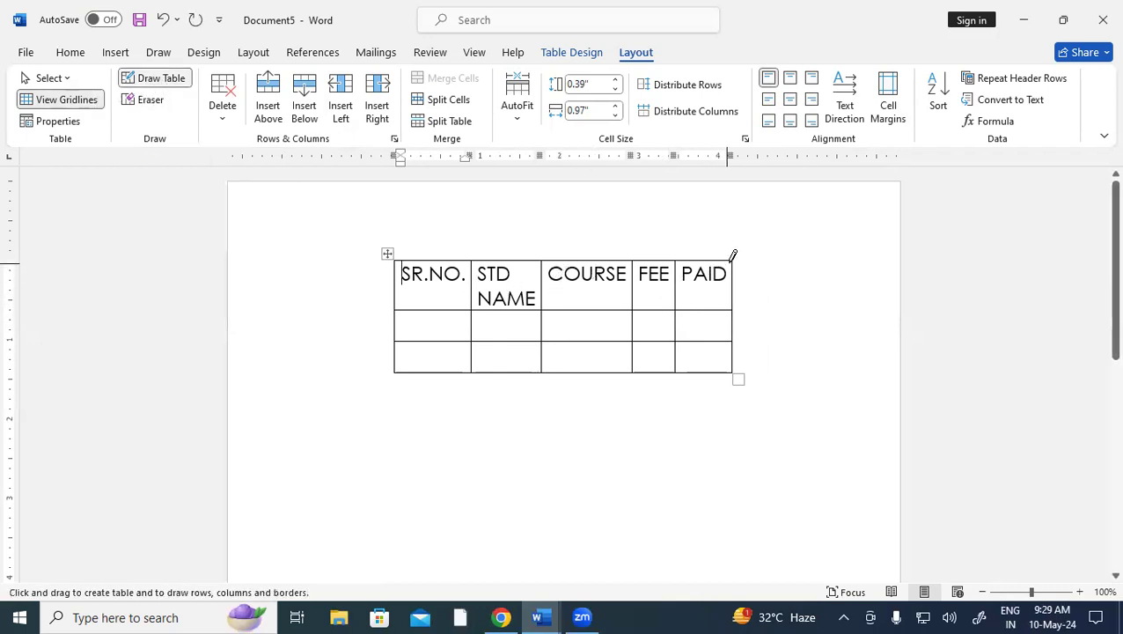
{"action": "mouse_move", "coordinate": [734, 255]}
{"action": "left_mouse_down"}
{"action": "mouse_move", "coordinate": [754, 336]}
{"action": "mouse_move", "coordinate": [748, 358]}
{"action": "mouse_move", "coordinate": [759, 363]}
{"action": "left_mouse_up"}
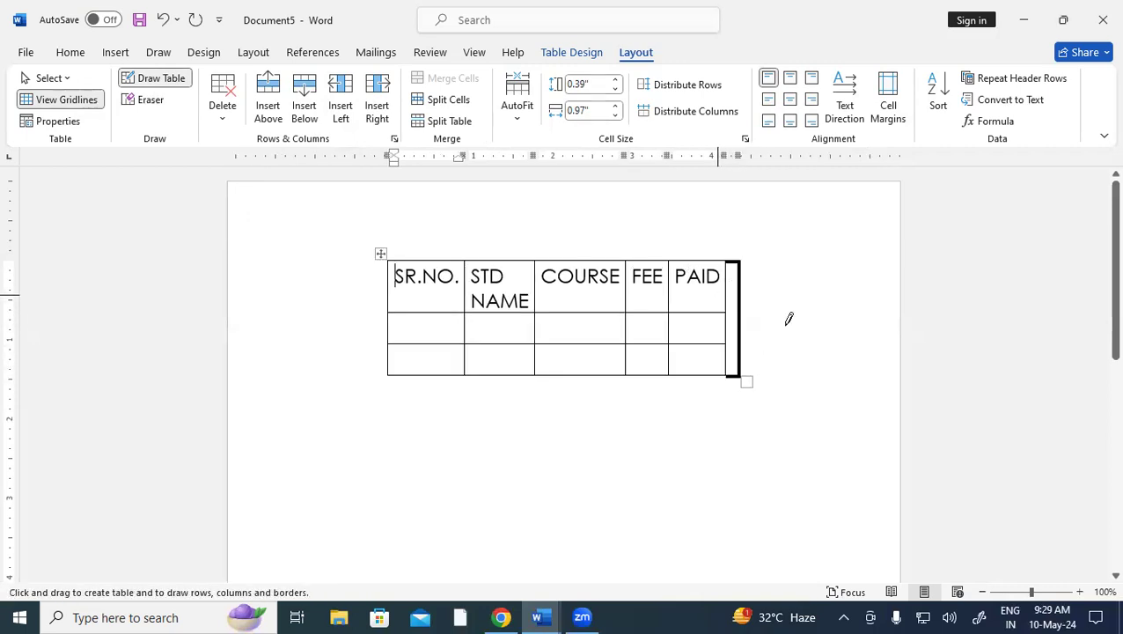
Step: Set the pen weight to ¼ pt, undo the thick-bordered column and draw a narrow column about 0.17" wide beside PAID
{"action": "left_click", "coordinate": [572, 52]}
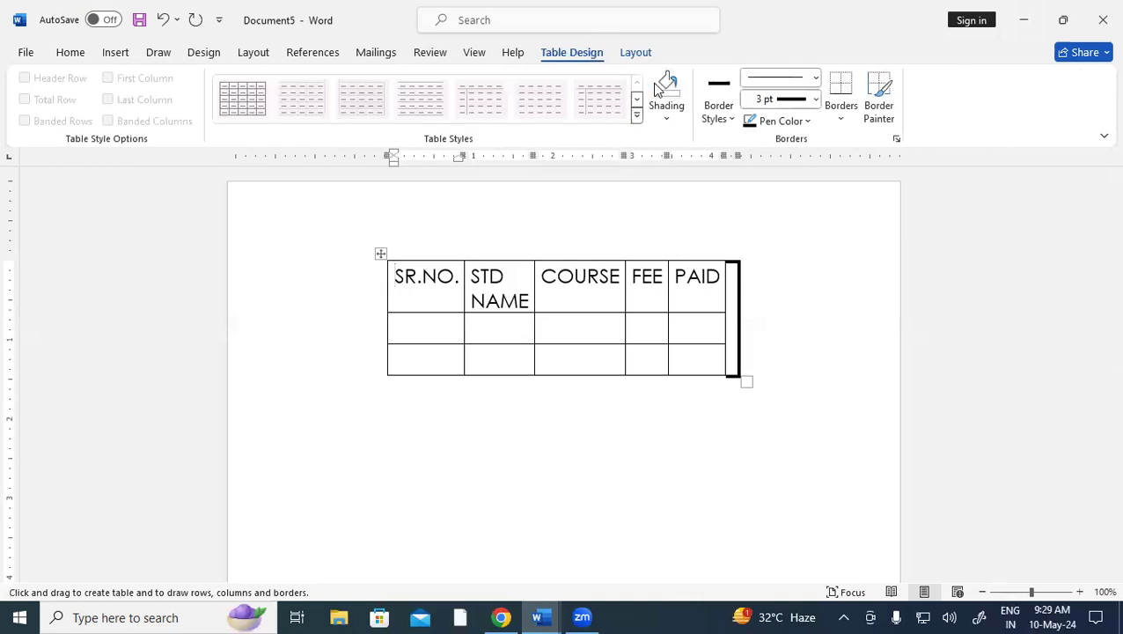
{"action": "left_click", "coordinate": [816, 101]}
{"action": "left_click", "coordinate": [805, 122]}
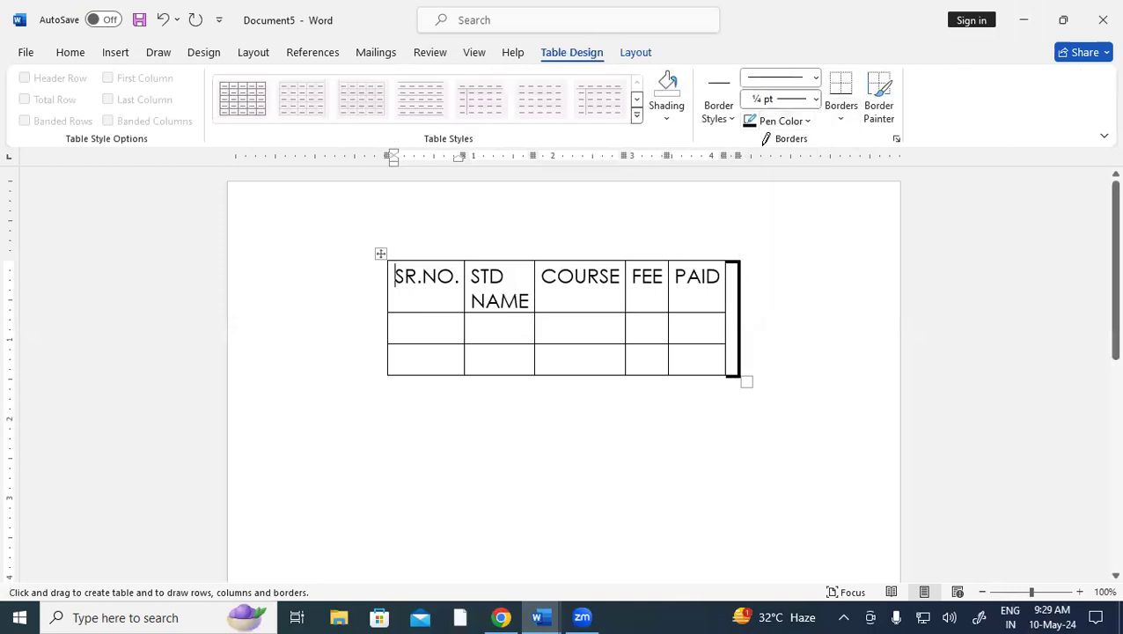
{"action": "left_click", "coordinate": [724, 268]}
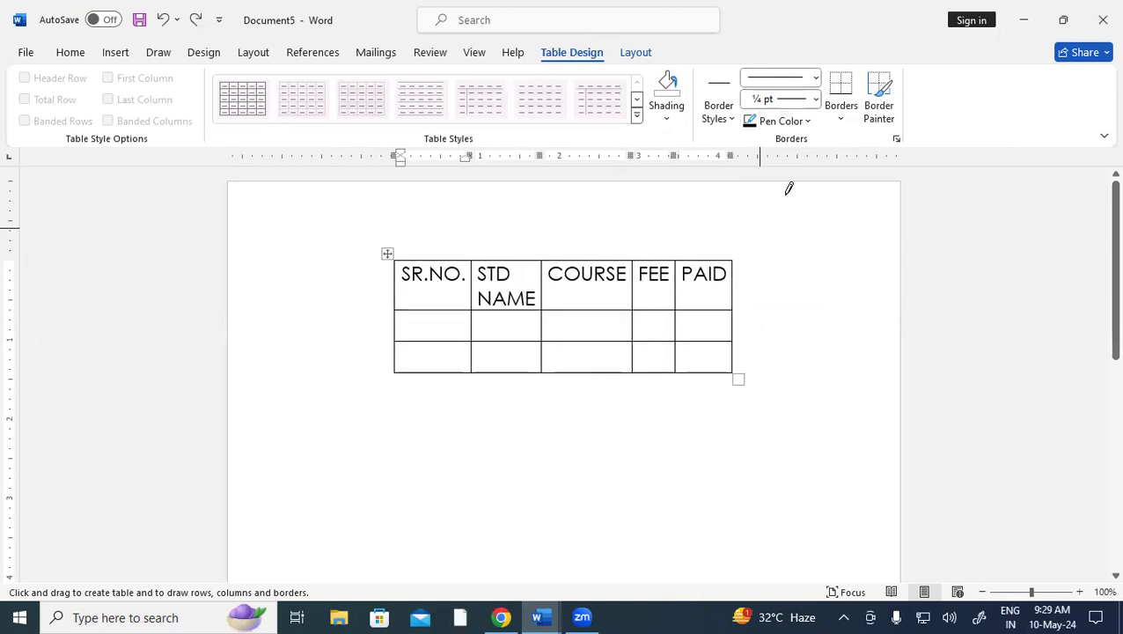
{"action": "mouse_move", "coordinate": [729, 255]}
{"action": "left_mouse_down"}
{"action": "mouse_move", "coordinate": [748, 269]}
{"action": "mouse_move", "coordinate": [751, 370]}
{"action": "mouse_move", "coordinate": [720, 375]}
{"action": "left_mouse_up"}
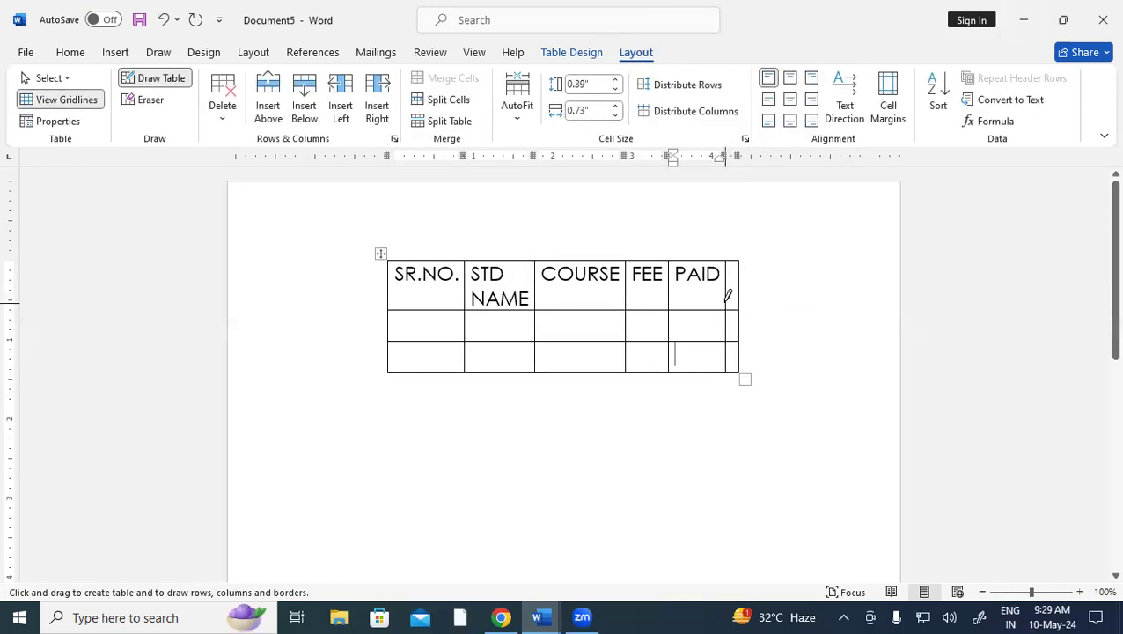
Step: Draw an extra row about 0.18" high below the header row and widen the table to nearly the full text width
{"action": "mouse_move", "coordinate": [391, 318]}
{"action": "left_mouse_down"}
{"action": "mouse_move", "coordinate": [709, 338]}
{"action": "mouse_move", "coordinate": [742, 327]}
{"action": "left_mouse_up"}
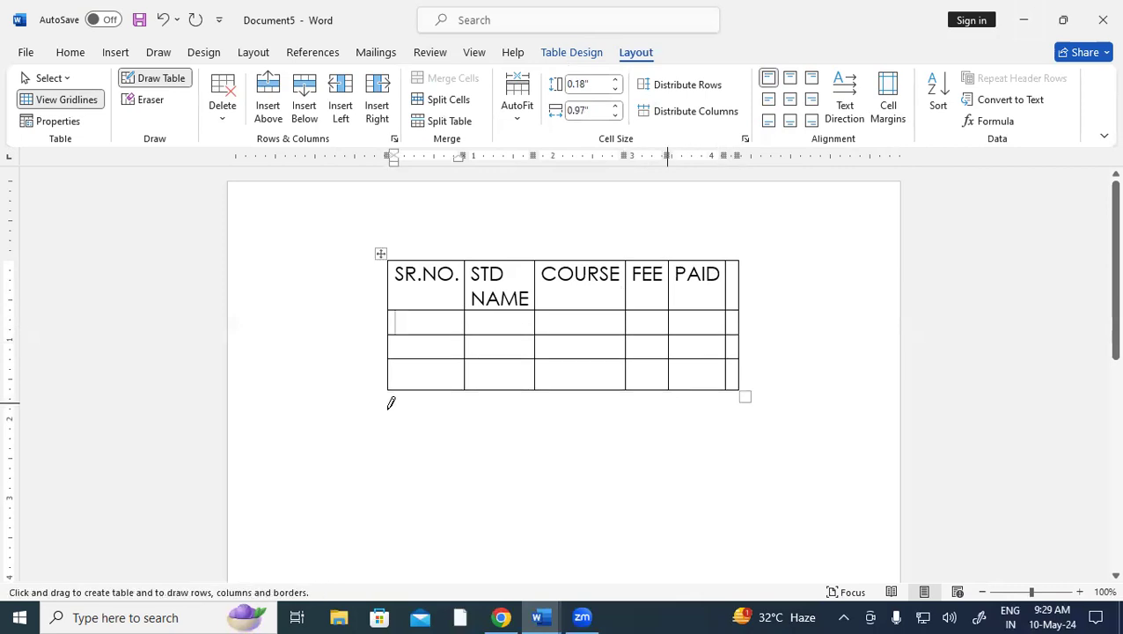
{"action": "left_click", "coordinate": [164, 78]}
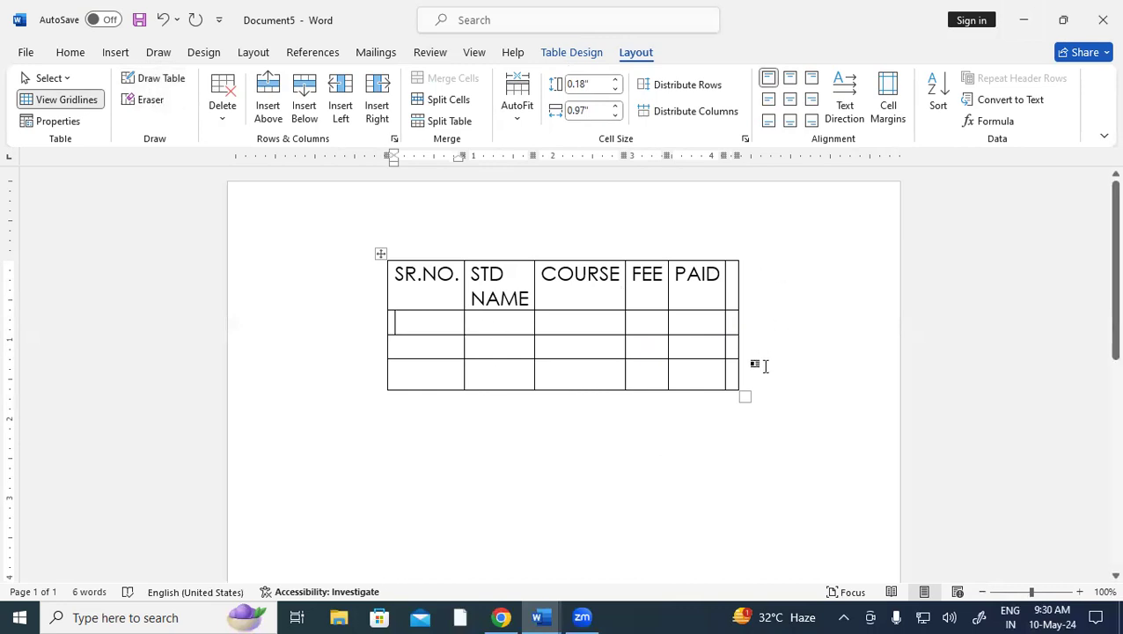
{"action": "left_click_drag", "start_coordinate": [746, 394], "coordinate": [875, 394]}
Step: Erase the border between the second and third rows under STD NAME, COURSE, FEE and PAID
{"action": "left_click", "coordinate": [150, 101]}
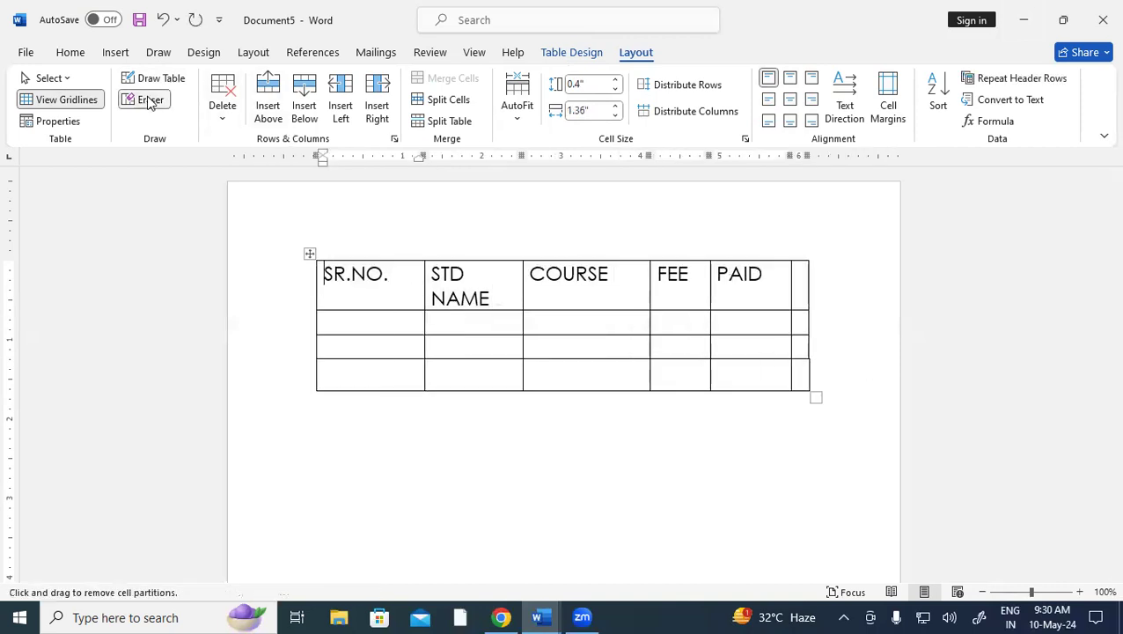
{"action": "left_click", "coordinate": [467, 333]}
{"action": "left_click", "coordinate": [573, 331]}
{"action": "left_click", "coordinate": [673, 331]}
{"action": "left_click", "coordinate": [751, 330]}
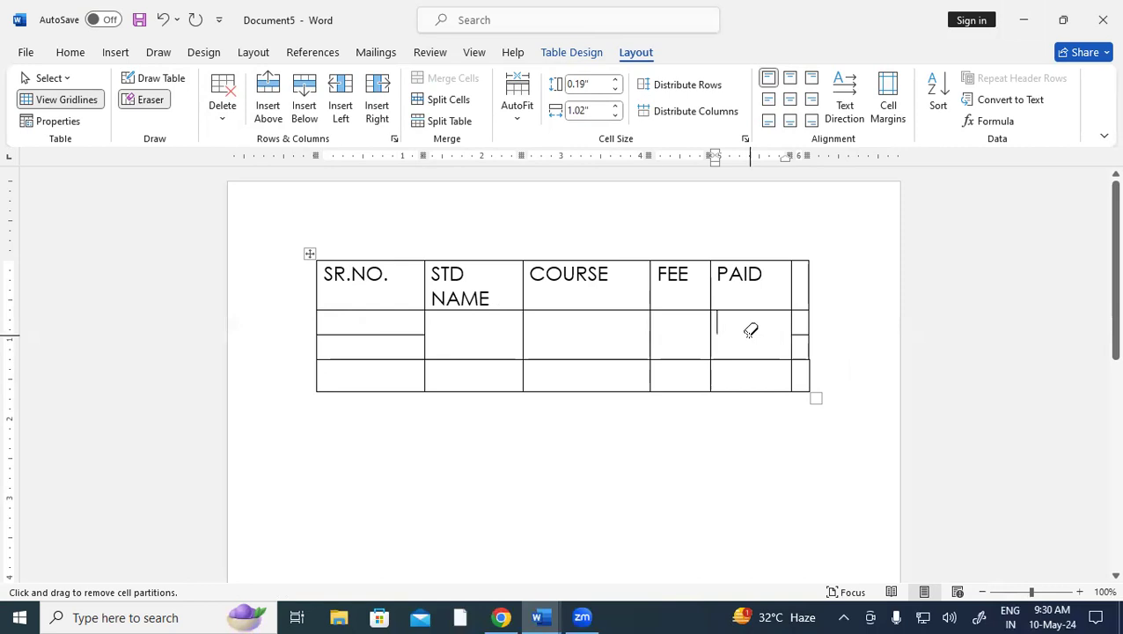
Step: Erase the whole table with the Eraser, and undo this along with the erased row borders
{"action": "mouse_move", "coordinate": [319, 214]}
{"action": "left_mouse_down"}
{"action": "mouse_move", "coordinate": [402, 291]}
{"action": "mouse_move", "coordinate": [779, 454]}
{"action": "mouse_move", "coordinate": [859, 440]}
{"action": "left_mouse_up"}
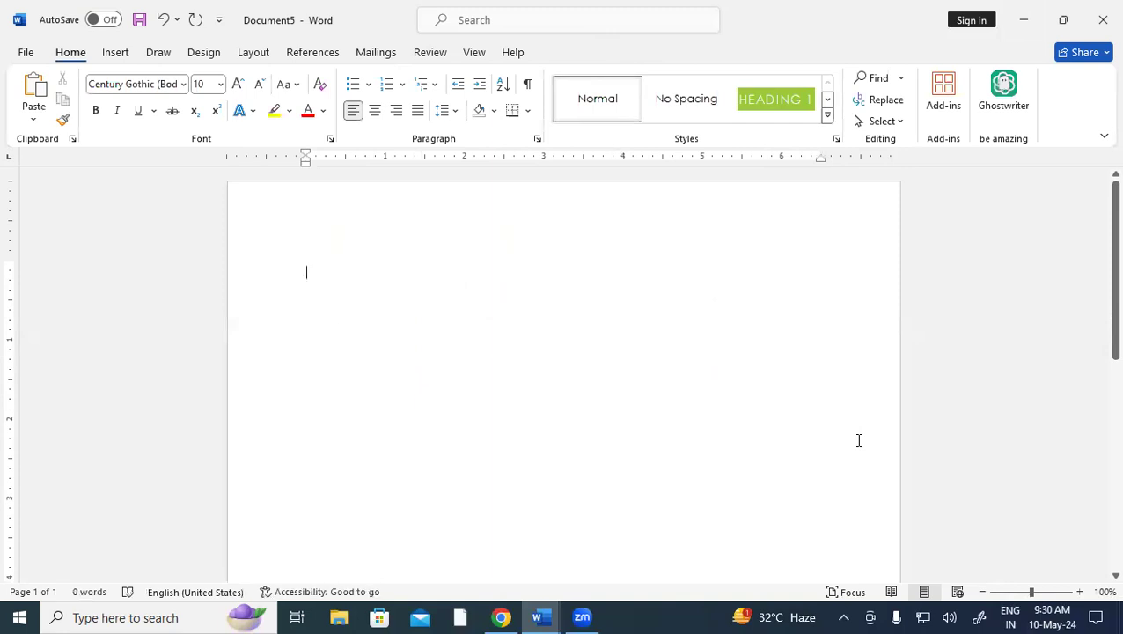
{"action": "key", "text": "ctrl+z"}
{"action": "key", "text": "ctrl+z"}
{"action": "key", "text": "ctrl+z"}
{"action": "key", "text": "ctrl+z"}
{"action": "key", "text": "ctrl+z"}
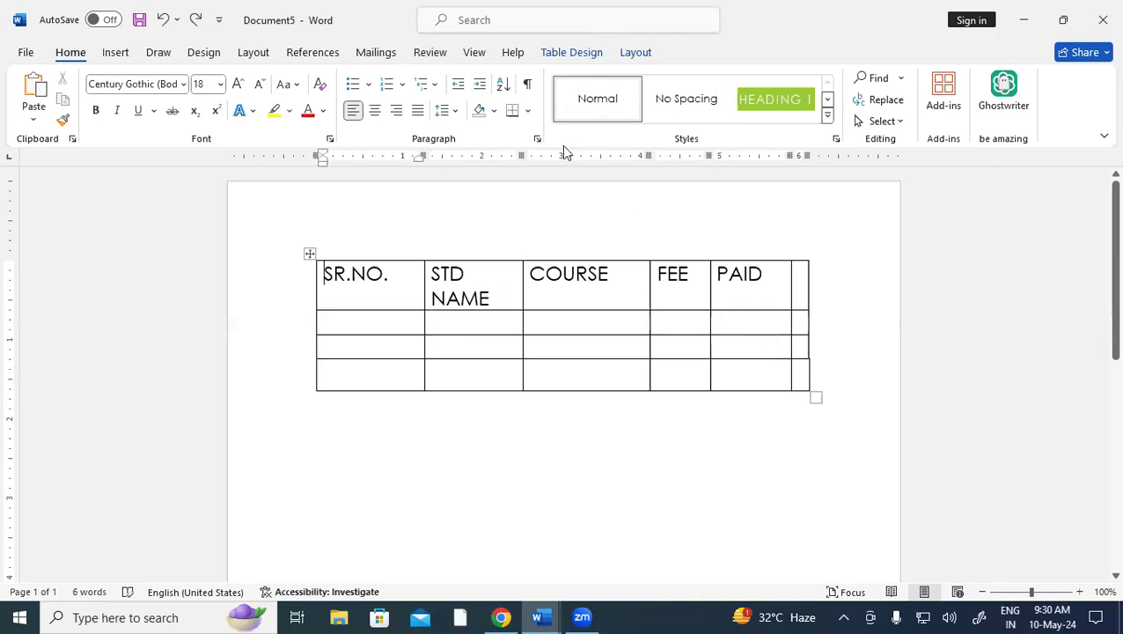
Step: Delete the SR.NO. cell with the Shift cells left option, and undo the deletion
{"action": "left_click", "coordinate": [639, 53]}
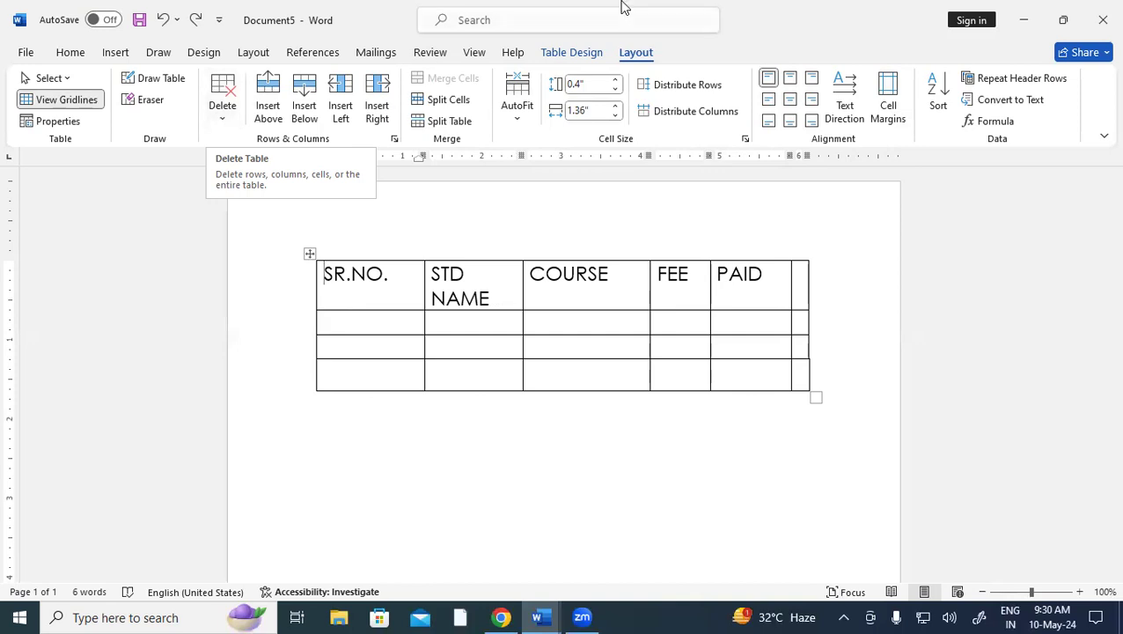
{"action": "left_click", "coordinate": [224, 121]}
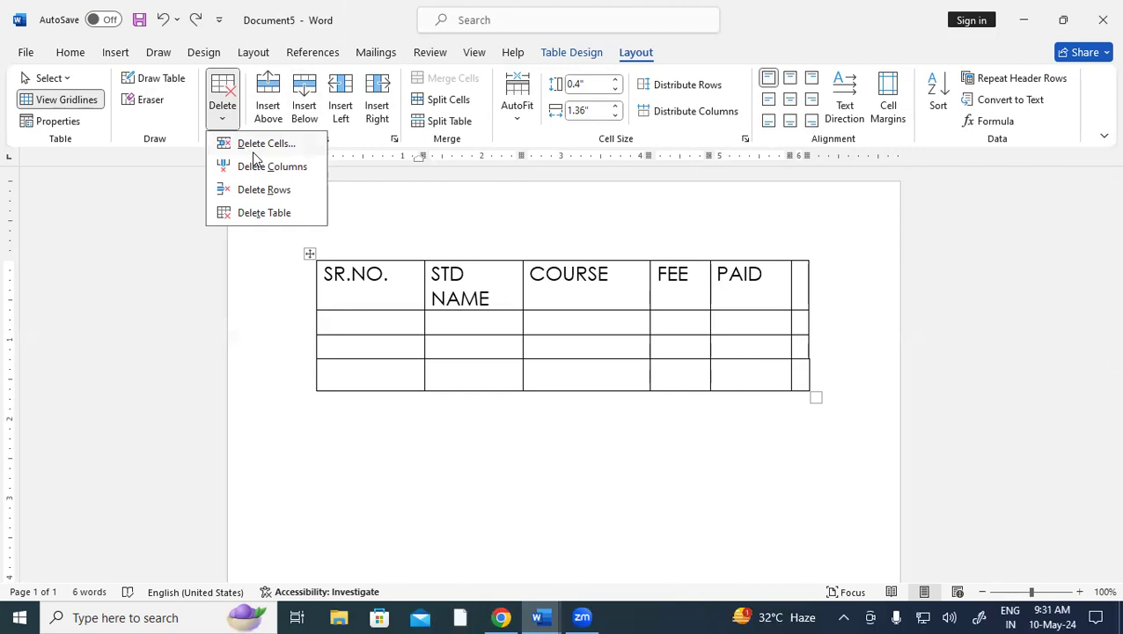
{"action": "left_click", "coordinate": [297, 142]}
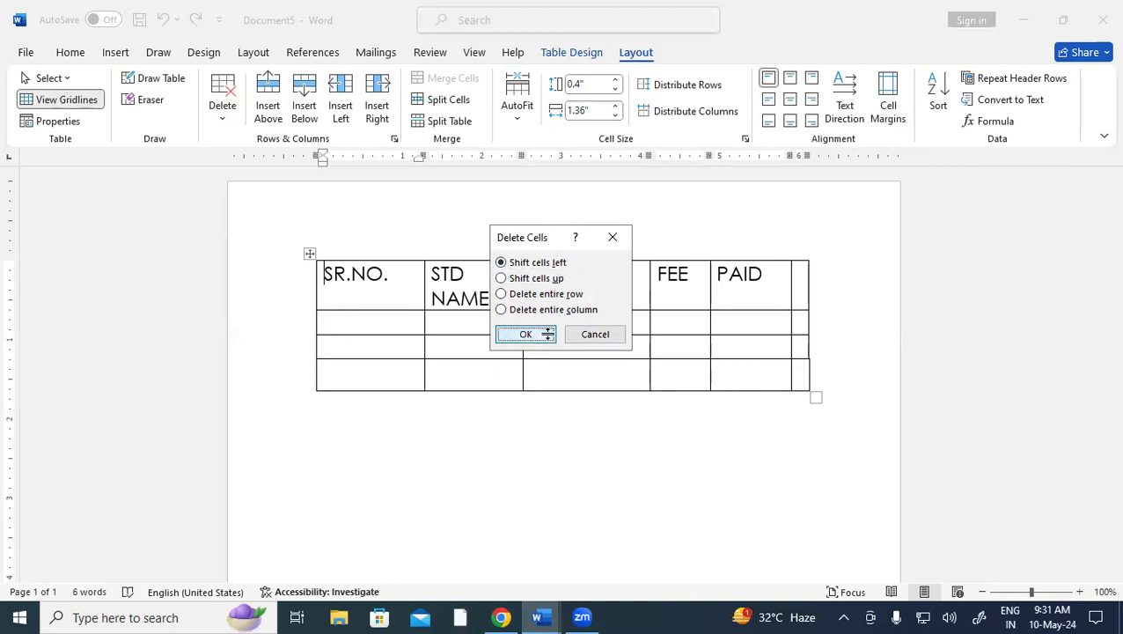
{"action": "left_click", "coordinate": [540, 334]}
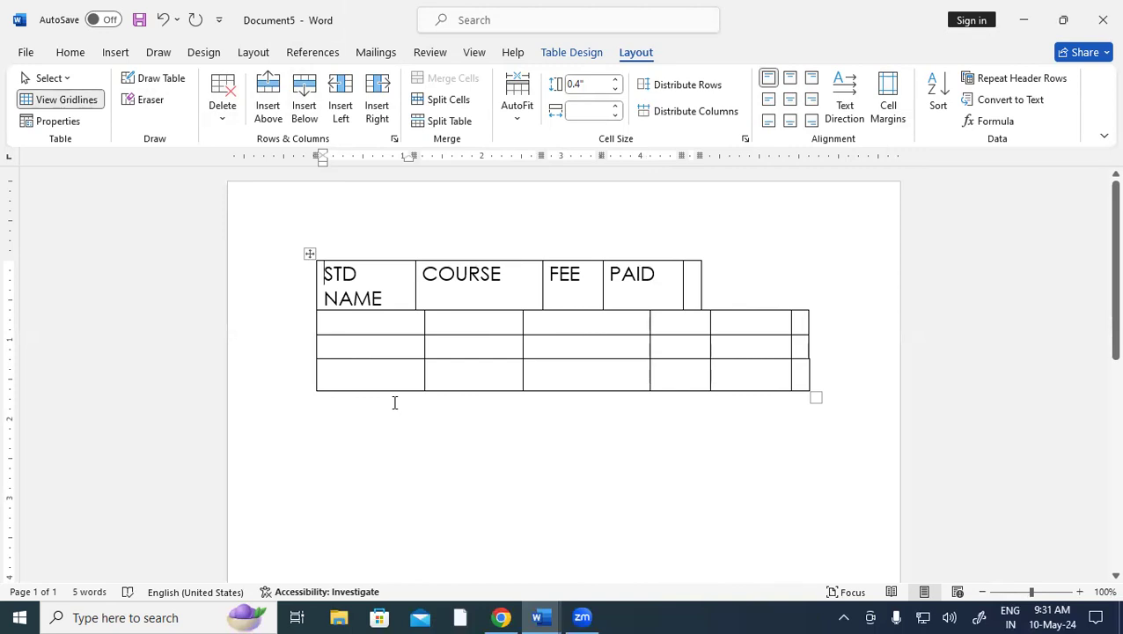
{"action": "key", "text": "ctrl+z"}
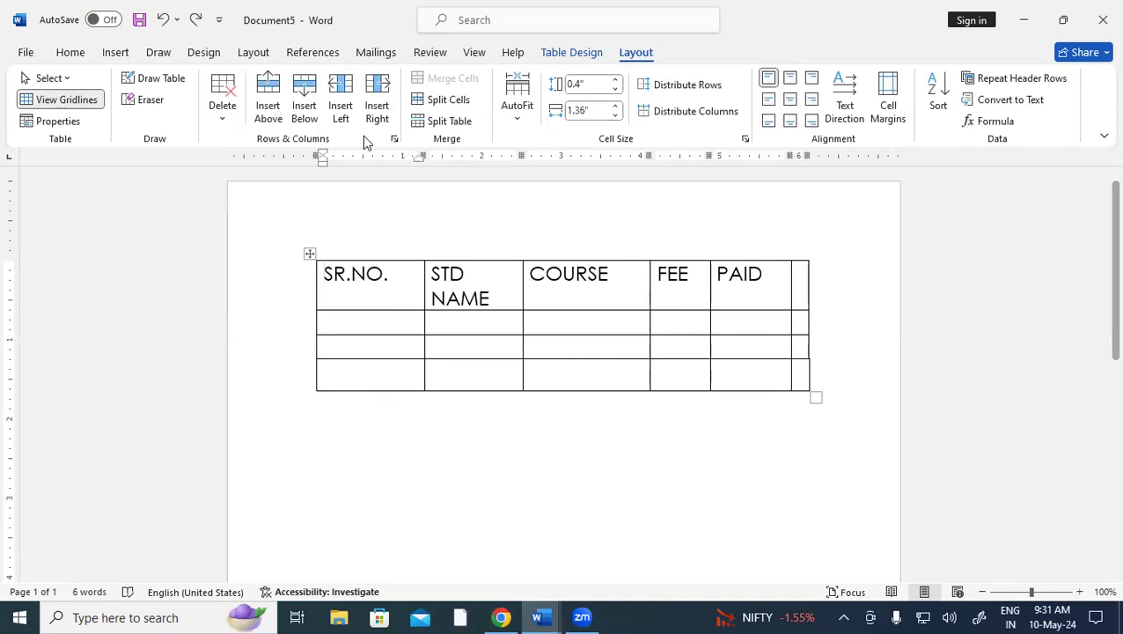
Step: Delete the STD NAME column, and undo the deletion
{"action": "left_click", "coordinate": [233, 114]}
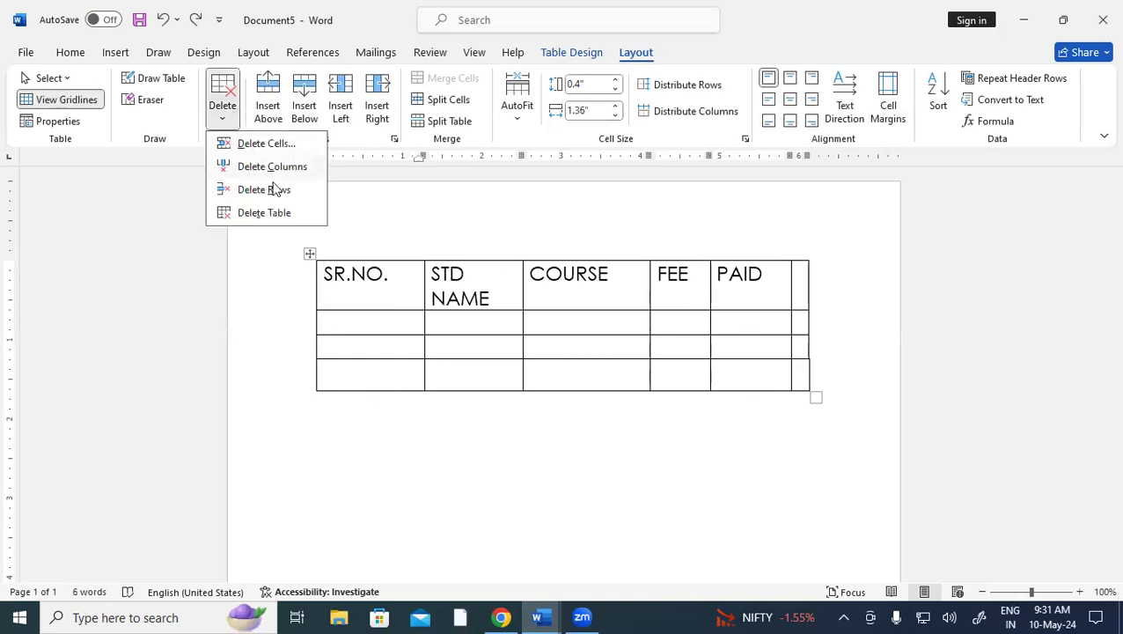
{"action": "left_click", "coordinate": [422, 268]}
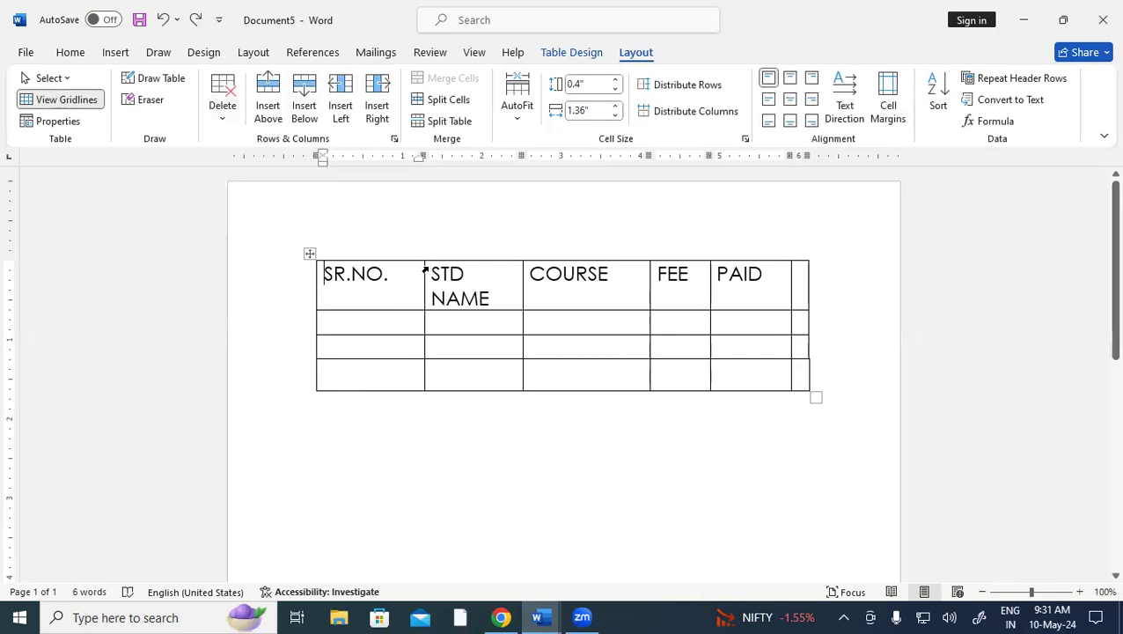
{"action": "left_click", "coordinate": [427, 269]}
{"action": "left_click", "coordinate": [227, 112]}
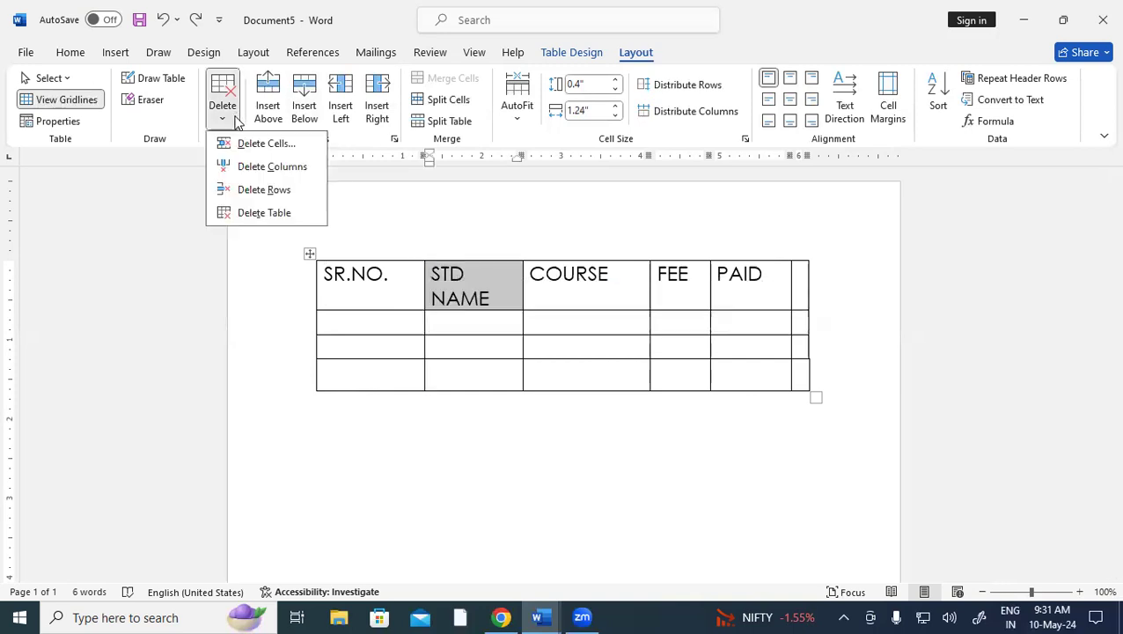
{"action": "left_click", "coordinate": [267, 166]}
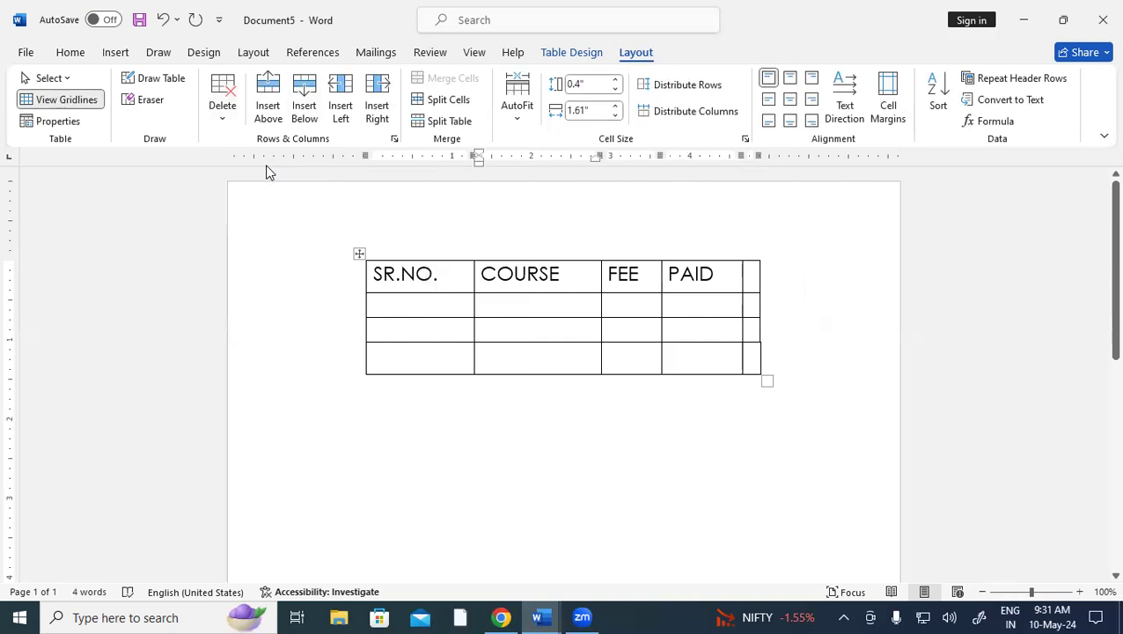
{"action": "key", "text": "ctrl+z"}
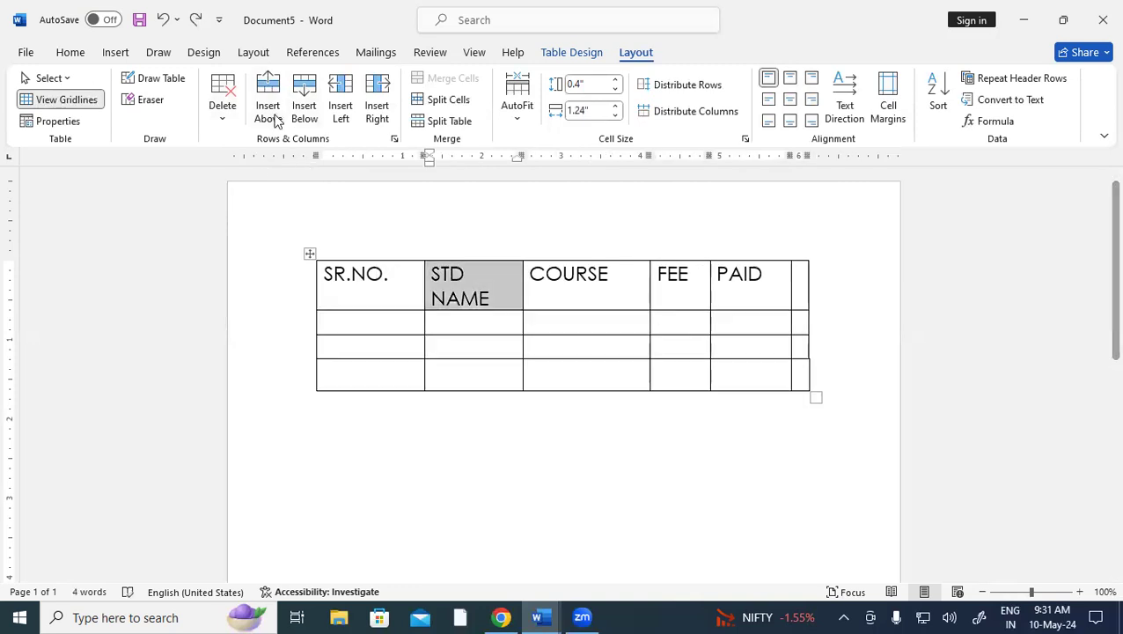
Step: Delete the header row that starts with SR.NO., and undo the deletion
{"action": "left_click", "coordinate": [342, 327]}
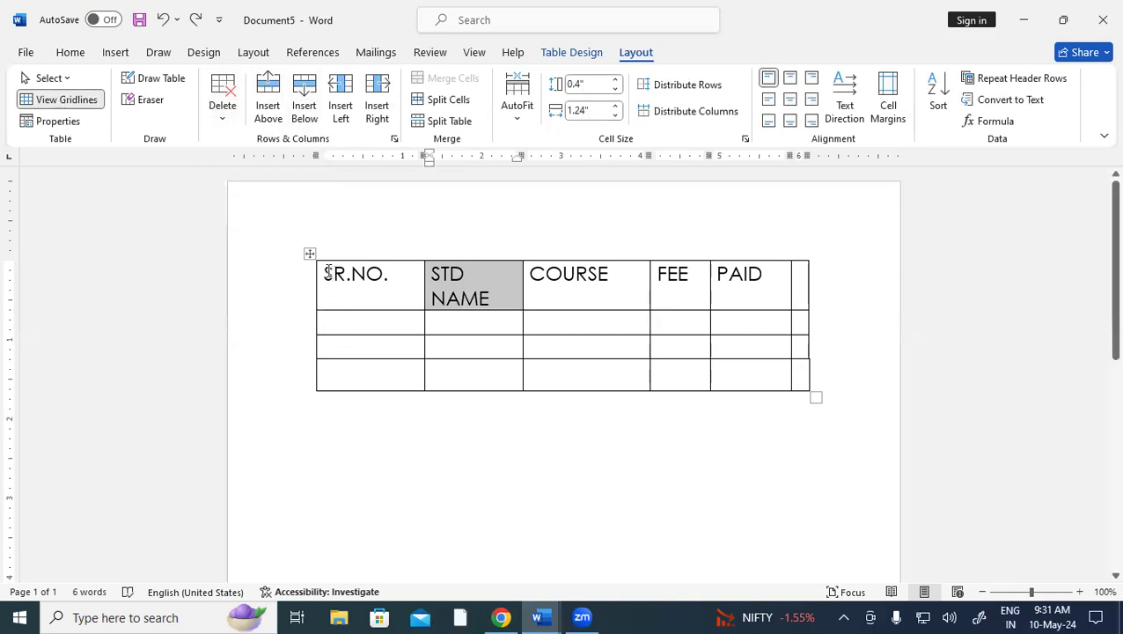
{"action": "left_click", "coordinate": [324, 273]}
{"action": "left_click", "coordinate": [234, 116]}
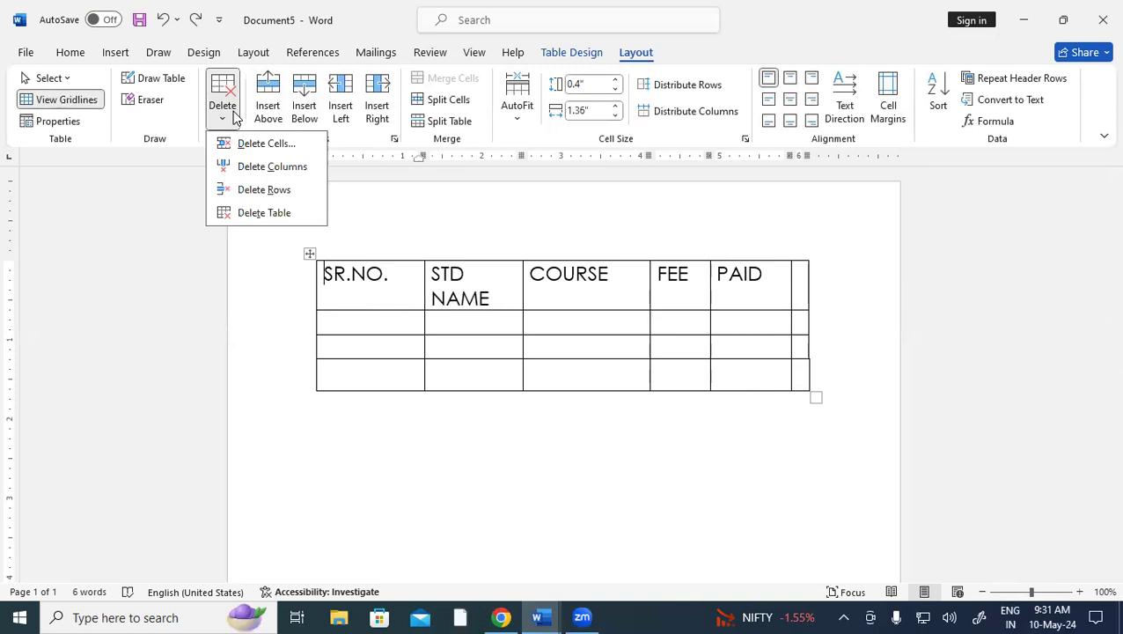
{"action": "left_click", "coordinate": [272, 189]}
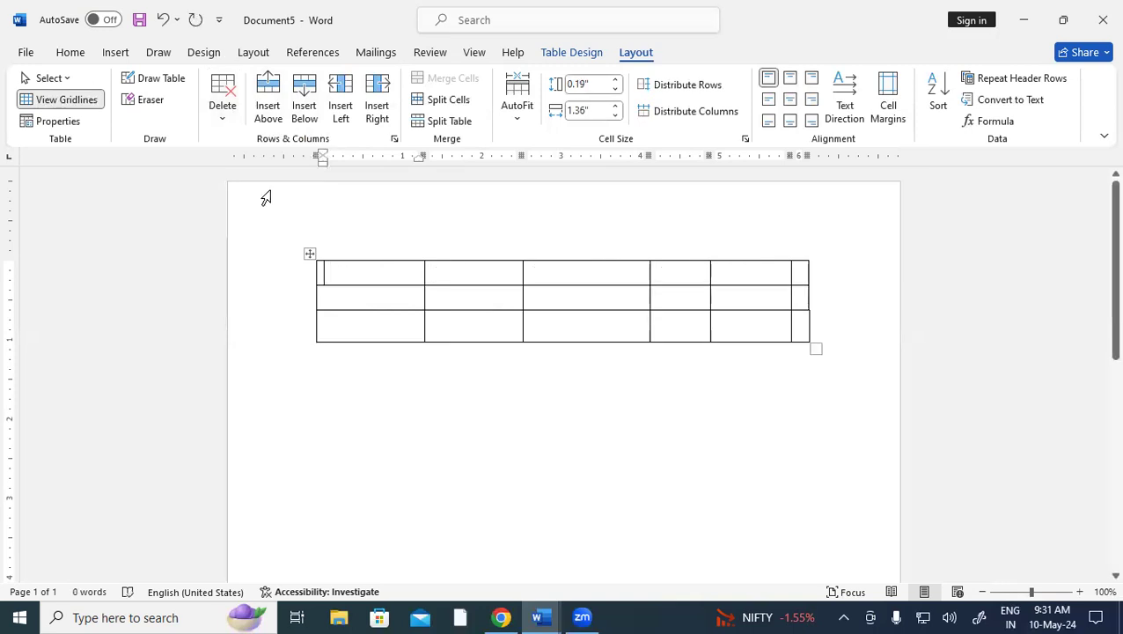
{"action": "key", "text": "ctrl+z"}
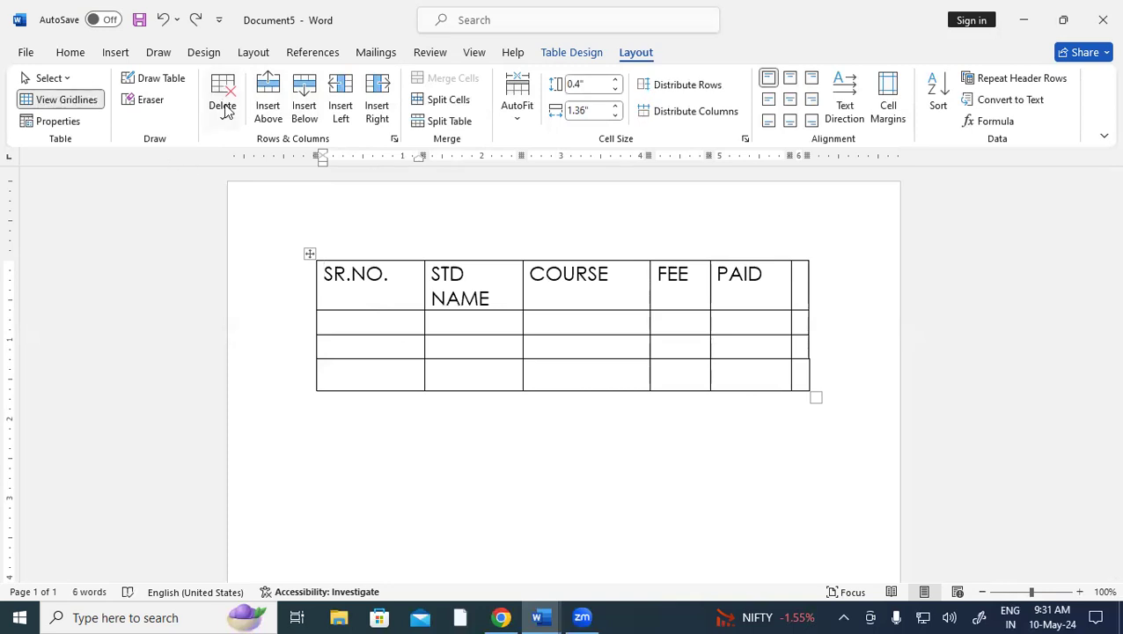
Step: Delete the entire table, and undo the deletion
{"action": "left_click", "coordinate": [225, 112]}
{"action": "left_click", "coordinate": [264, 213]}
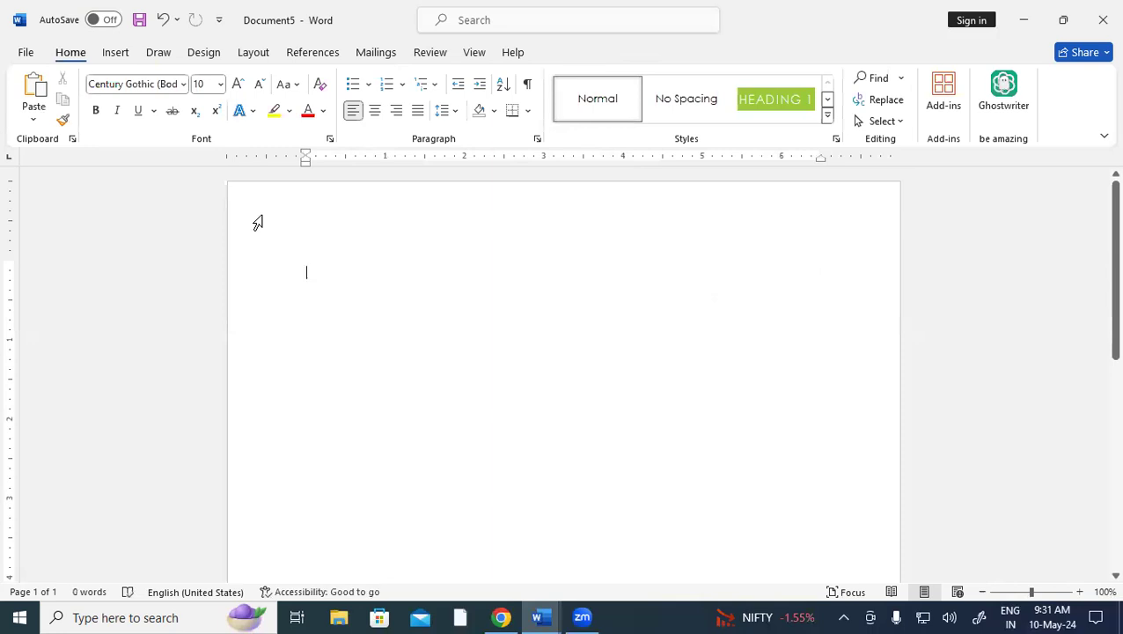
{"action": "key", "text": "ctrl+z"}
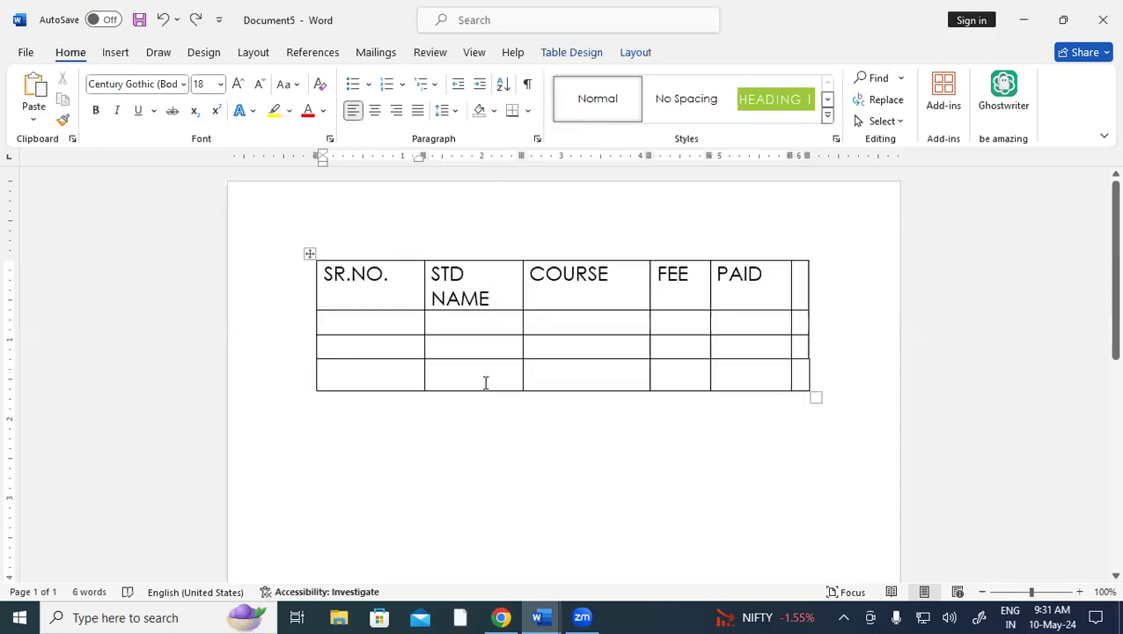
Step: Insert four empty rows above the header row
{"action": "left_click", "coordinate": [653, 63]}
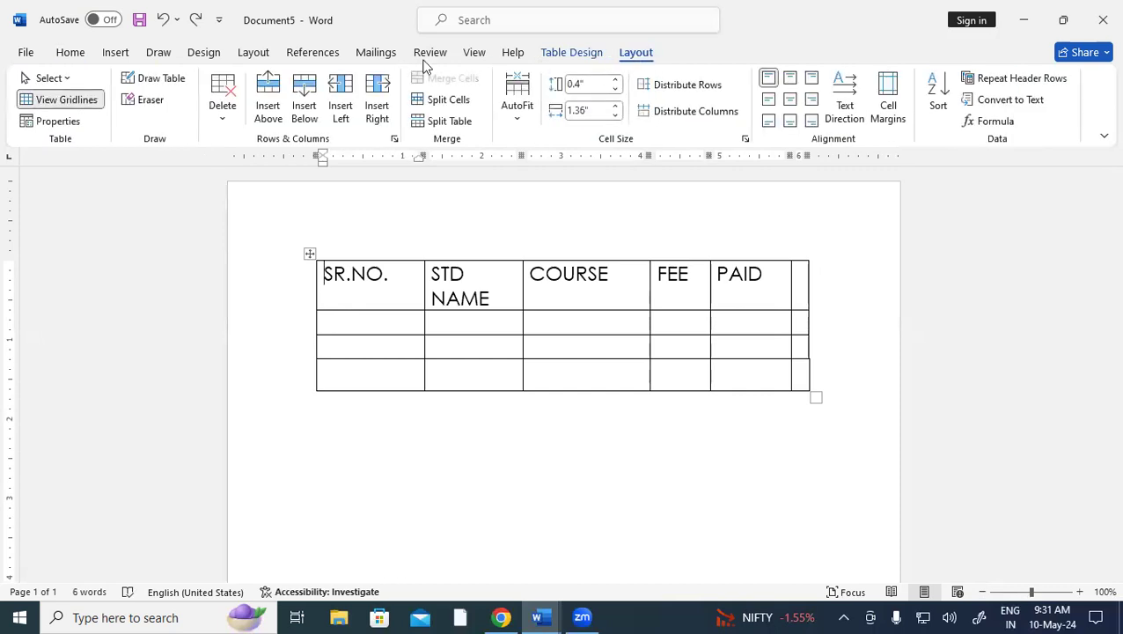
{"action": "left_click", "coordinate": [268, 112]}
{"action": "left_click", "coordinate": [269, 111]}
{"action": "left_click", "coordinate": [268, 112]}
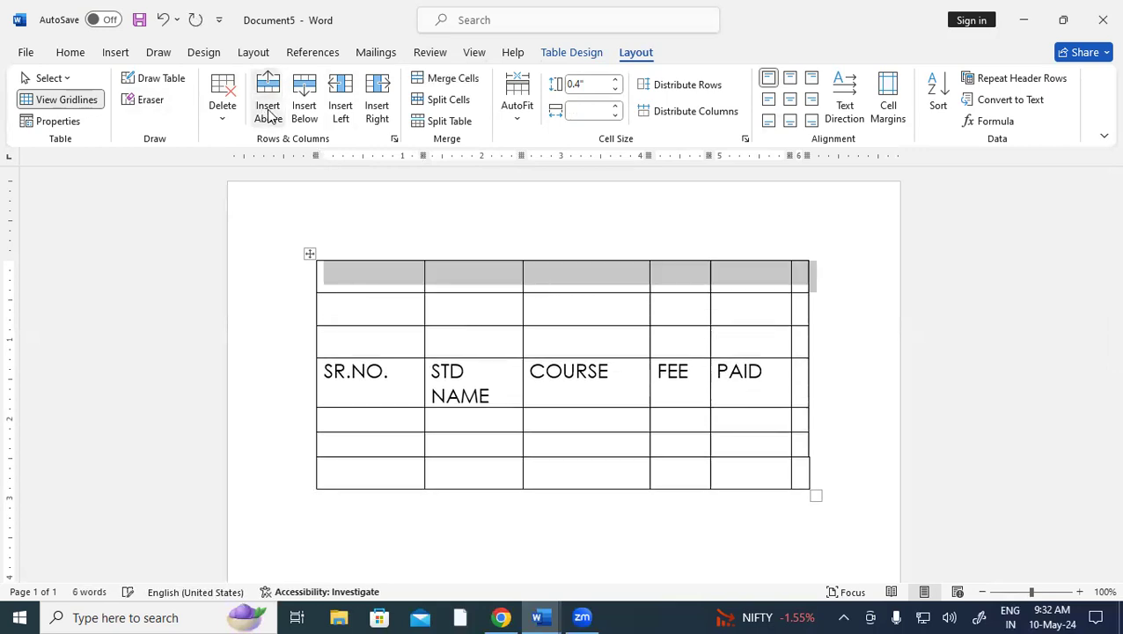
{"action": "left_click", "coordinate": [268, 112]}
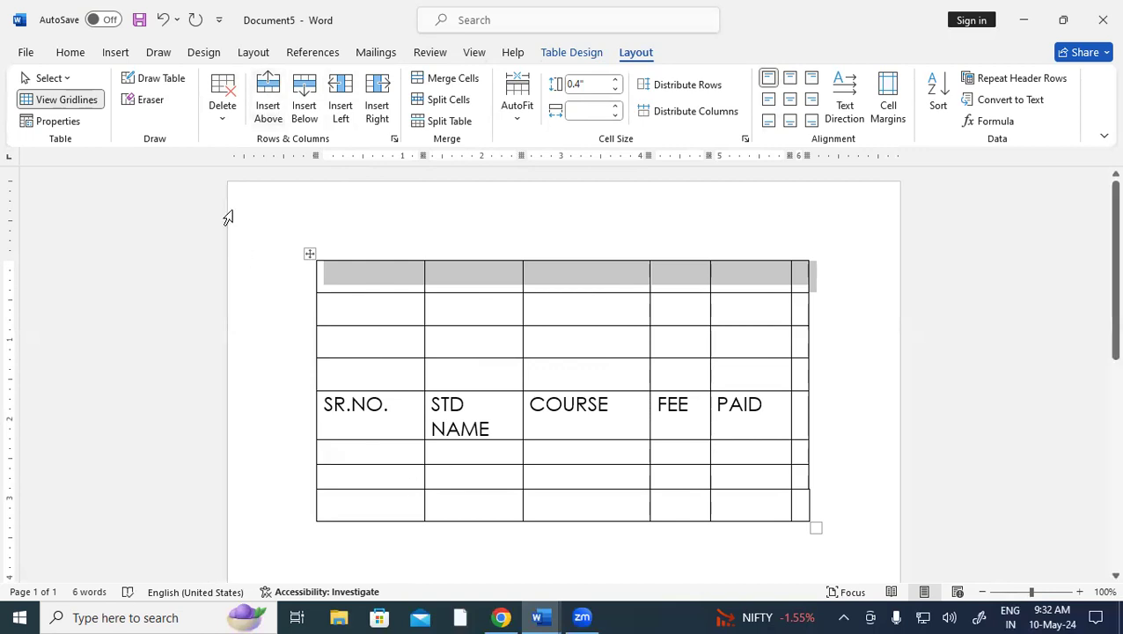
Step: Try to erase the empty rows above the header, undo their insertion, and turn the Eraser off
{"action": "left_click", "coordinate": [152, 102]}
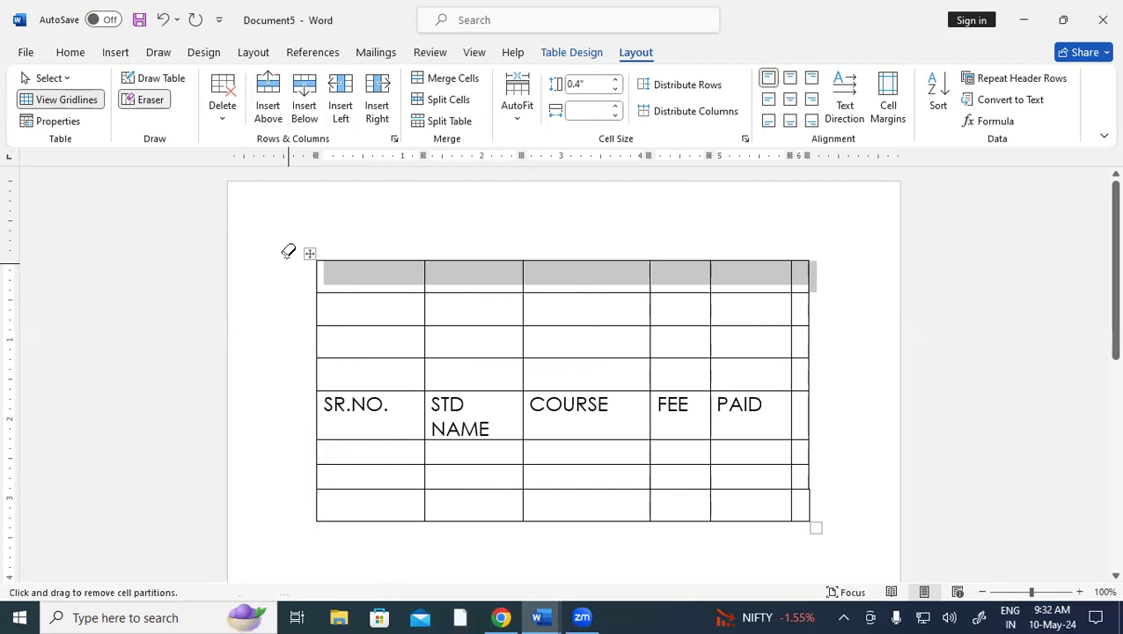
{"action": "mouse_move", "coordinate": [299, 235]}
{"action": "left_mouse_down"}
{"action": "mouse_move", "coordinate": [408, 336]}
{"action": "mouse_move", "coordinate": [490, 369]}
{"action": "left_mouse_up"}
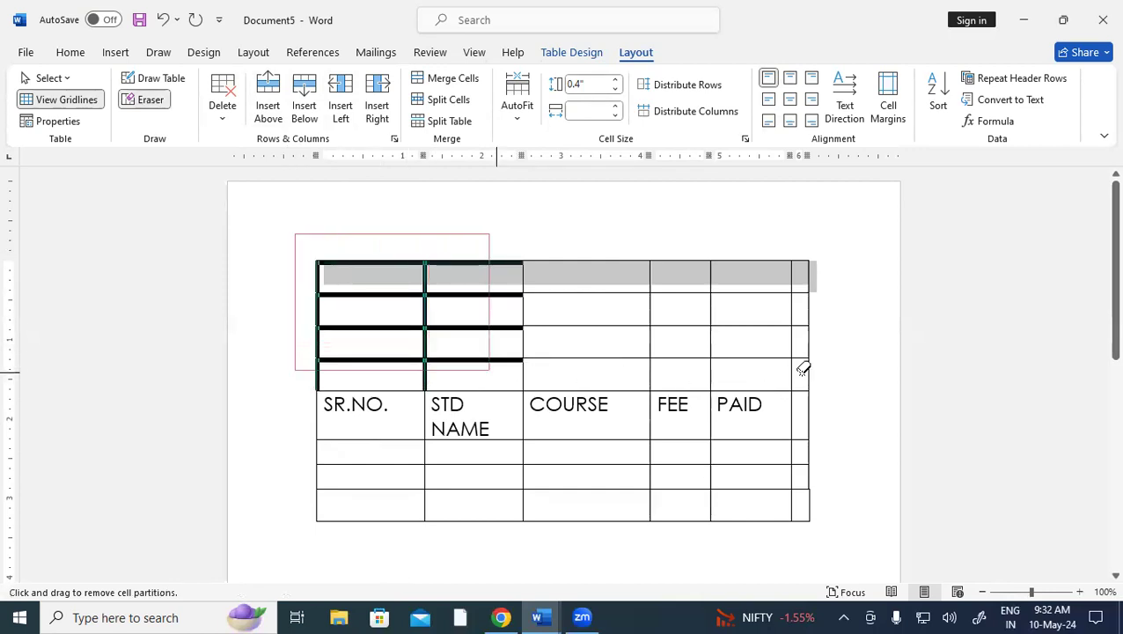
{"action": "left_click_drag", "start_coordinate": [824, 368], "coordinate": [822, 369]}
{"action": "key", "text": "ctrl+z"}
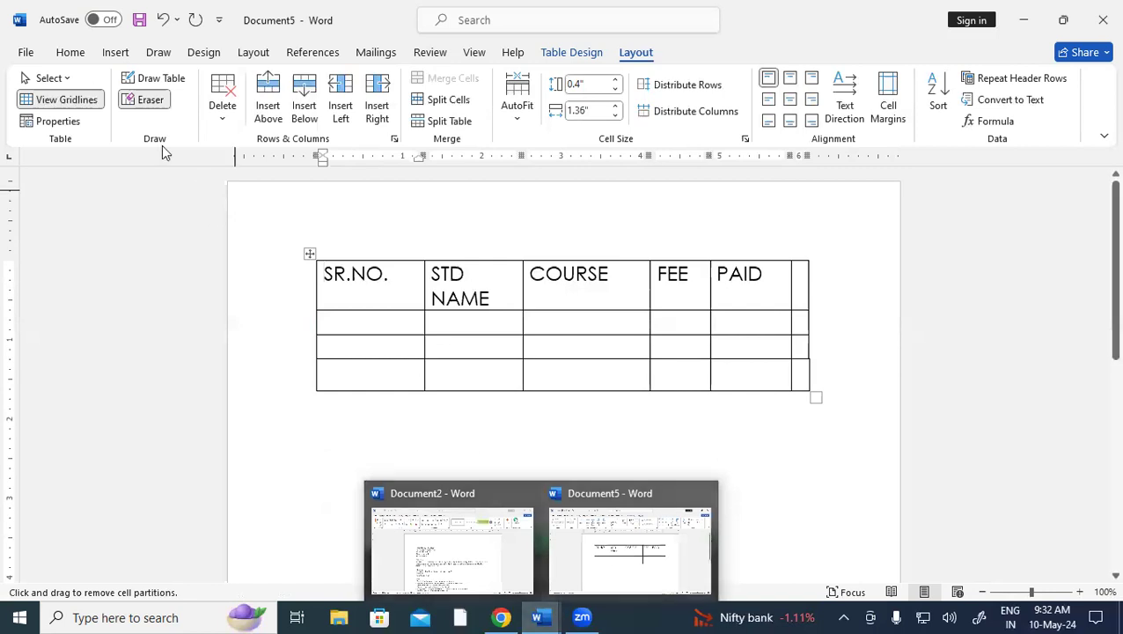
{"action": "left_click", "coordinate": [148, 102]}
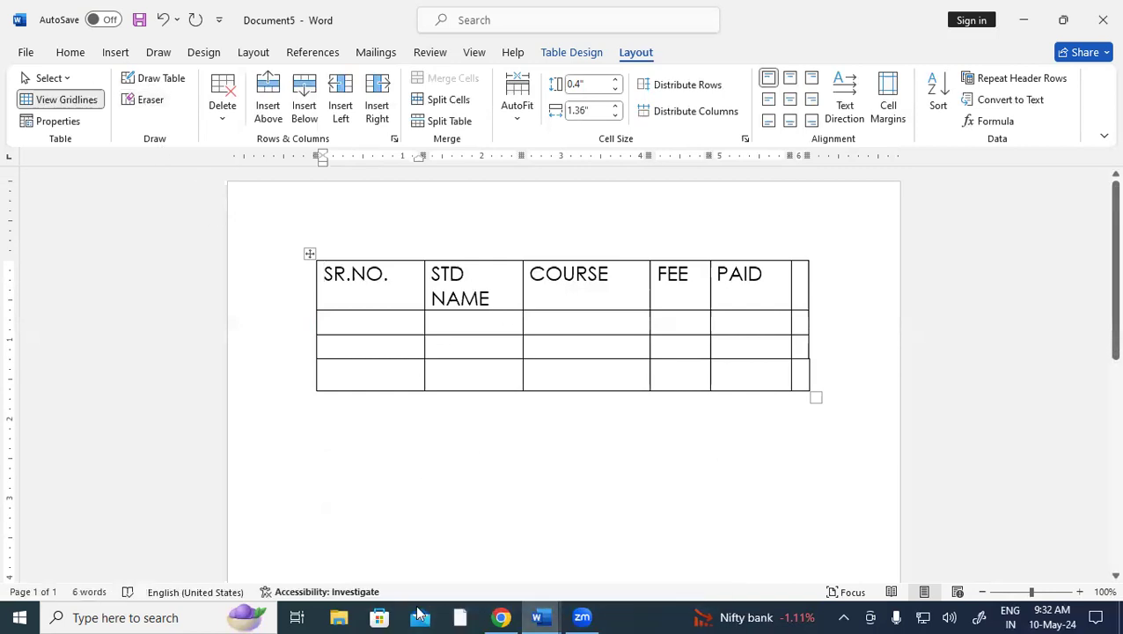
Step: Insert three empty rows below the last row of the table
{"action": "left_click", "coordinate": [358, 380]}
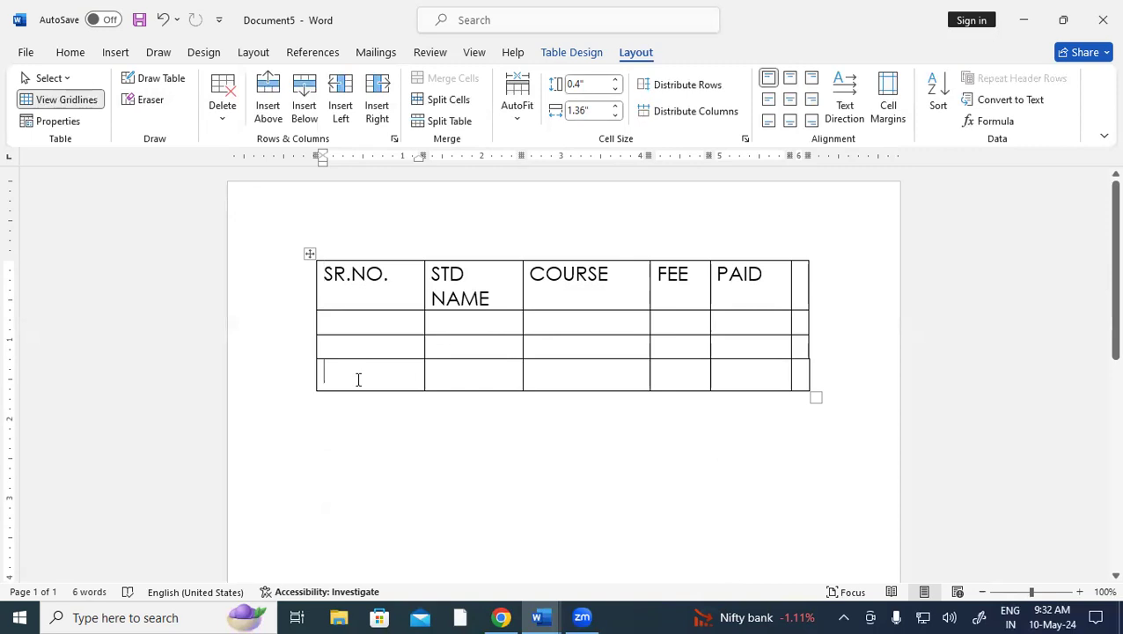
{"action": "left_click", "coordinate": [306, 114]}
{"action": "left_click", "coordinate": [305, 114]}
{"action": "left_click", "coordinate": [306, 115]}
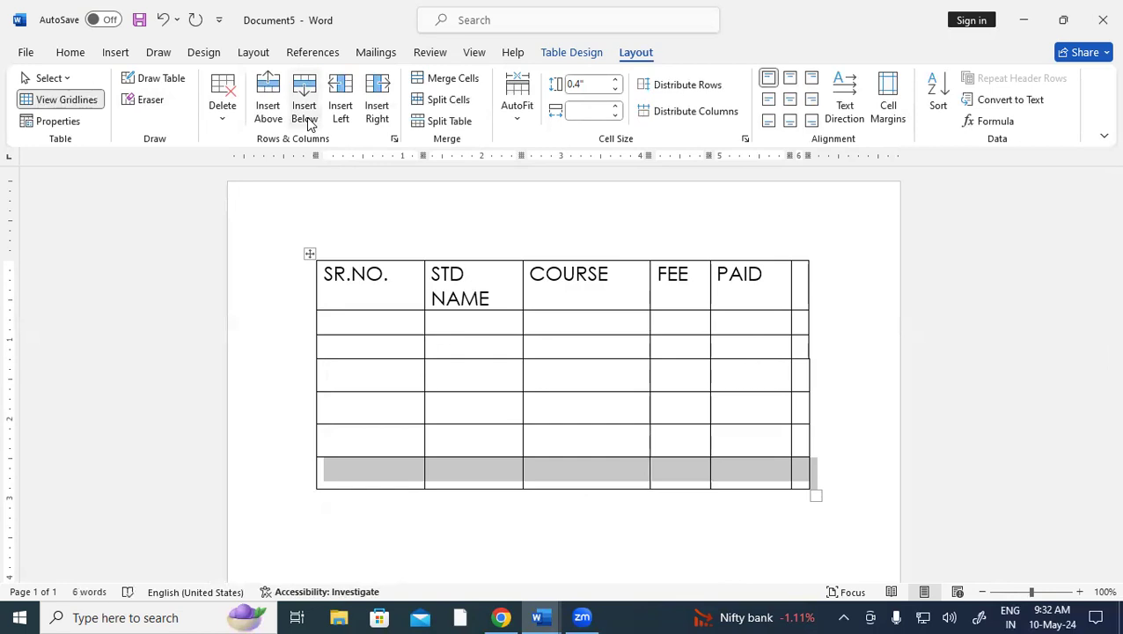
Step: Insert a column to the left of STD NAME, undo it, and insert one to the right of STD NAME instead
{"action": "left_click", "coordinate": [492, 298]}
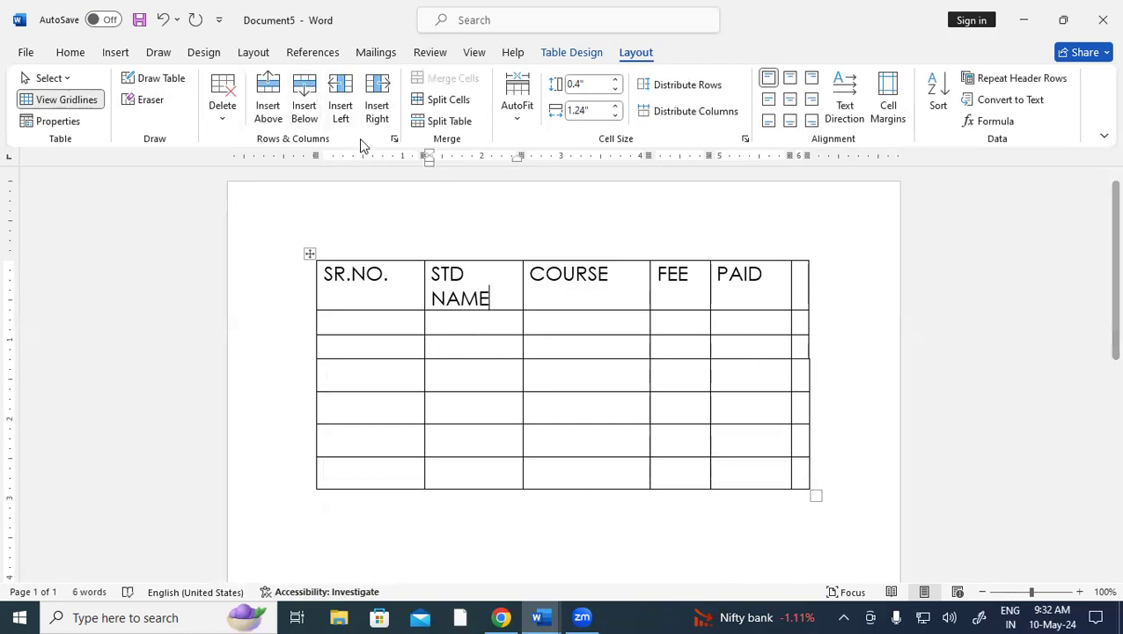
{"action": "left_click", "coordinate": [343, 112]}
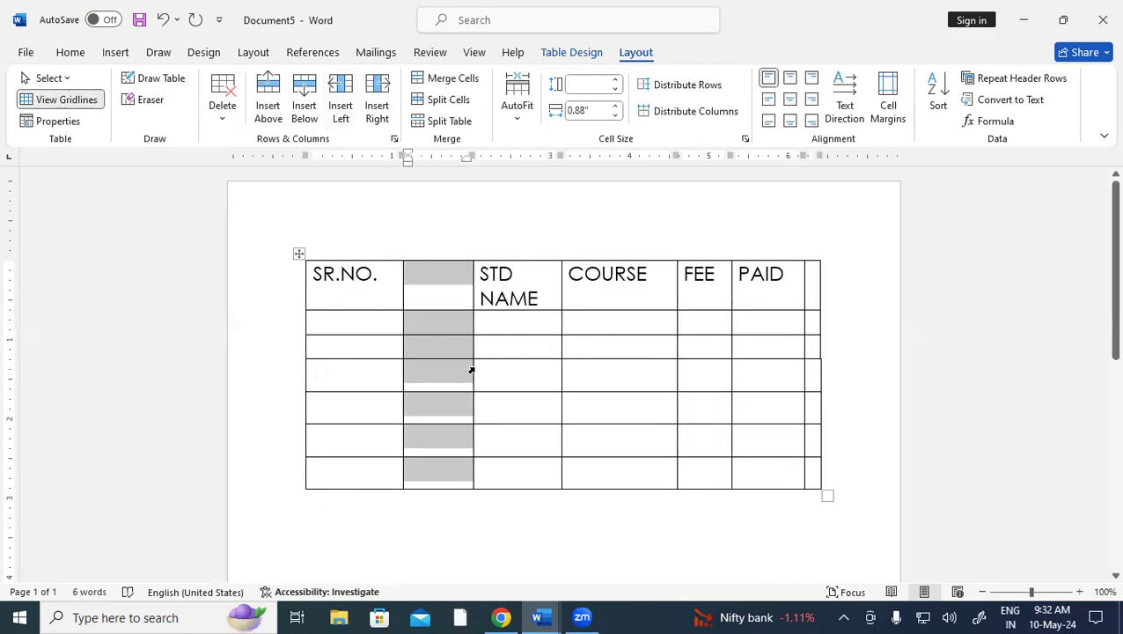
{"action": "key", "text": "ctrl+z"}
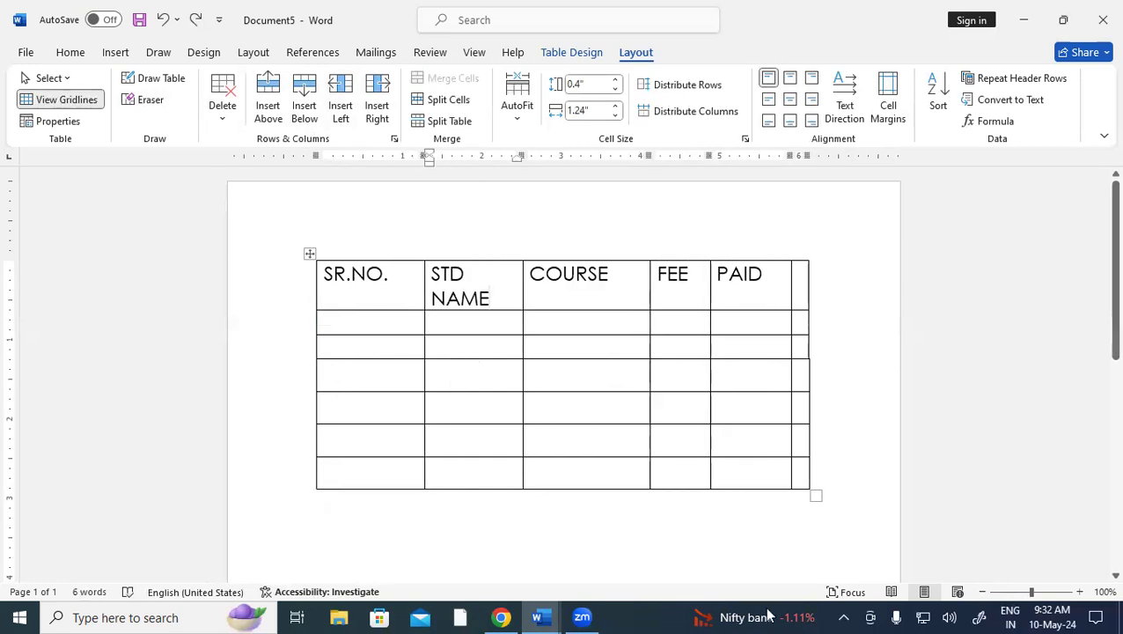
{"action": "left_click", "coordinate": [378, 105]}
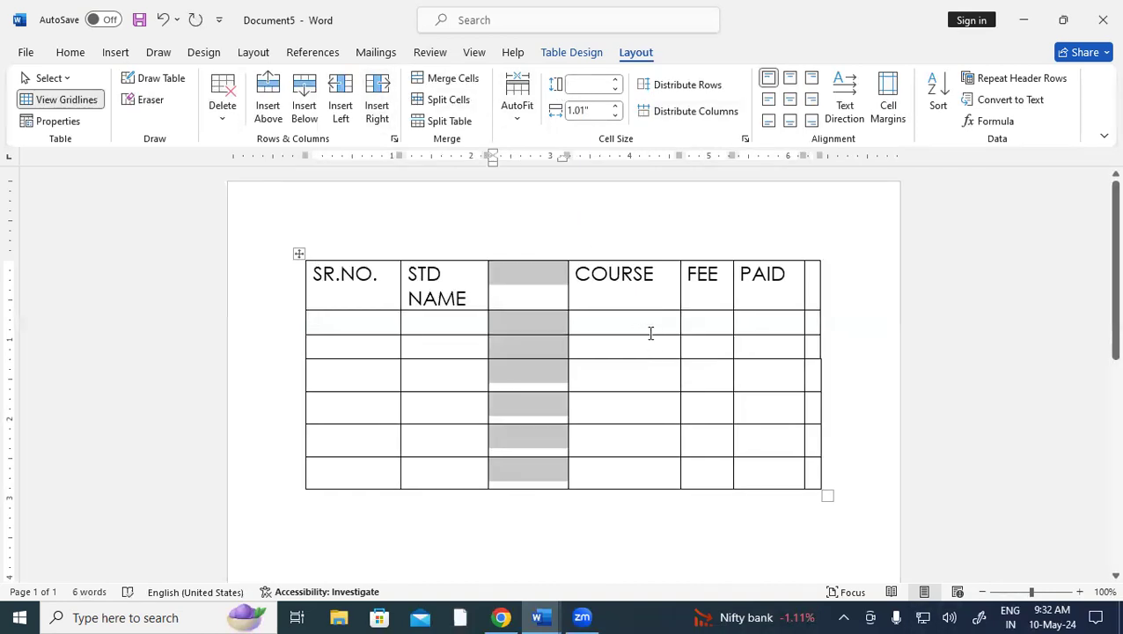
Step: Undo the insertion of the empty column between STD NAME and COURSE
{"action": "key", "text": "ctrl+z"}
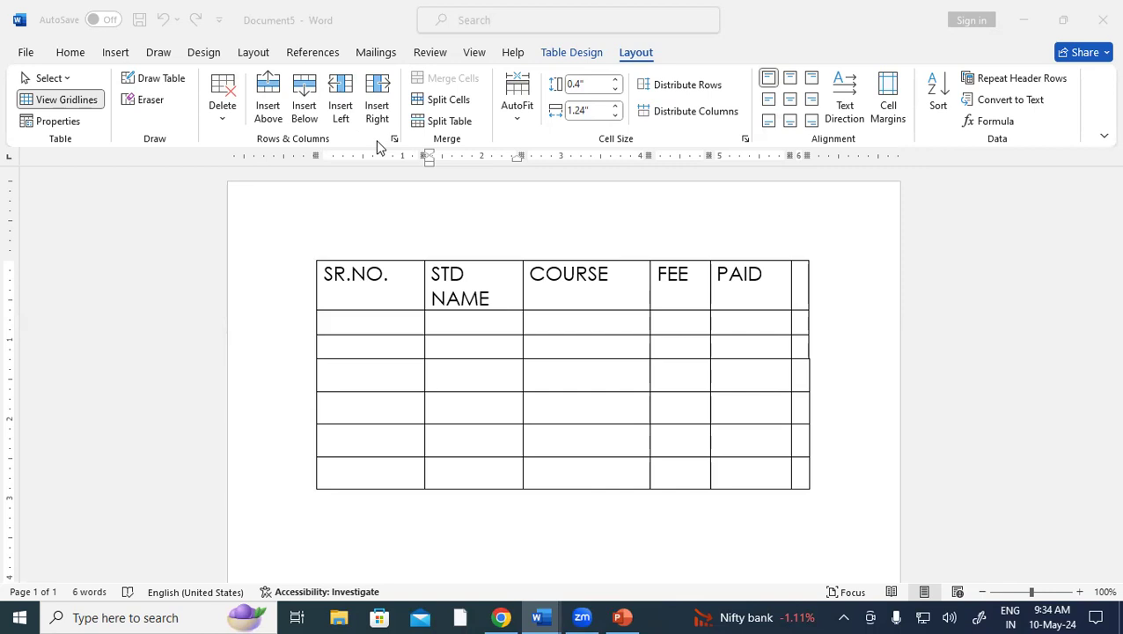
{"action": "left_click", "coordinate": [522, 290]}
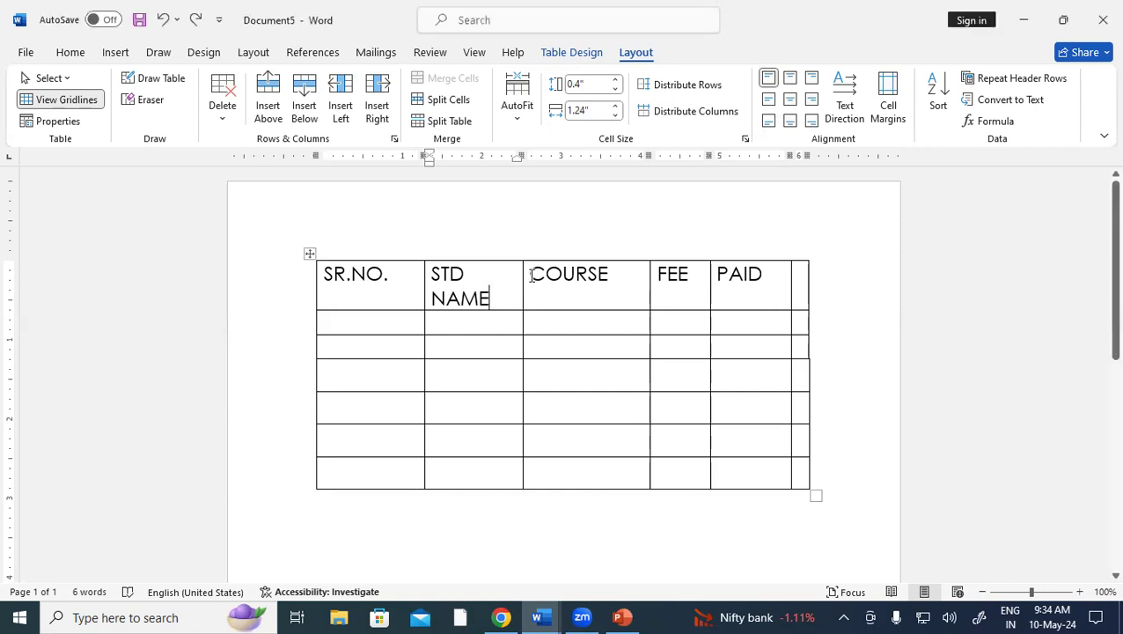
{"action": "mouse_move", "coordinate": [523, 255]}
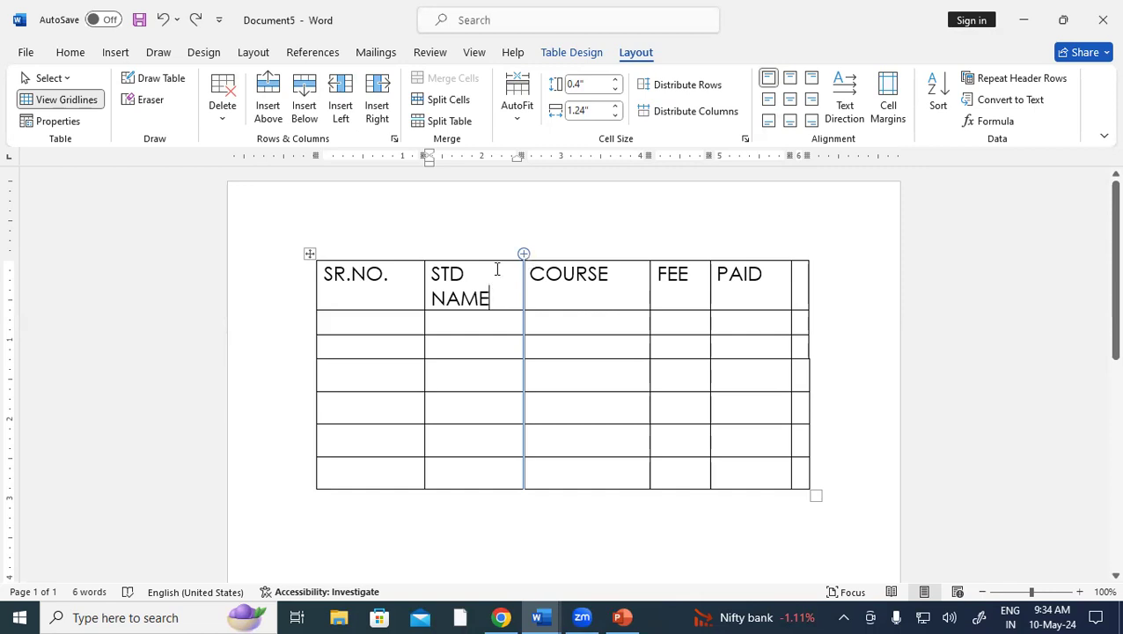
{"action": "left_click", "coordinate": [368, 329]}
{"action": "mouse_move", "coordinate": [312, 335]}
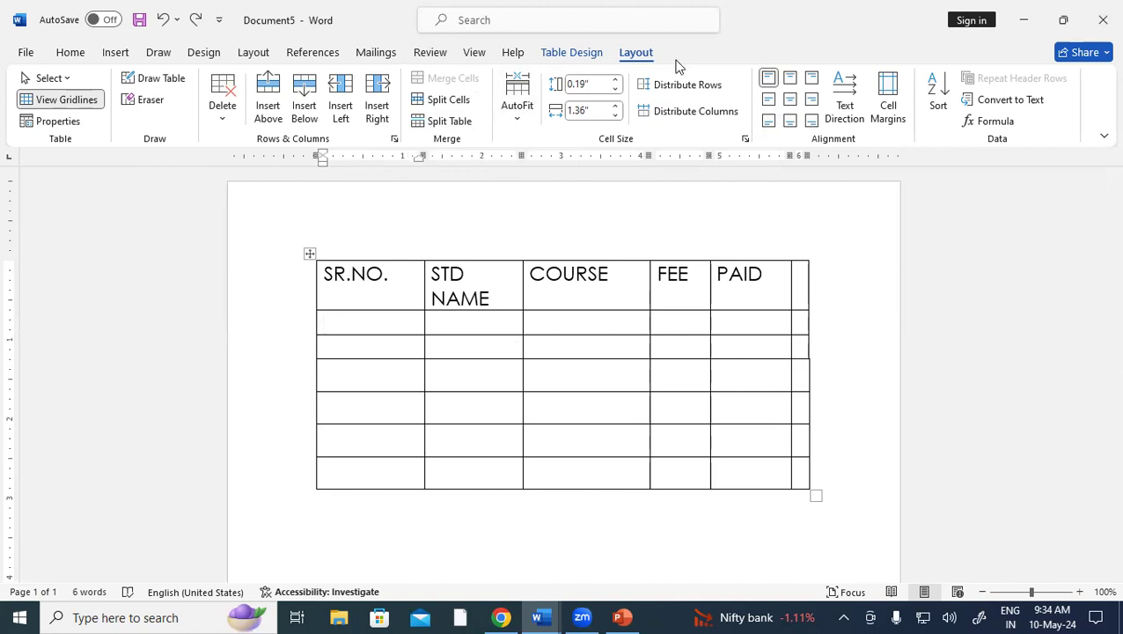
Step: Merge the STD NAME, COURSE and FEE cells across the third to fifth rows and enter "STUDENT DATABASE" in the merged cell
{"action": "left_click_drag", "start_coordinate": [440, 351], "coordinate": [669, 408]}
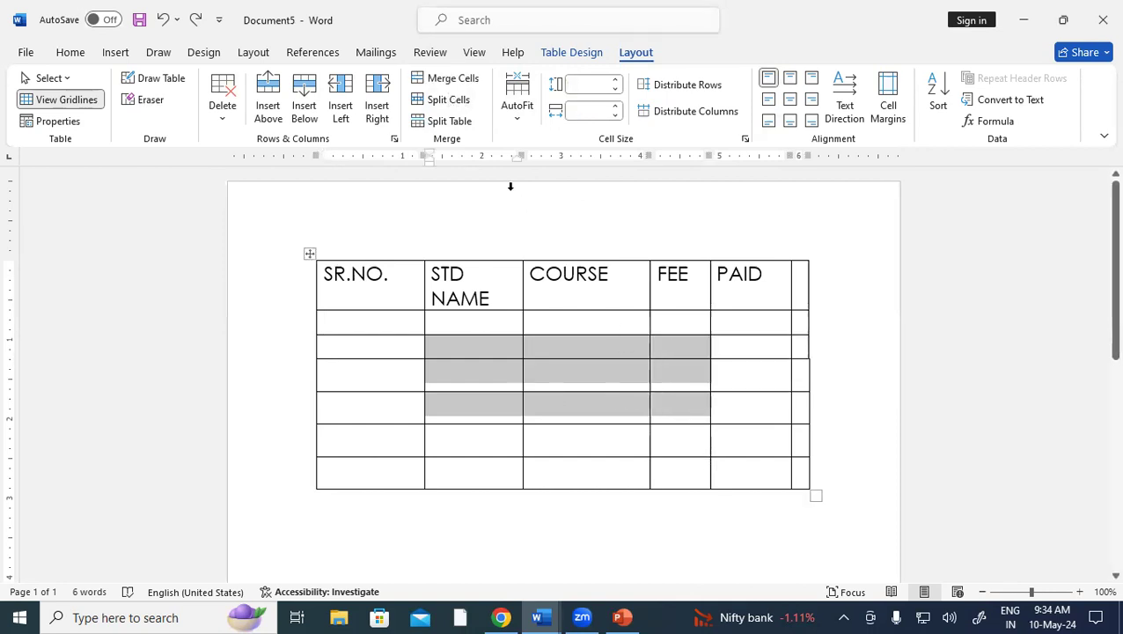
{"action": "left_click", "coordinate": [446, 78]}
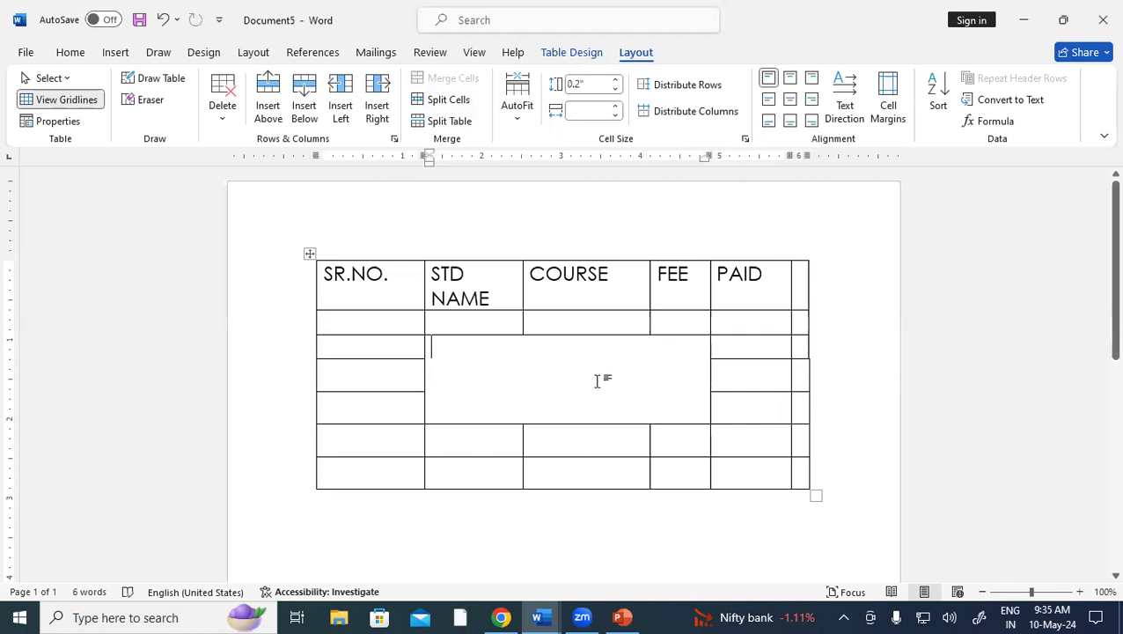
{"action": "type", "text": "ST"}
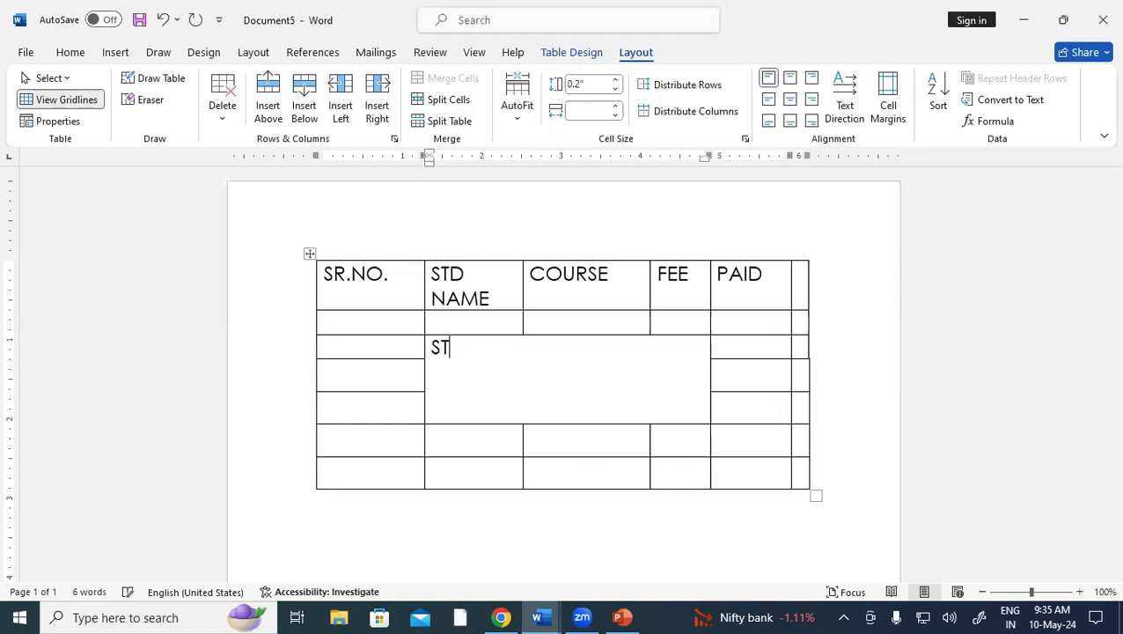
{"action": "type", "text": "UDENT D"}
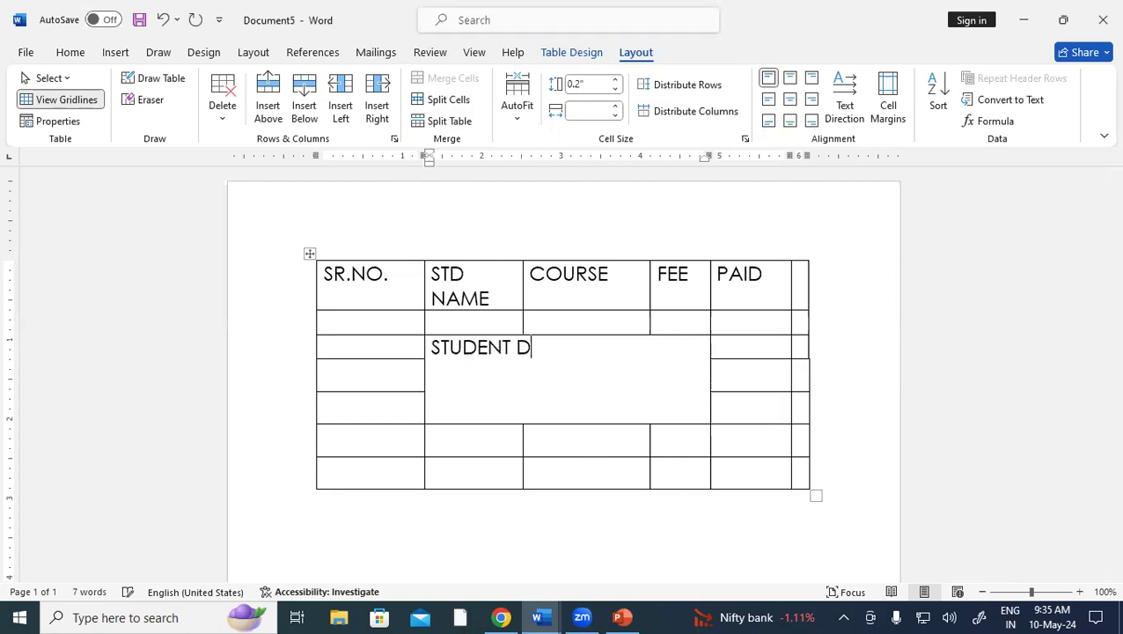
{"action": "type", "text": "ATABASE"}
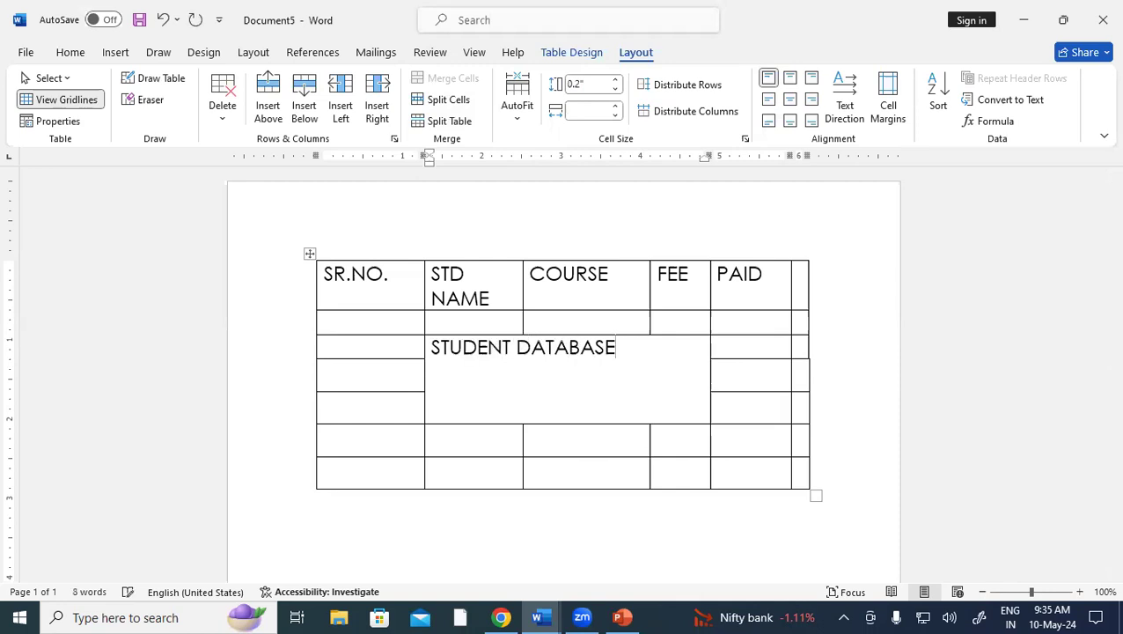
{"action": "left_click", "coordinate": [533, 387]}
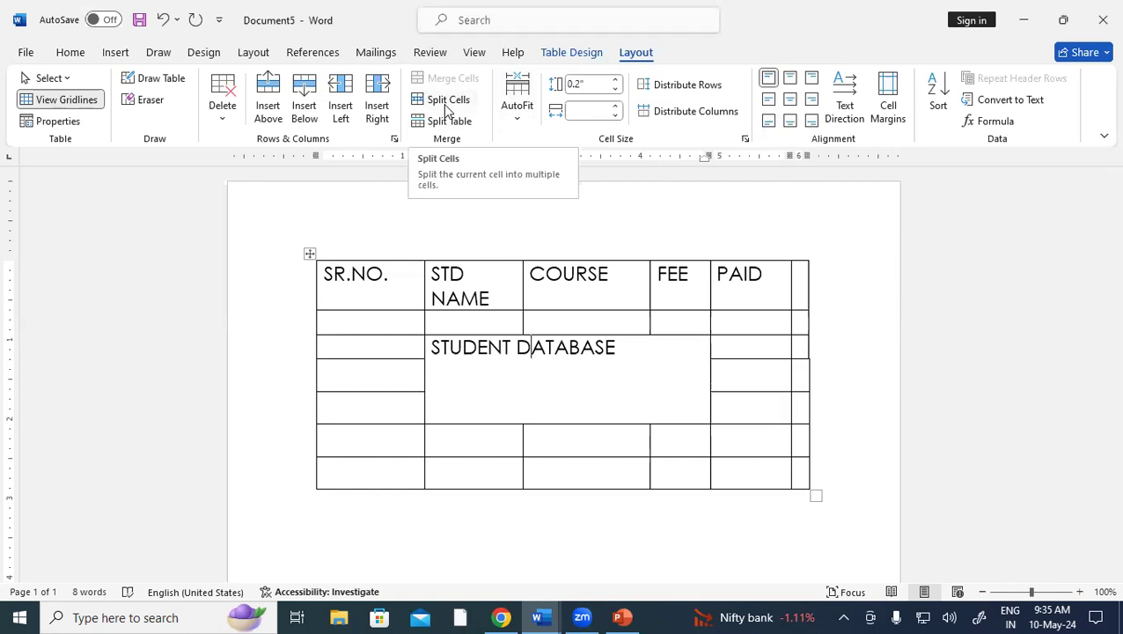
Step: Split the fourth-row cell under SR.NO. into 4 columns and 2 rows
{"action": "left_click", "coordinate": [369, 374]}
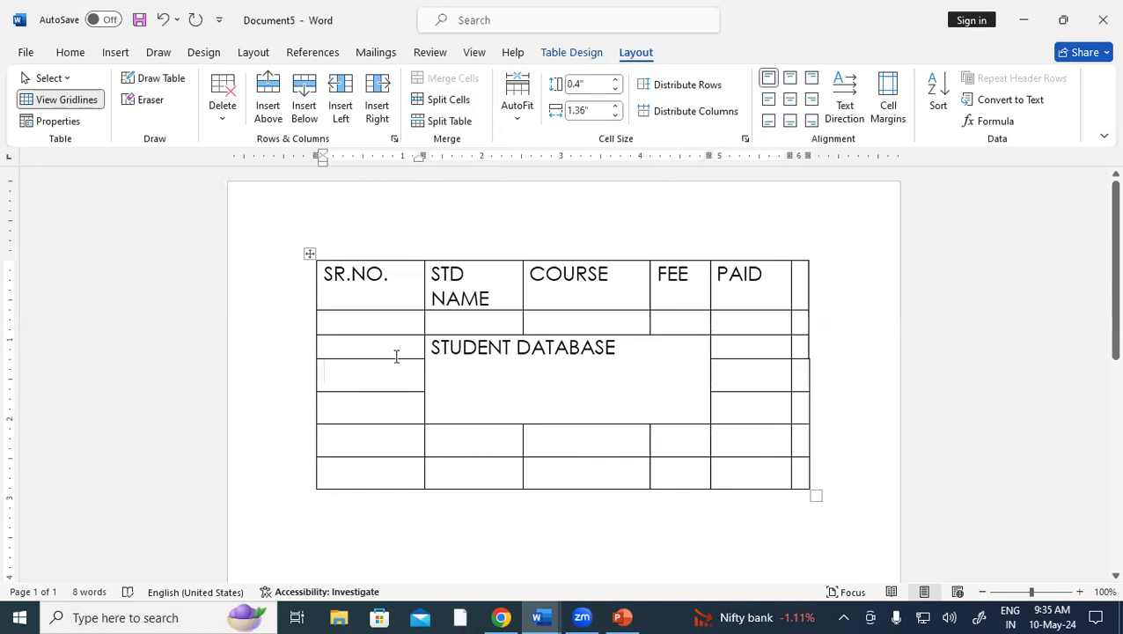
{"action": "left_click", "coordinate": [461, 100]}
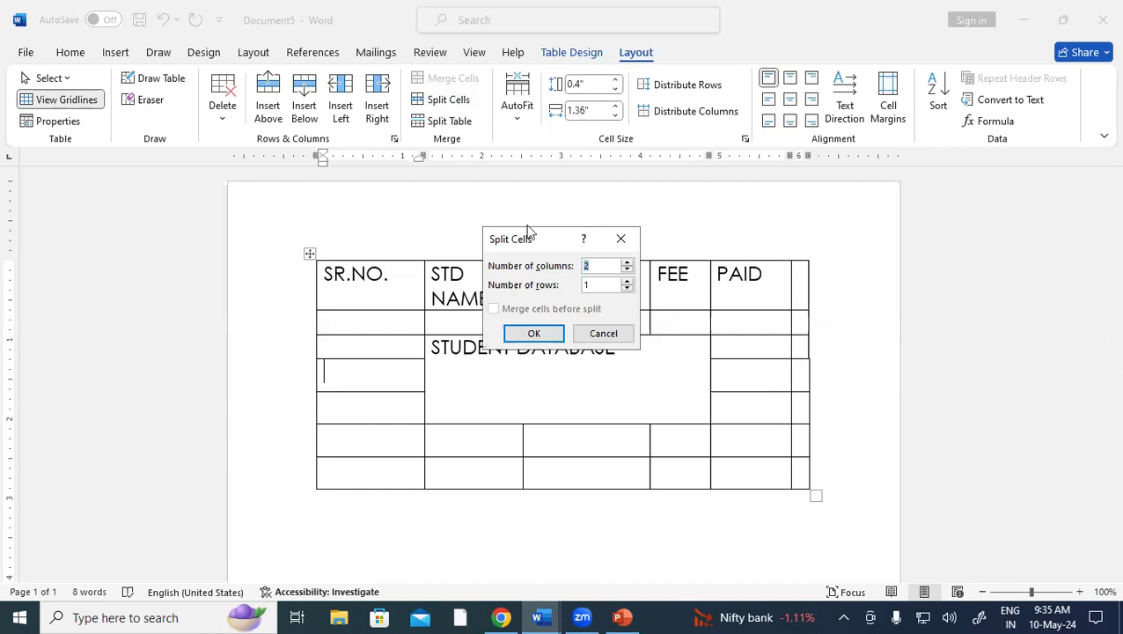
{"action": "left_click_drag", "start_coordinate": [529, 230], "coordinate": [267, 105]}
{"action": "type", "text": "4"}
{"action": "key", "text": "Tab"}
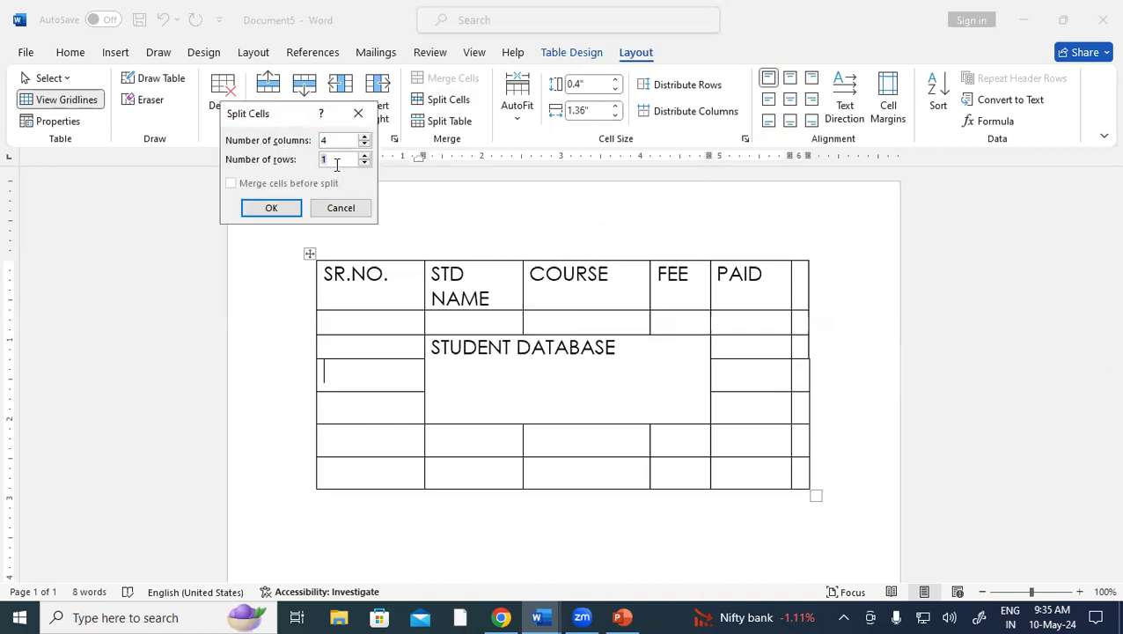
{"action": "type", "text": "2"}
{"action": "left_click", "coordinate": [288, 209]}
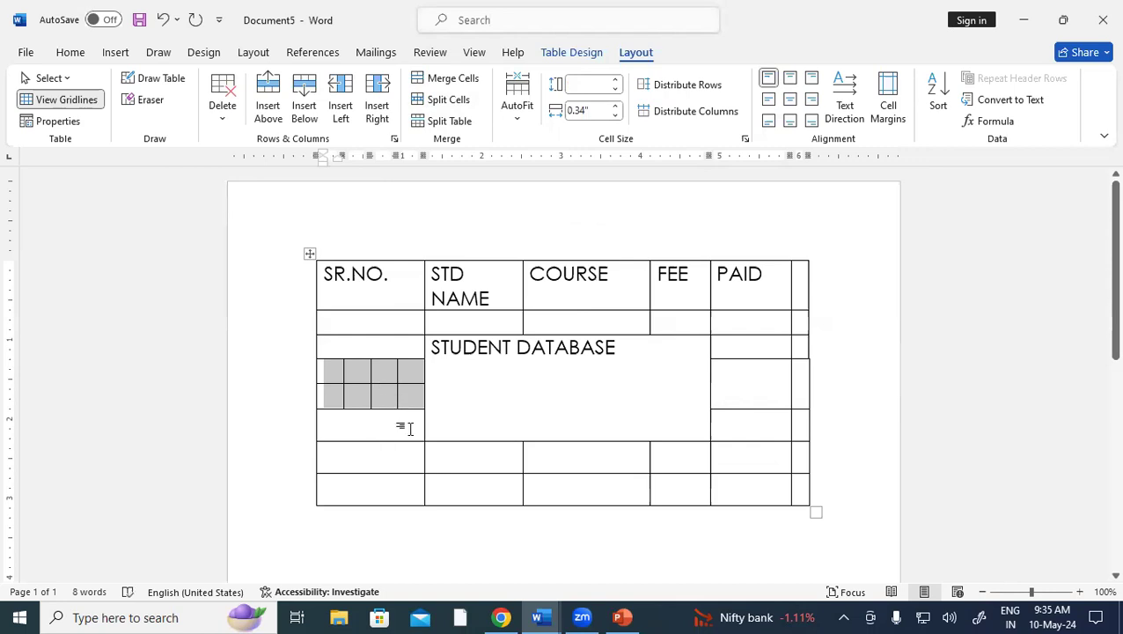
Step: Undo the table edits back to the plain ten-column, three-row grid and clear the remaining letters from the first cell
{"action": "left_click", "coordinate": [545, 467]}
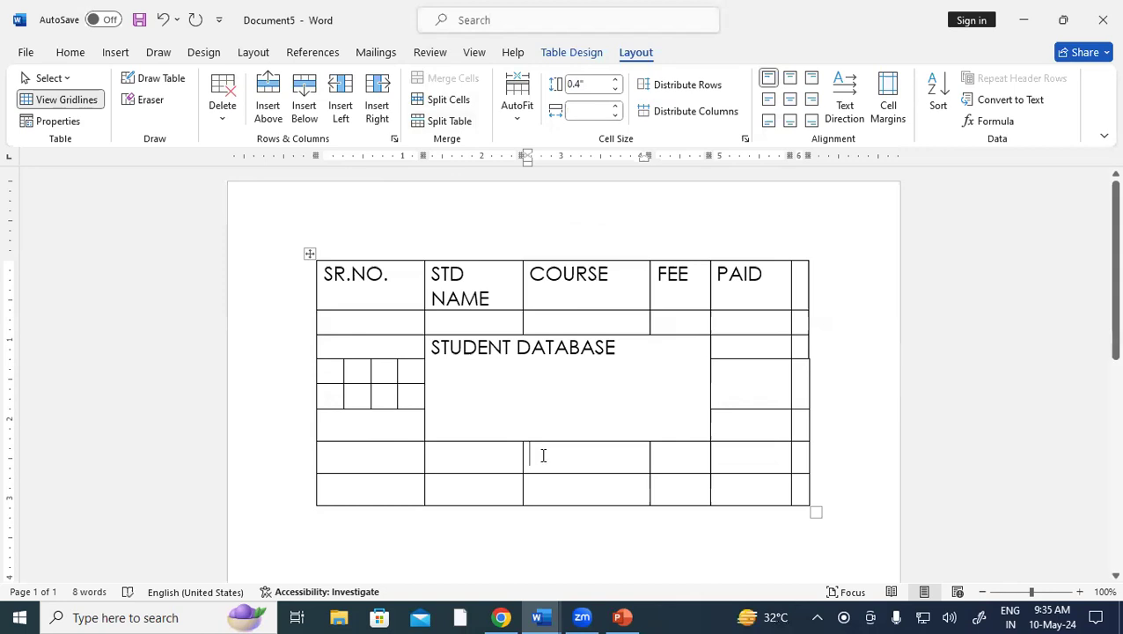
{"action": "key", "text": "ctrl+z"}
{"action": "key", "text": "ctrl+z"}
{"action": "key", "text": "ctrl+z"}
{"action": "key", "text": "ctrl+z"}
{"action": "key", "text": "ctrl+z"}
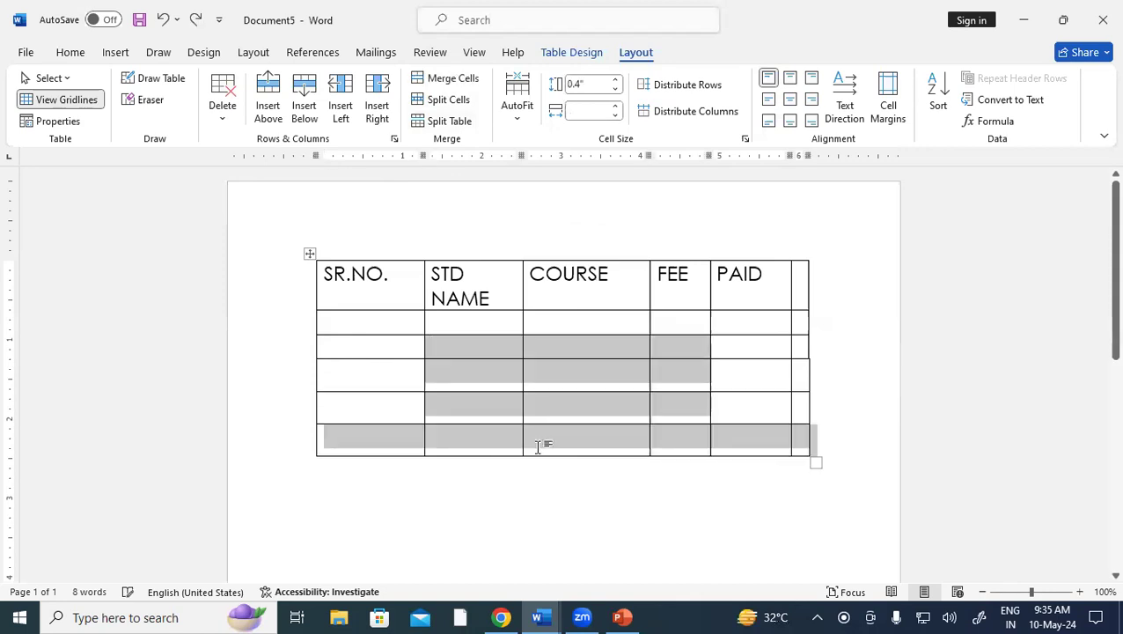
{"action": "key", "text": "ctrl+z"}
{"action": "key", "text": "ctrl+z"}
{"action": "key", "text": "ctrl+z"}
{"action": "key", "text": "ctrl+z"}
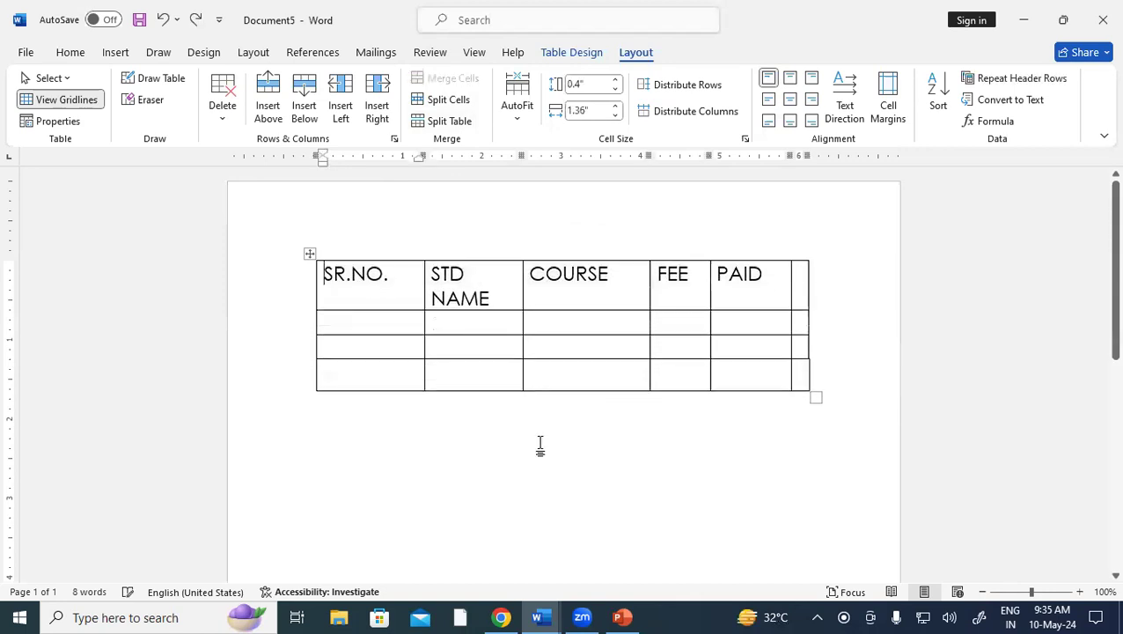
{"action": "key", "text": "ctrl+z"}
{"action": "key", "text": "ctrl+z"}
{"action": "key", "text": "ctrl+z"}
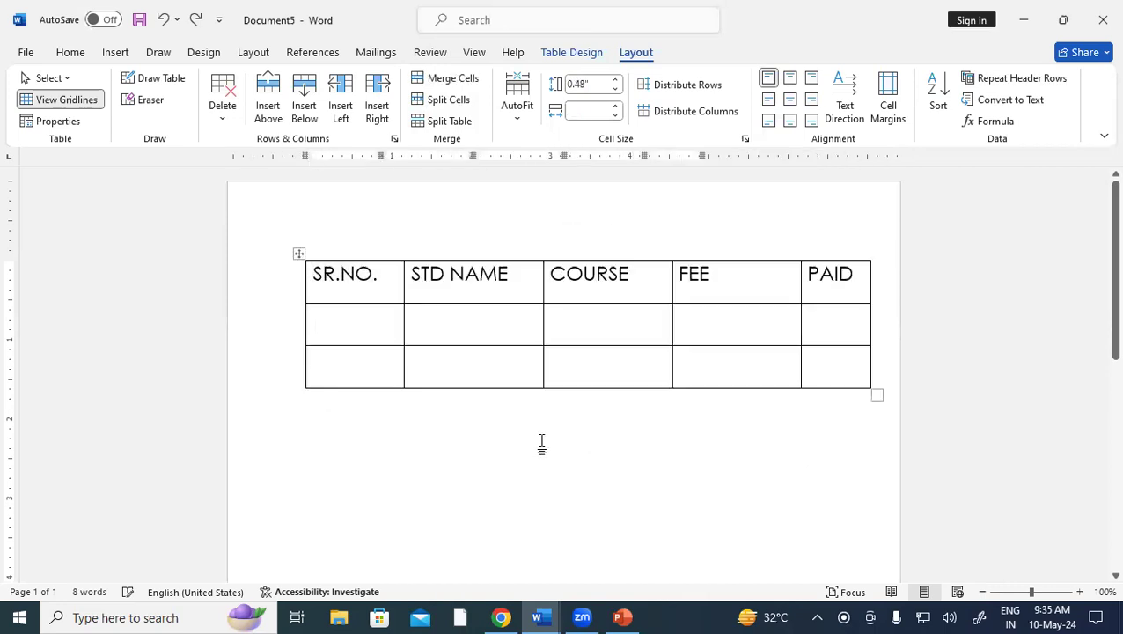
{"action": "key", "text": "ctrl+z"}
{"action": "key", "text": "ctrl+z"}
{"action": "key", "text": "ctrl+z"}
{"action": "key", "text": "ctrl+z"}
{"action": "key", "text": "ctrl+z"}
{"action": "key", "text": "ctrl+z"}
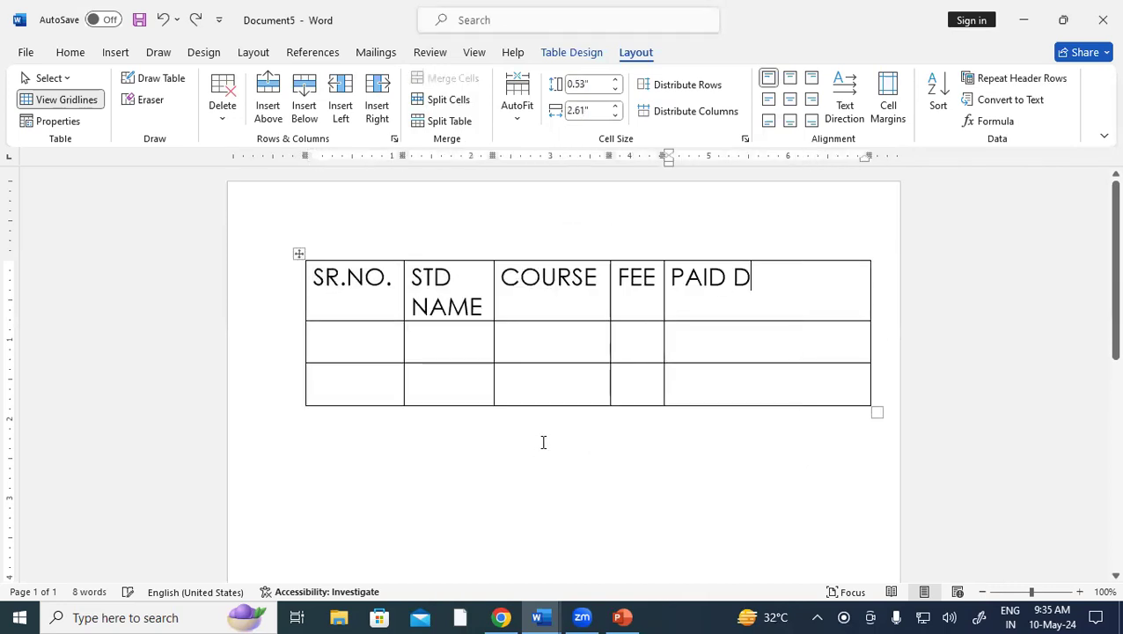
{"action": "key", "text": "ctrl+z"}
{"action": "key", "text": "ctrl+z"}
{"action": "key", "text": "ctrl+z"}
{"action": "key", "text": "ctrl+z"}
{"action": "key", "text": "ctrl+z"}
{"action": "key", "text": "ctrl+z"}
{"action": "key", "text": "ctrl+z"}
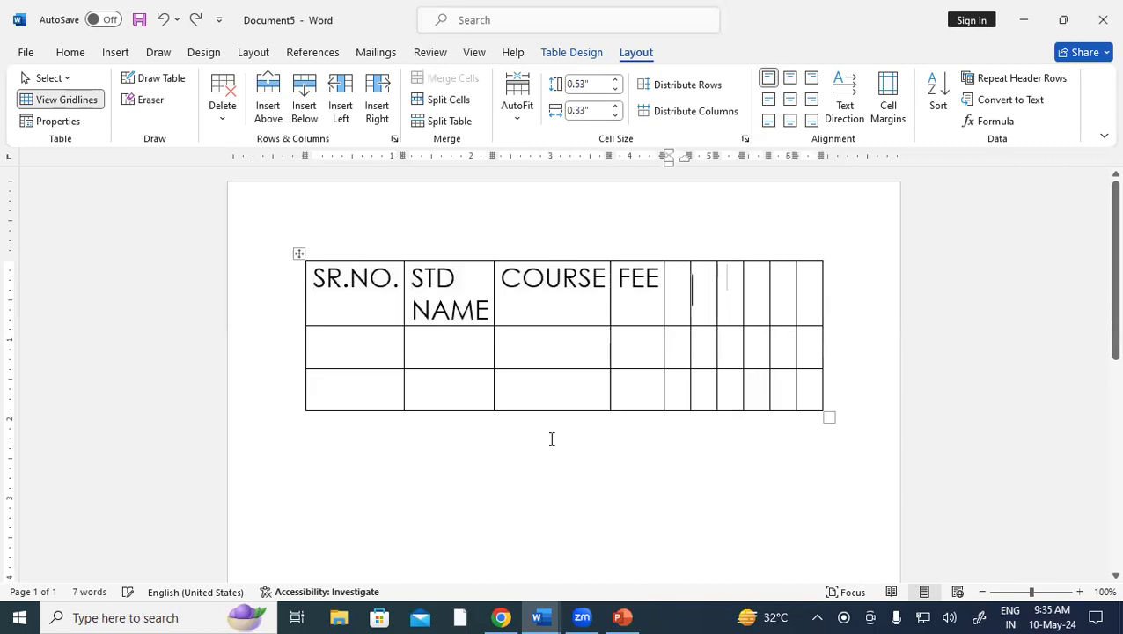
{"action": "key", "text": "ctrl+z"}
{"action": "key", "text": "ctrl+z"}
{"action": "key", "text": "ctrl+z"}
{"action": "key", "text": "ctrl+z"}
{"action": "key", "text": "ctrl+z"}
{"action": "key", "text": "ctrl+z"}
{"action": "key", "text": "ctrl+z"}
{"action": "key", "text": "ctrl+z"}
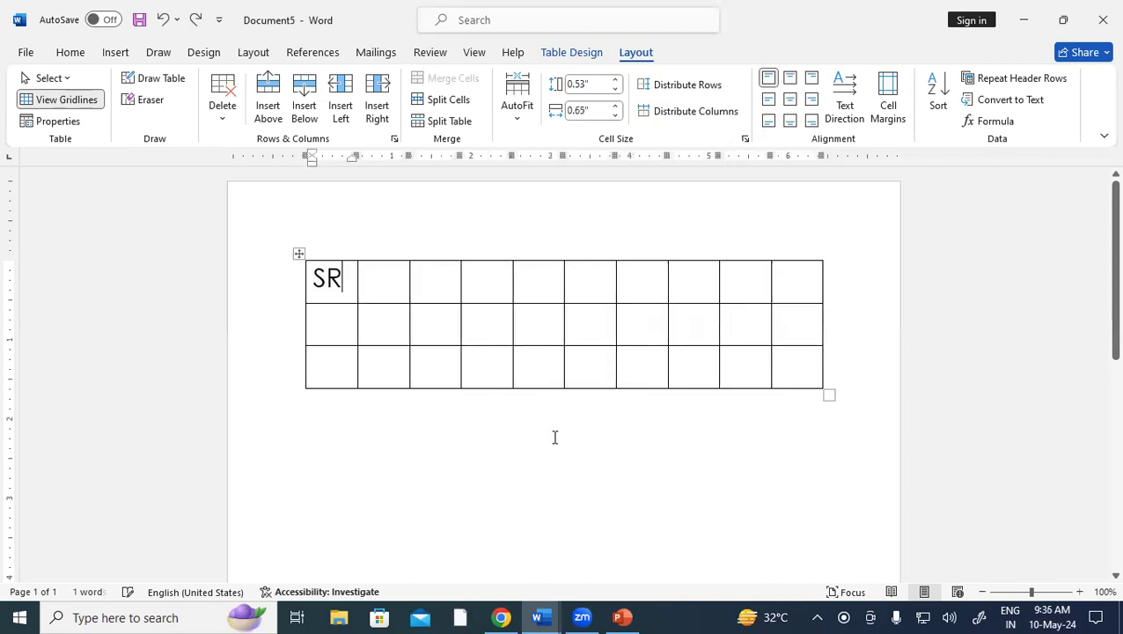
{"action": "type", "text": "S"}
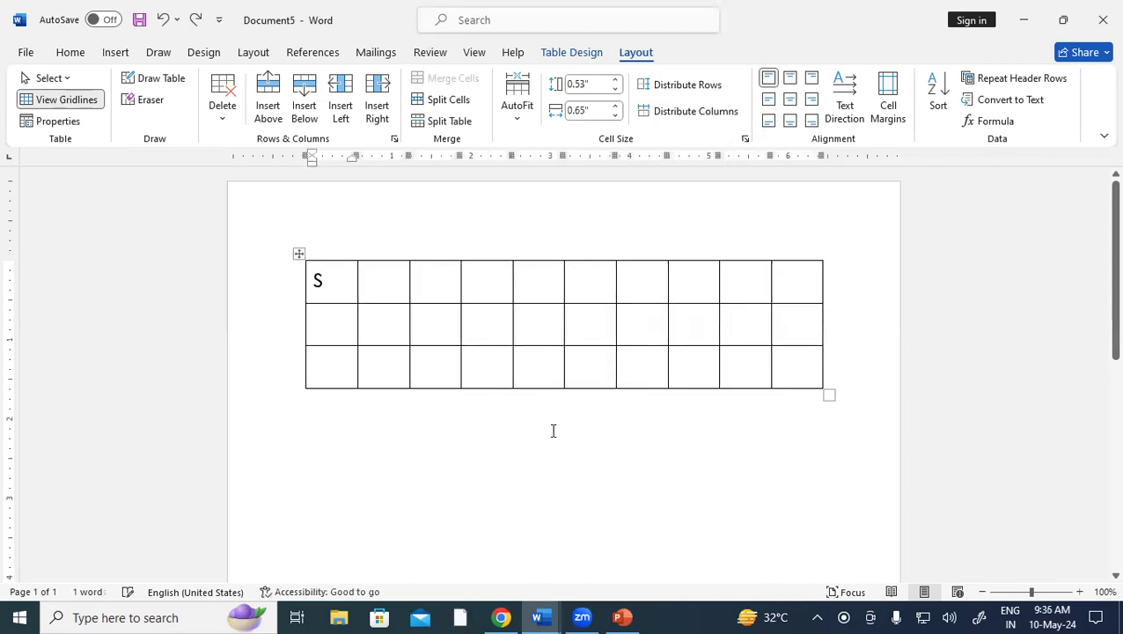
{"action": "key", "text": "BackSpace"}
Step: Add three empty rows at the end of the table, starting from its last cell
{"action": "left_click", "coordinate": [804, 372]}
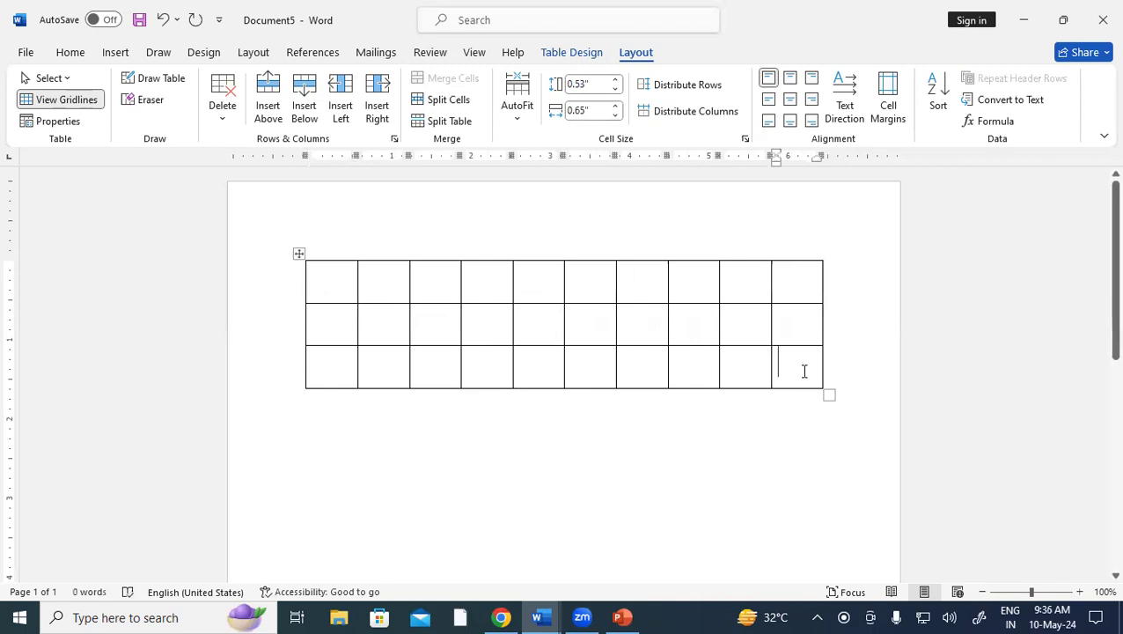
{"action": "key", "text": "Tab"}
{"action": "key", "text": "Tab"}
{"action": "key", "text": "Tab"}
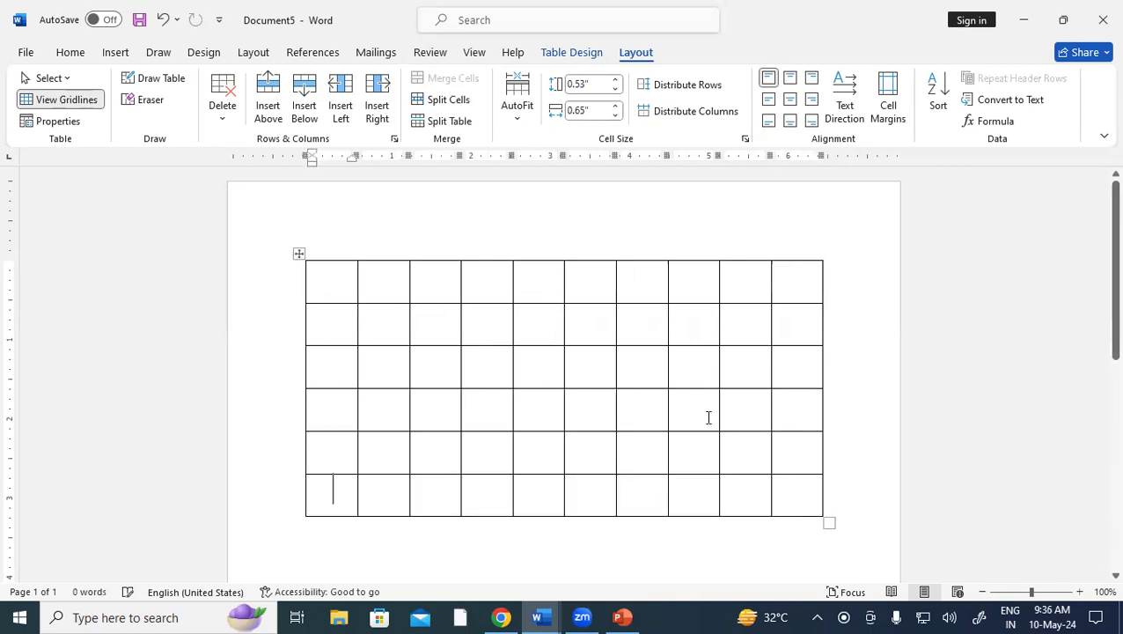
Step: Split the table below each of its first four rows into separate tables
{"action": "left_click", "coordinate": [332, 329]}
{"action": "left_click", "coordinate": [458, 120]}
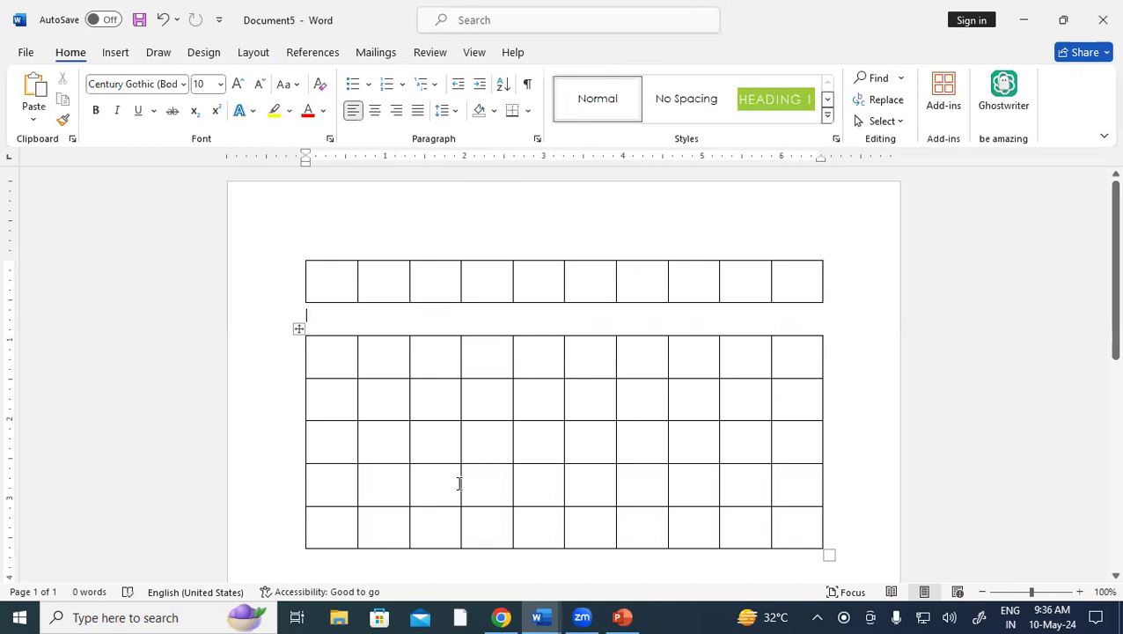
{"action": "left_click", "coordinate": [338, 405]}
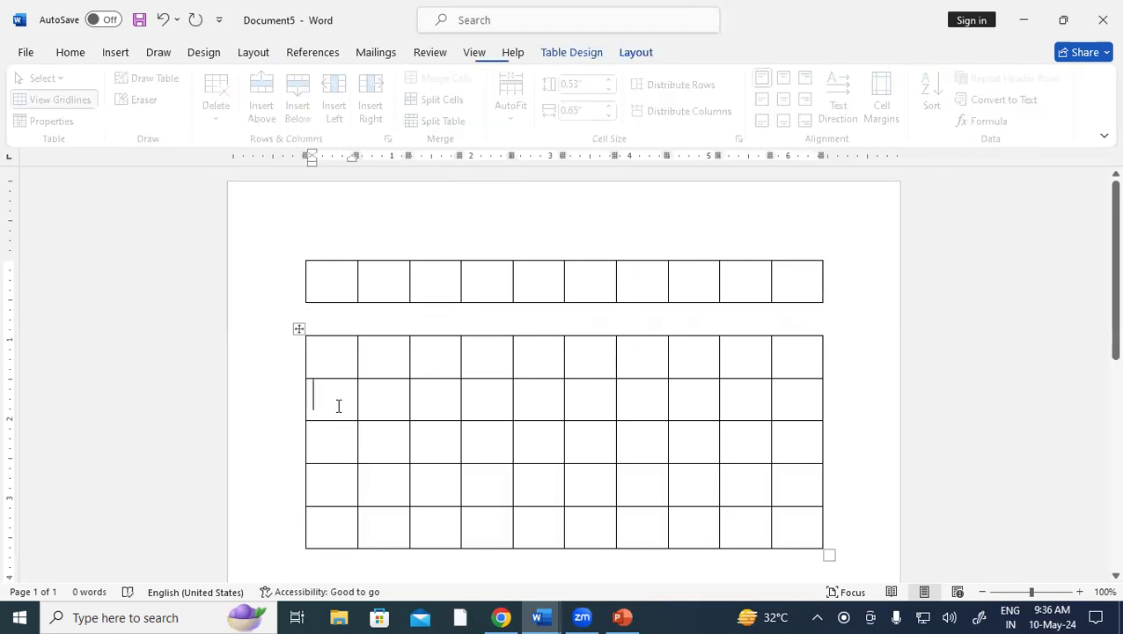
{"action": "left_click", "coordinate": [458, 121]}
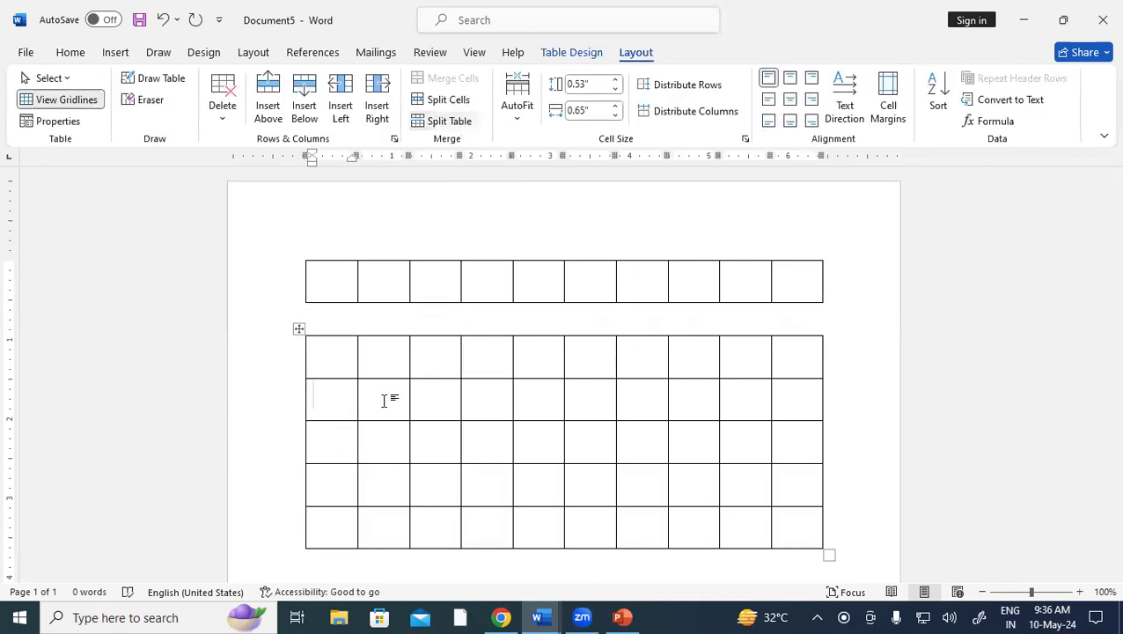
{"action": "scroll", "coordinate": [386, 445], "scroll_direction": "down", "scroll_amount": 3}
{"action": "left_click", "coordinate": [331, 369]}
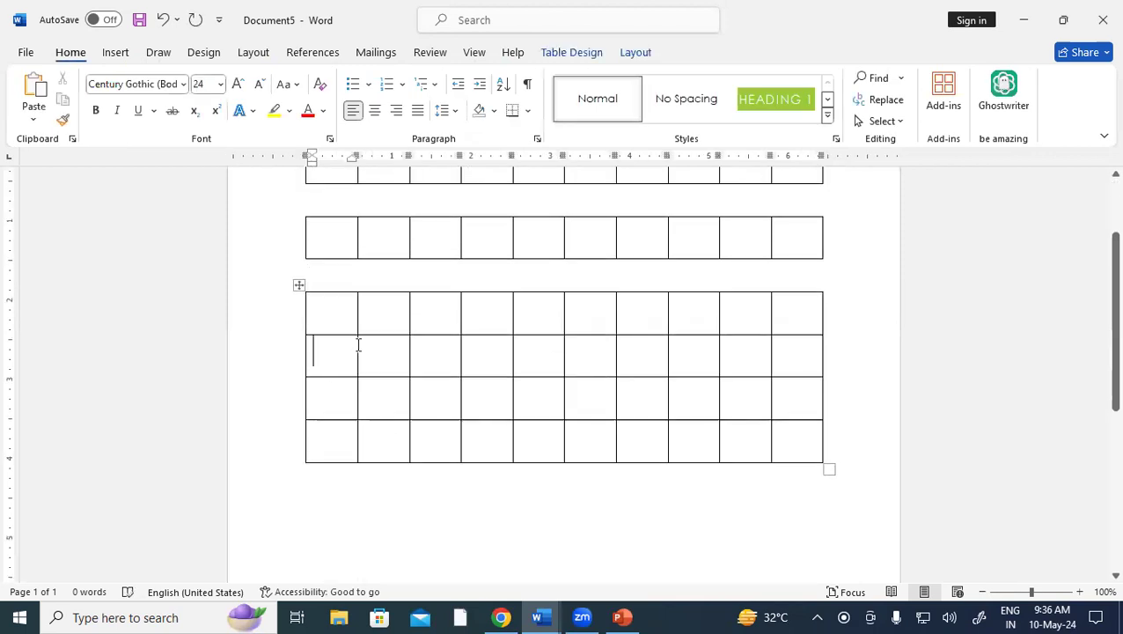
{"action": "left_click", "coordinate": [630, 53]}
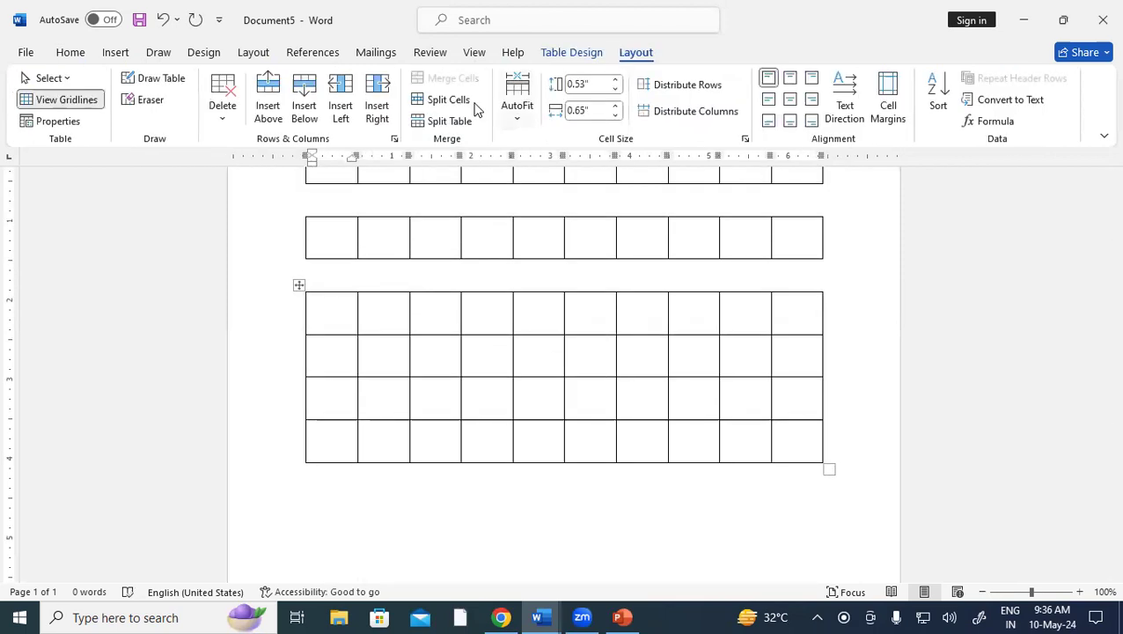
{"action": "left_click", "coordinate": [453, 120]}
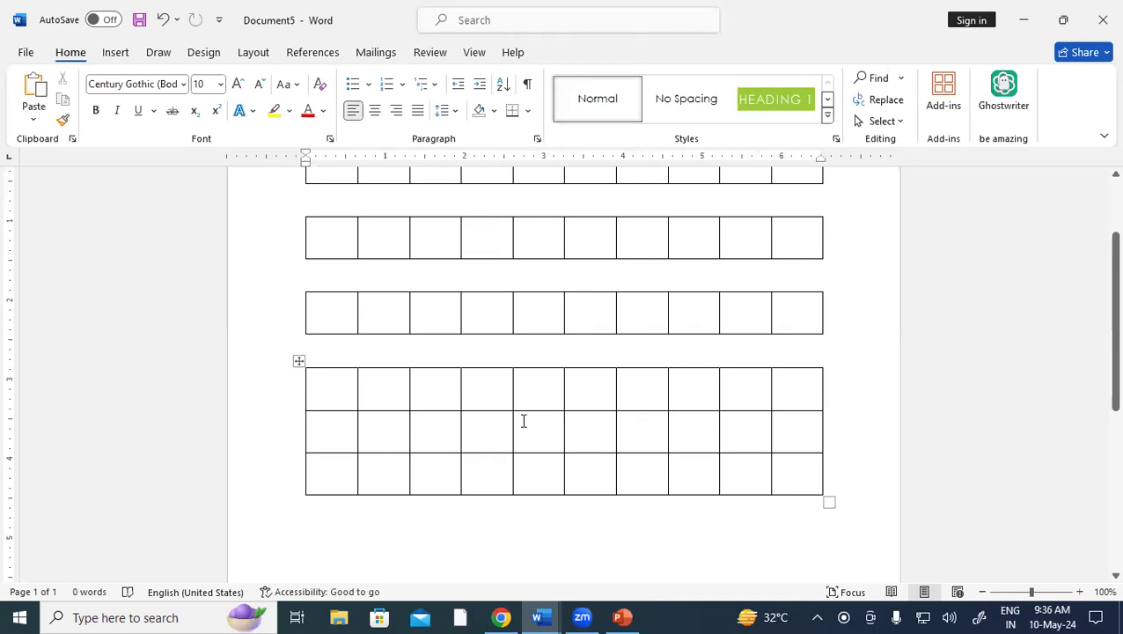
{"action": "left_click", "coordinate": [325, 430]}
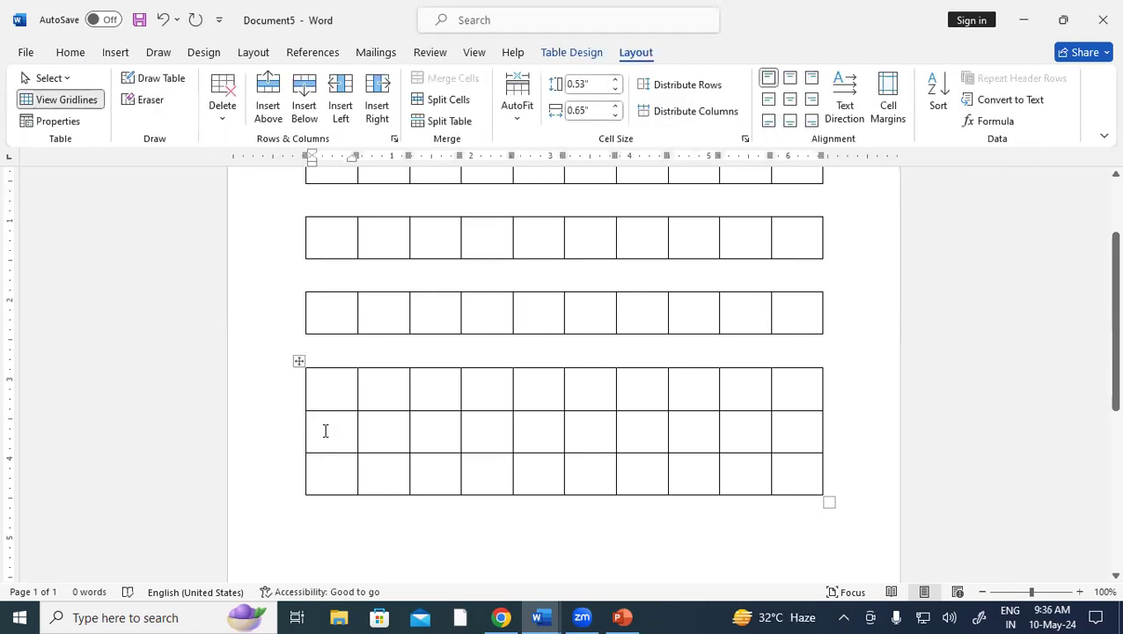
{"action": "left_click", "coordinate": [445, 121]}
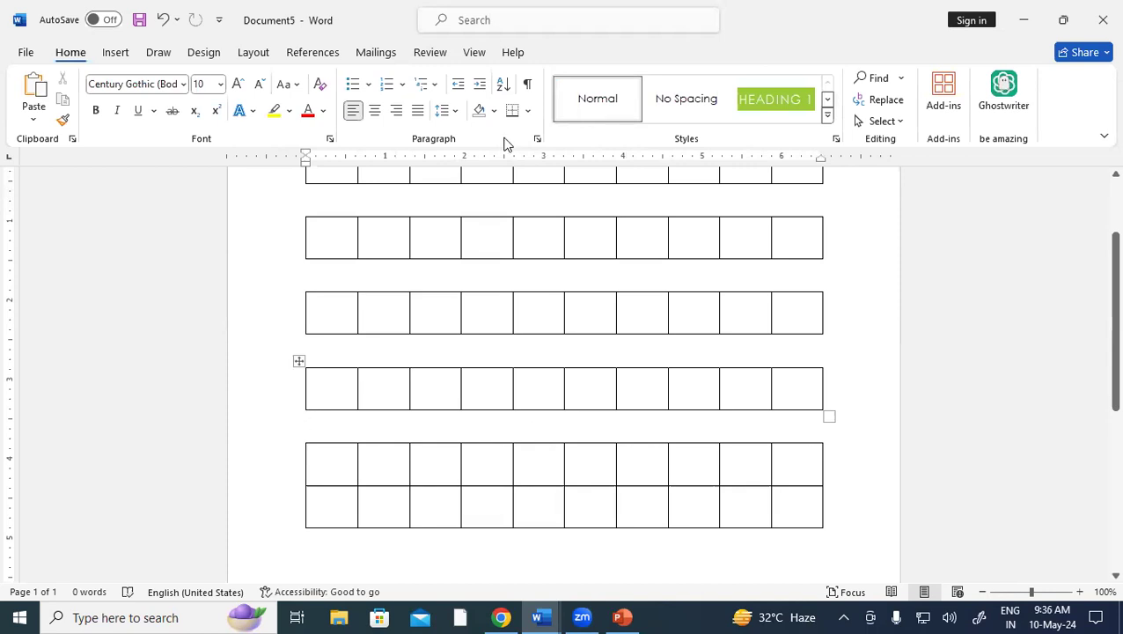
Step: Create a new blank document
{"action": "left_click", "coordinate": [393, 378]}
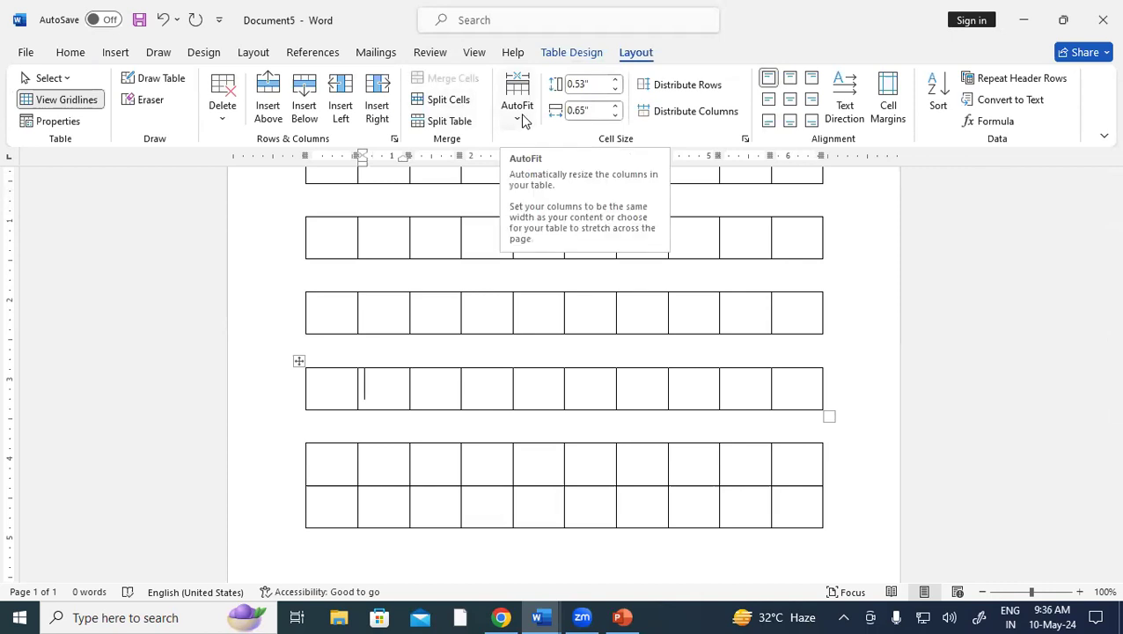
{"action": "left_click", "coordinate": [871, 305]}
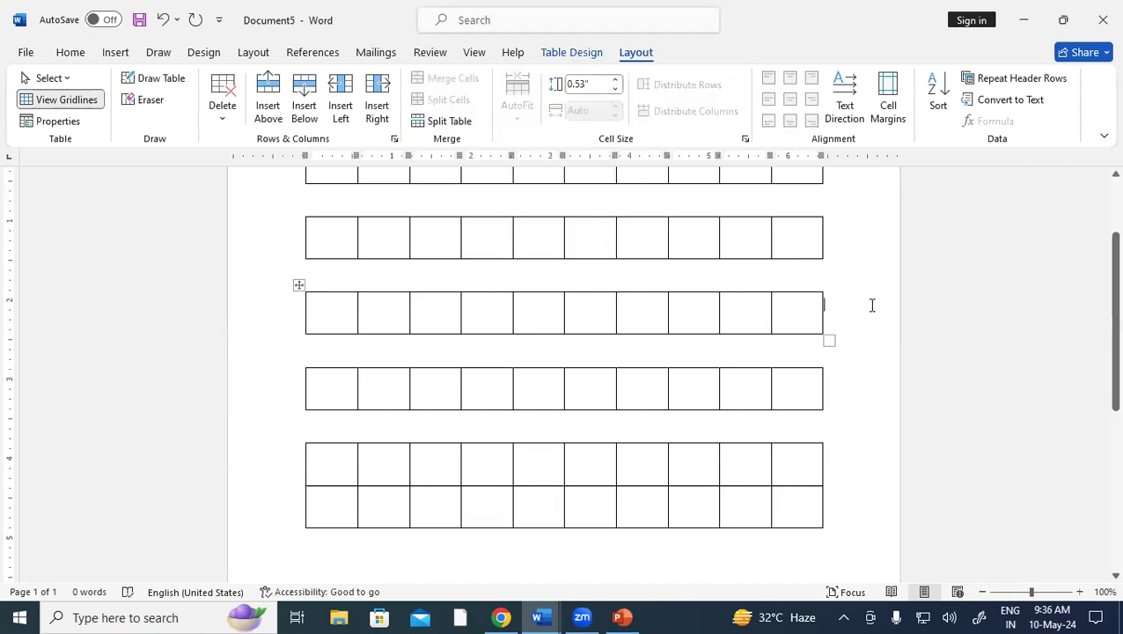
{"action": "key", "text": "ctrl+n"}
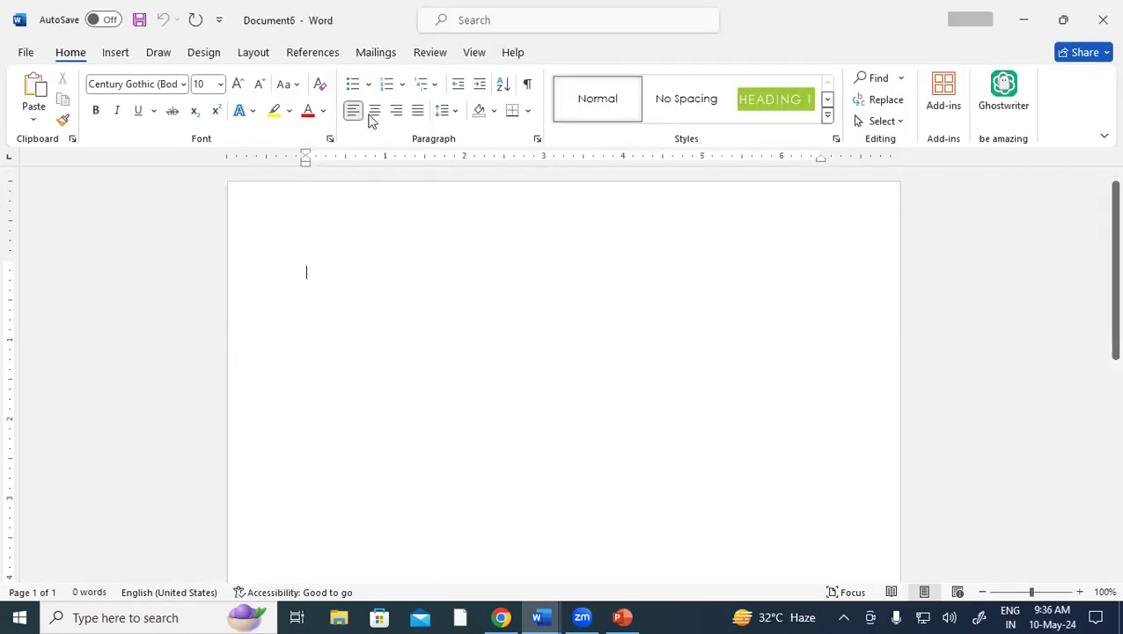
Step: Insert a table with ten columns and four rows
{"action": "left_click", "coordinate": [124, 52]}
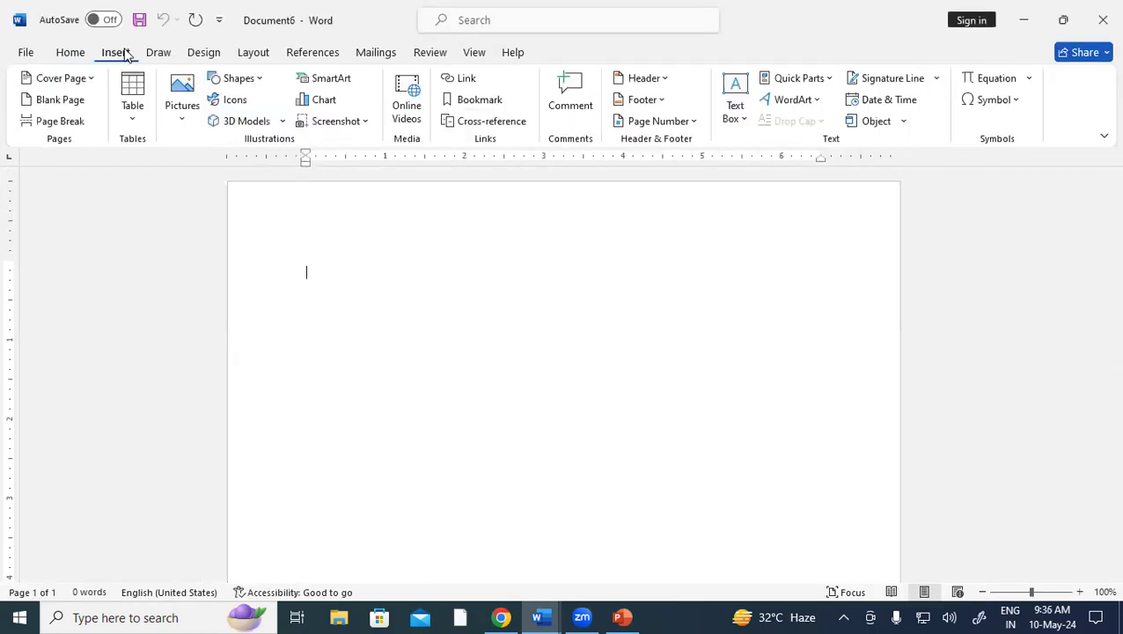
{"action": "left_click", "coordinate": [142, 96]}
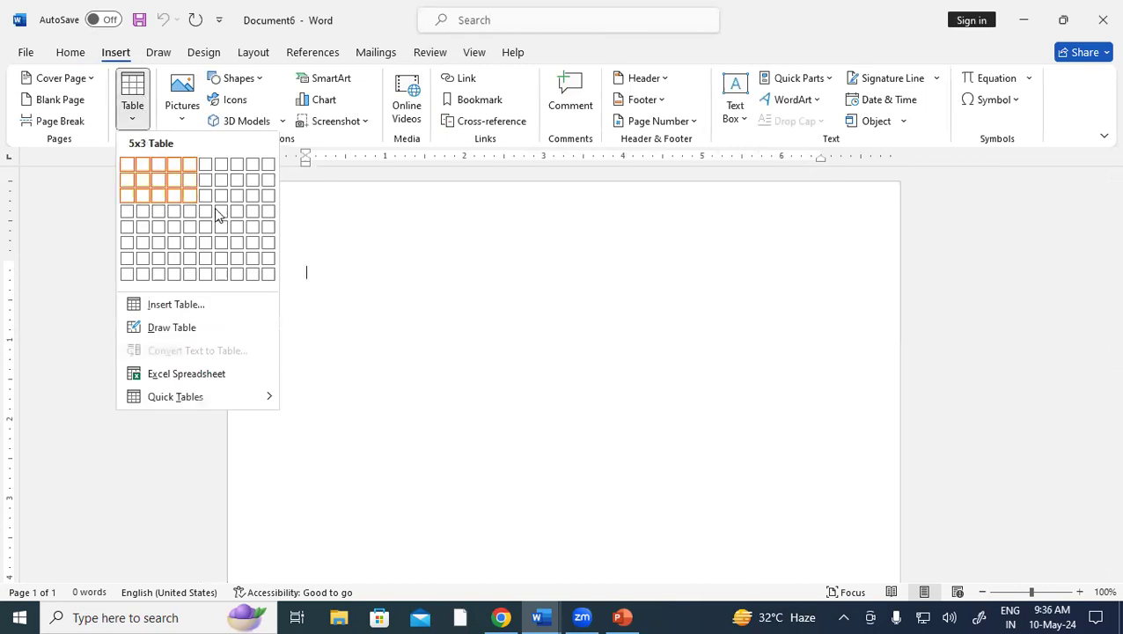
{"action": "left_click", "coordinate": [272, 220]}
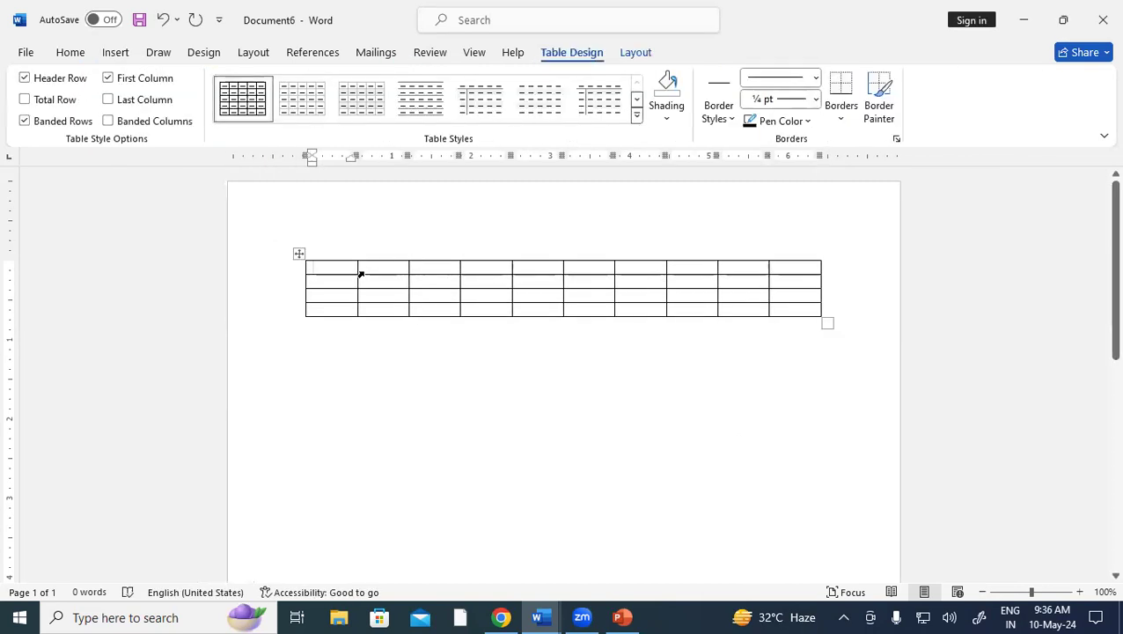
Step: Number the cells of the table's first row from 1 to 10
{"action": "type", "text": "1"}
{"action": "key", "text": "Tab"}
{"action": "type", "text": "2"}
{"action": "key", "text": "Tab"}
{"action": "type", "text": "3"}
{"action": "key", "text": "Tab"}
{"action": "type", "text": "4"}
{"action": "key", "text": "Tab"}
{"action": "type", "text": "5"}
{"action": "key", "text": "Tab"}
{"action": "type", "text": "6"}
{"action": "key", "text": "Tab"}
{"action": "type", "text": "7"}
{"action": "key", "text": "Tab"}
{"action": "type", "text": "8"}
{"action": "key", "text": "Tab"}
{"action": "type", "text": "9"}
{"action": "key", "text": "Tab"}
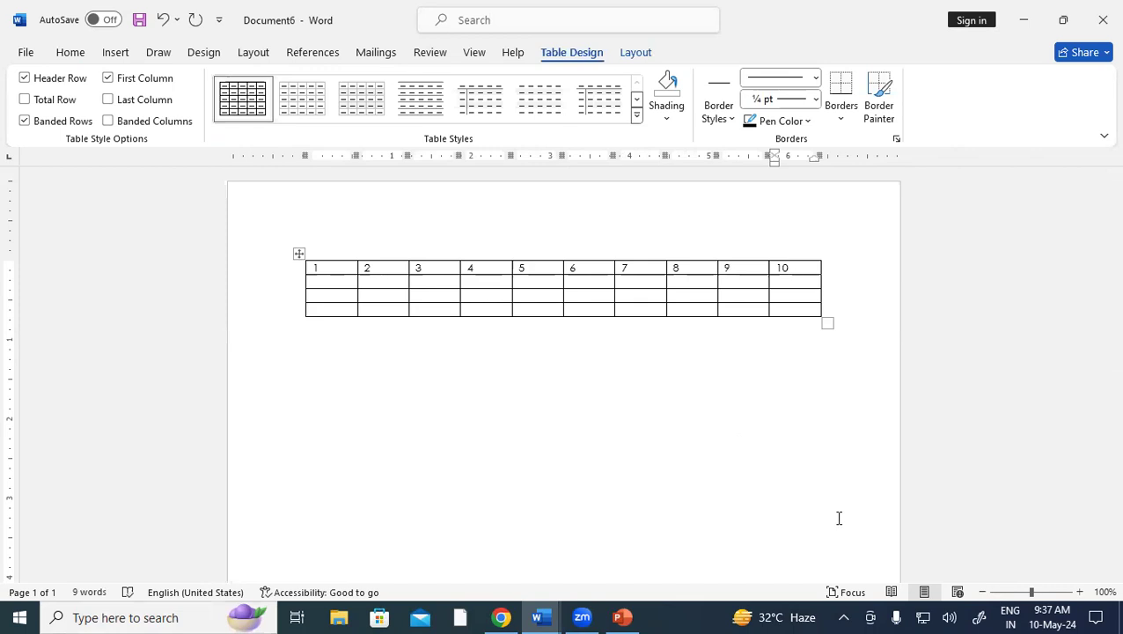
Step: Enlarge the text of the whole table to 20 pt
{"action": "left_click_drag", "start_coordinate": [315, 267], "coordinate": [391, 282]}
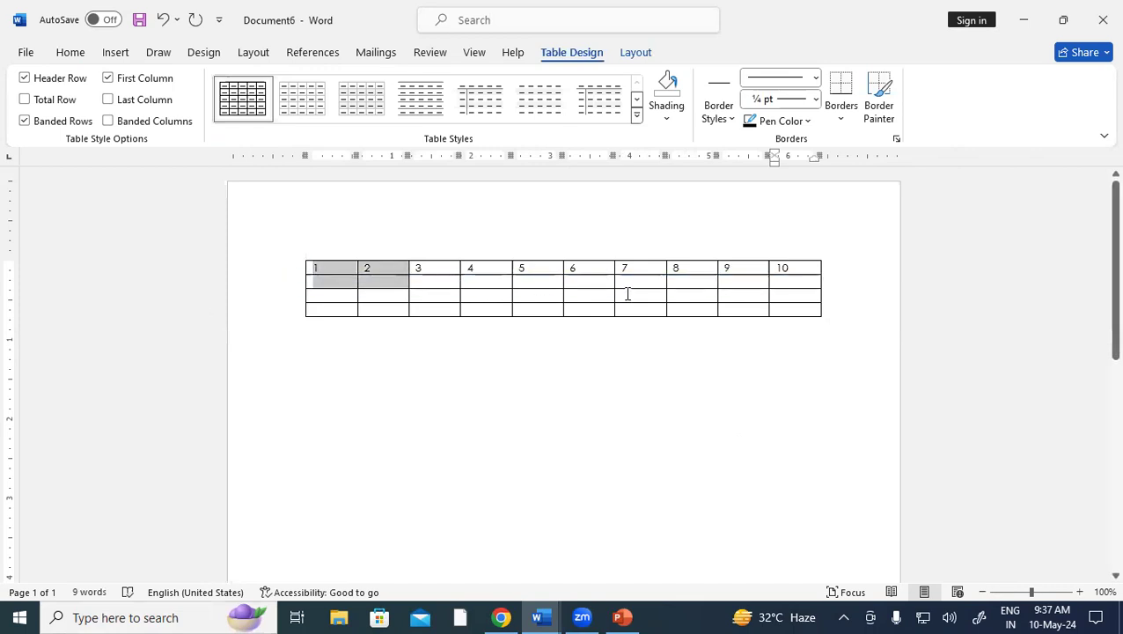
{"action": "left_click_drag", "start_coordinate": [627, 293], "coordinate": [797, 308]}
{"action": "key", "text": "ctrl+shift+period"}
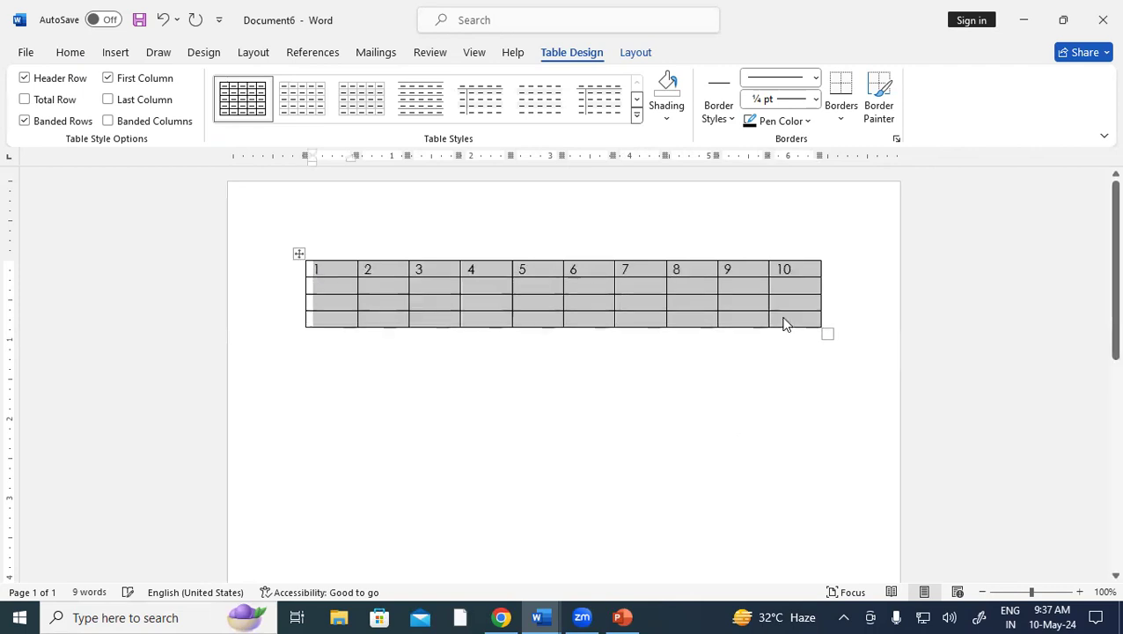
{"action": "key", "text": "ctrl+shift+period"}
{"action": "key", "text": "ctrl+shift+period"}
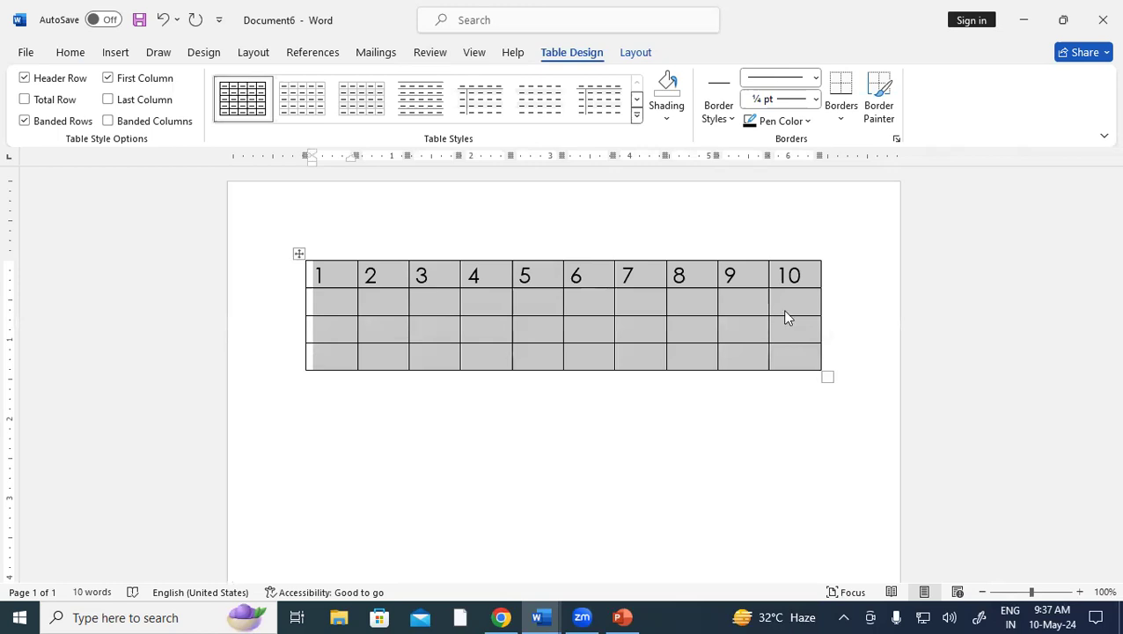
Step: Apply AutoFit Contents to the table, try AutoFit Window, and return it to AutoFit Contents
{"action": "left_click", "coordinate": [635, 53]}
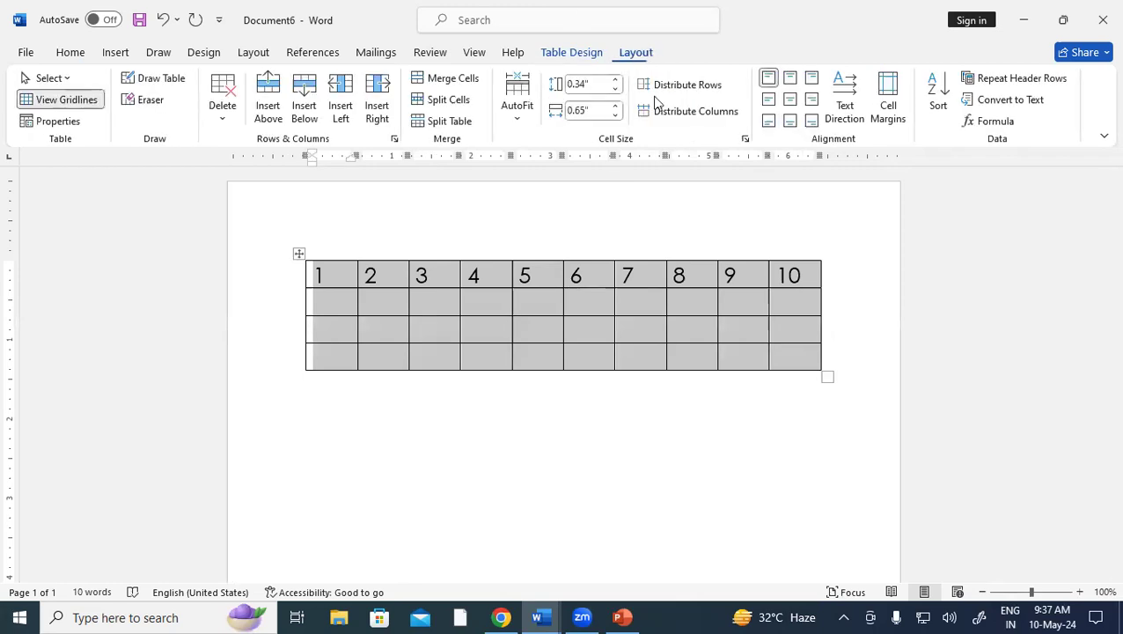
{"action": "left_click", "coordinate": [518, 114]}
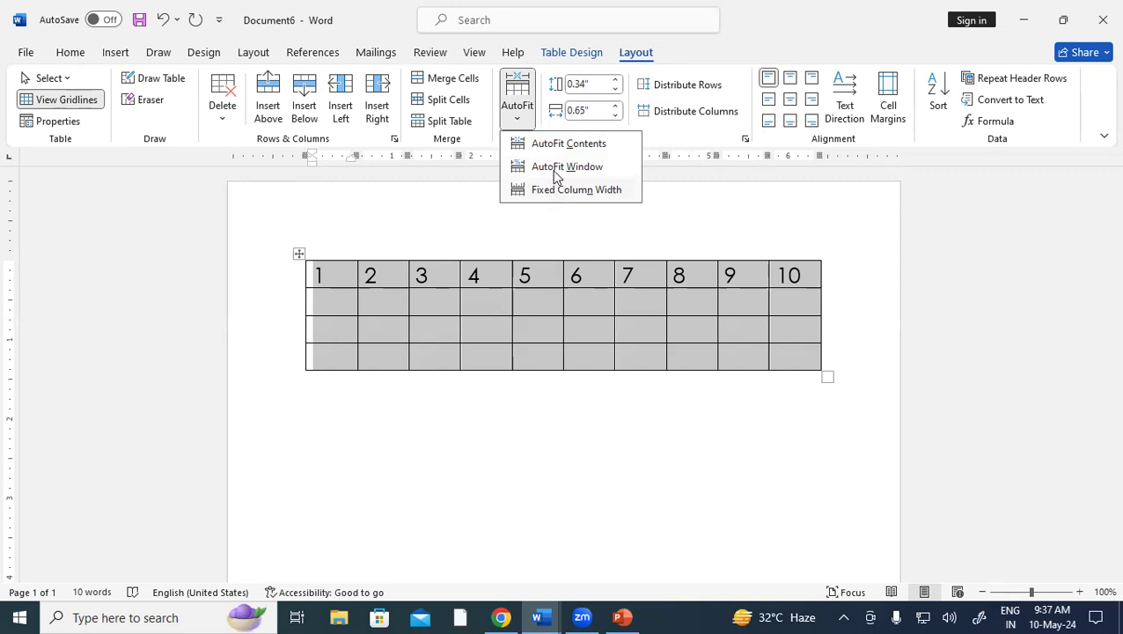
{"action": "left_click", "coordinate": [566, 145]}
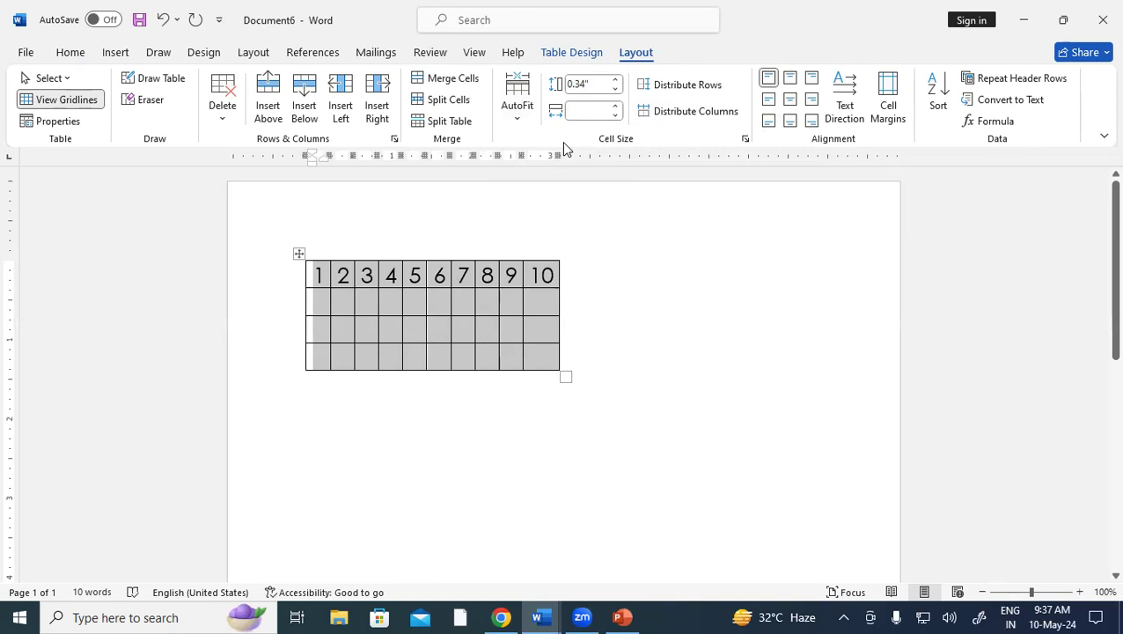
{"action": "left_click", "coordinate": [524, 118]}
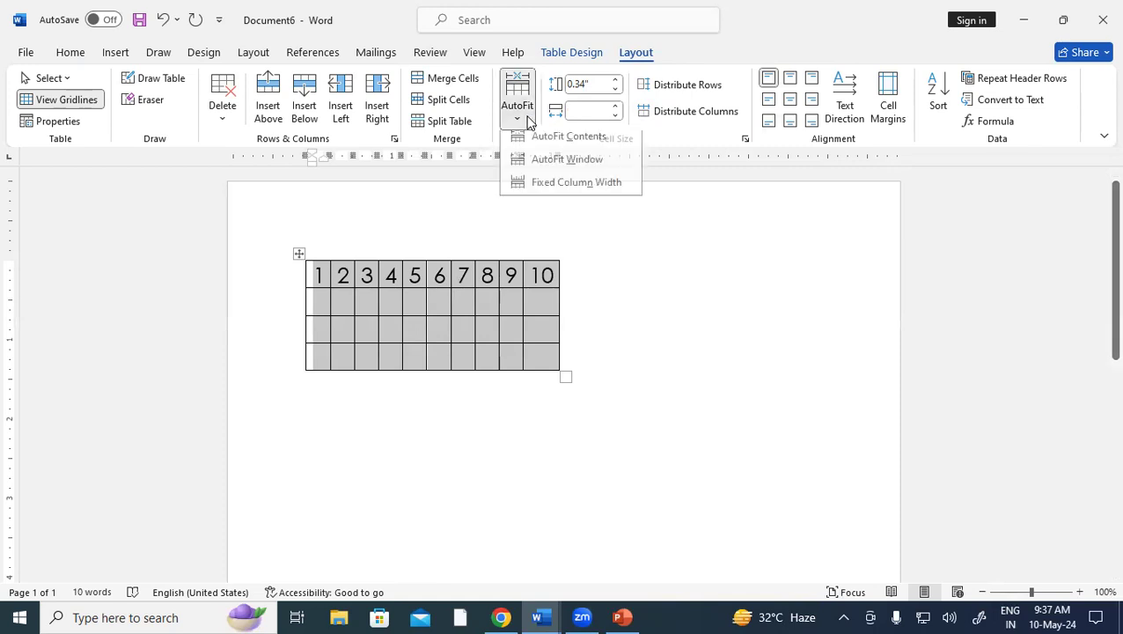
{"action": "left_click", "coordinate": [557, 168]}
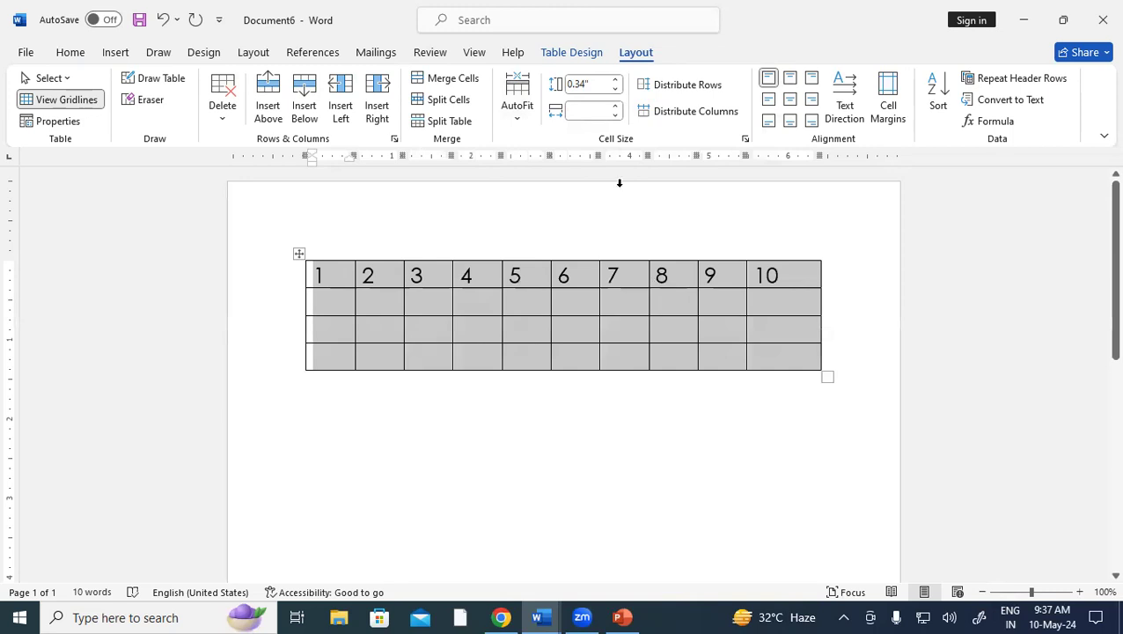
{"action": "left_click", "coordinate": [517, 115]}
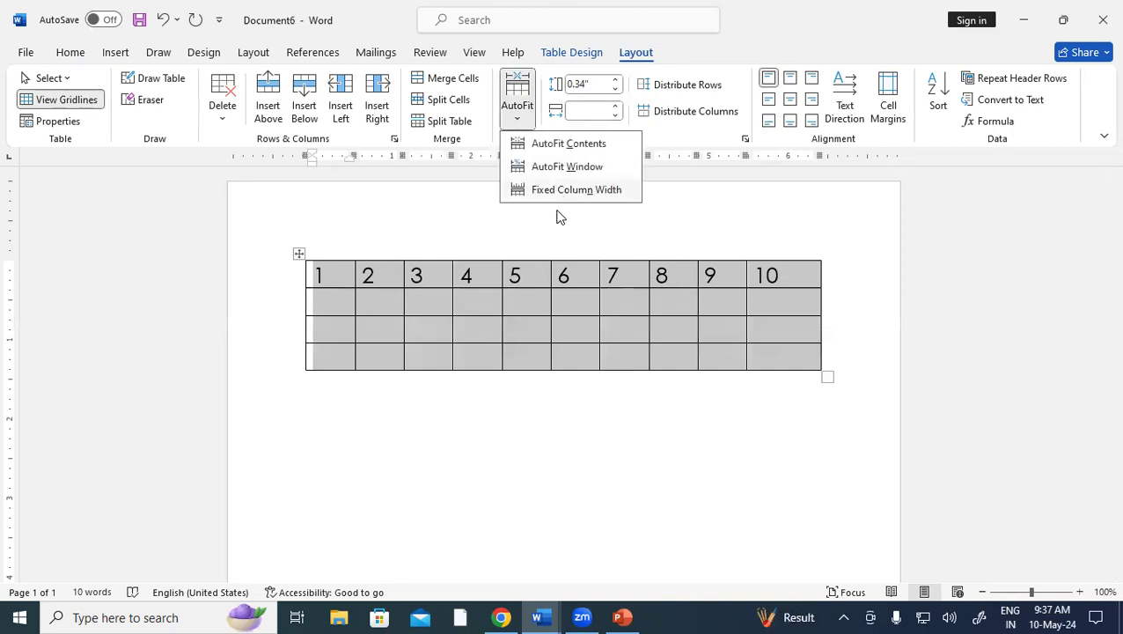
{"action": "left_click", "coordinate": [573, 153]}
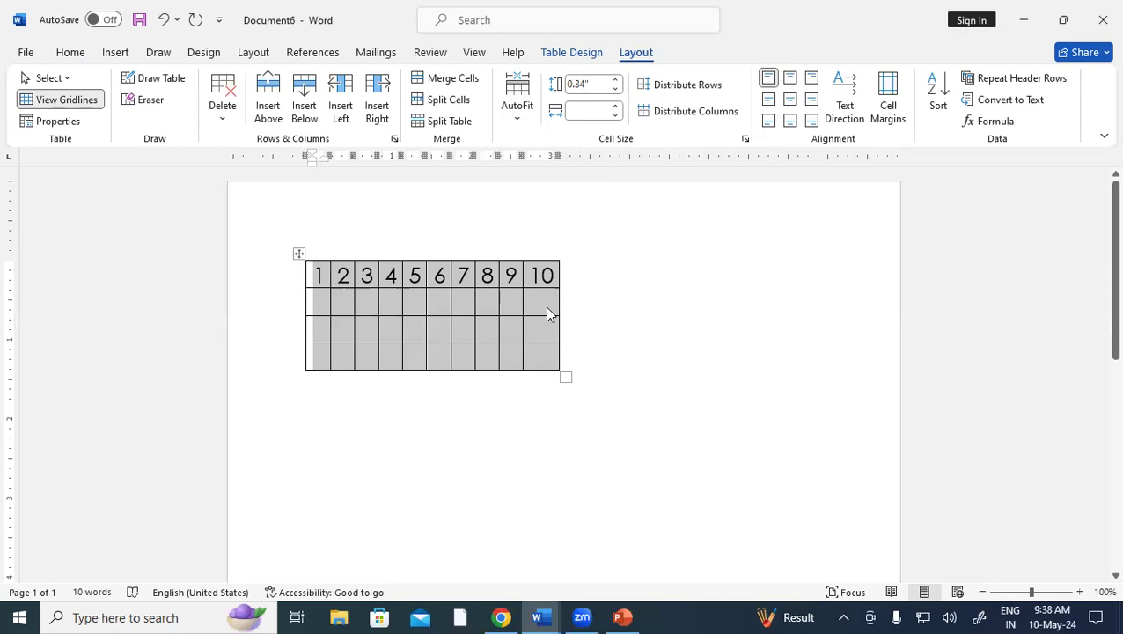
Step: Raise the height of all table rows to 0.7"
{"action": "left_click", "coordinate": [616, 79]}
{"action": "left_click", "coordinate": [617, 79]}
{"action": "left_click", "coordinate": [616, 79]}
{"action": "left_click", "coordinate": [616, 79]}
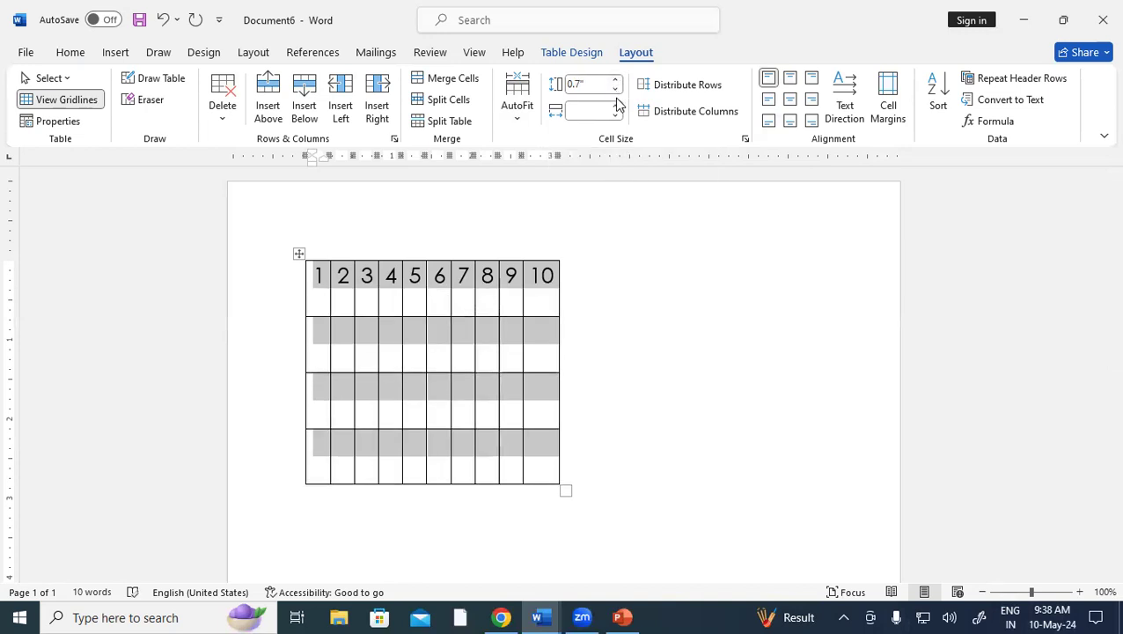
Step: Reduce the height of all table rows to 0.2"
{"action": "left_click", "coordinate": [616, 89]}
{"action": "left_click", "coordinate": [616, 89]}
{"action": "left_click", "coordinate": [616, 89]}
{"action": "left_click", "coordinate": [616, 89]}
{"action": "left_click", "coordinate": [616, 89]}
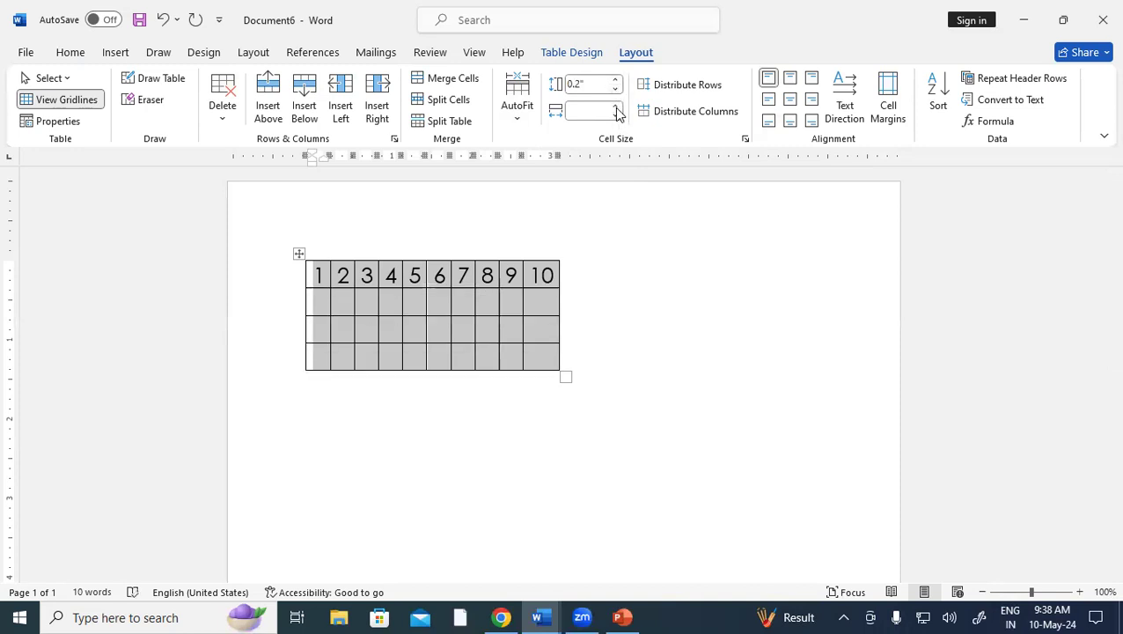
{"action": "left_click", "coordinate": [616, 115]}
Step: Widen the column headed 8 to 1.3"
{"action": "left_click", "coordinate": [490, 292]}
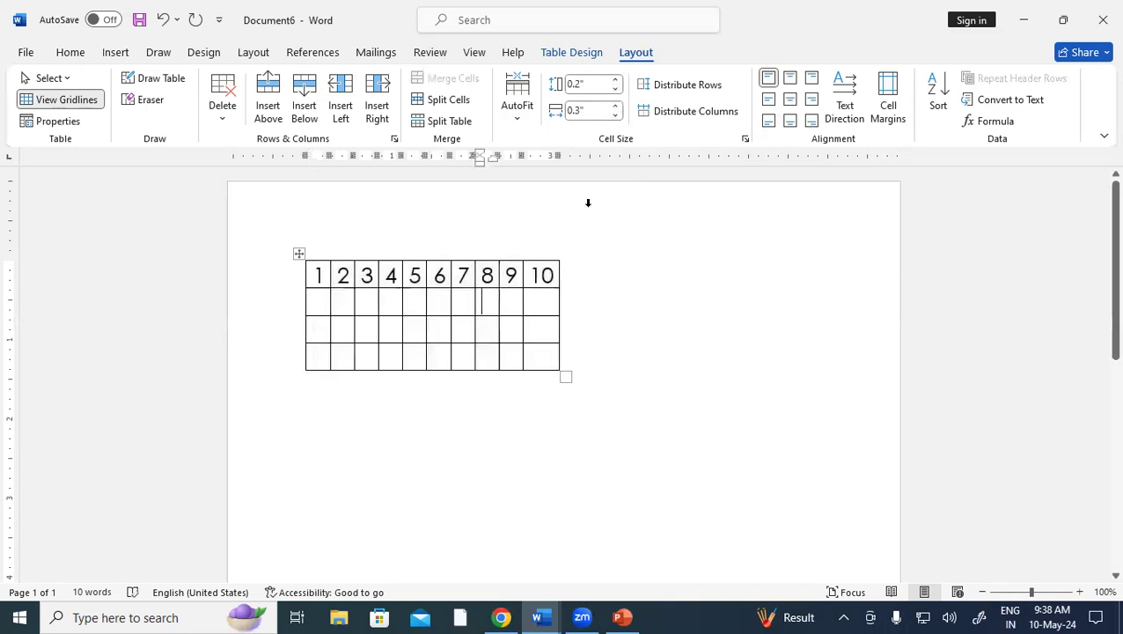
{"action": "left_click", "coordinate": [617, 109]}
{"action": "left_click", "coordinate": [617, 108]}
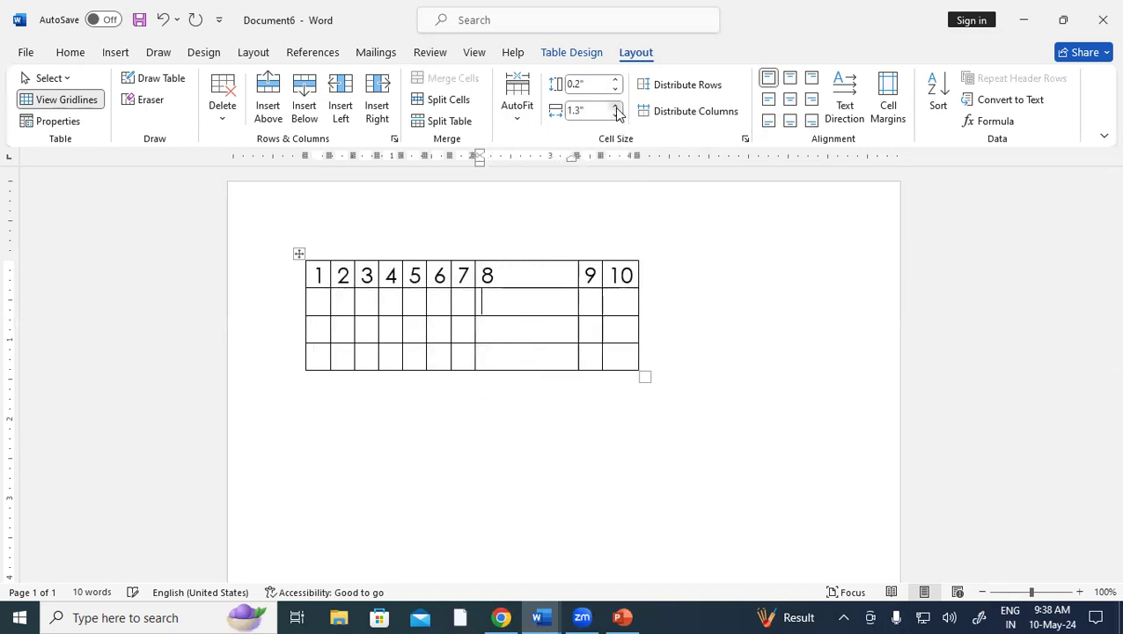
{"action": "left_click", "coordinate": [617, 107]}
Step: Narrow the column headed 8 to 0.4"
{"action": "left_click", "coordinate": [618, 117]}
{"action": "left_click", "coordinate": [618, 116]}
{"action": "left_click", "coordinate": [617, 116]}
{"action": "left_click", "coordinate": [618, 116]}
{"action": "left_click", "coordinate": [618, 116]}
{"action": "left_click", "coordinate": [617, 116]}
{"action": "left_click", "coordinate": [618, 116]}
{"action": "left_click", "coordinate": [618, 117]}
{"action": "left_click", "coordinate": [618, 116]}
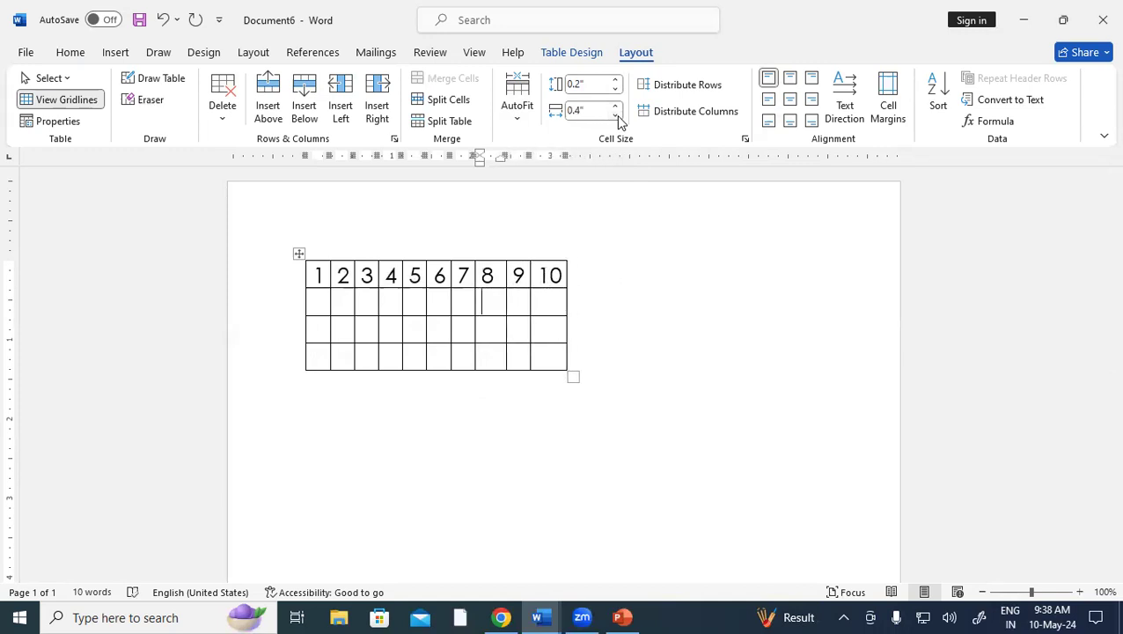
Step: Raise the height of the table's second row to 0.8"
{"action": "left_click", "coordinate": [617, 79]}
{"action": "left_click", "coordinate": [617, 79]}
{"action": "left_click", "coordinate": [617, 79]}
{"action": "left_click", "coordinate": [617, 79]}
{"action": "left_click", "coordinate": [617, 79]}
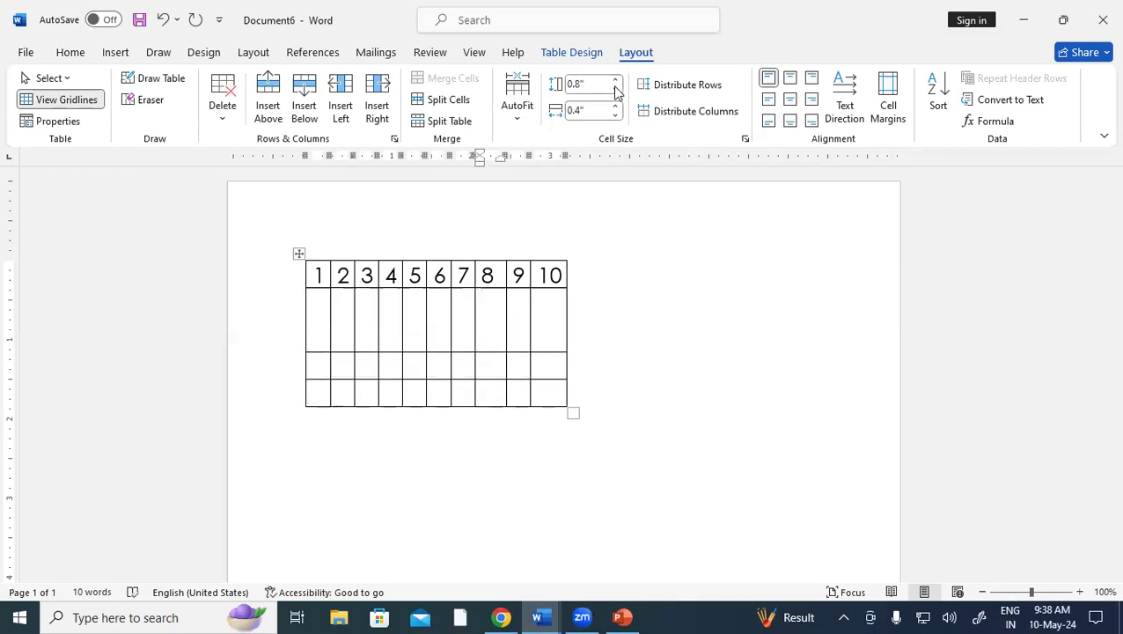
Step: Set the second row's height to 0.1" and enlarge the whole table until its first cell is about 0.64" wide and 0.42" high
{"action": "left_click", "coordinate": [616, 91]}
{"action": "left_click", "coordinate": [616, 91]}
{"action": "left_click", "coordinate": [616, 91]}
{"action": "left_click", "coordinate": [616, 91]}
{"action": "left_click", "coordinate": [617, 90]}
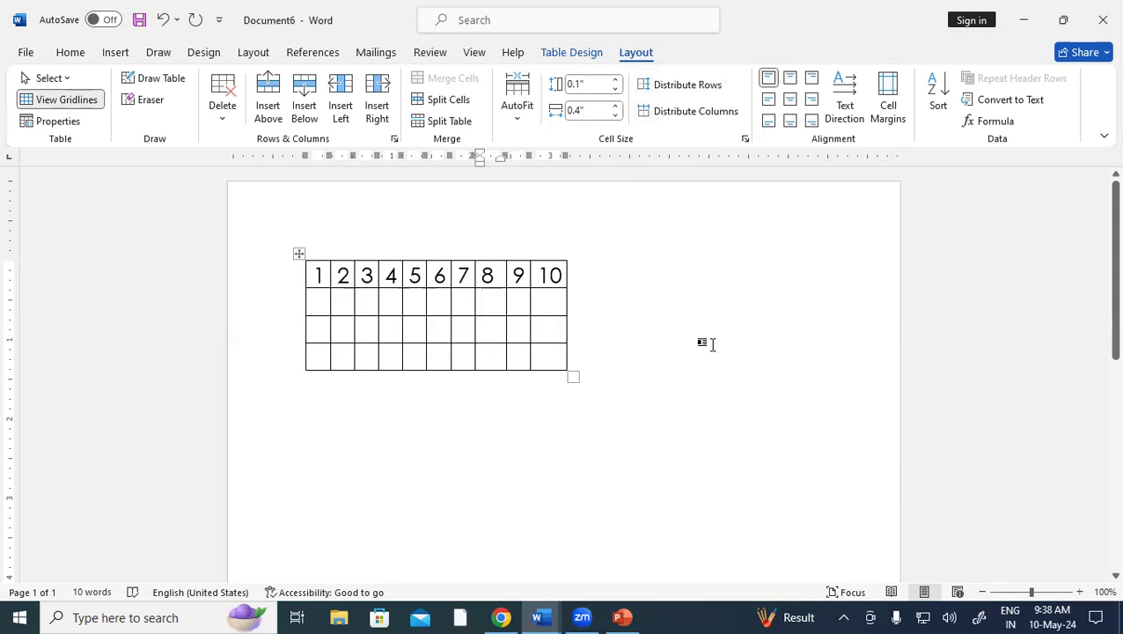
{"action": "left_click_drag", "start_coordinate": [572, 376], "coordinate": [855, 491]}
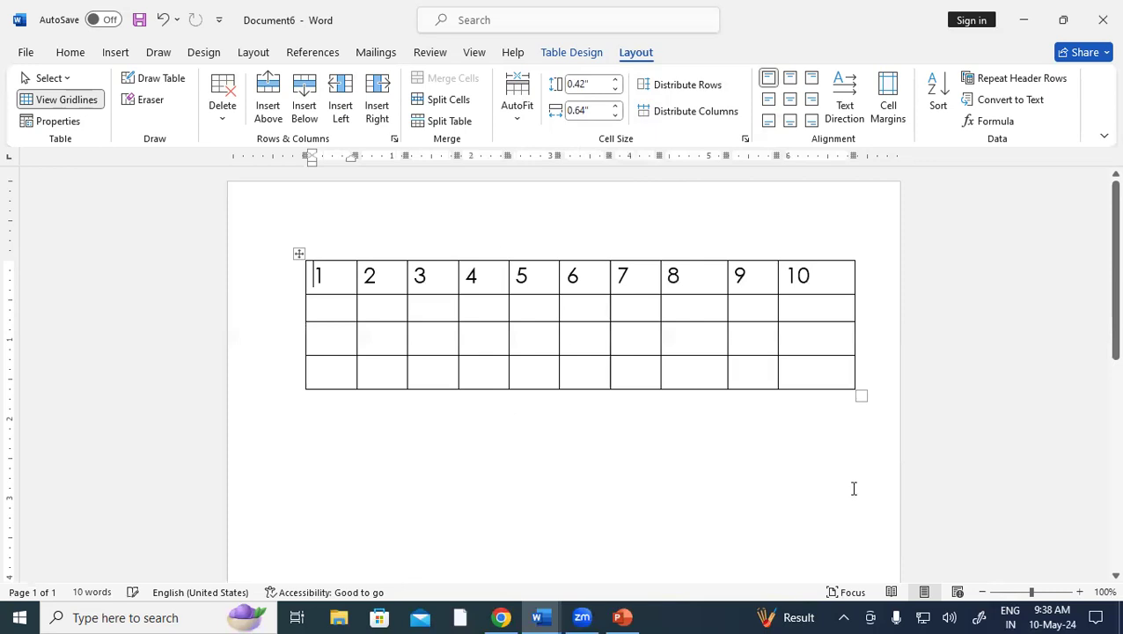
Step: Move the table's inner borders so the columns have uneven widths and the second row is much taller than the others
{"action": "left_click_drag", "start_coordinate": [342, 310], "coordinate": [317, 313]}
{"action": "left_click_drag", "start_coordinate": [368, 395], "coordinate": [369, 415]}
{"action": "left_click_drag", "start_coordinate": [463, 350], "coordinate": [523, 376]}
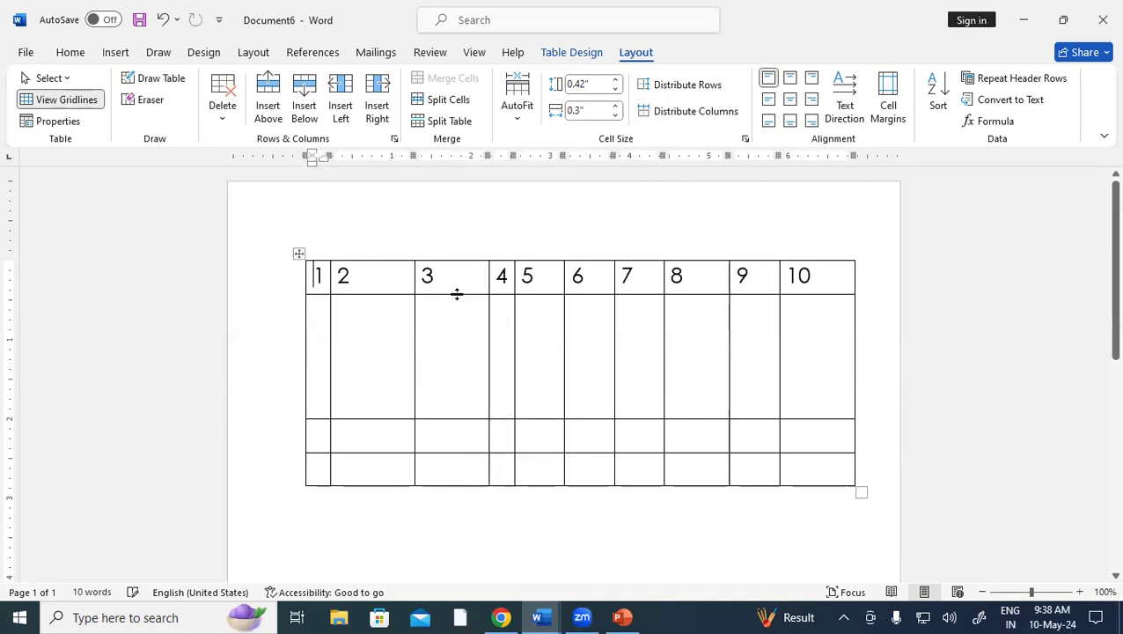
{"action": "left_click_drag", "start_coordinate": [456, 419], "coordinate": [454, 468]}
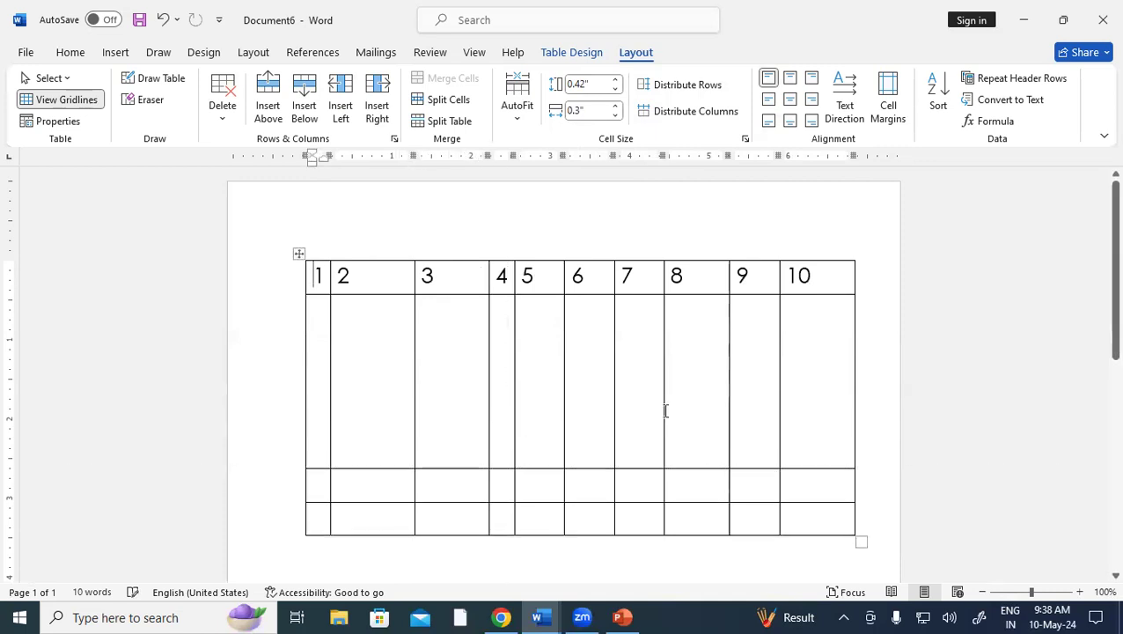
{"action": "left_click_drag", "start_coordinate": [662, 398], "coordinate": [692, 400]}
{"action": "left_click_drag", "start_coordinate": [583, 377], "coordinate": [597, 381]}
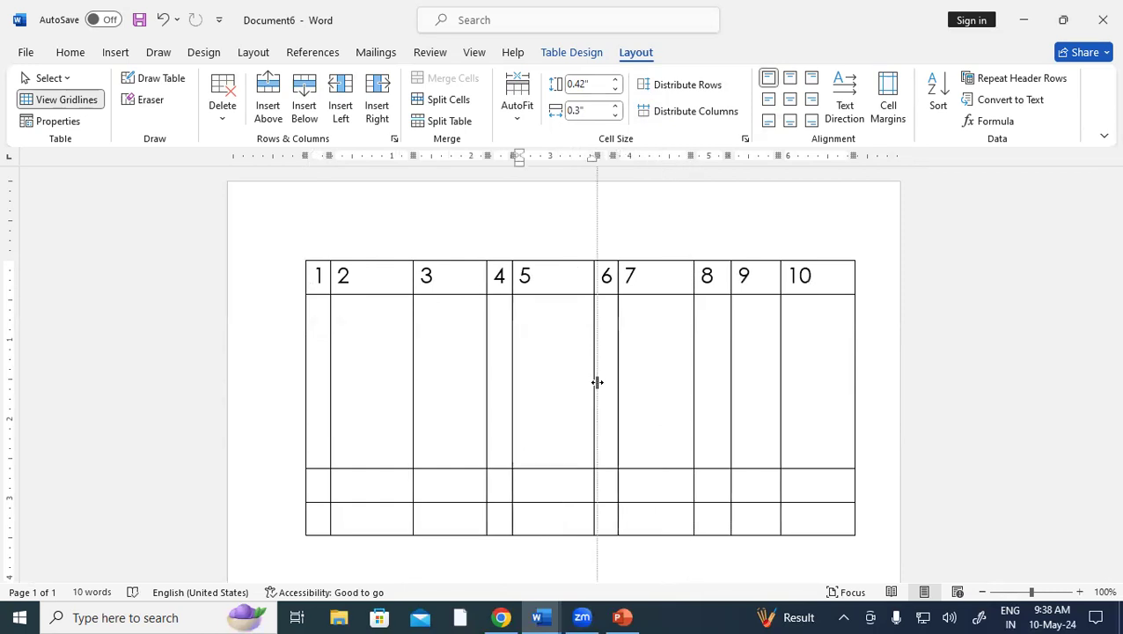
{"action": "left_click_drag", "start_coordinate": [484, 376], "coordinate": [431, 380]}
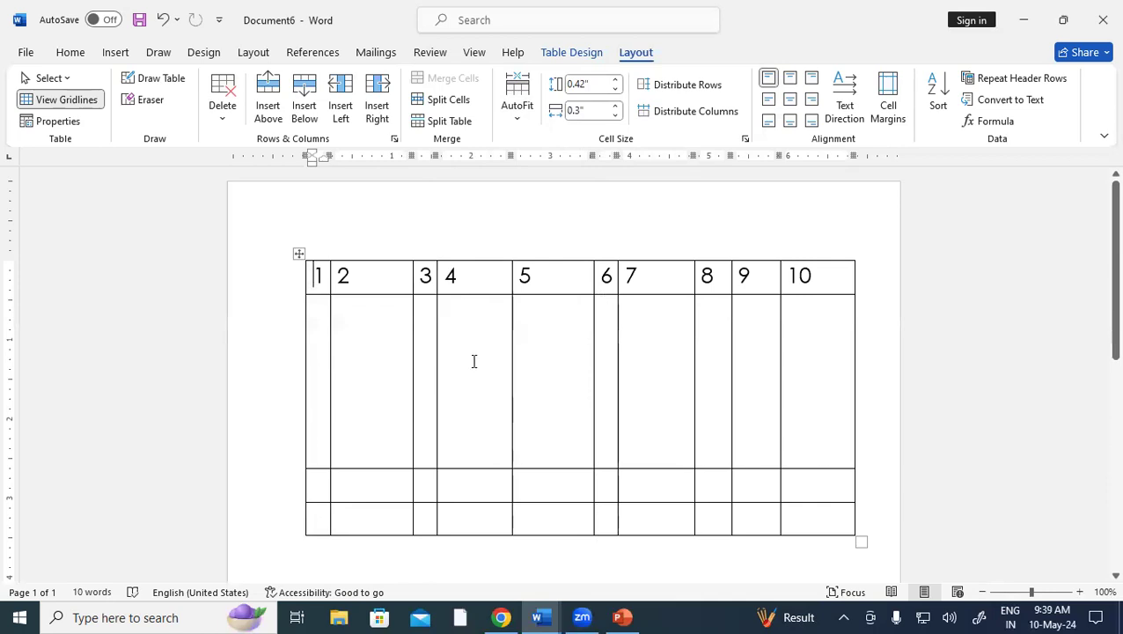
Step: Distribute the table's rows to equal heights and its columns to equal widths
{"action": "left_click", "coordinate": [688, 86]}
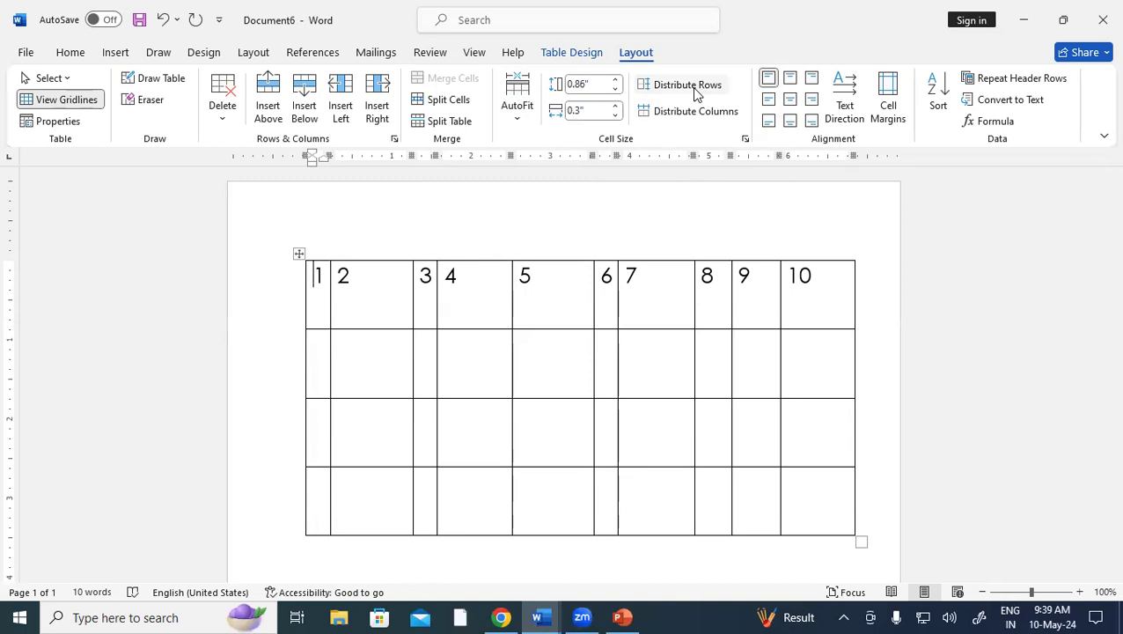
{"action": "left_click", "coordinate": [689, 86]}
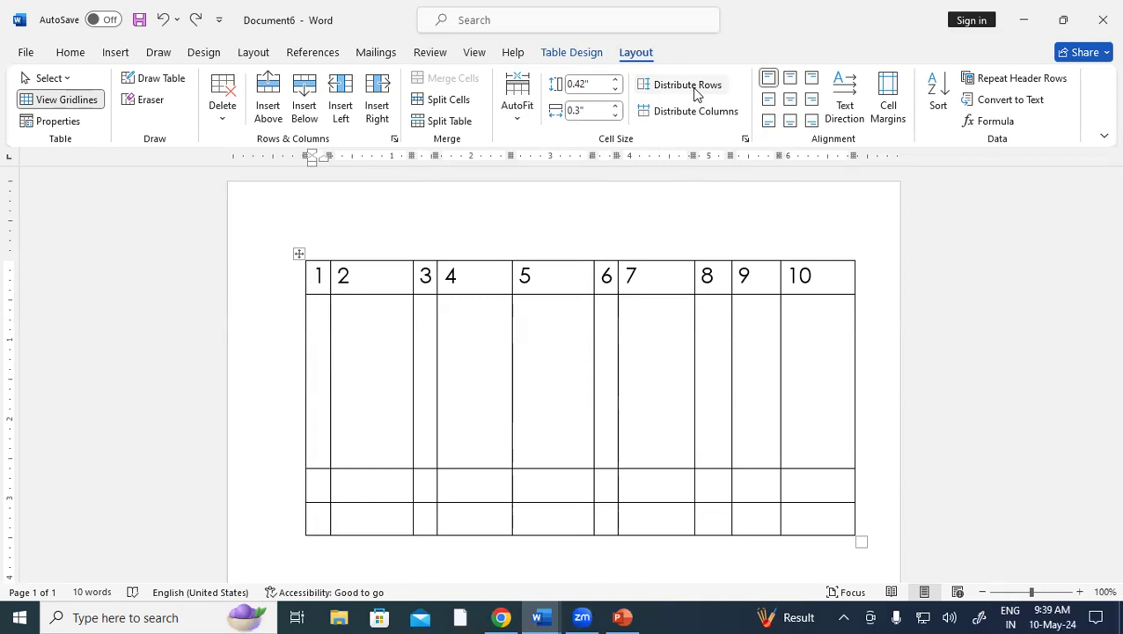
{"action": "left_click", "coordinate": [692, 87]}
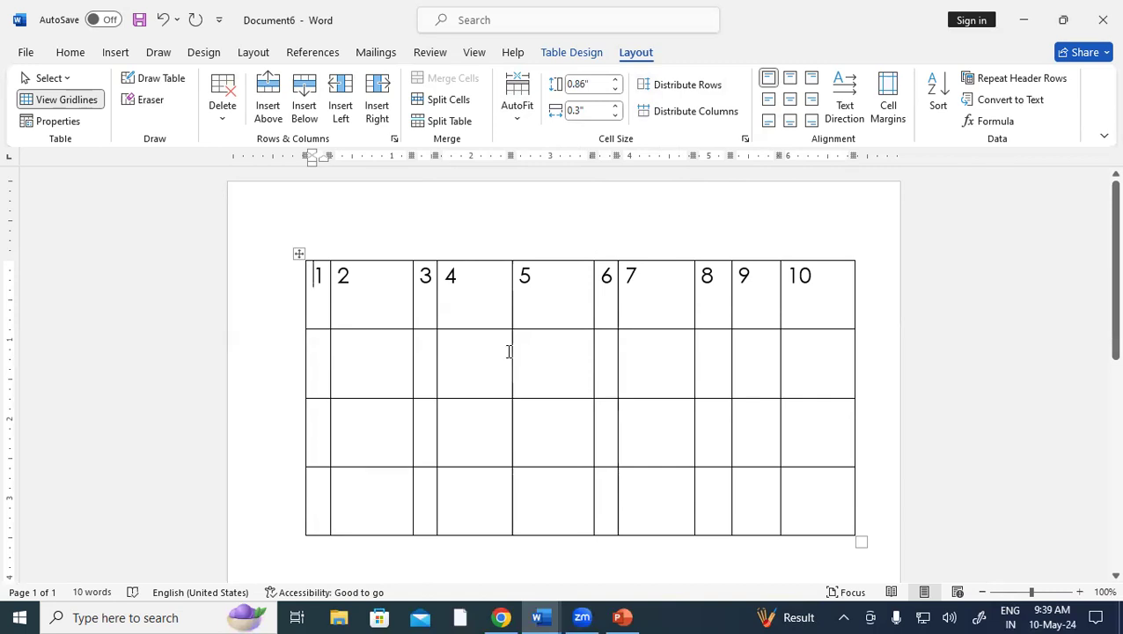
{"action": "left_click", "coordinate": [697, 112]}
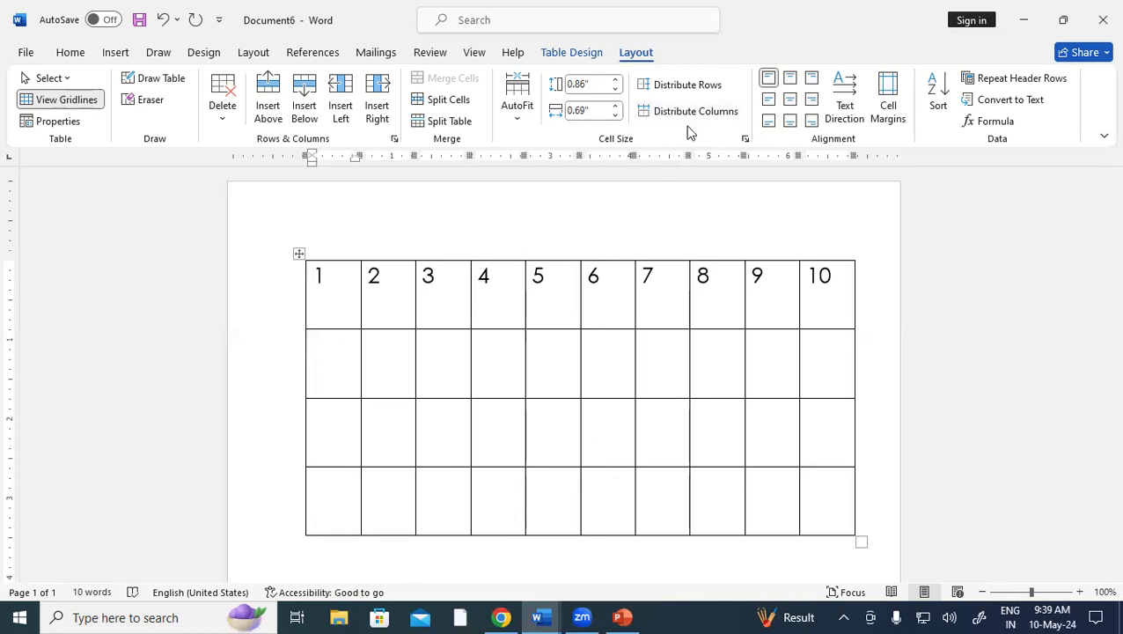
Step: Undo the row and column distribution and the border adjustments, back to the freshly enlarged table
{"action": "left_click_drag", "start_coordinate": [396, 366], "coordinate": [756, 425]}
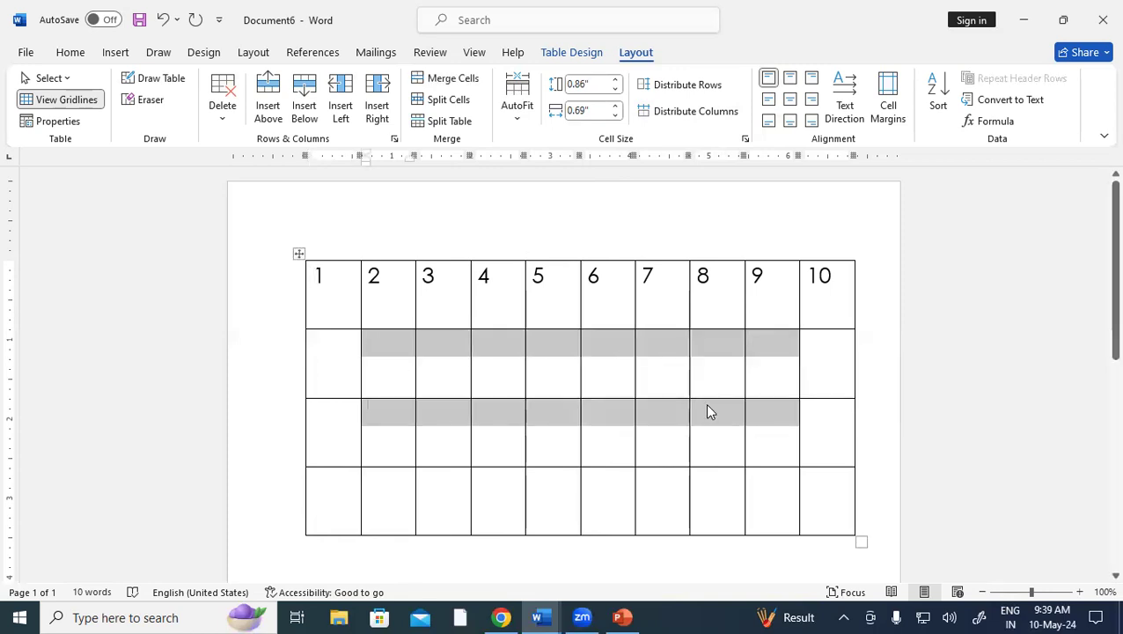
{"action": "key", "text": "ctrl+z"}
{"action": "key", "text": "ctrl+z"}
{"action": "key", "text": "ctrl+y"}
{"action": "key", "text": "ctrl+y"}
{"action": "key", "text": "ctrl+y"}
{"action": "key", "text": "ctrl+y"}
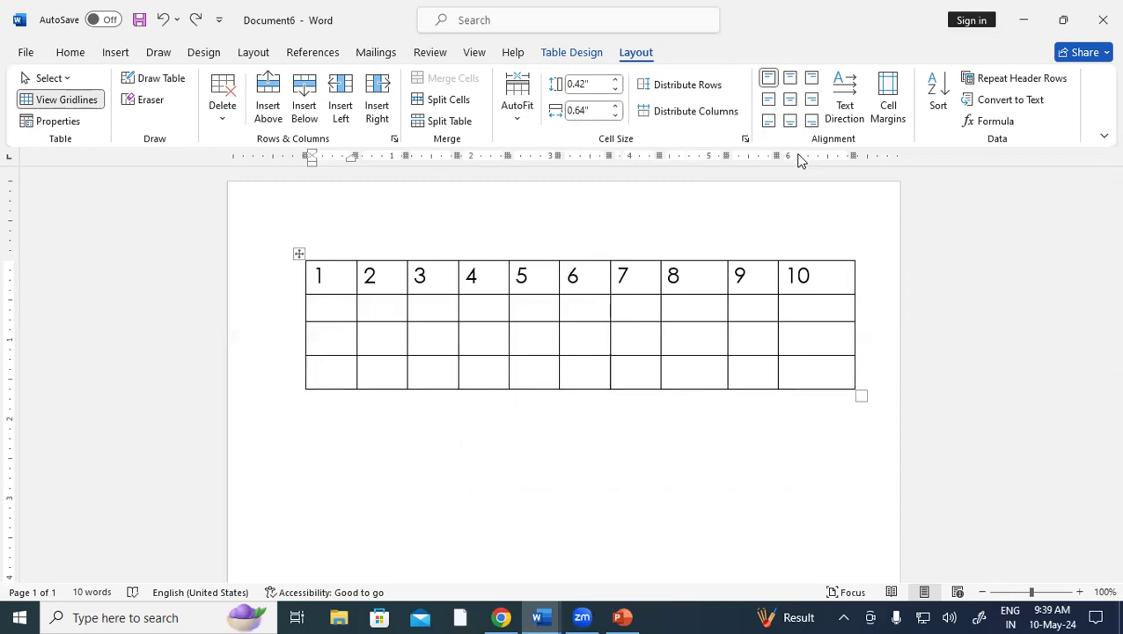
Step: Merge the second- and third-row cells under columns 4 to 8 and enter STUDENT DATABSE in the merged cell
{"action": "left_click", "coordinate": [532, 343]}
{"action": "left_click_drag", "start_coordinate": [479, 311], "coordinate": [677, 353]}
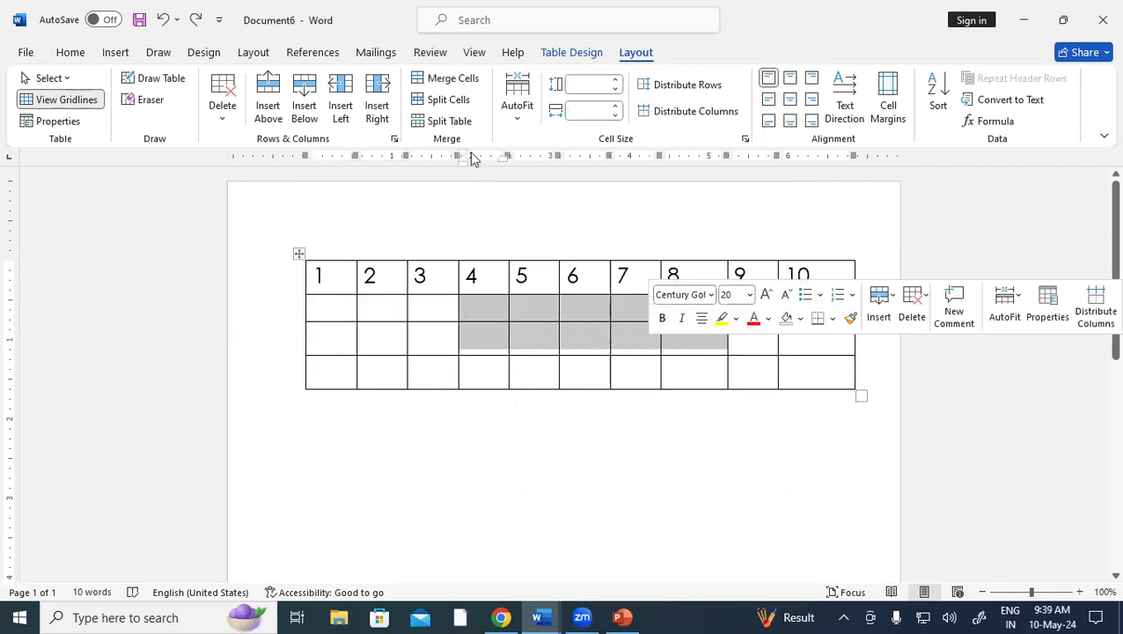
{"action": "left_click", "coordinate": [447, 79]}
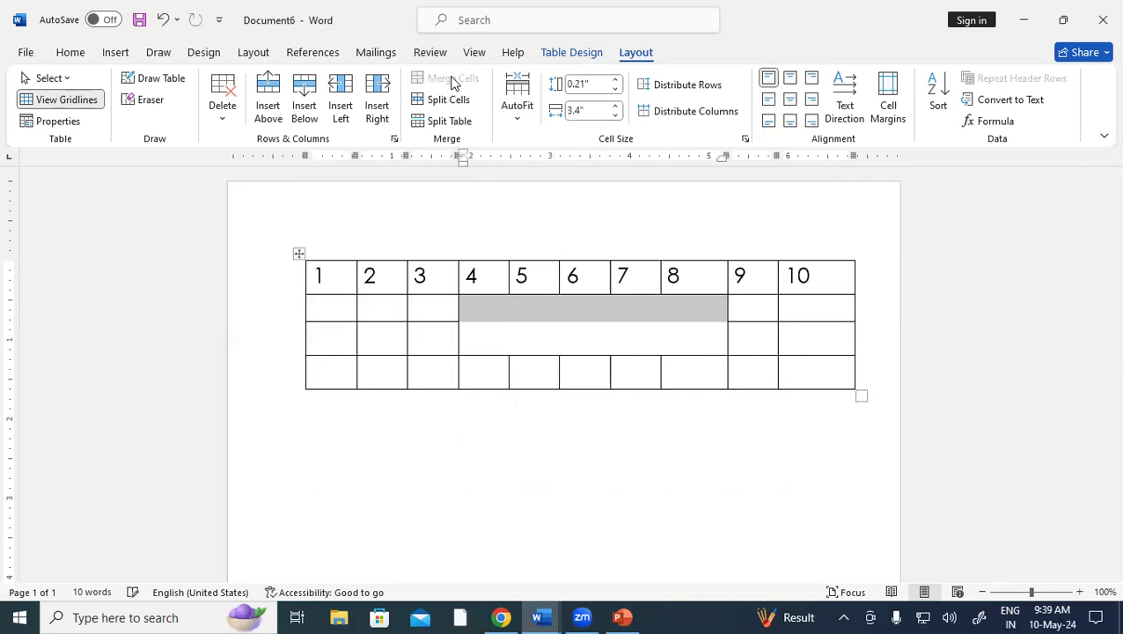
{"action": "left_click", "coordinate": [553, 327]}
{"action": "type", "text": "STUDENT DATABSE"}
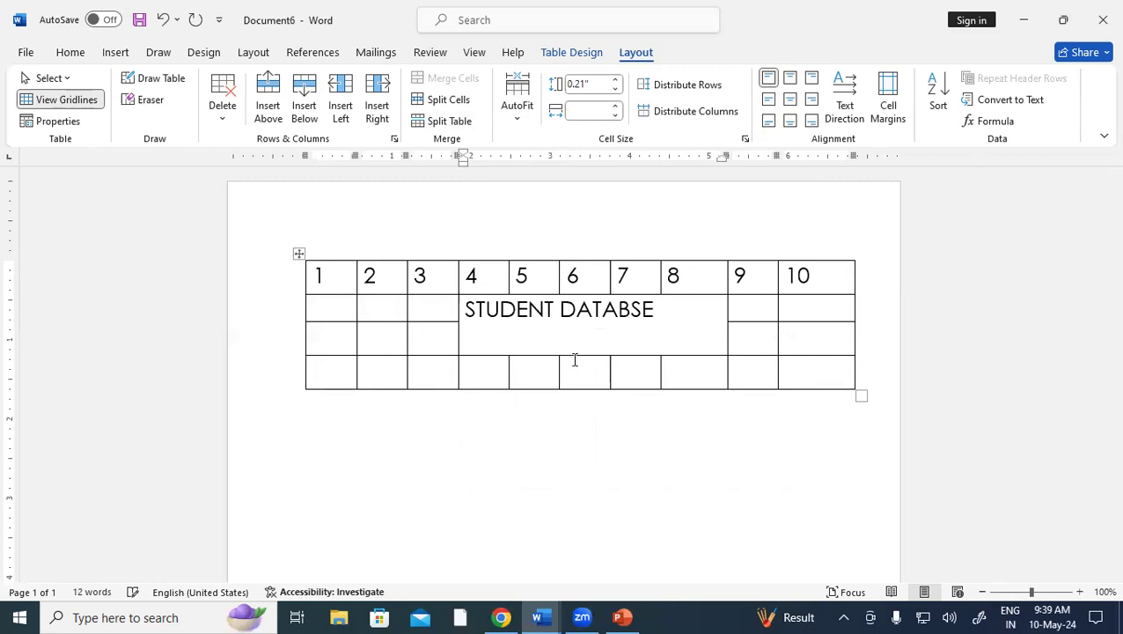
Step: Correct the merged cell's text to STUDENT DATABASE and try the different cell alignments on it, ending with Align Center
{"action": "left_click", "coordinate": [633, 309]}
{"action": "type", "text": "A"}
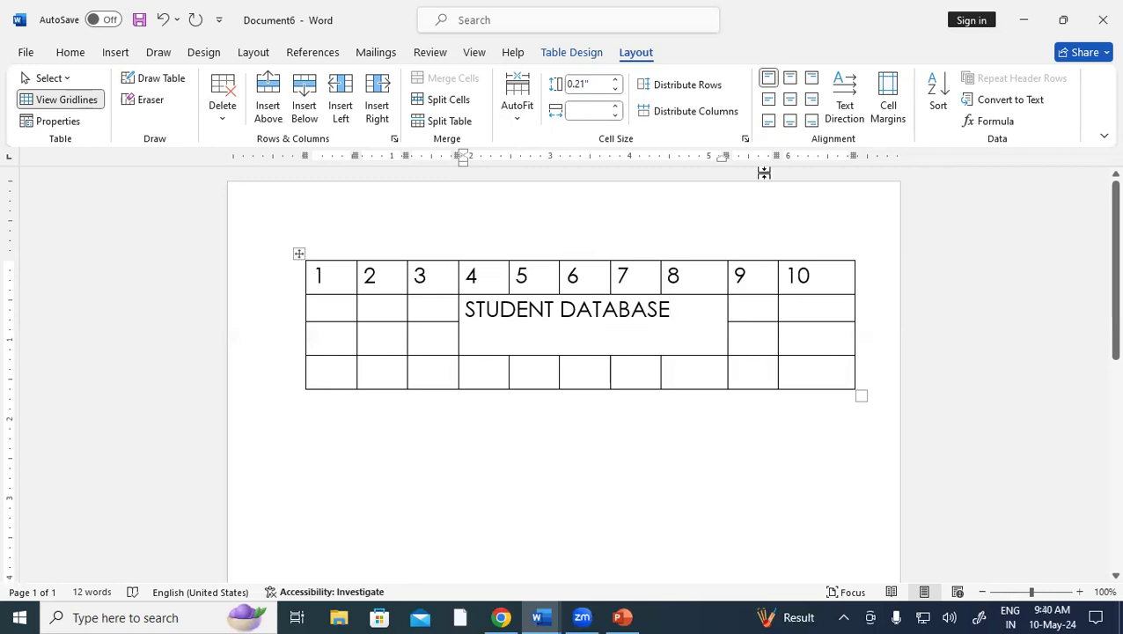
{"action": "left_click", "coordinate": [791, 98]}
{"action": "left_click", "coordinate": [791, 120]}
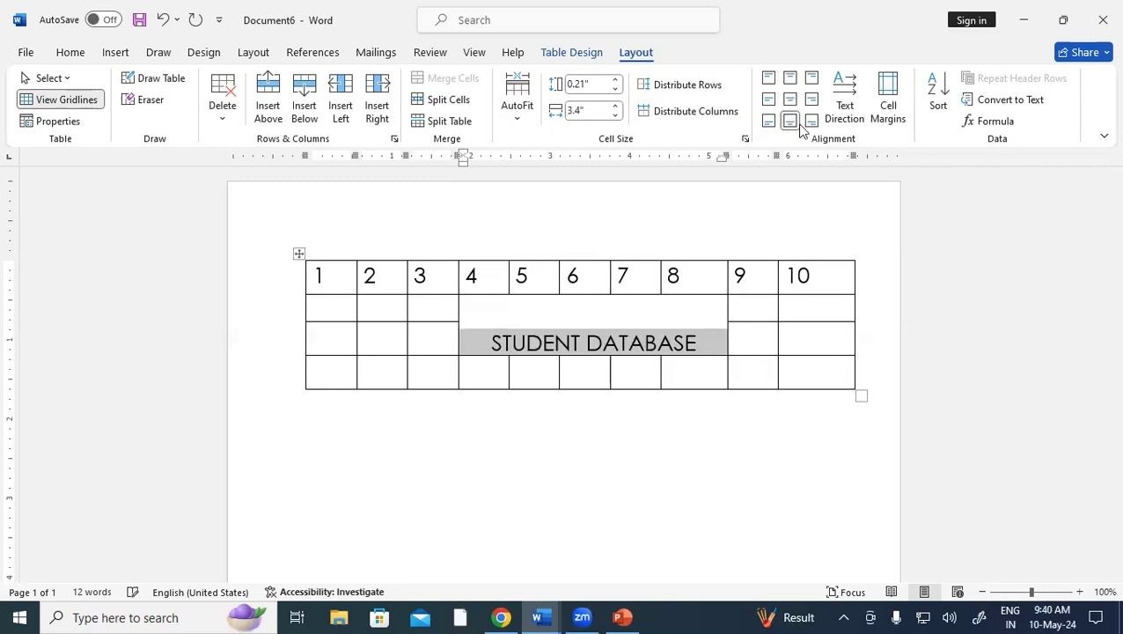
{"action": "left_click", "coordinate": [811, 121]}
{"action": "left_click", "coordinate": [811, 98]}
{"action": "left_click", "coordinate": [812, 77]}
{"action": "left_click", "coordinate": [790, 77]}
{"action": "left_click", "coordinate": [768, 78]}
{"action": "left_click", "coordinate": [769, 98]}
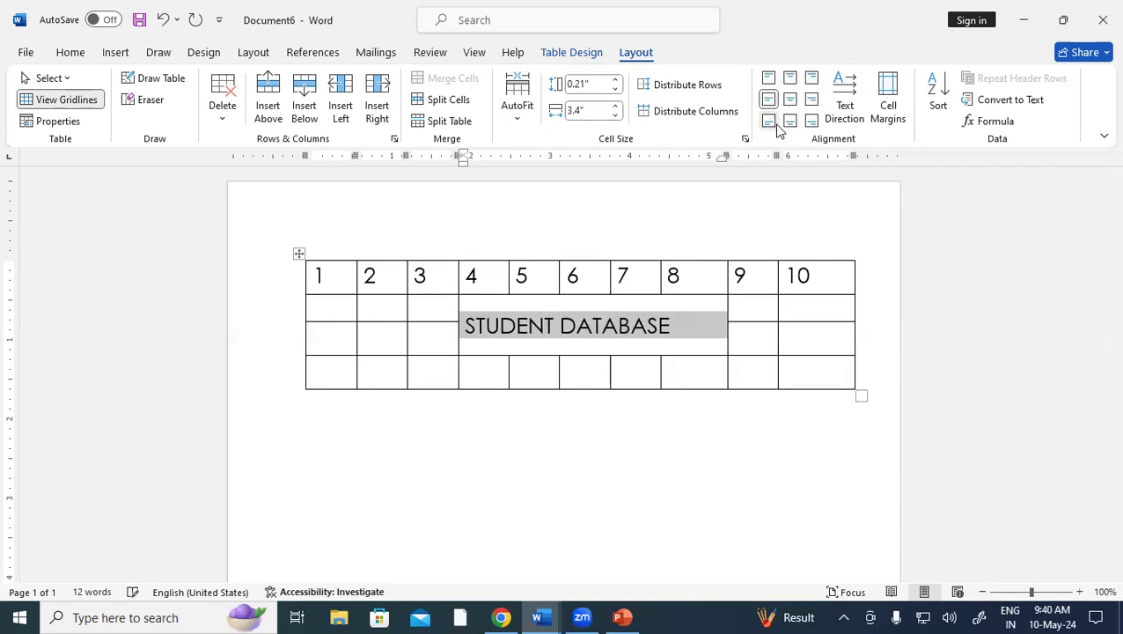
{"action": "left_click", "coordinate": [769, 120]}
{"action": "left_click", "coordinate": [790, 120]}
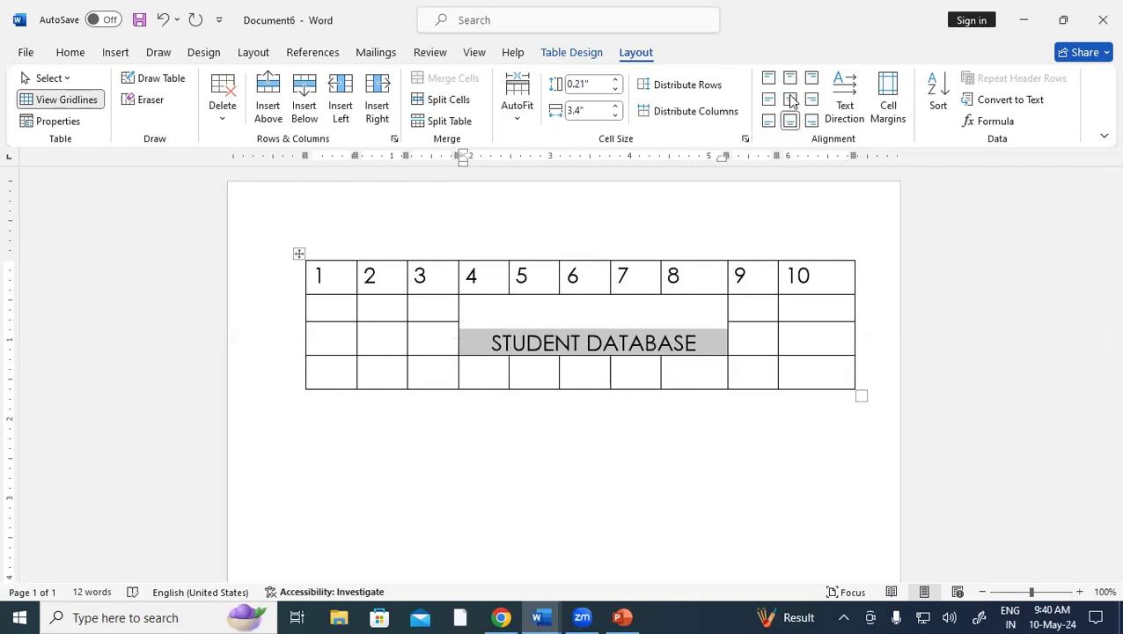
{"action": "left_click", "coordinate": [791, 99]}
{"action": "left_click", "coordinate": [790, 78]}
{"action": "left_click", "coordinate": [769, 99]}
{"action": "left_click", "coordinate": [769, 78]}
{"action": "left_click", "coordinate": [768, 121]}
{"action": "left_click", "coordinate": [790, 121]}
{"action": "left_click", "coordinate": [791, 99]}
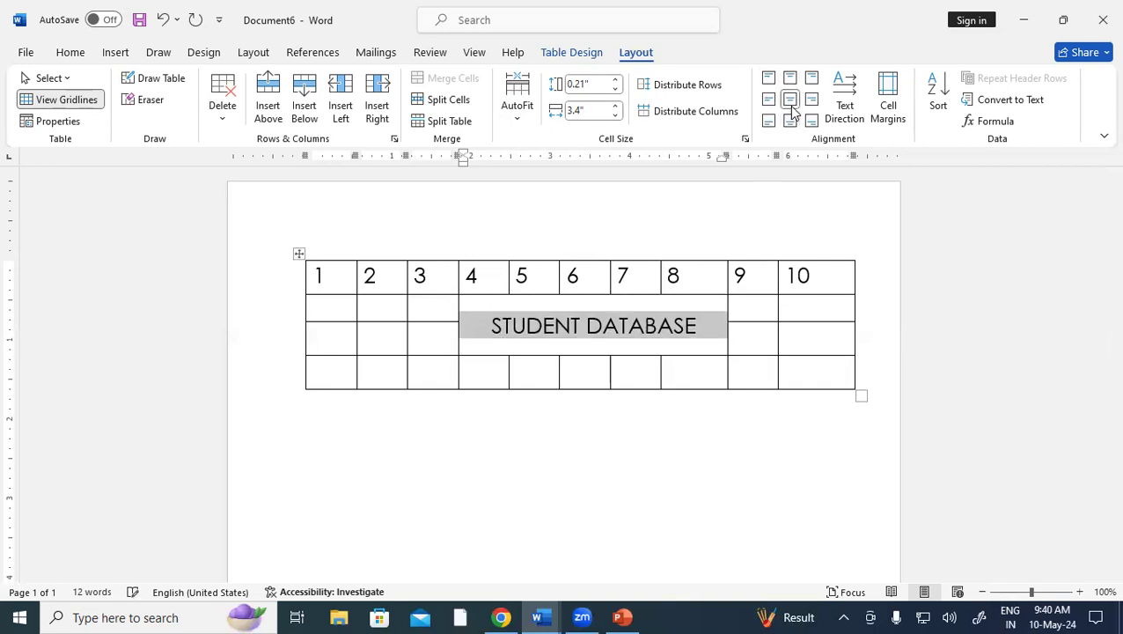
Step: Cycle the text direction of the merged STUDENT DATABASE cell, ending with the text rotated to read downward
{"action": "left_click", "coordinate": [836, 96]}
{"action": "left_click", "coordinate": [836, 96]}
{"action": "left_click", "coordinate": [836, 96]}
{"action": "left_click", "coordinate": [836, 97]}
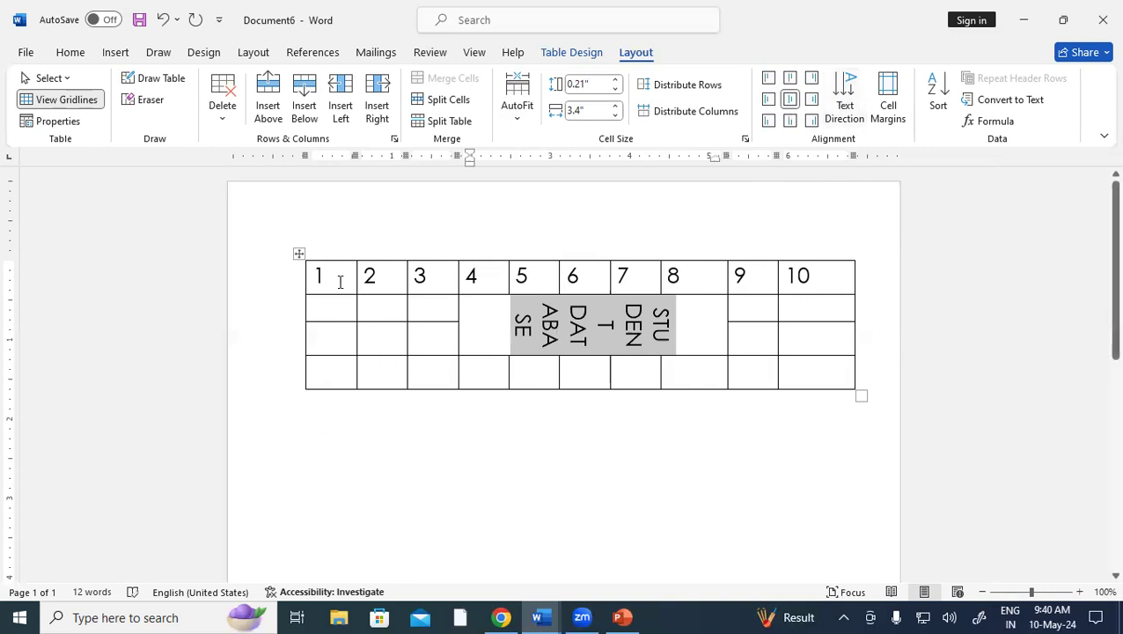
Step: Cycle the text direction of the numbers 1 to 10 in the first row, ending with horizontal text
{"action": "left_click_drag", "start_coordinate": [317, 274], "coordinate": [789, 287]}
{"action": "left_click", "coordinate": [847, 113]}
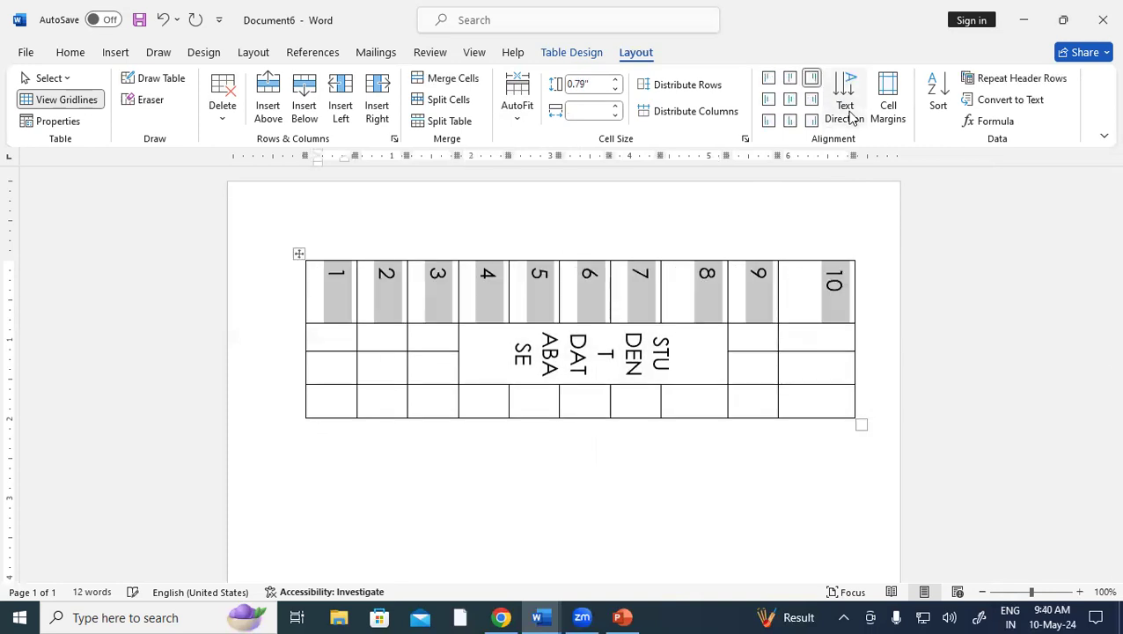
{"action": "left_click", "coordinate": [850, 116]}
{"action": "left_click", "coordinate": [850, 116]}
{"action": "left_click", "coordinate": [850, 116]}
{"action": "left_click", "coordinate": [850, 116]}
{"action": "left_click", "coordinate": [850, 116]}
{"action": "left_click", "coordinate": [850, 116]}
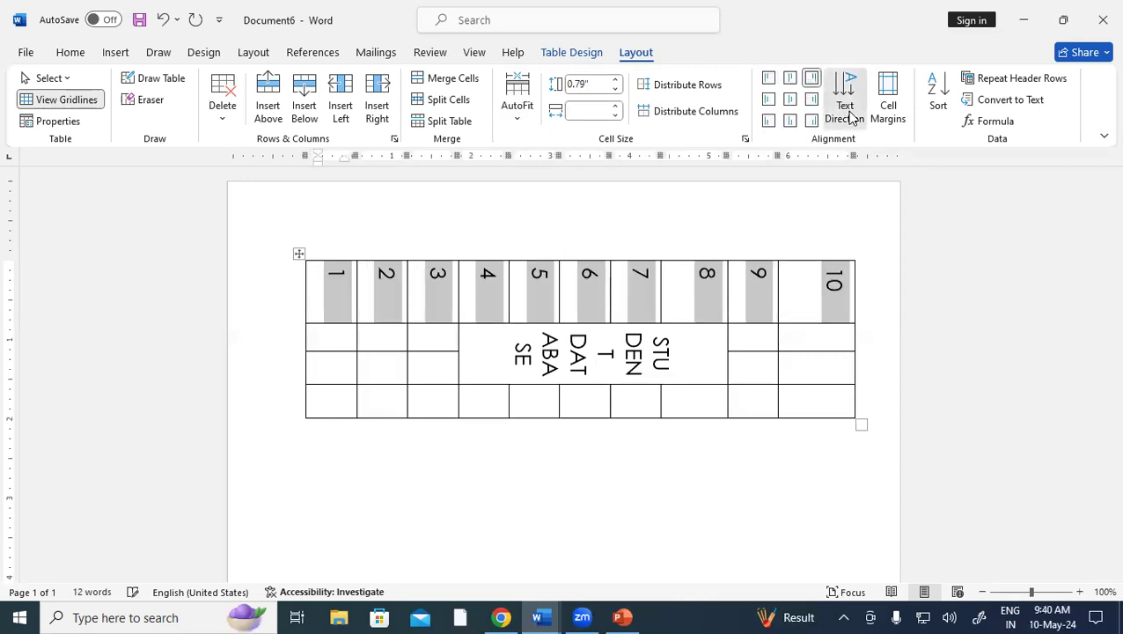
{"action": "left_click", "coordinate": [850, 117]}
{"action": "left_click", "coordinate": [850, 116]}
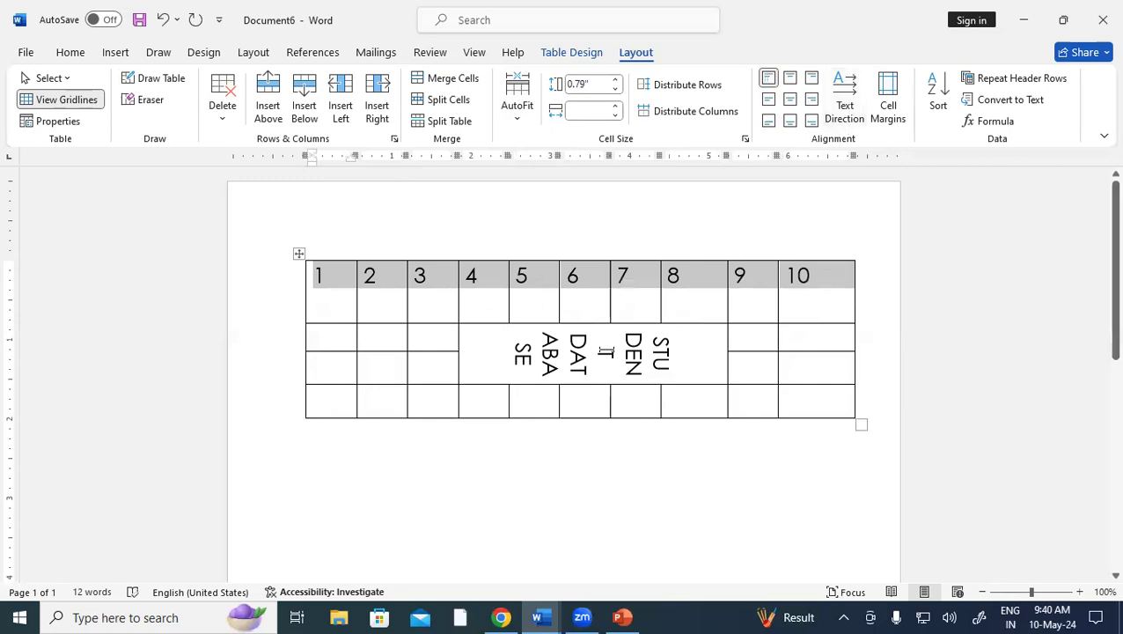
Step: Change the text direction of the merged STUDENT DATABASE cell through upward back to horizontal
{"action": "left_click_drag", "start_coordinate": [509, 338], "coordinate": [682, 358]}
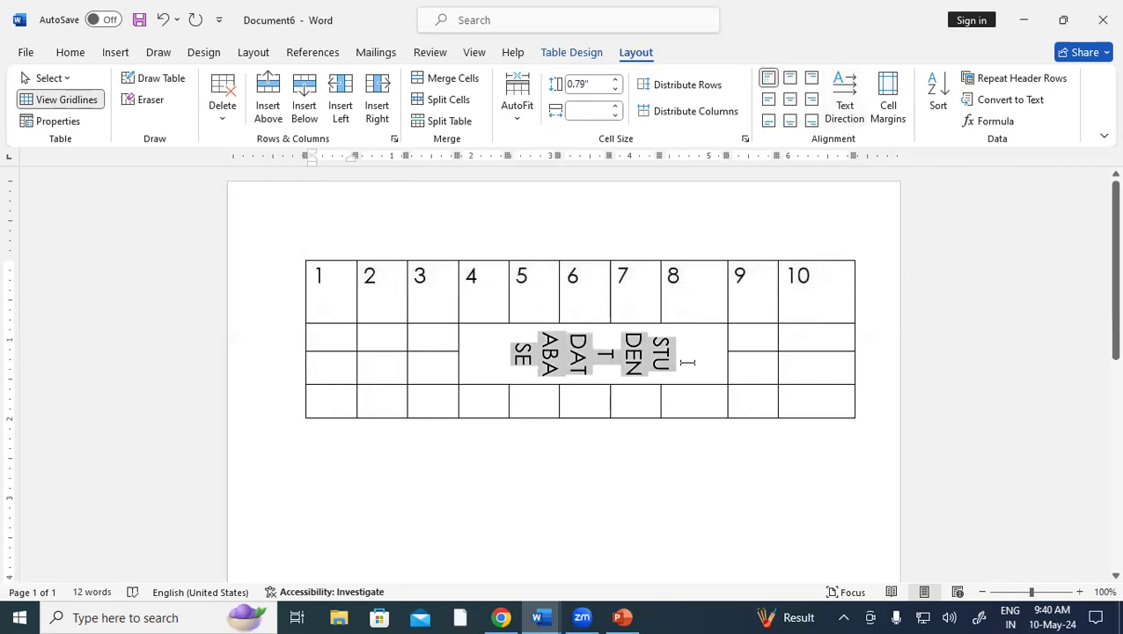
{"action": "left_click", "coordinate": [845, 123]}
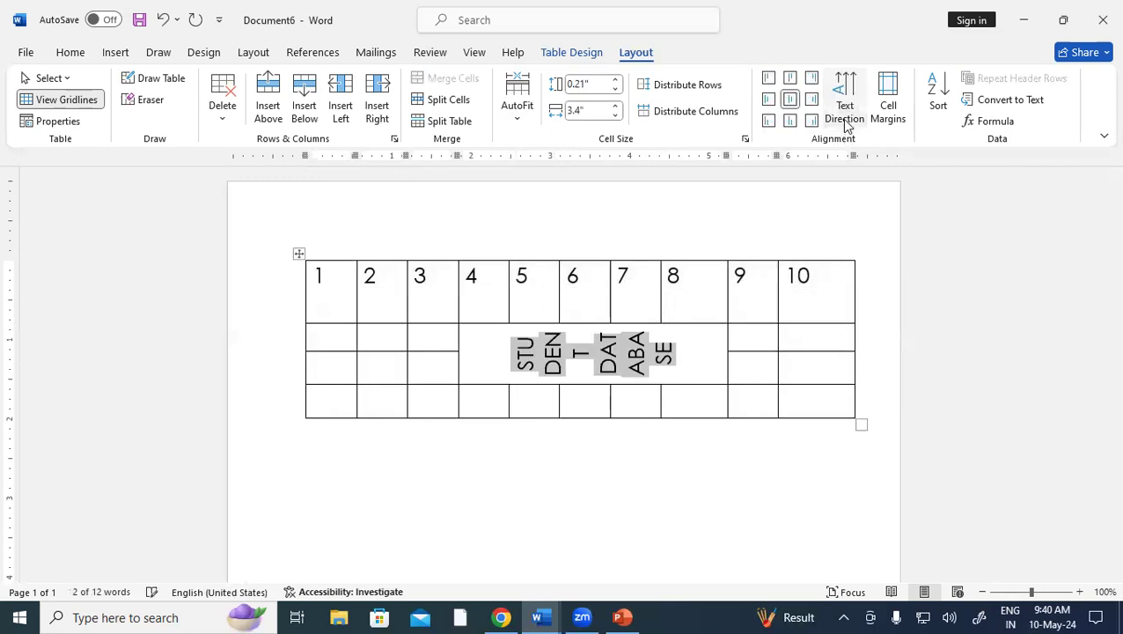
{"action": "left_click", "coordinate": [845, 123]}
Step: Set the table's default top cell margin to 0.8 inches and enlarge the bottom cell margin as well
{"action": "left_click", "coordinate": [889, 114]}
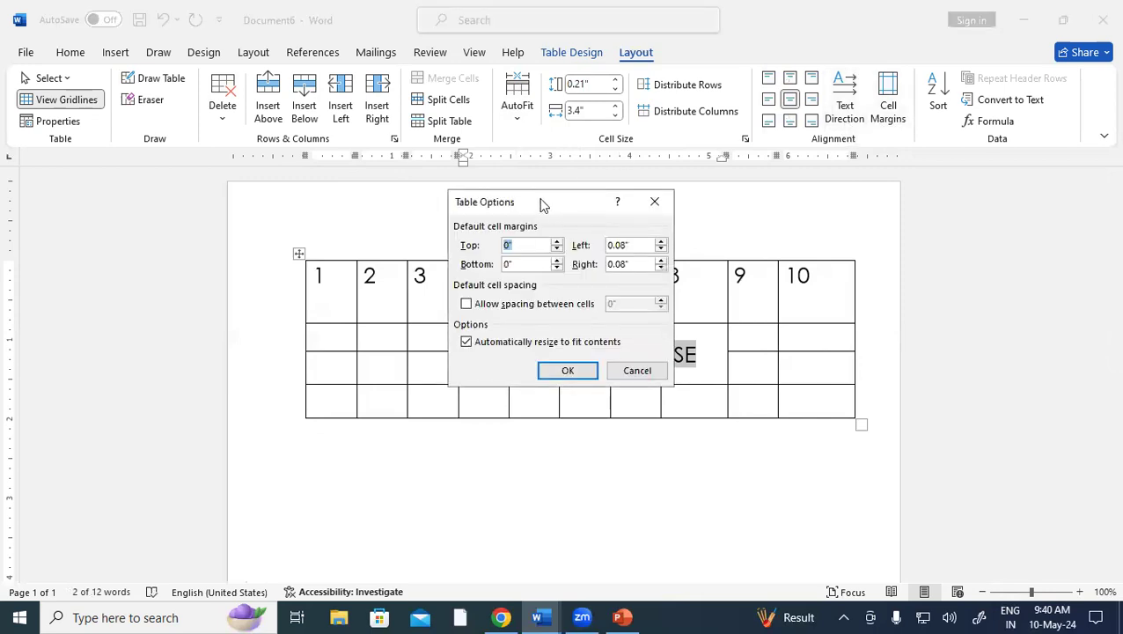
{"action": "left_click_drag", "start_coordinate": [542, 203], "coordinate": [246, 170]}
{"action": "type", "text": "0"}
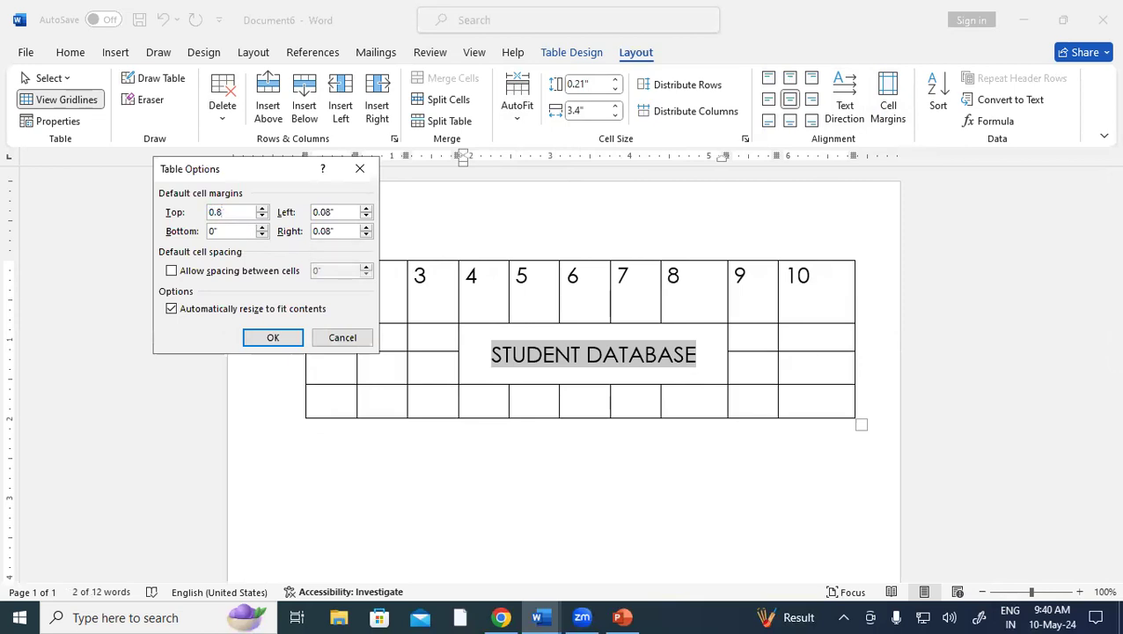
{"action": "left_click_drag", "start_coordinate": [221, 233], "coordinate": [201, 239]}
{"action": "type", "text": "0."}
{"action": "left_click", "coordinate": [269, 338]}
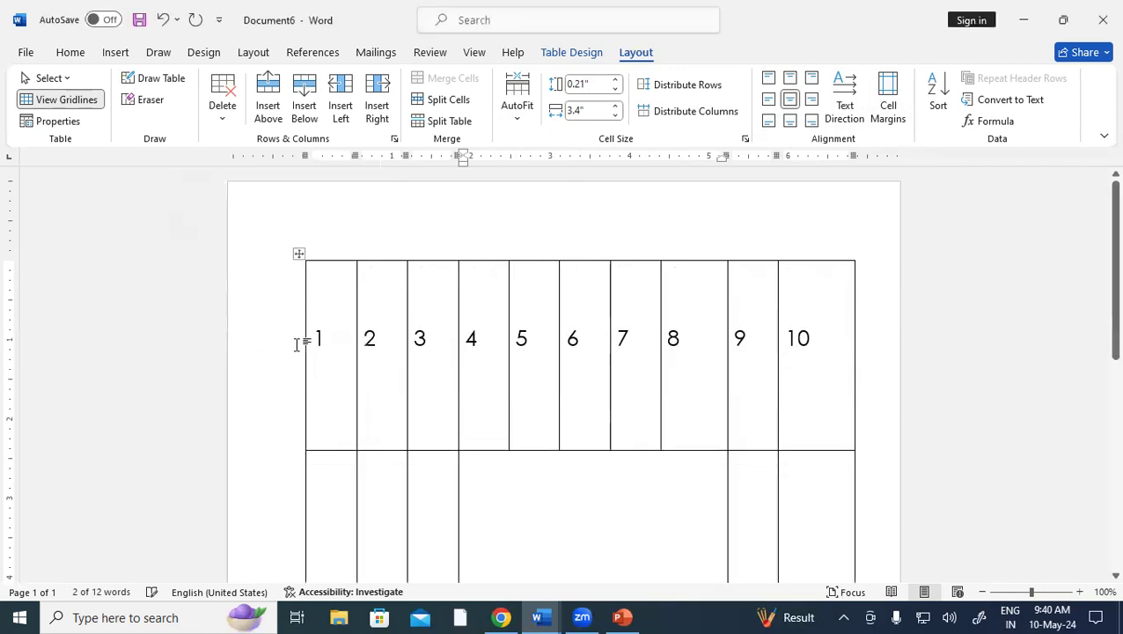
{"action": "scroll", "coordinate": [584, 381], "scroll_direction": "down", "scroll_amount": 5}
{"action": "scroll", "coordinate": [587, 376], "scroll_direction": "up", "scroll_amount": 1}
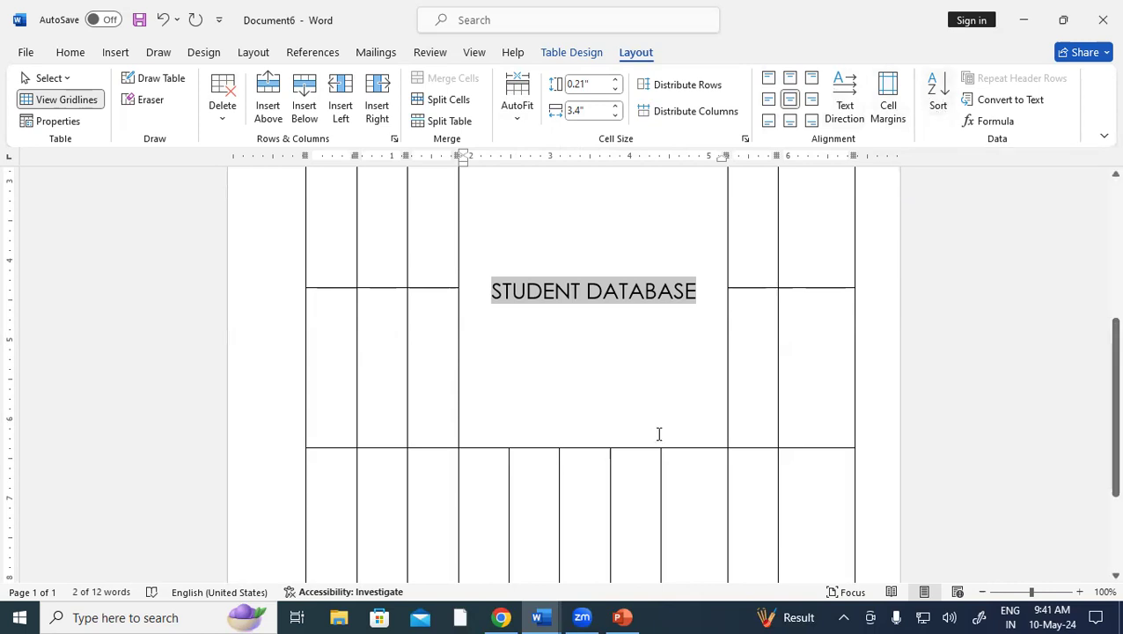
Step: Undo the cell margin change and all text direction changes in the first row and the merged cell
{"action": "key", "text": "ctrl+z"}
{"action": "key", "text": "ctrl+z"}
{"action": "key", "text": "ctrl+z"}
{"action": "key", "text": "ctrl+z"}
{"action": "key", "text": "ctrl+z"}
{"action": "key", "text": "ctrl+z"}
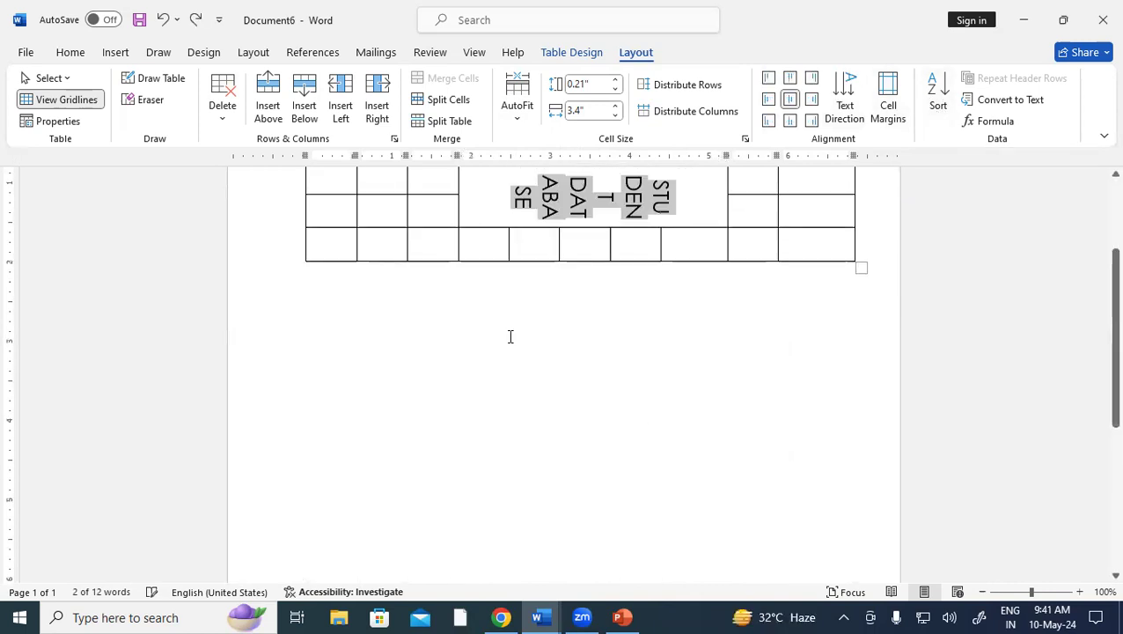
{"action": "key", "text": "ctrl+z"}
{"action": "key", "text": "ctrl+z"}
{"action": "key", "text": "ctrl+z"}
{"action": "key", "text": "ctrl+z"}
{"action": "key", "text": "ctrl+z"}
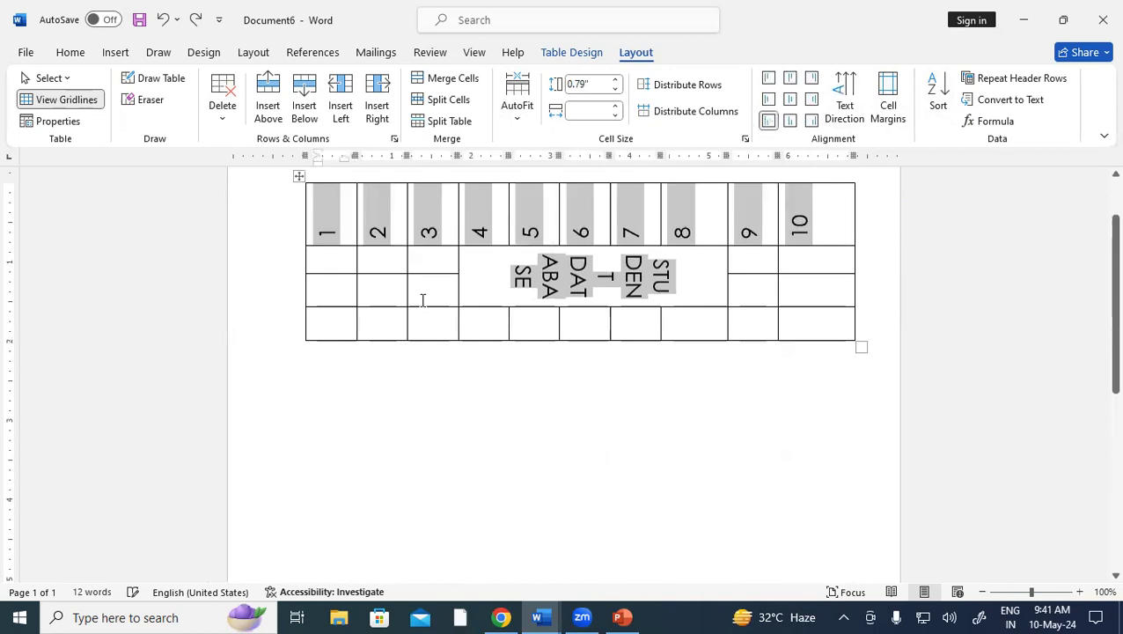
{"action": "key", "text": "ctrl+z"}
{"action": "key", "text": "ctrl+z"}
{"action": "key", "text": "ctrl+z"}
{"action": "key", "text": "ctrl+z"}
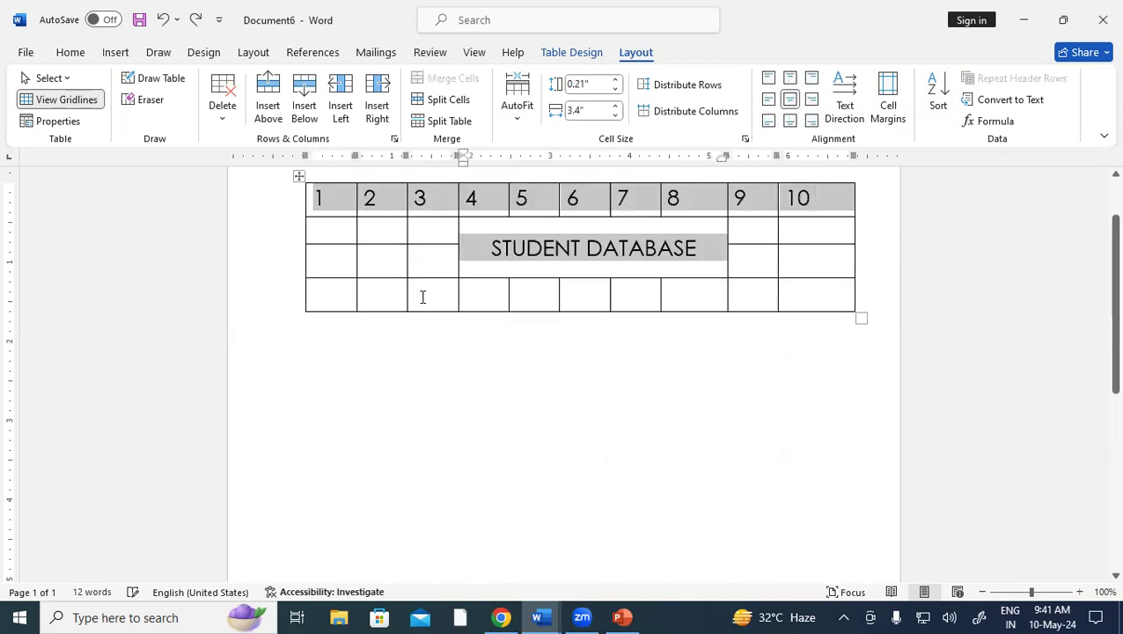
Step: Undo the alignment changes, the STUDENT DATABASE text and the cell merge under columns 4 to 8
{"action": "key", "text": "ctrl+z"}
{"action": "key", "text": "ctrl+z"}
{"action": "key", "text": "ctrl+z"}
{"action": "key", "text": "ctrl+z"}
{"action": "key", "text": "ctrl+z"}
{"action": "key", "text": "ctrl+z"}
{"action": "key", "text": "ctrl+z"}
{"action": "key", "text": "ctrl+z"}
{"action": "key", "text": "ctrl+z"}
{"action": "key", "text": "ctrl+z"}
{"action": "key", "text": "ctrl+z"}
{"action": "key", "text": "ctrl+z"}
{"action": "key", "text": "ctrl+z"}
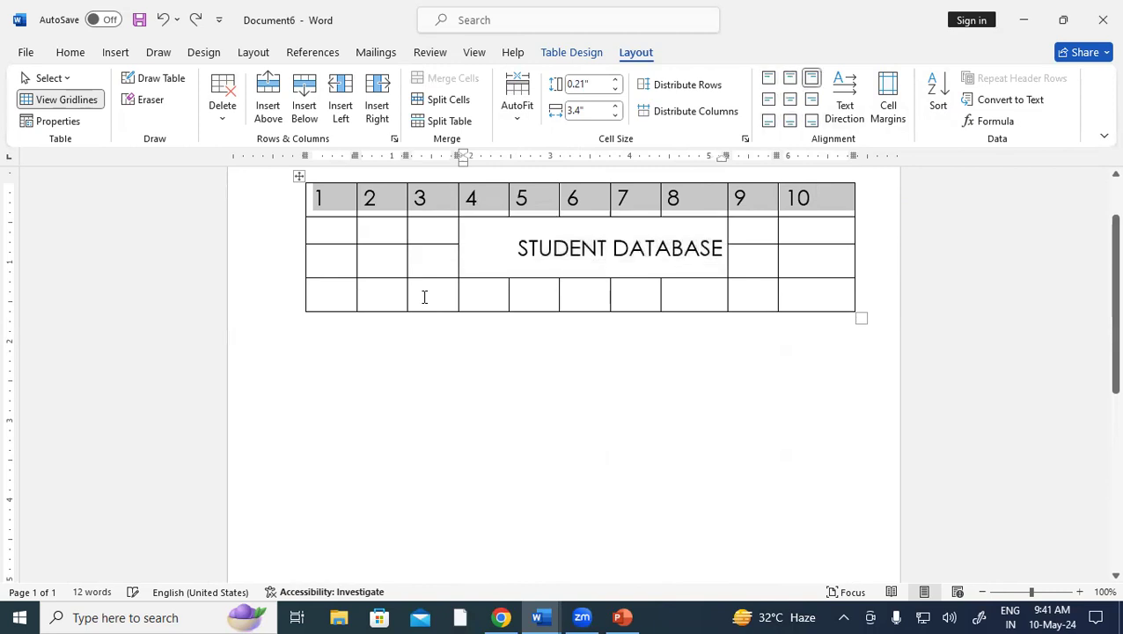
{"action": "key", "text": "ctrl+z"}
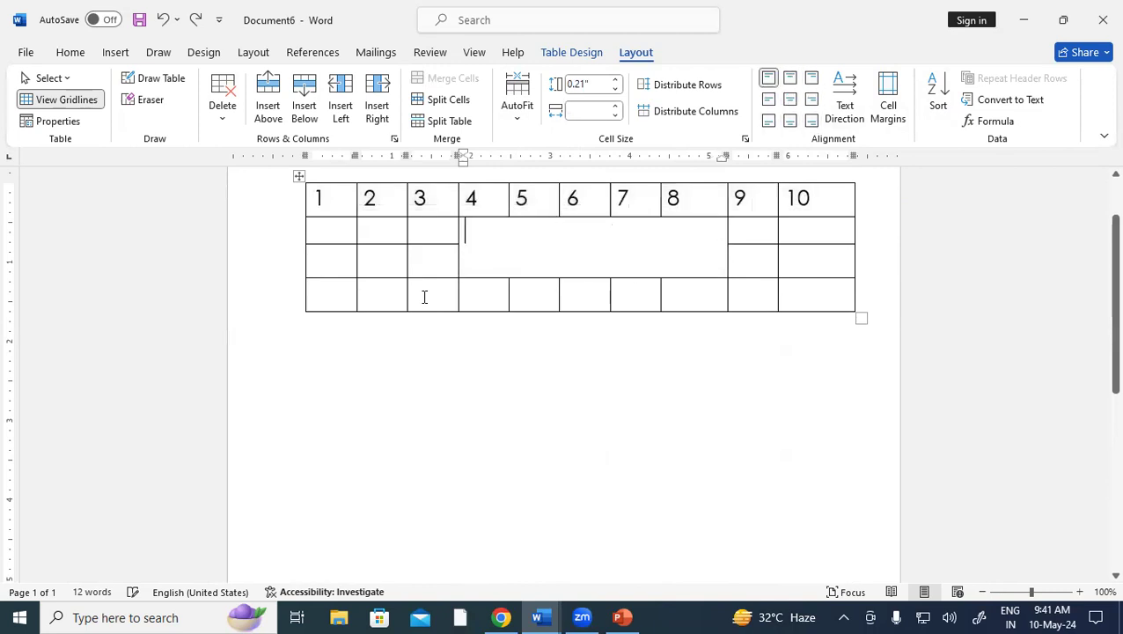
{"action": "key", "text": "ctrl+z"}
{"action": "scroll", "coordinate": [517, 314], "scroll_direction": "up", "scroll_amount": 1}
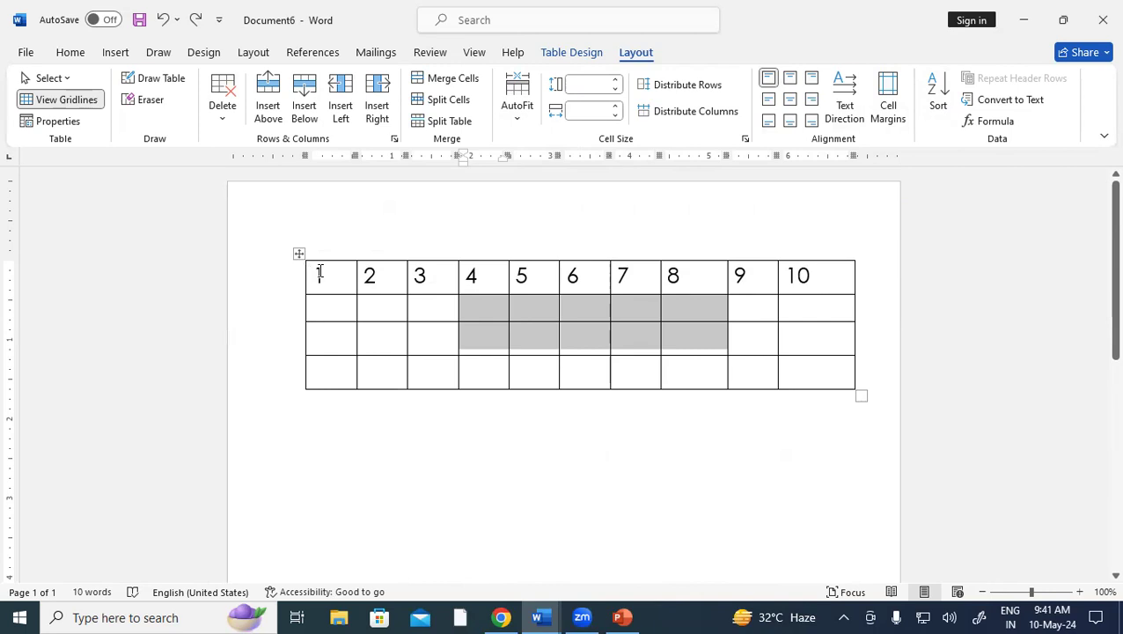
Step: Try to sort the first row's numbers by Column 1 in descending order
{"action": "left_click_drag", "start_coordinate": [318, 274], "coordinate": [832, 298]}
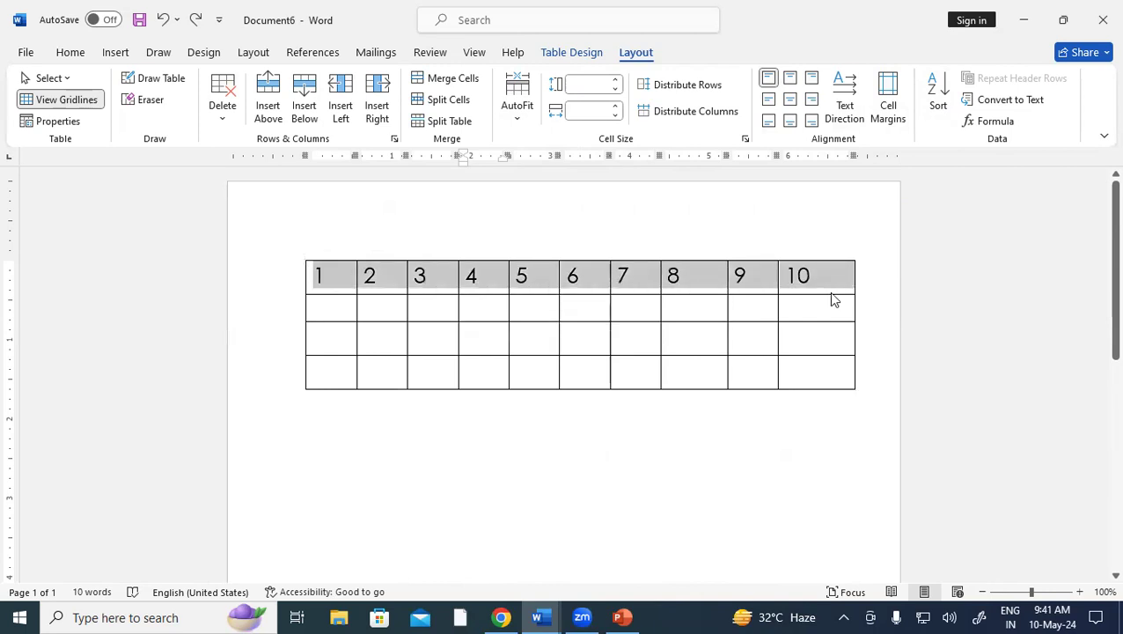
{"action": "left_click", "coordinate": [940, 95]}
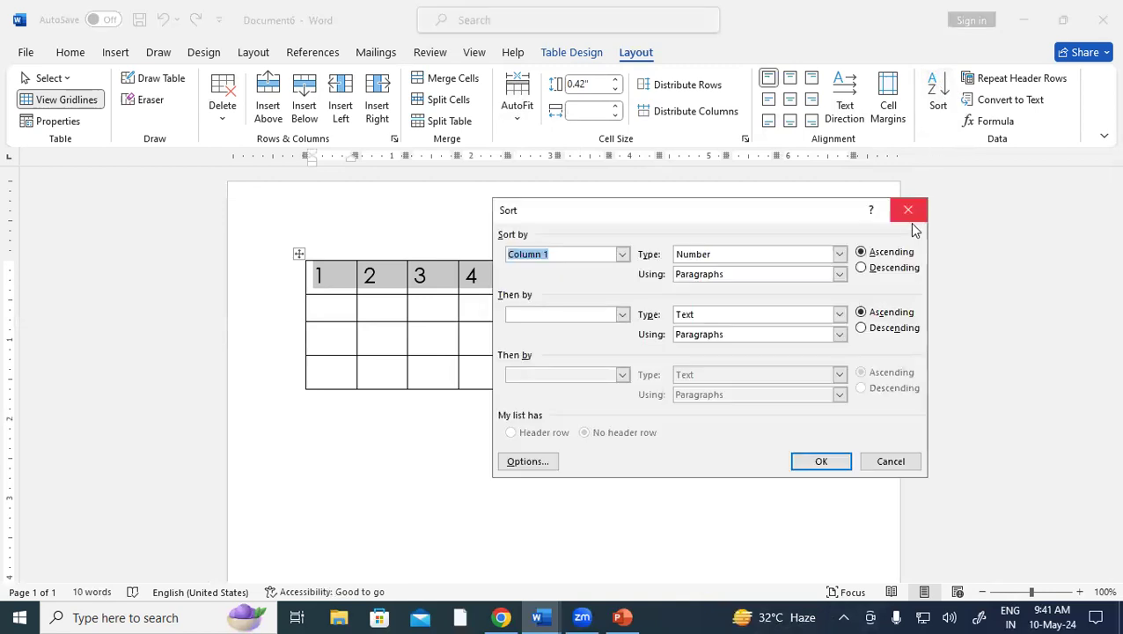
{"action": "left_click", "coordinate": [896, 269]}
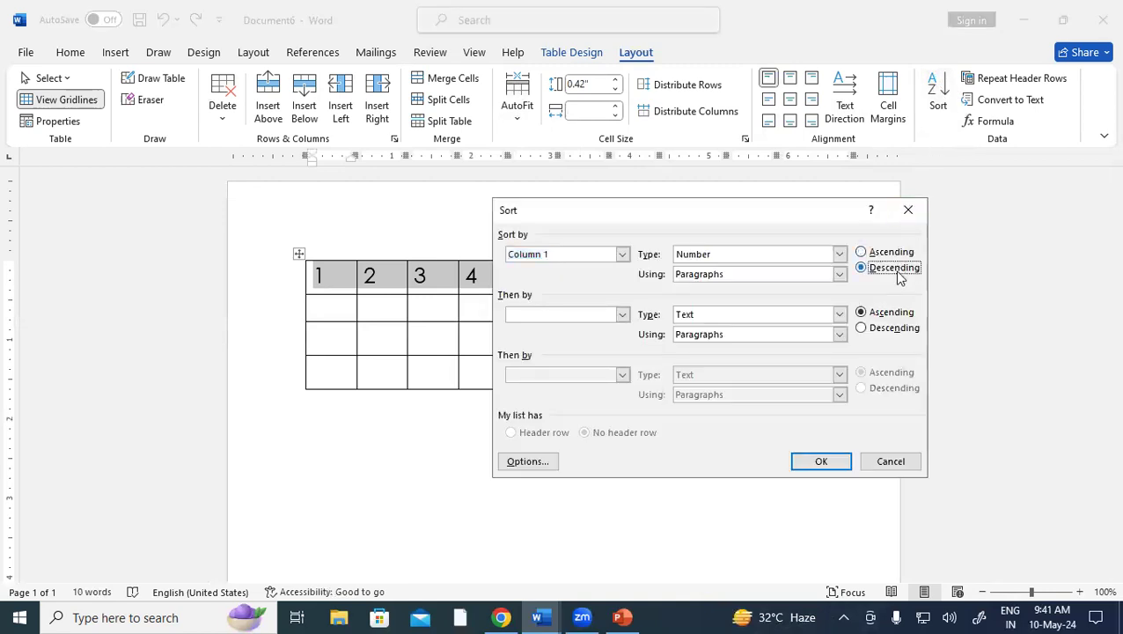
{"action": "left_click", "coordinate": [821, 461]}
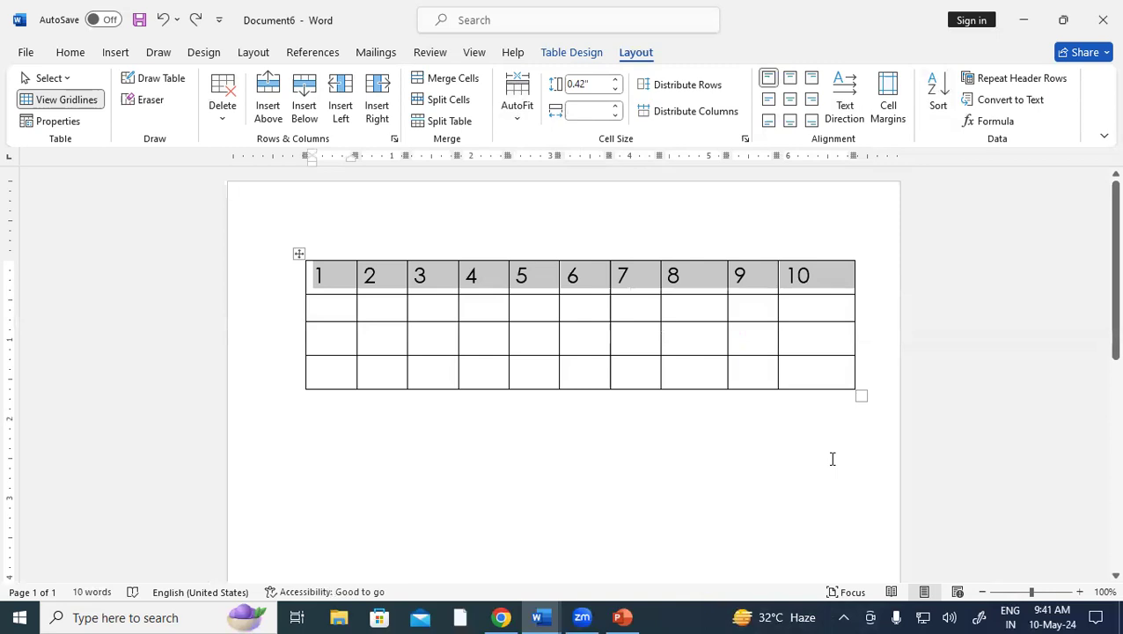
Step: Try to sort the first row's numbers by Column 1 in ascending order
{"action": "left_click", "coordinate": [937, 97]}
{"action": "left_click", "coordinate": [890, 252]}
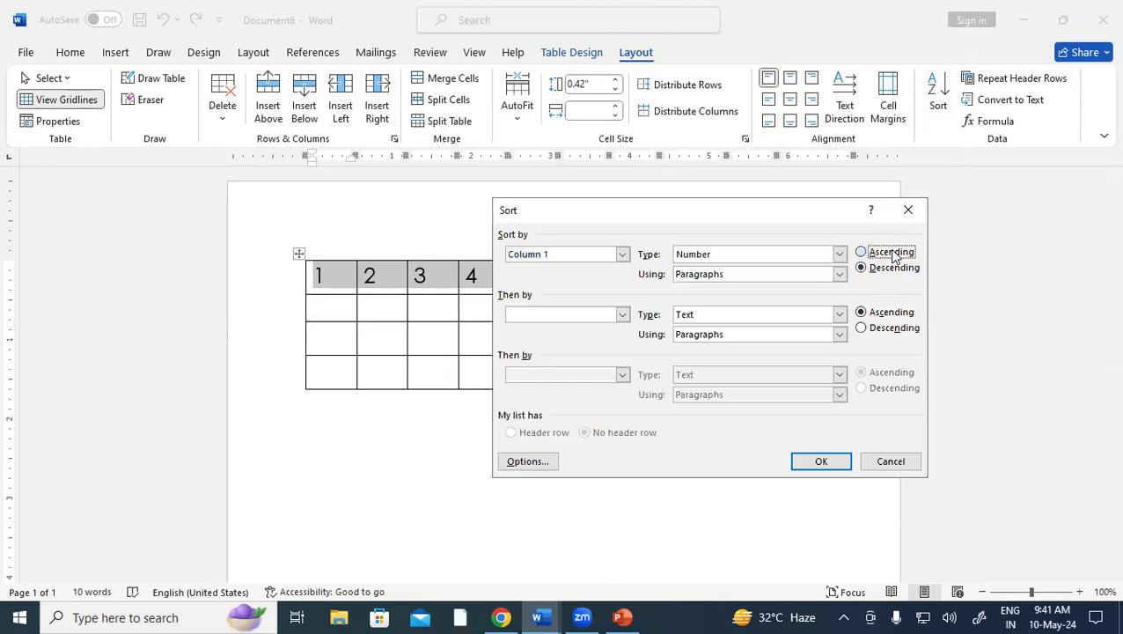
{"action": "left_click", "coordinate": [822, 461]}
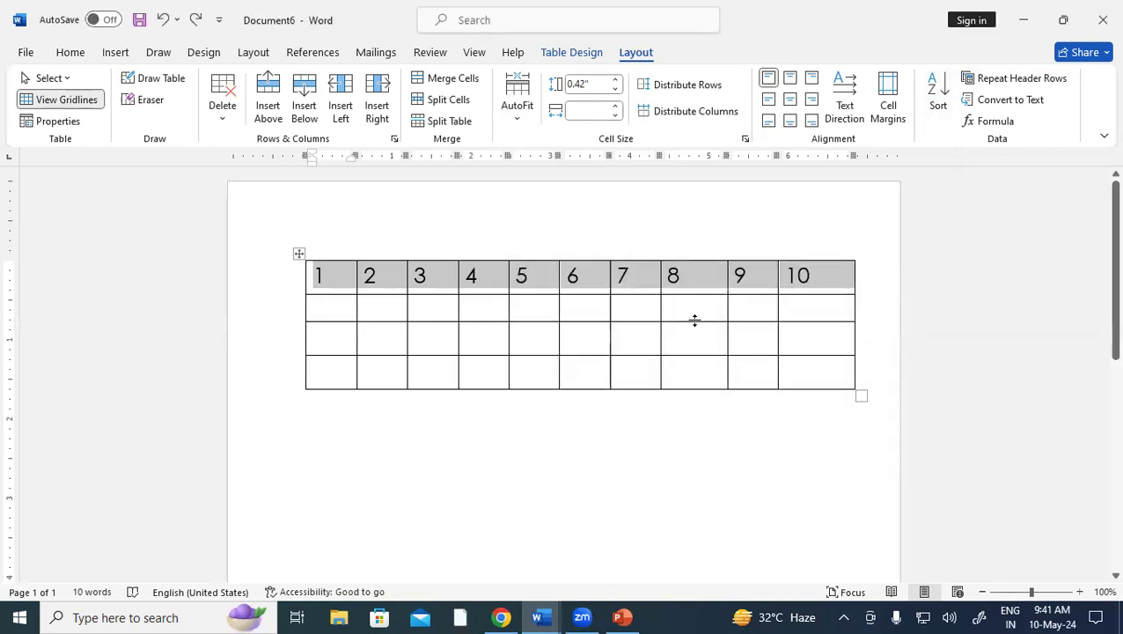
Step: Add four blank rows at the end of the table
{"action": "left_click", "coordinate": [321, 306]}
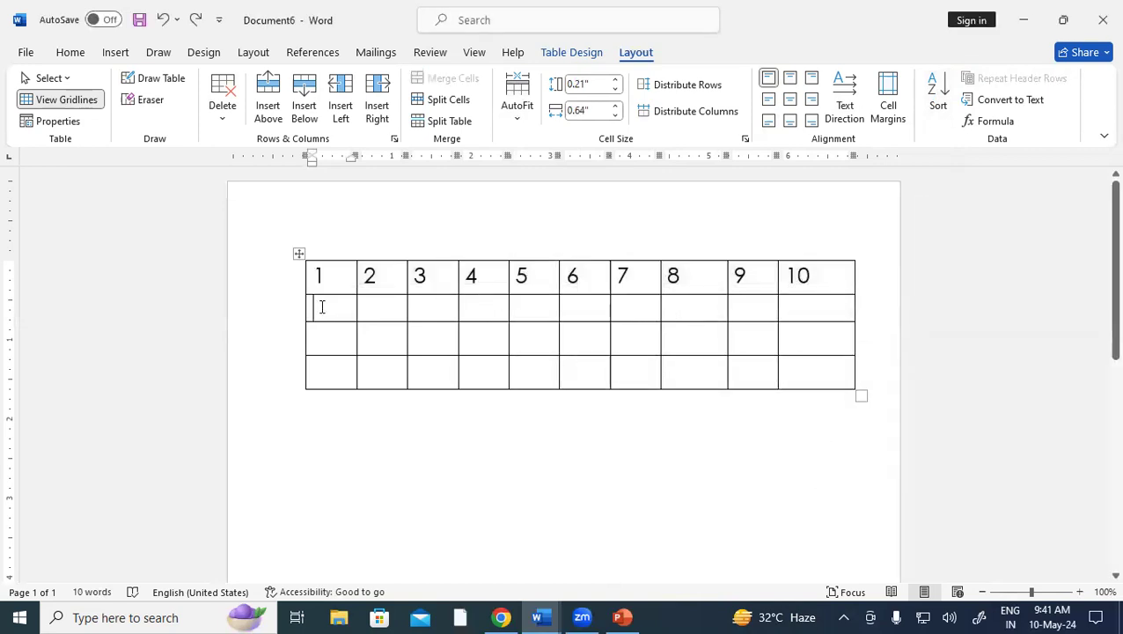
{"action": "left_click", "coordinate": [815, 375]}
{"action": "key", "text": "Tab"}
{"action": "left_click", "coordinate": [794, 422]}
{"action": "key", "text": "Tab"}
{"action": "left_click", "coordinate": [794, 444]}
{"action": "key", "text": "Tab"}
{"action": "left_click", "coordinate": [793, 468]}
{"action": "key", "text": "Tab"}
Step: Fill the first column below the 1 with 2, 3, 4, 5, 6, 8 and 9
{"action": "left_click", "coordinate": [336, 314]}
{"action": "type", "text": "2"}
{"action": "key", "text": "Down"}
{"action": "type", "text": "3"}
{"action": "key", "text": "Down"}
{"action": "type", "text": "4"}
{"action": "key", "text": "Down"}
{"action": "type", "text": "5"}
{"action": "key", "text": "Down"}
{"action": "type", "text": "6"}
{"action": "key", "text": "Down"}
{"action": "type", "text": "8"}
{"action": "key", "text": "Down"}
{"action": "type", "text": "9"}
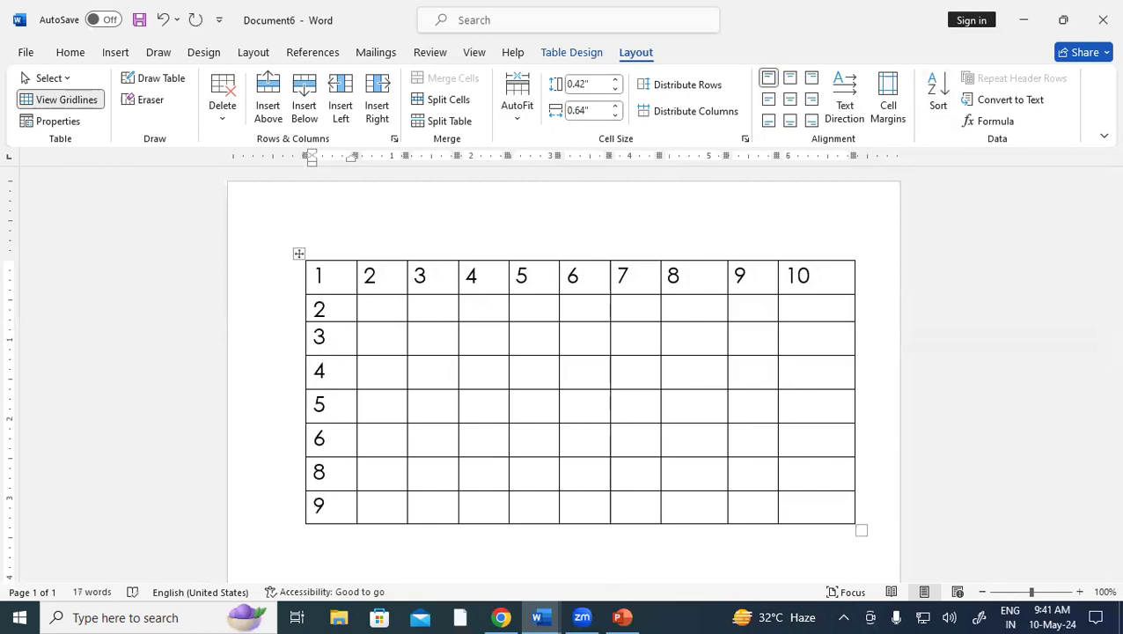
Step: Correct the last two numbers in the first column to 7 and 8
{"action": "left_click", "coordinate": [317, 276]}
{"action": "left_click_drag", "start_coordinate": [331, 475], "coordinate": [302, 473]}
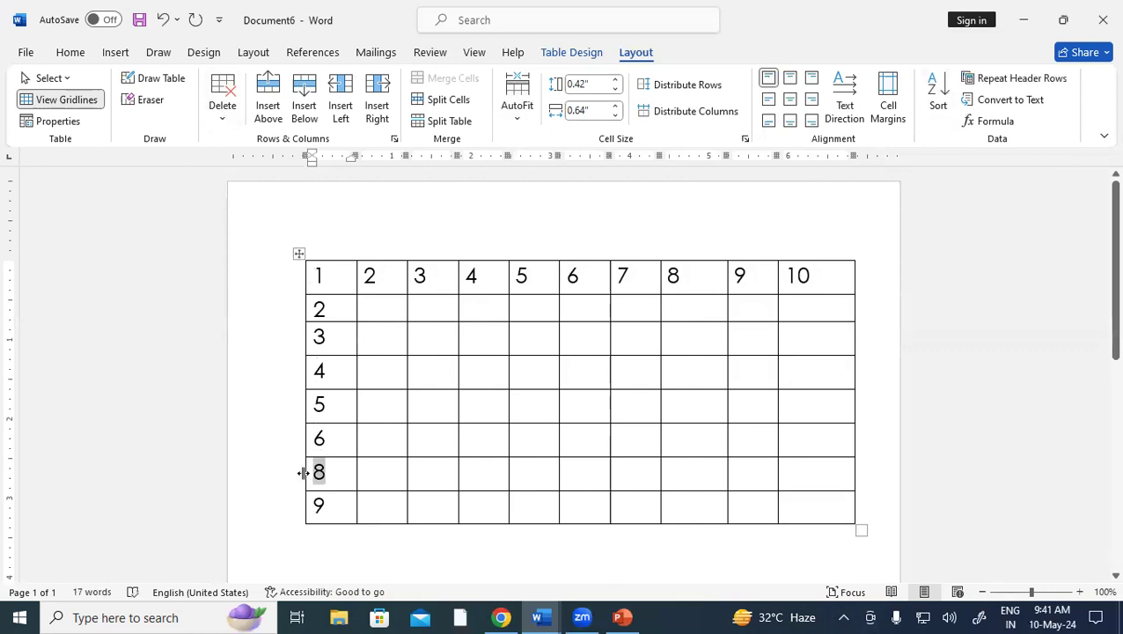
{"action": "type", "text": "7"}
{"action": "type", "text": "8"}
{"action": "key", "text": "BackSpace"}
{"action": "key", "text": "BackSpace"}
{"action": "type", "text": "8"}
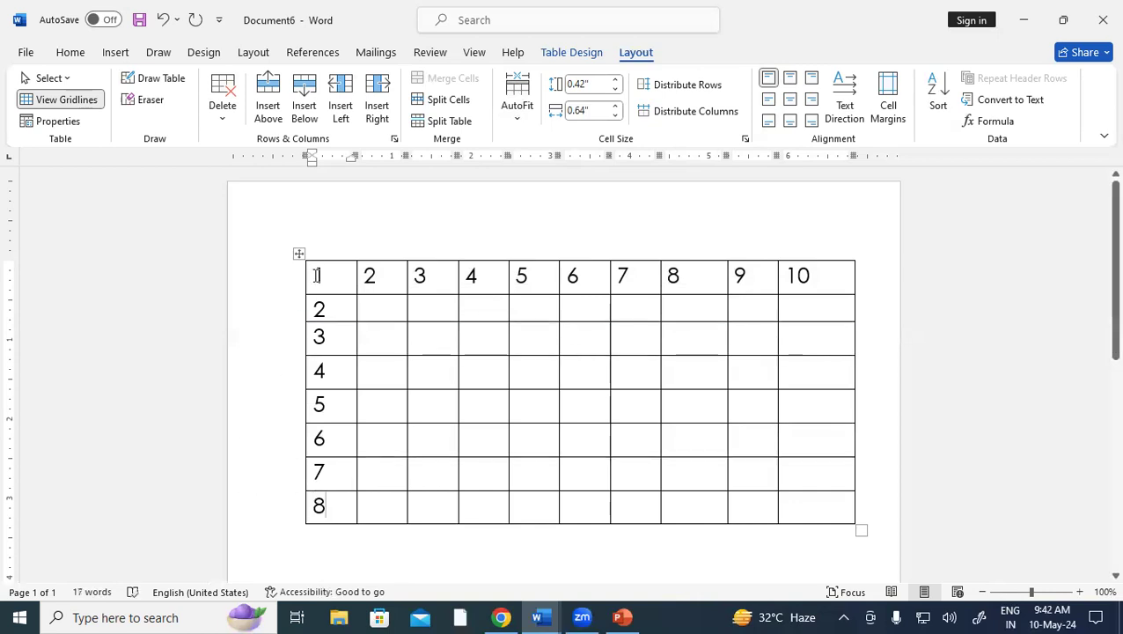
Step: Sort the table rows by the numbers in the first column in descending order
{"action": "left_click_drag", "start_coordinate": [314, 274], "coordinate": [321, 504]}
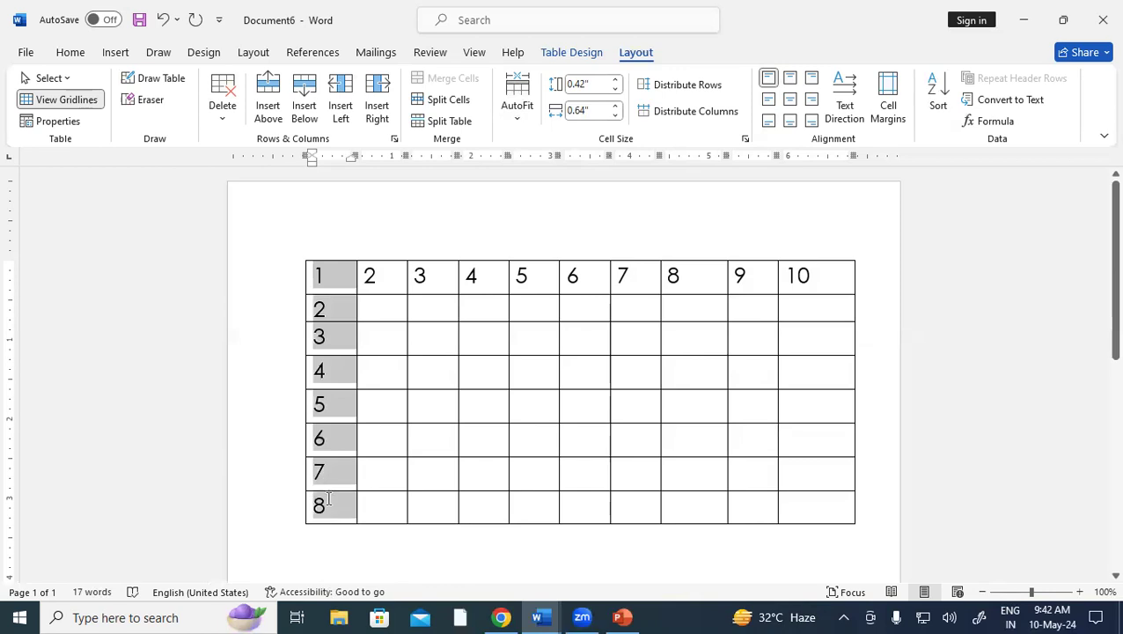
{"action": "left_click", "coordinate": [938, 95]}
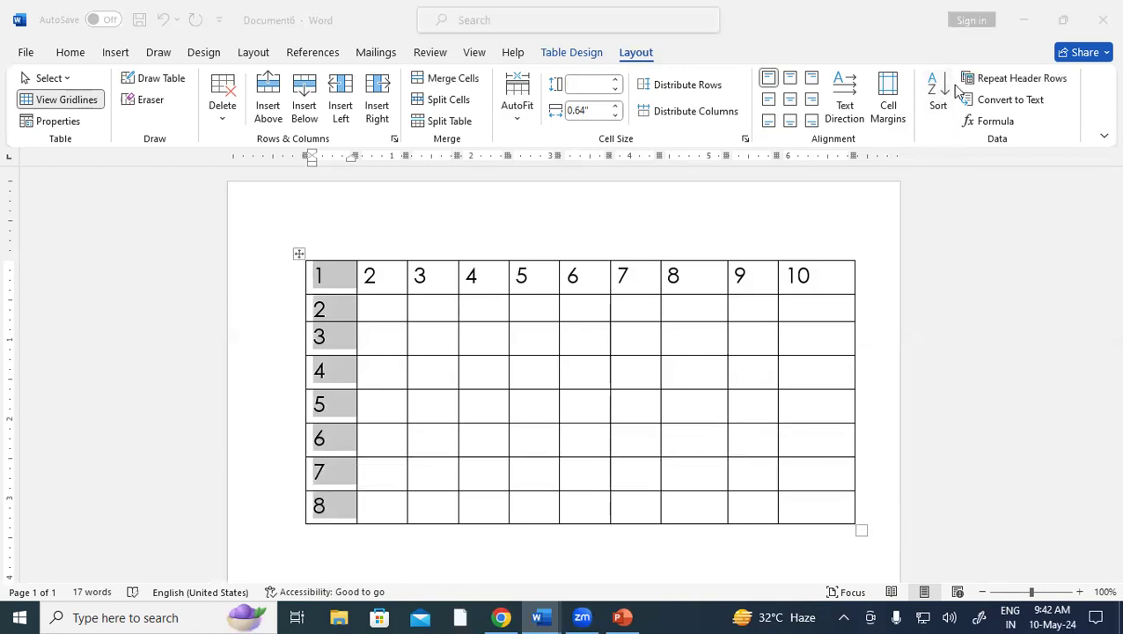
{"action": "left_click", "coordinate": [870, 268]}
{"action": "left_click", "coordinate": [832, 462]}
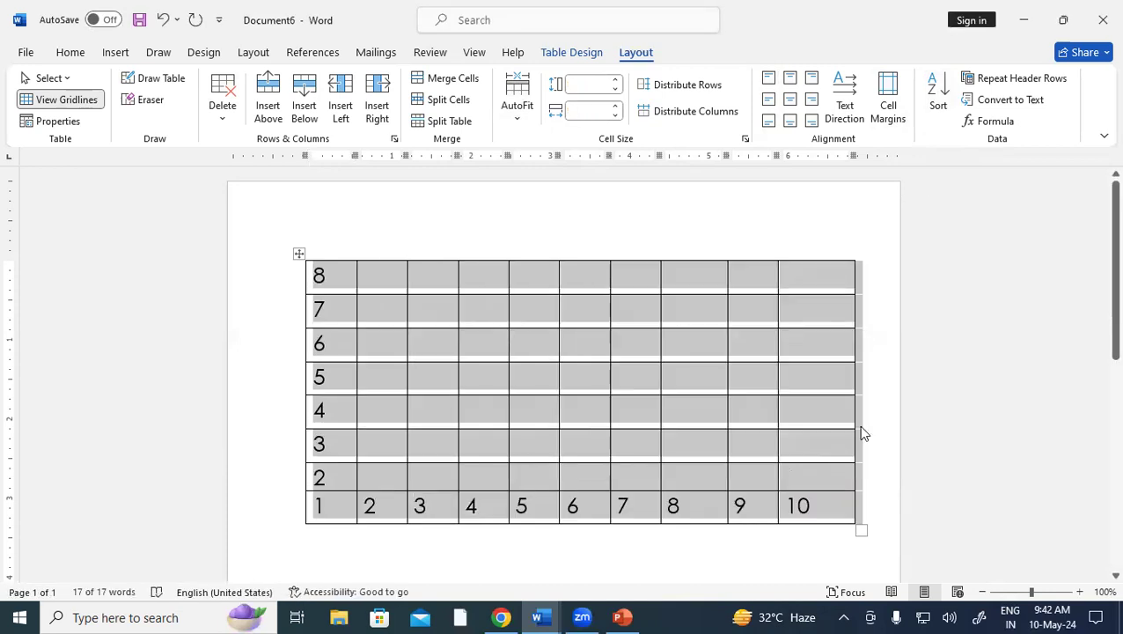
Step: Try to sort the whole selected table as text in ascending order
{"action": "left_click", "coordinate": [938, 95]}
{"action": "left_click", "coordinate": [880, 253]}
{"action": "left_click", "coordinate": [821, 461]}
{"action": "left_click", "coordinate": [937, 95]}
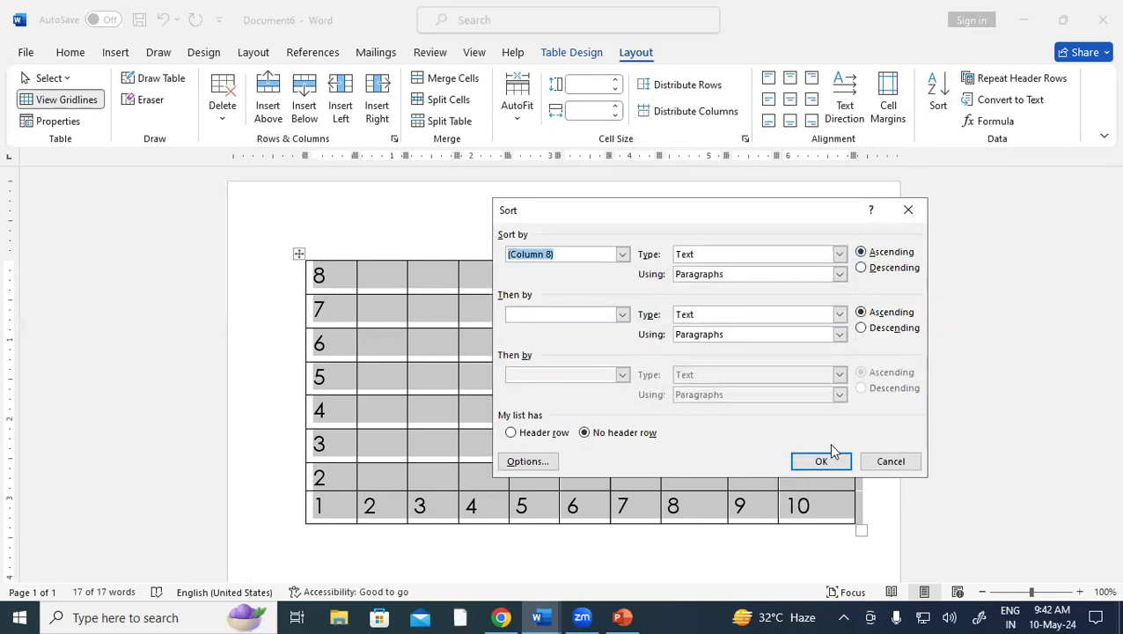
{"action": "left_click", "coordinate": [823, 459]}
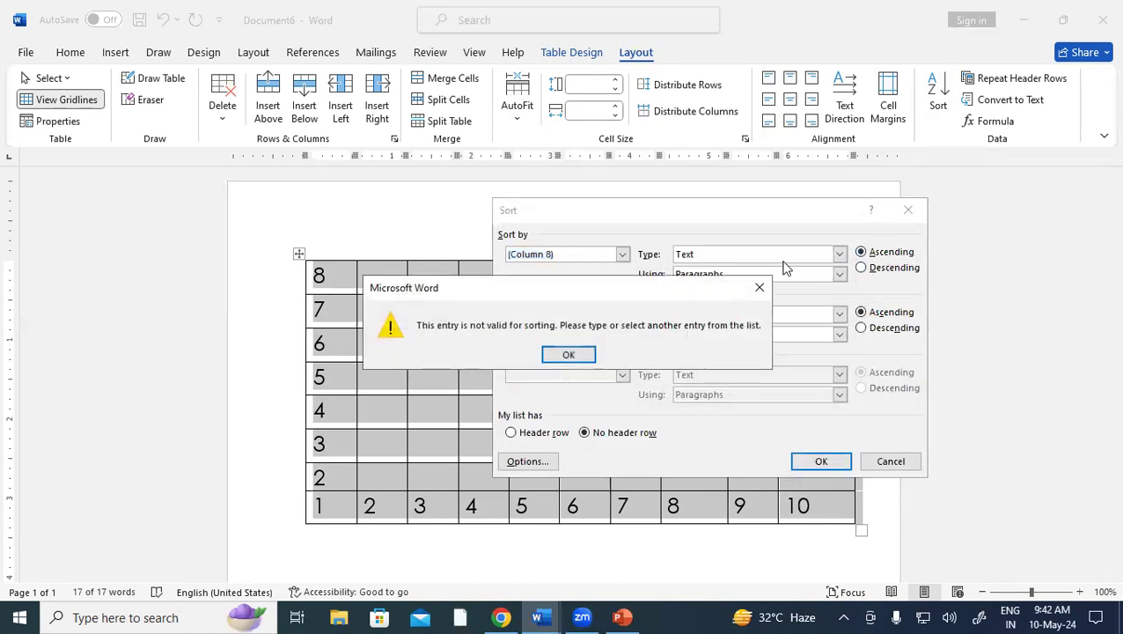
{"action": "left_click", "coordinate": [760, 287]}
{"action": "left_click", "coordinate": [908, 209]}
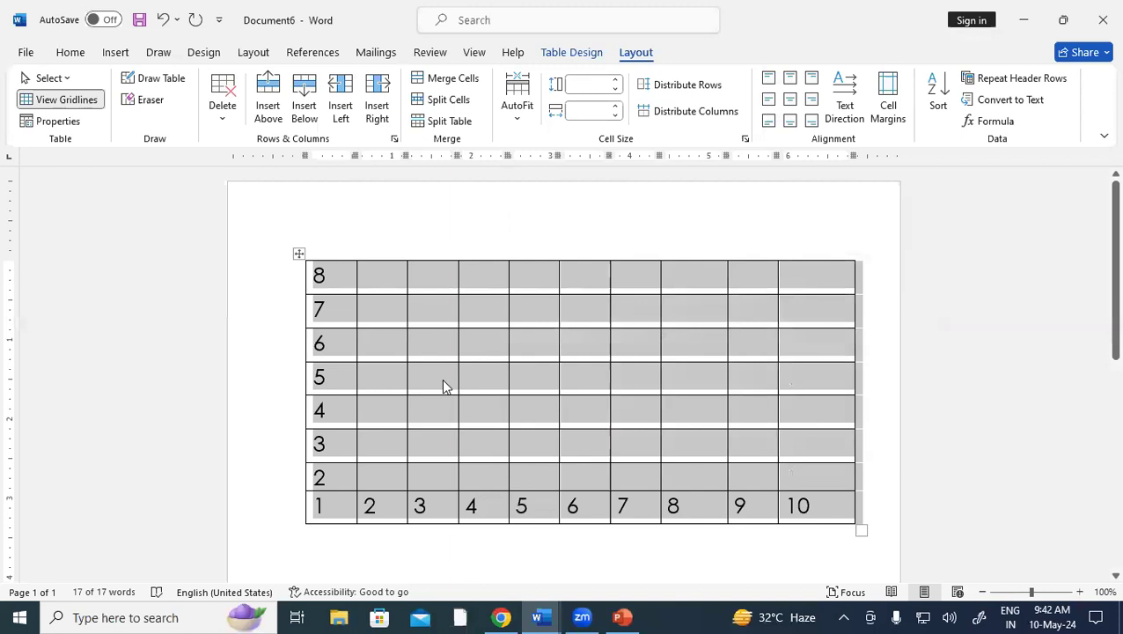
{"action": "left_click", "coordinate": [443, 384]}
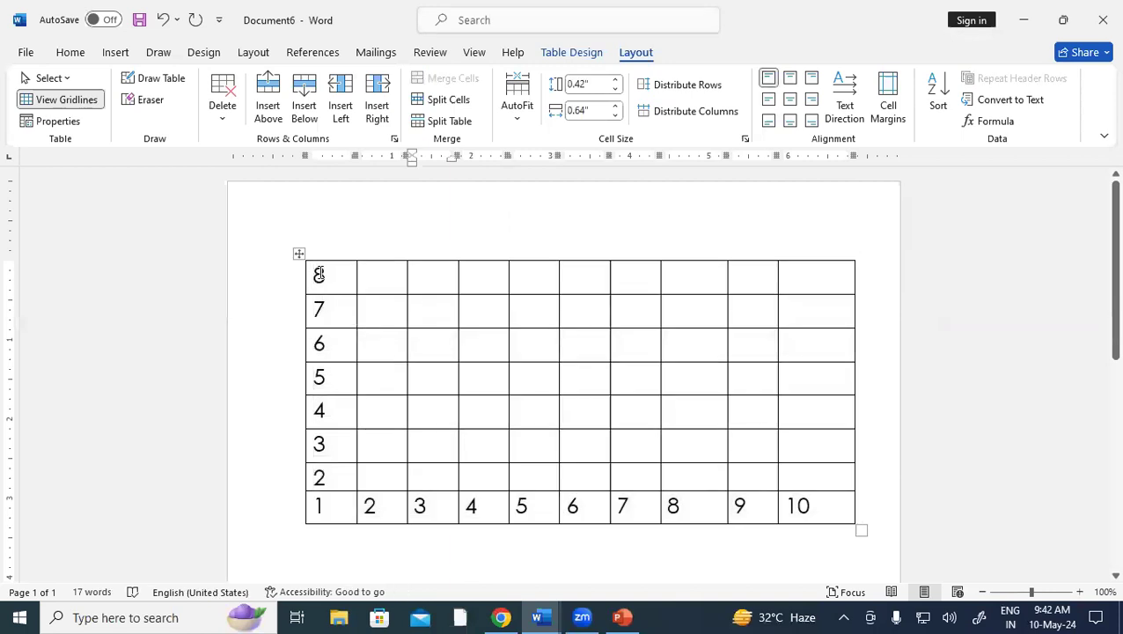
Step: Clear the numbers 2 to 10 from the table's last row, keeping the cells
{"action": "left_click_drag", "start_coordinate": [319, 274], "coordinate": [321, 503]}
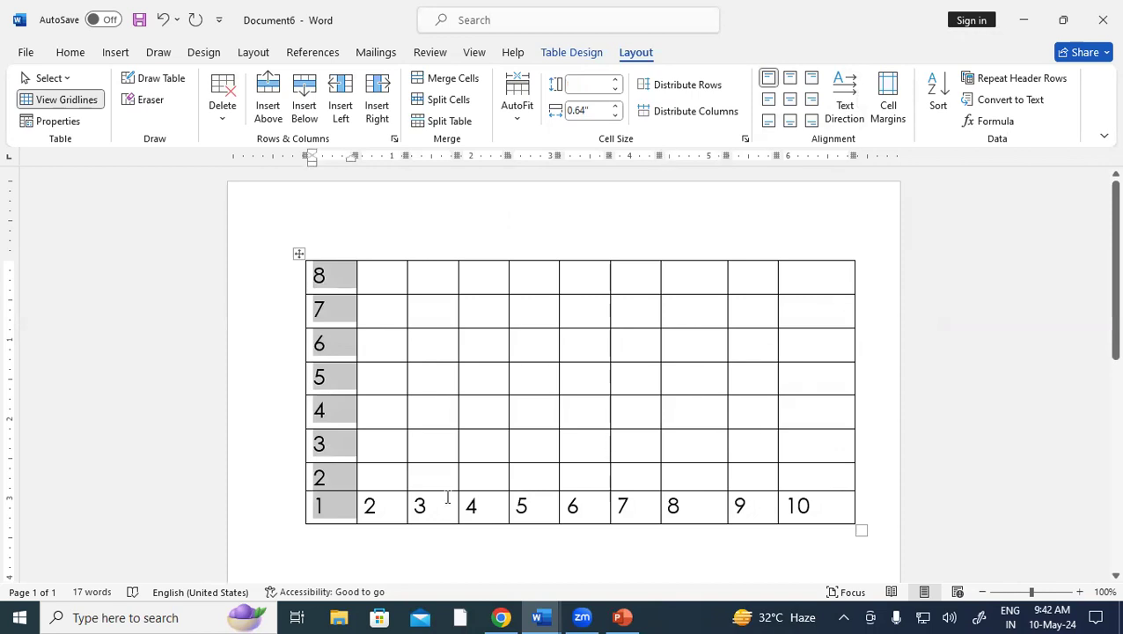
{"action": "left_click_drag", "start_coordinate": [368, 504], "coordinate": [819, 510]}
{"action": "key", "text": "BackSpace"}
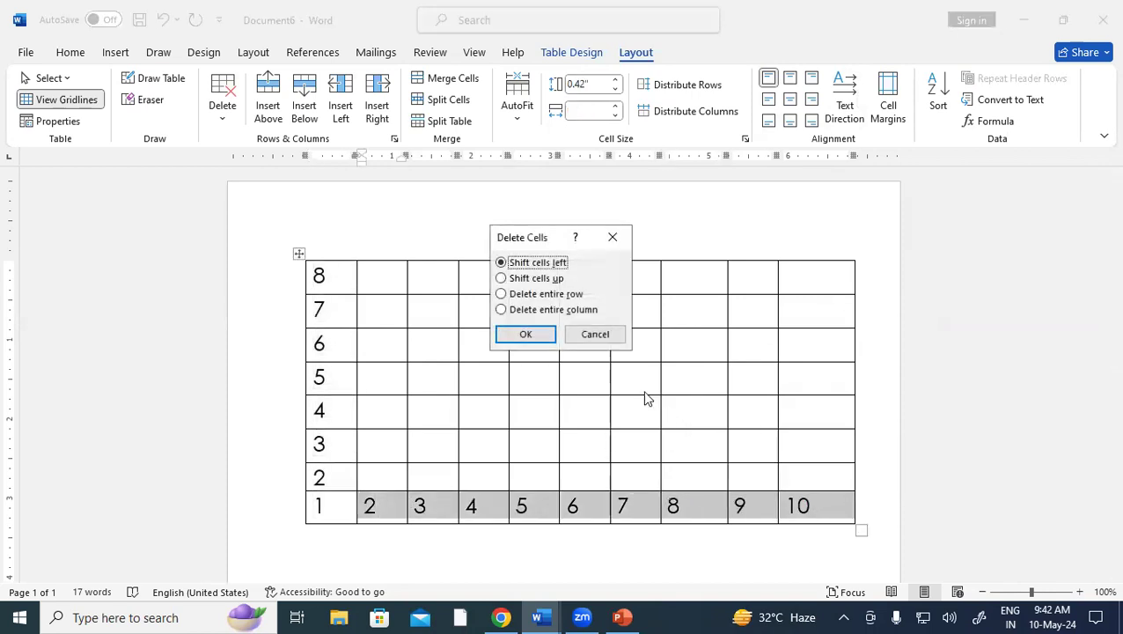
{"action": "left_click", "coordinate": [613, 237]}
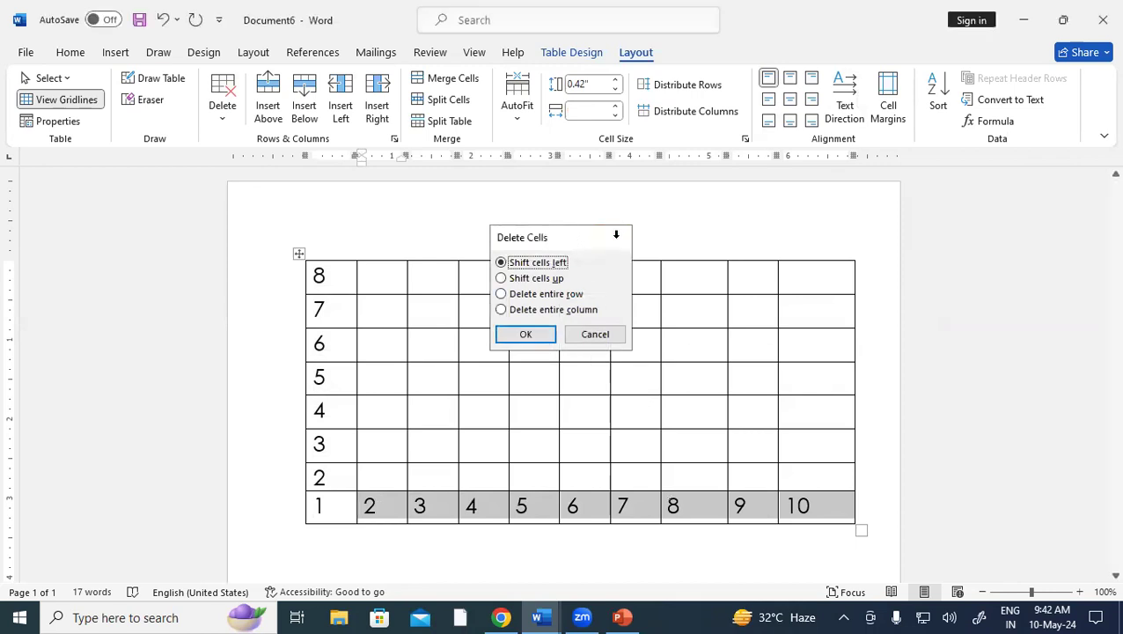
{"action": "key", "text": "Delete"}
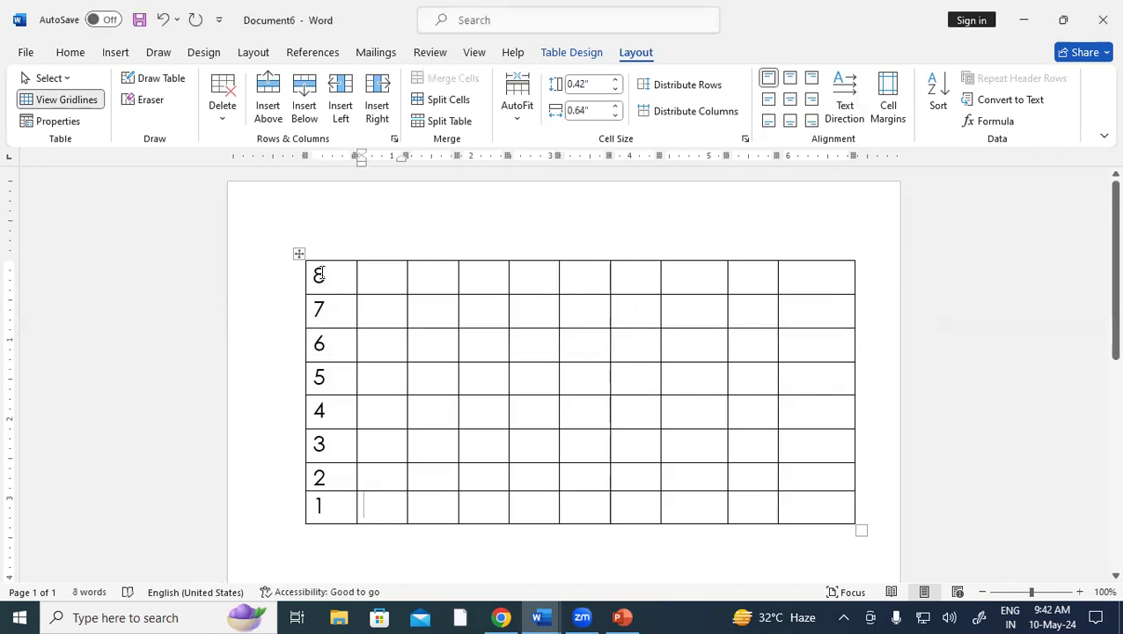
Step: Try to sort the table by its first column as text, first in descending and again in ascending order
{"action": "left_click_drag", "start_coordinate": [318, 273], "coordinate": [331, 508]}
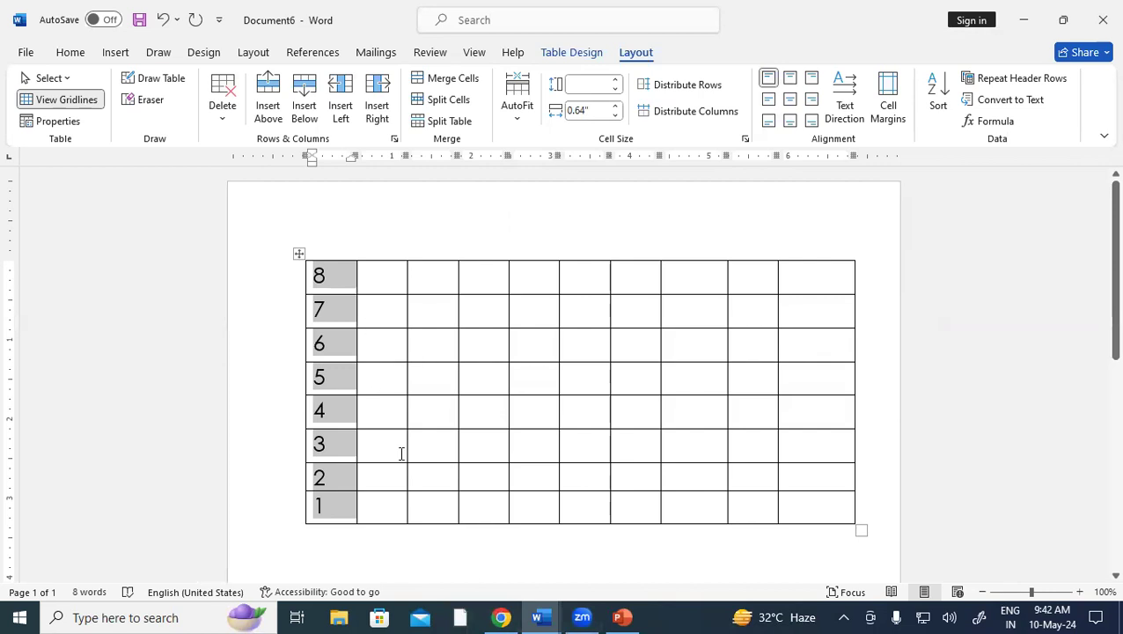
{"action": "left_click", "coordinate": [937, 98]}
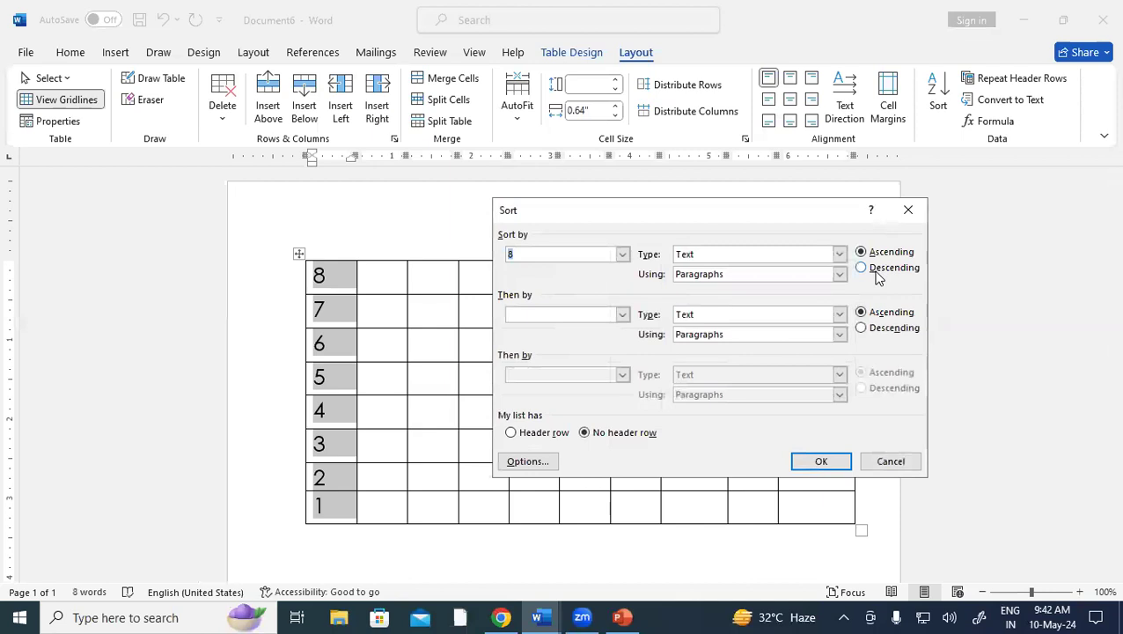
{"action": "left_click", "coordinate": [877, 276]}
{"action": "left_click", "coordinate": [839, 465]}
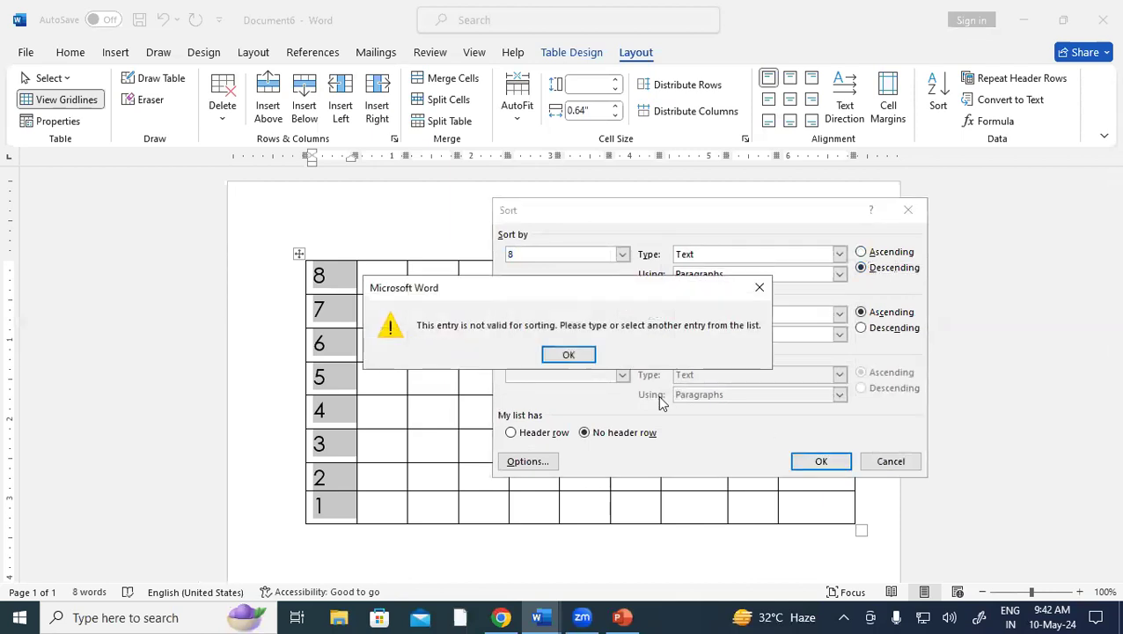
{"action": "left_click", "coordinate": [568, 353]}
{"action": "left_click", "coordinate": [863, 252]}
{"action": "left_click", "coordinate": [822, 462]}
{"action": "left_click", "coordinate": [758, 288]}
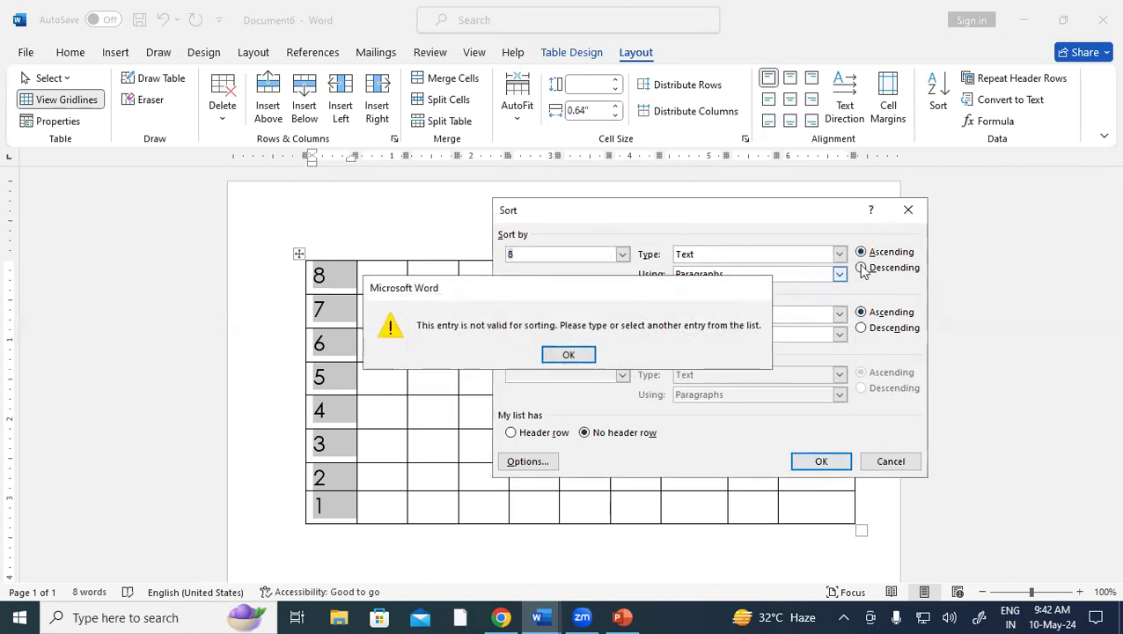
{"action": "left_click", "coordinate": [907, 210]}
{"action": "left_click", "coordinate": [587, 408]}
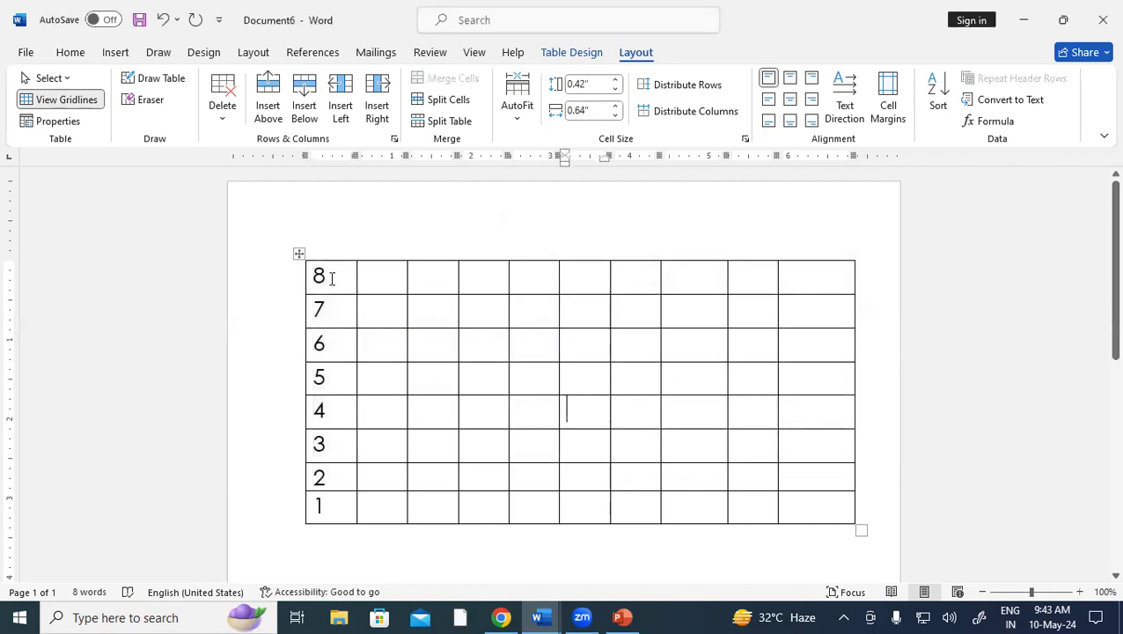
Step: Try to sort by the first column in ascending order with the secondary sort level set to descending
{"action": "left_click_drag", "start_coordinate": [314, 271], "coordinate": [318, 506]}
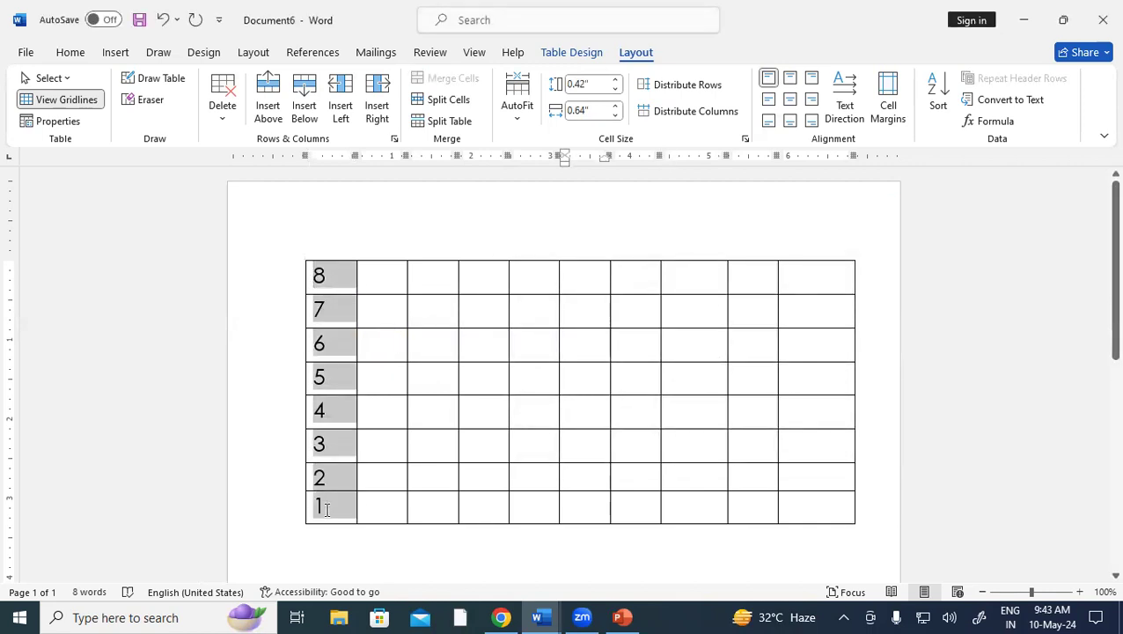
{"action": "left_click", "coordinate": [938, 91]}
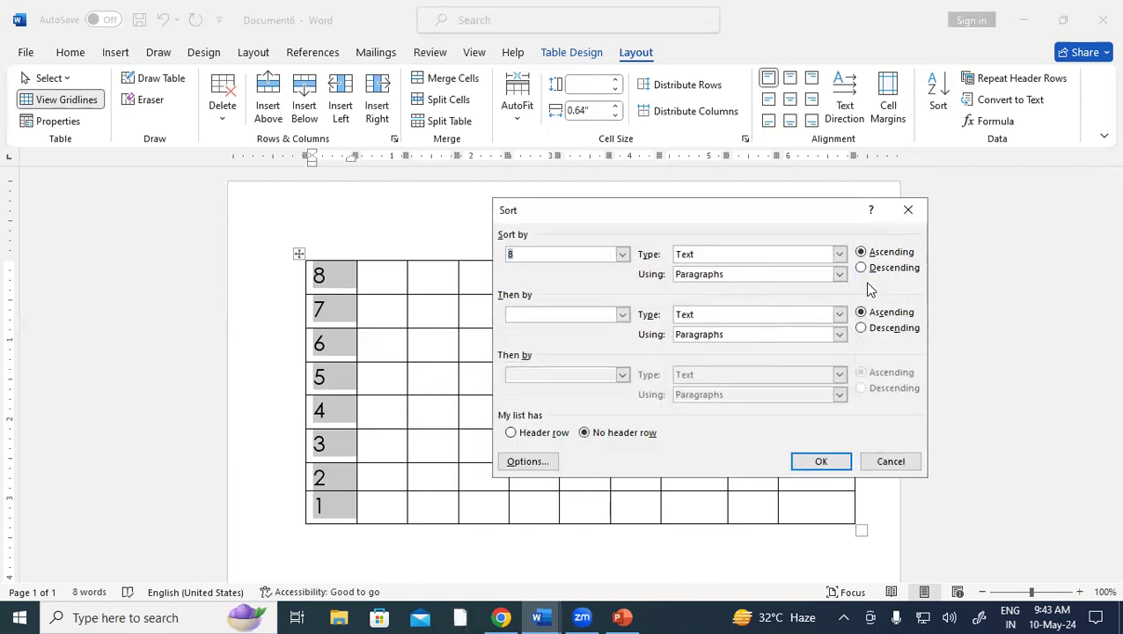
{"action": "left_click", "coordinate": [861, 328]}
{"action": "left_click", "coordinate": [828, 464]}
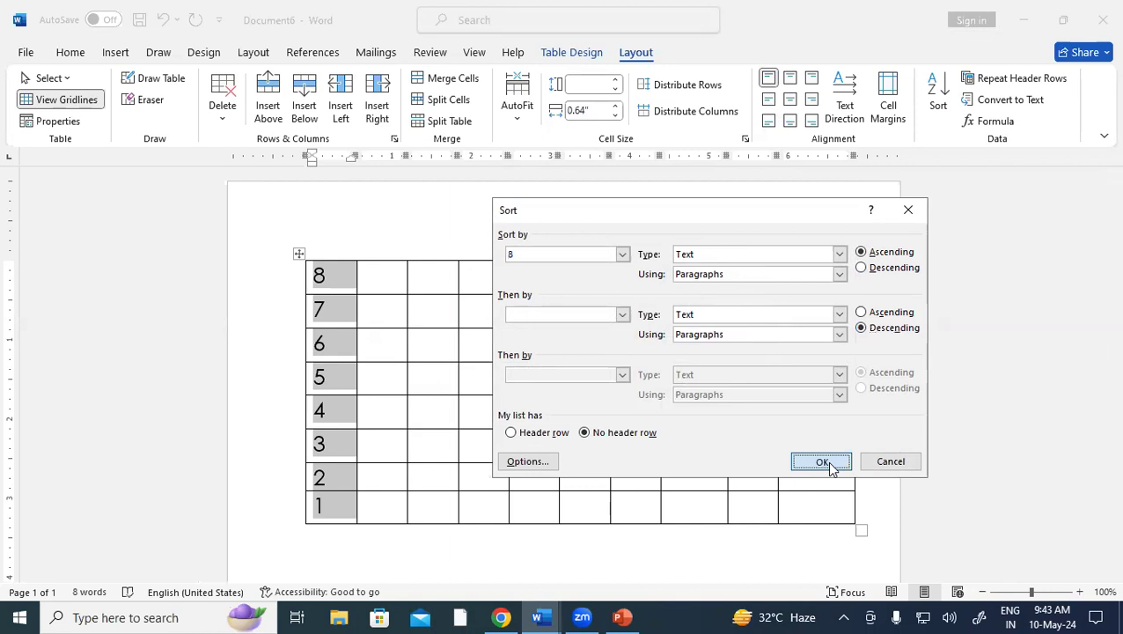
{"action": "left_click", "coordinate": [759, 286]}
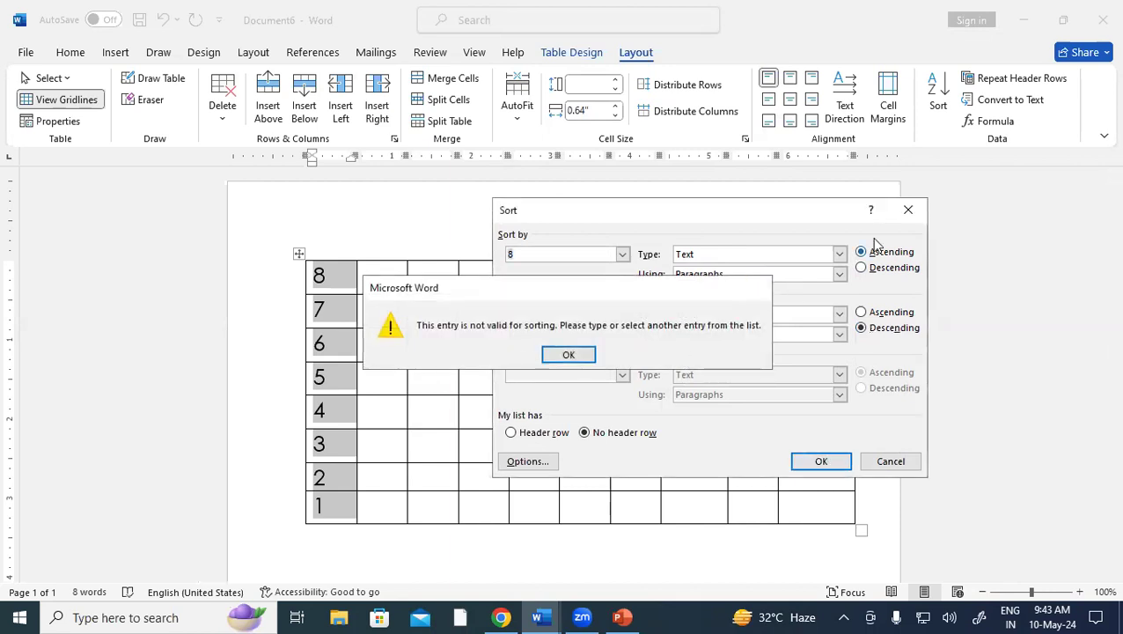
{"action": "left_click", "coordinate": [910, 210]}
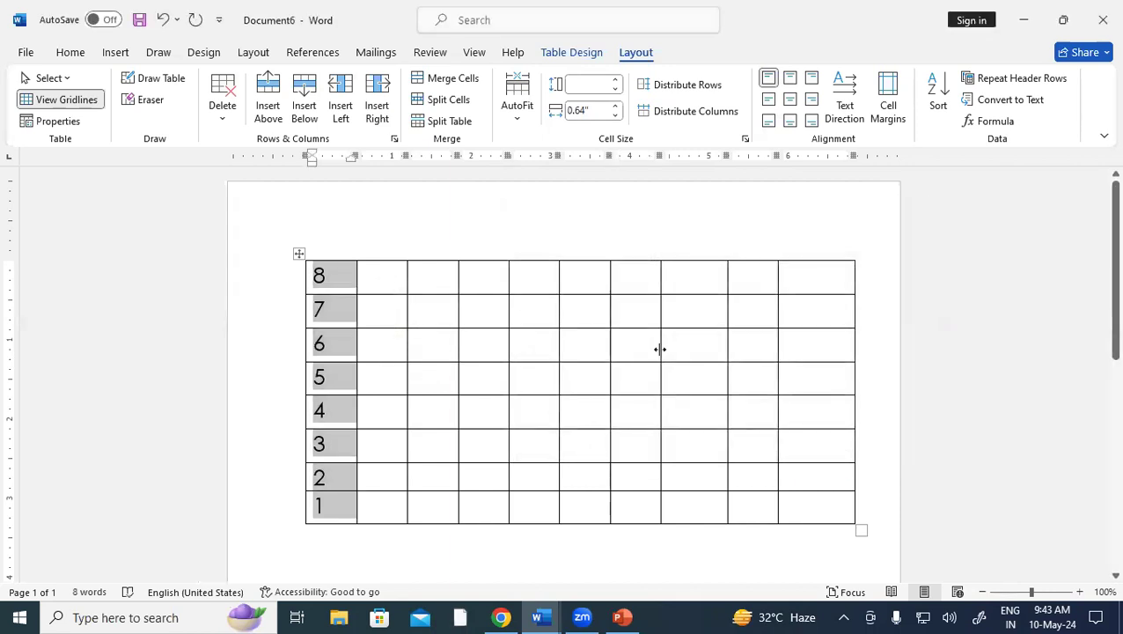
Step: Undo the clearing of the last row and the descending sort of the table
{"action": "key", "text": "ctrl+z"}
{"action": "key", "text": "ctrl+z"}
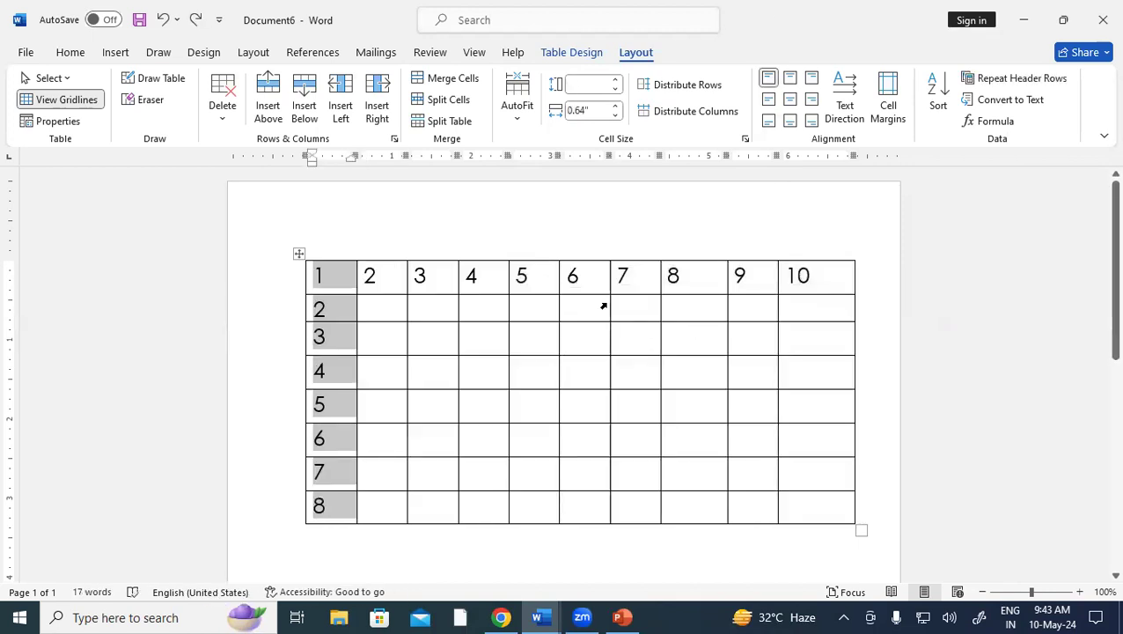
{"action": "left_click", "coordinate": [674, 336]}
Step: Clear the numbers 2 to 10 from the table's first row, keeping the cells in place
{"action": "left_click_drag", "start_coordinate": [370, 276], "coordinate": [797, 293]}
{"action": "key", "text": "BackSpace"}
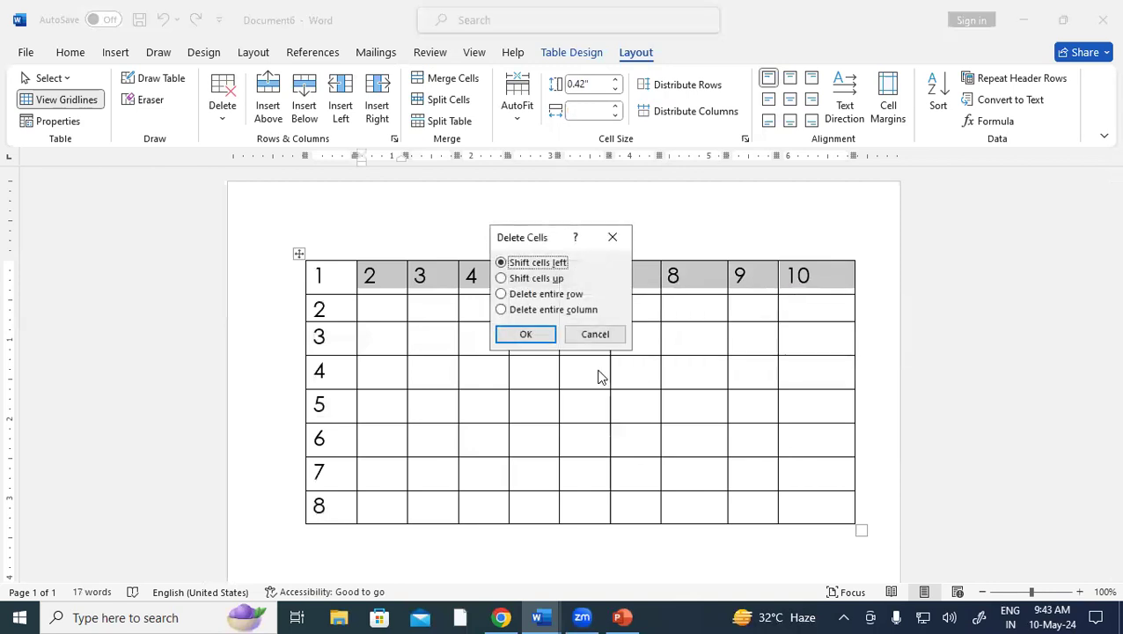
{"action": "left_click", "coordinate": [526, 335]}
{"action": "key", "text": "ctrl+z"}
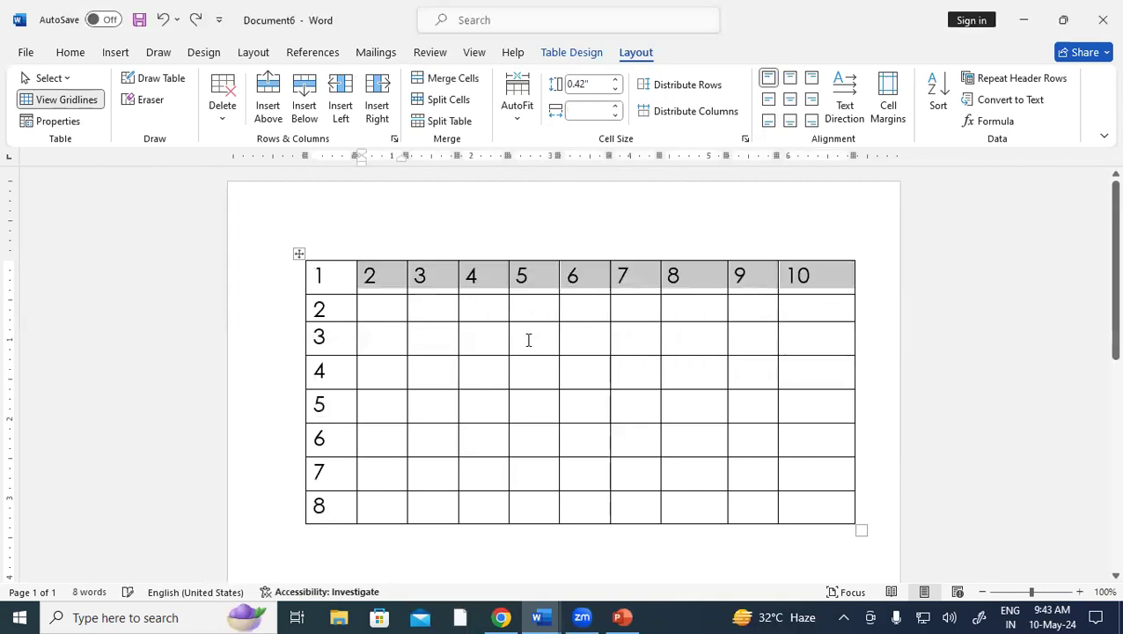
{"action": "key", "text": "Delete"}
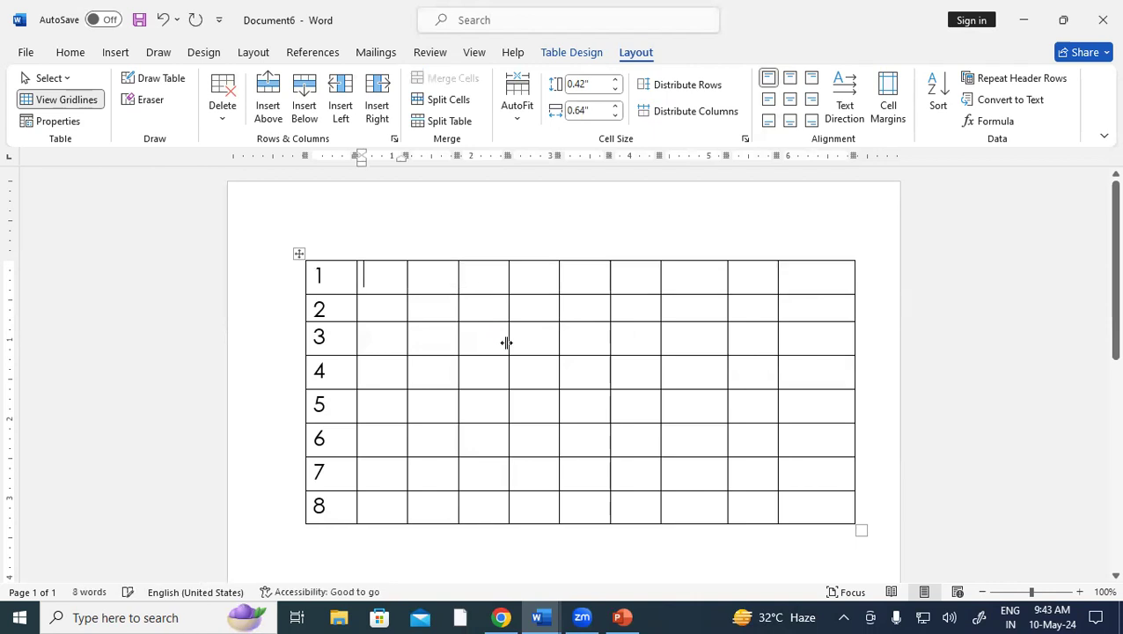
{"action": "left_click", "coordinate": [485, 407]}
Step: Sort the table by the numbers in the first column in descending order, with no header row
{"action": "left_click_drag", "start_coordinate": [318, 277], "coordinate": [319, 503]}
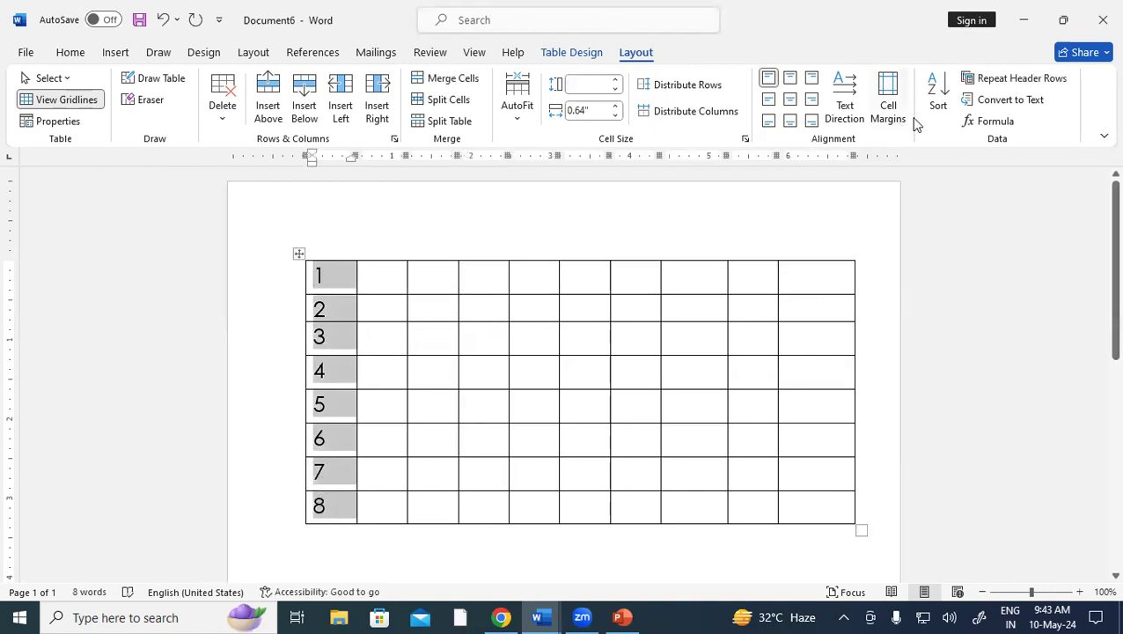
{"action": "left_click", "coordinate": [935, 93]}
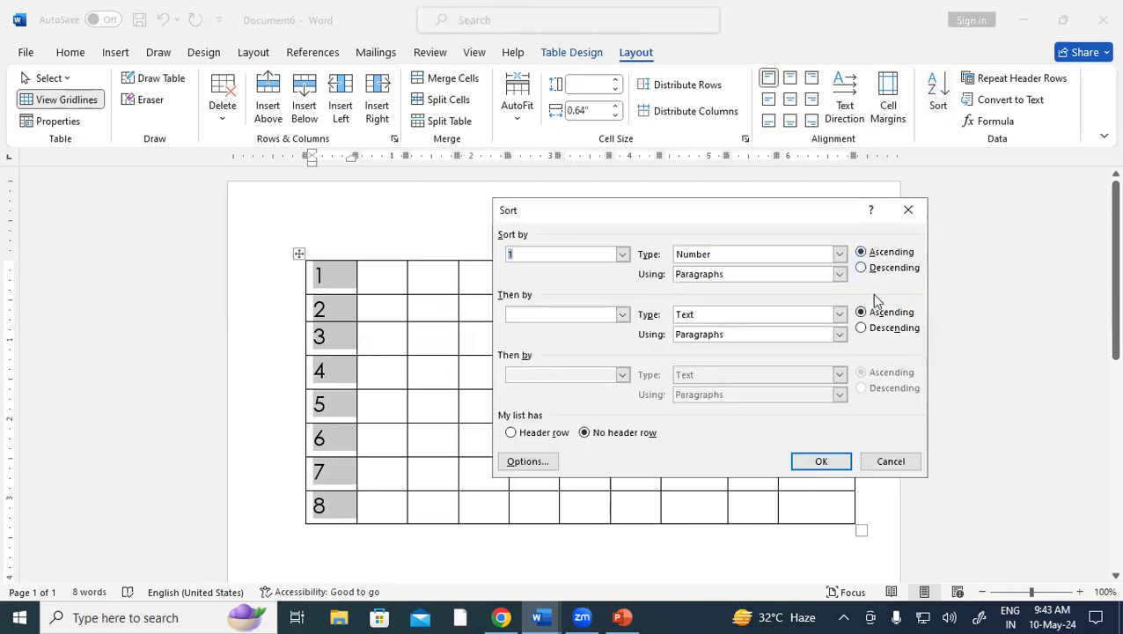
{"action": "left_click", "coordinate": [881, 273]}
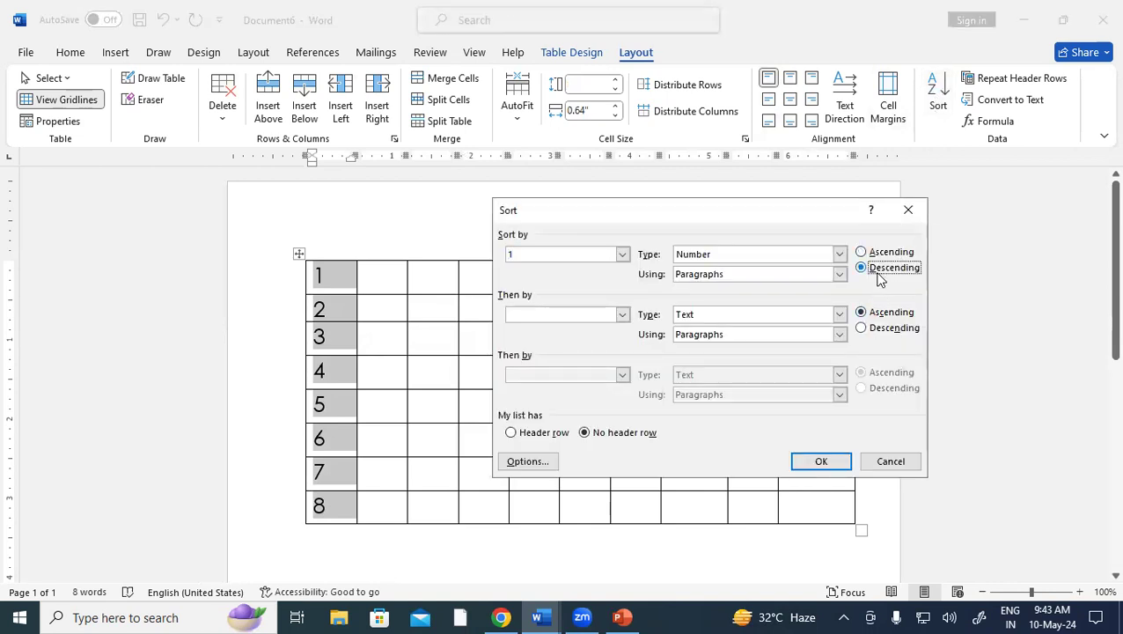
{"action": "left_click", "coordinate": [825, 461]}
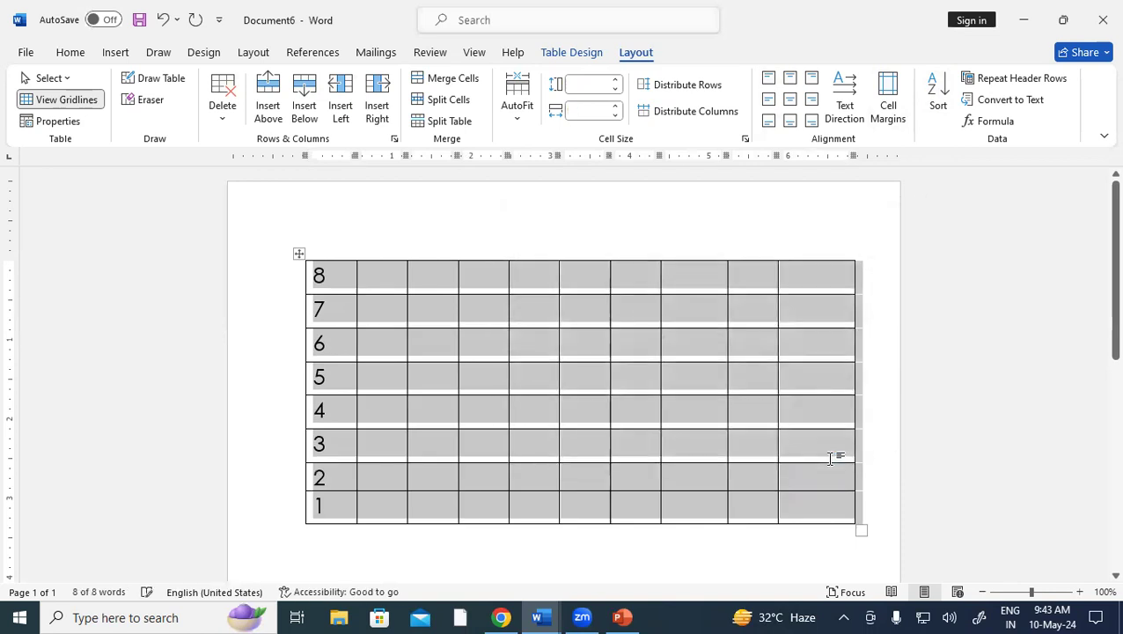
Step: Try to sort all the selected table rows back by the first column in ascending order as text
{"action": "left_click", "coordinate": [935, 95]}
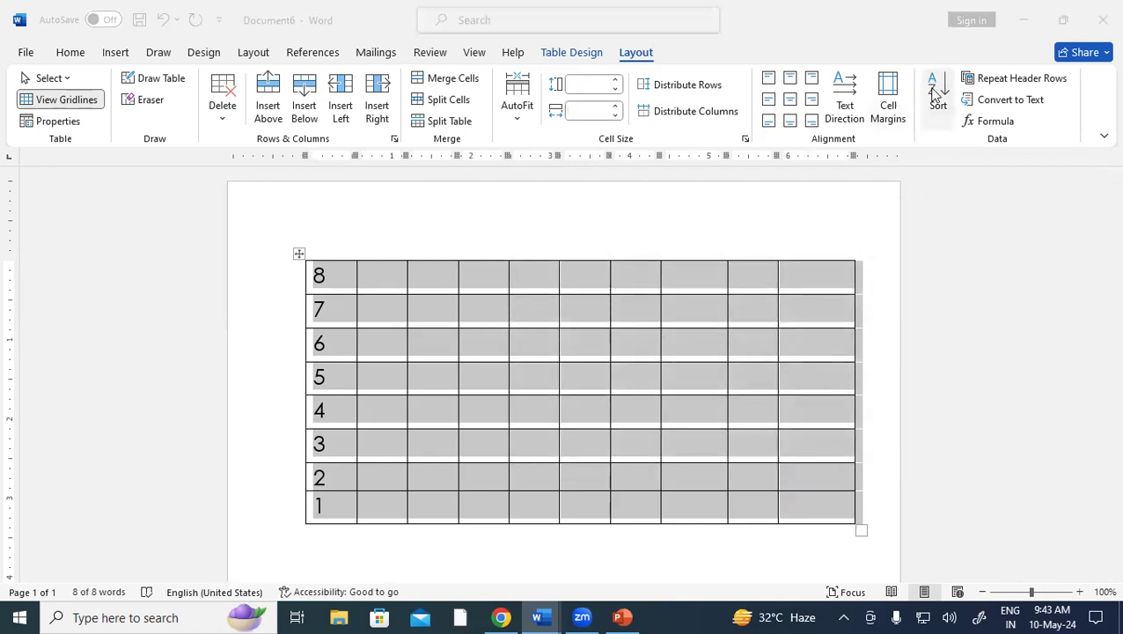
{"action": "left_click", "coordinate": [861, 253]}
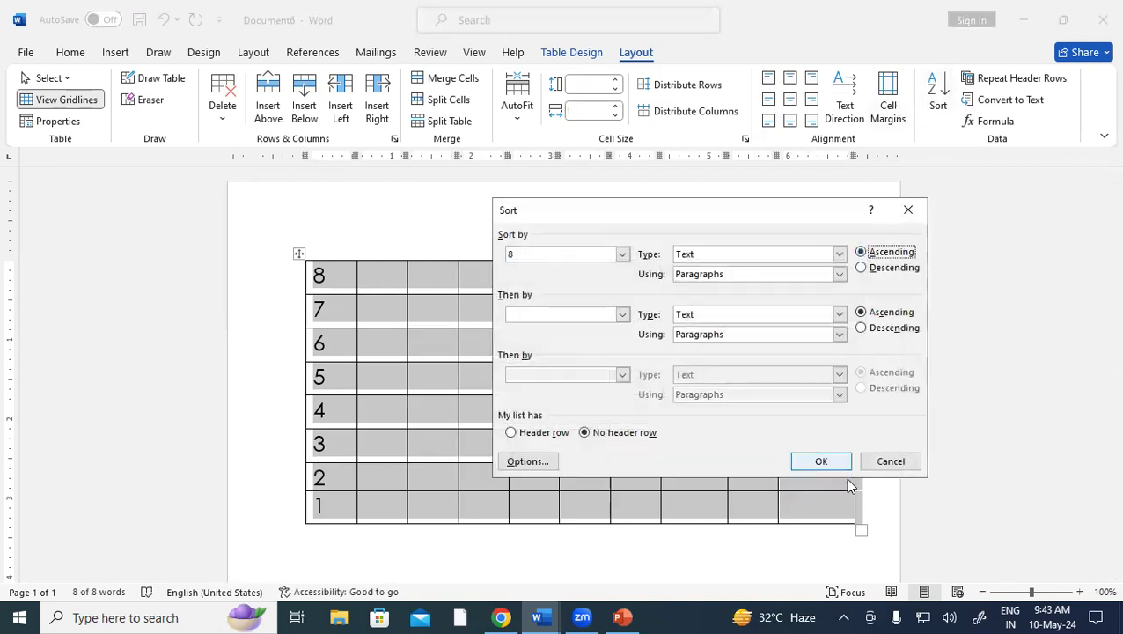
{"action": "left_click", "coordinate": [827, 461]}
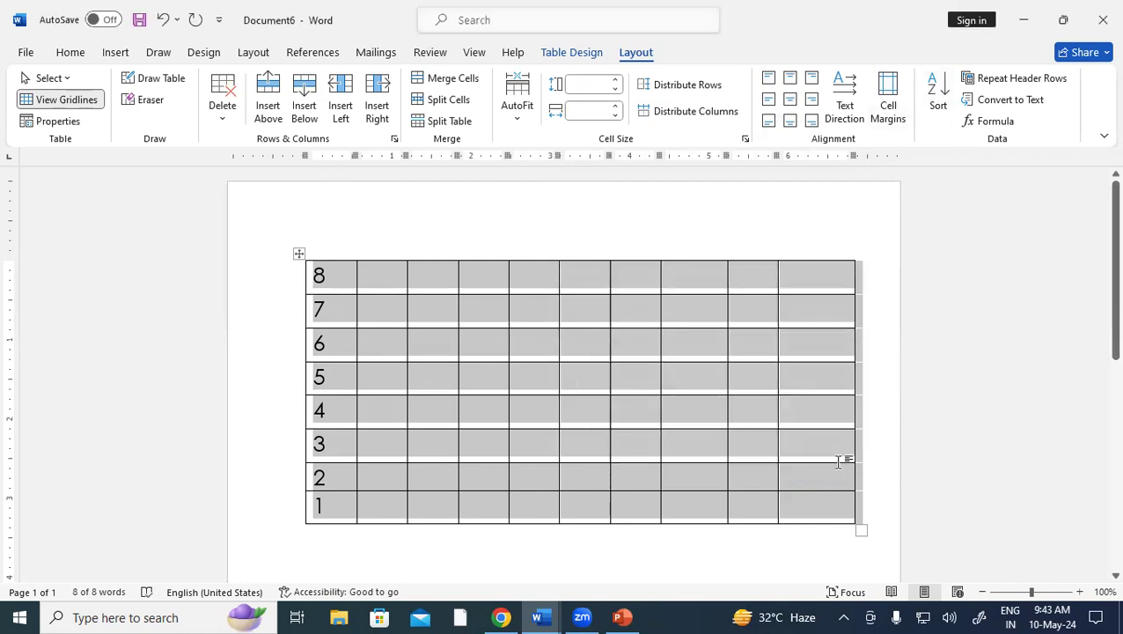
{"action": "left_click", "coordinate": [829, 453]}
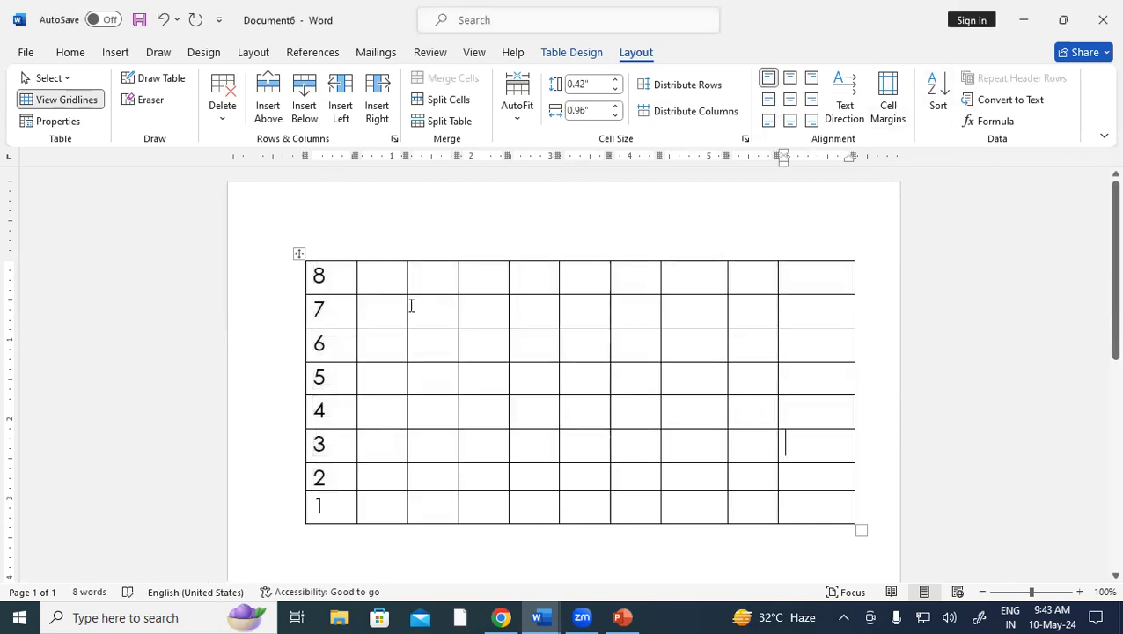
Step: Try the ascending text sort with only the first column's cells from 8 to 1 selected
{"action": "left_click_drag", "start_coordinate": [317, 275], "coordinate": [319, 503]}
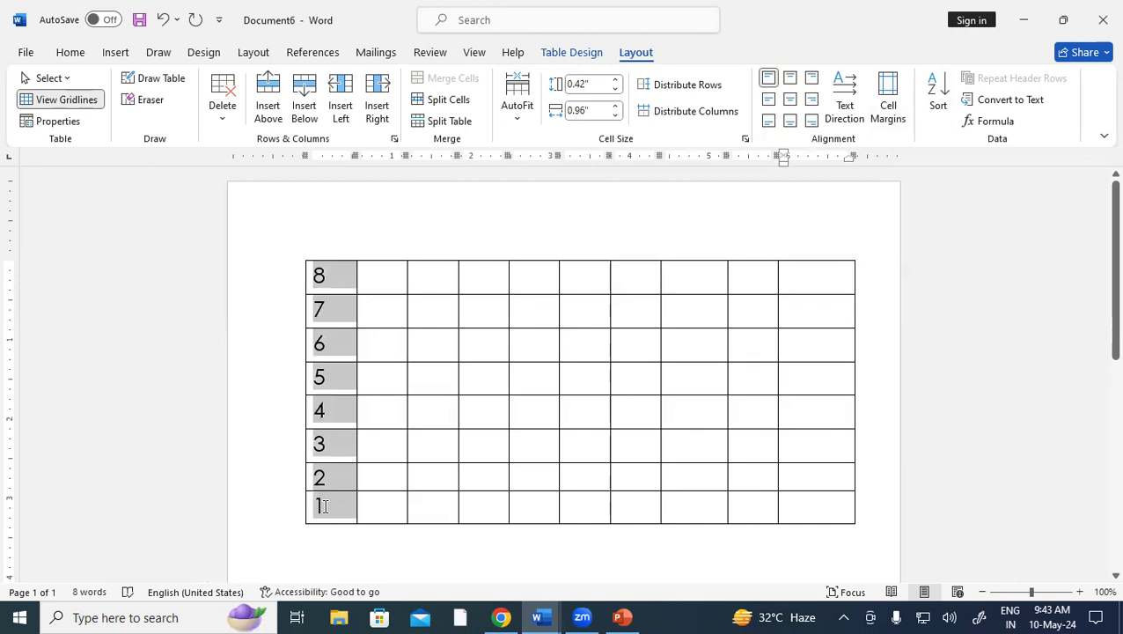
{"action": "left_click", "coordinate": [937, 97]}
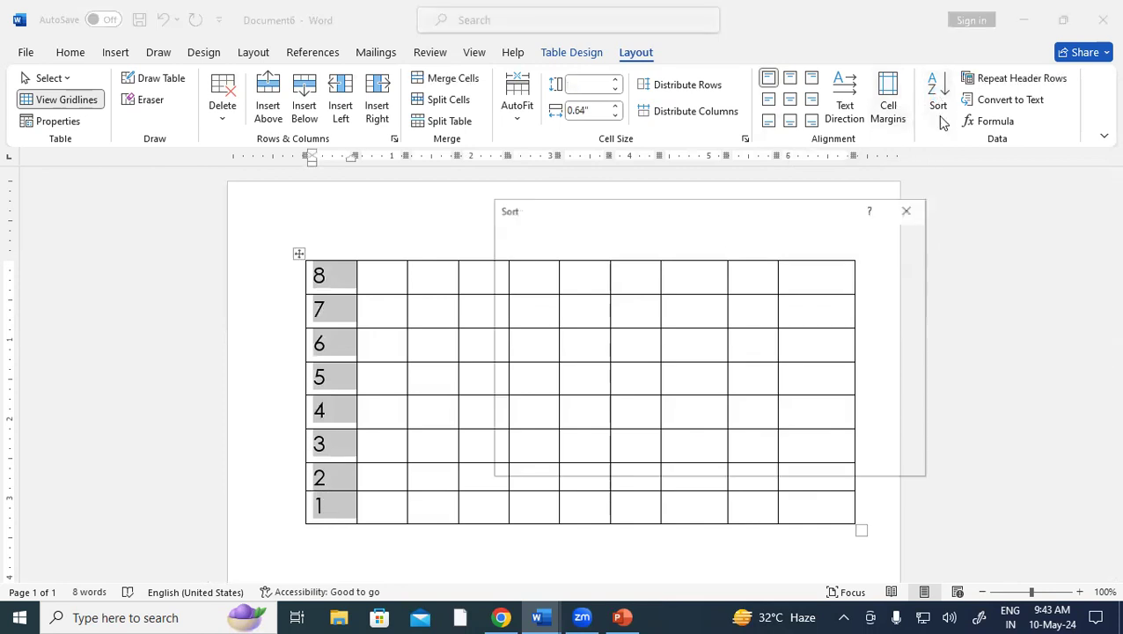
{"action": "left_click", "coordinate": [822, 460]}
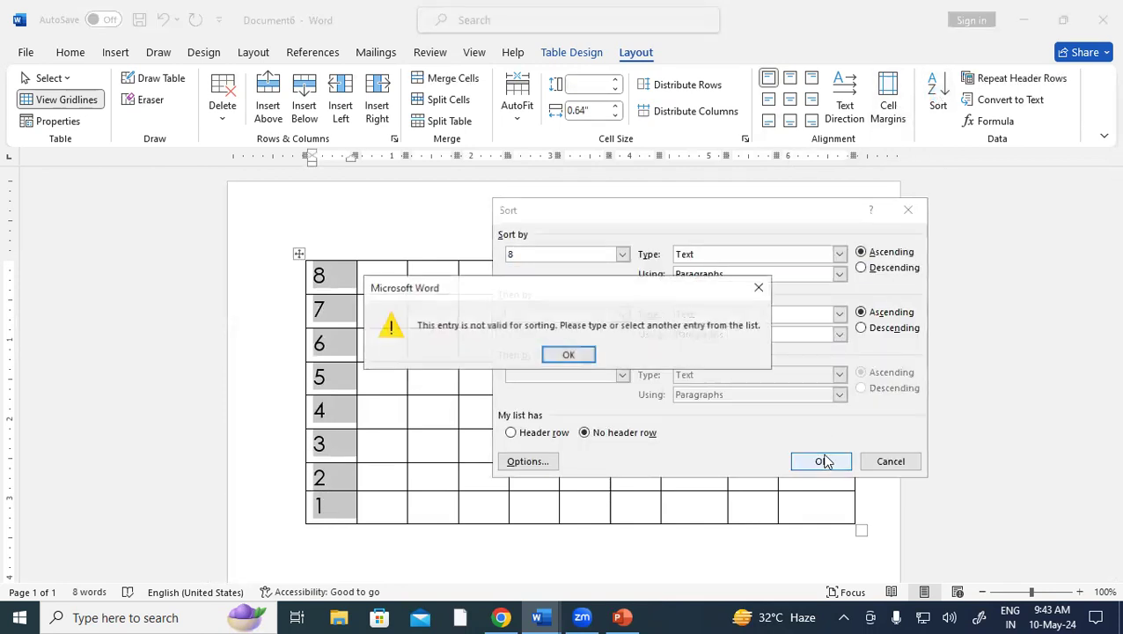
{"action": "left_click", "coordinate": [569, 354]}
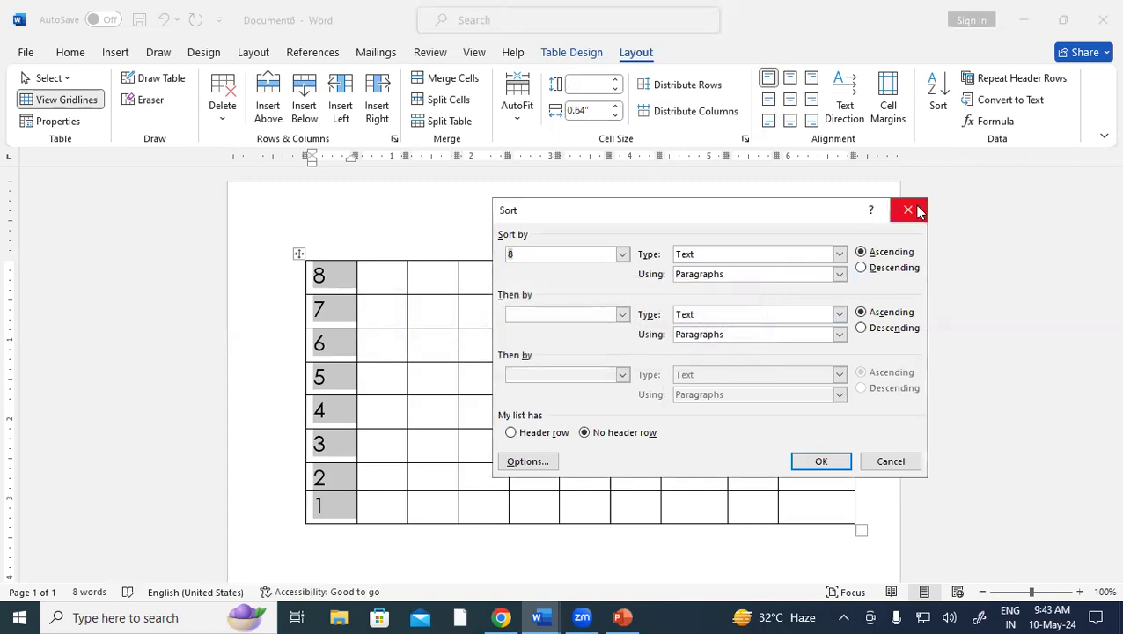
{"action": "left_click", "coordinate": [908, 210]}
{"action": "left_click", "coordinate": [628, 317]}
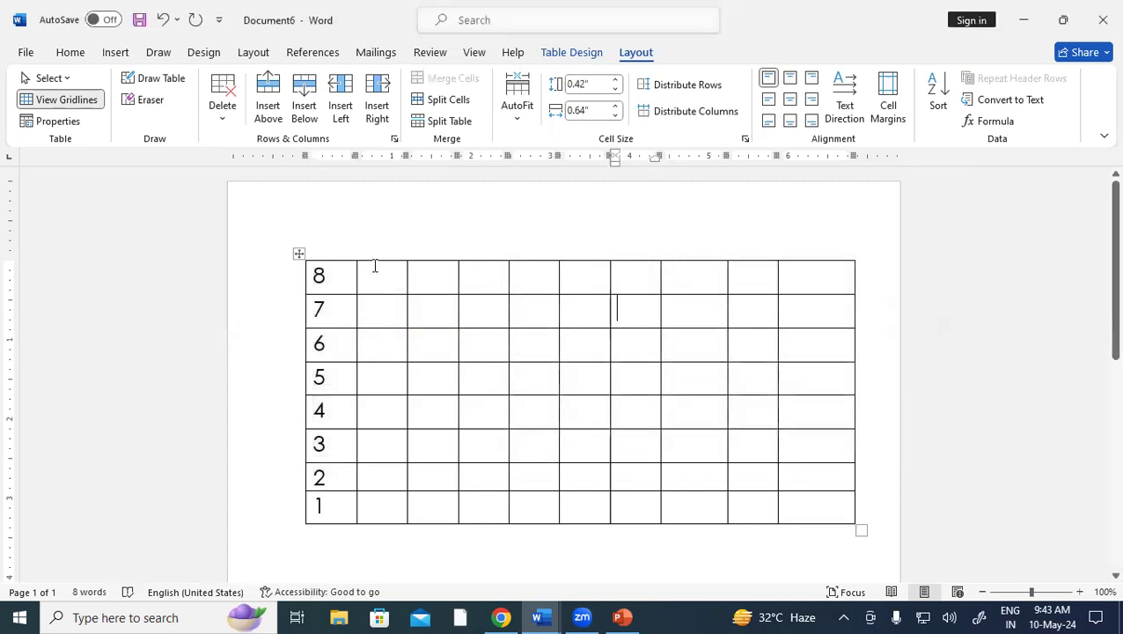
Step: Try to sort the first column's cells from 8 to 1 in descending order as text, with no header row
{"action": "left_click_drag", "start_coordinate": [321, 512], "coordinate": [318, 280]}
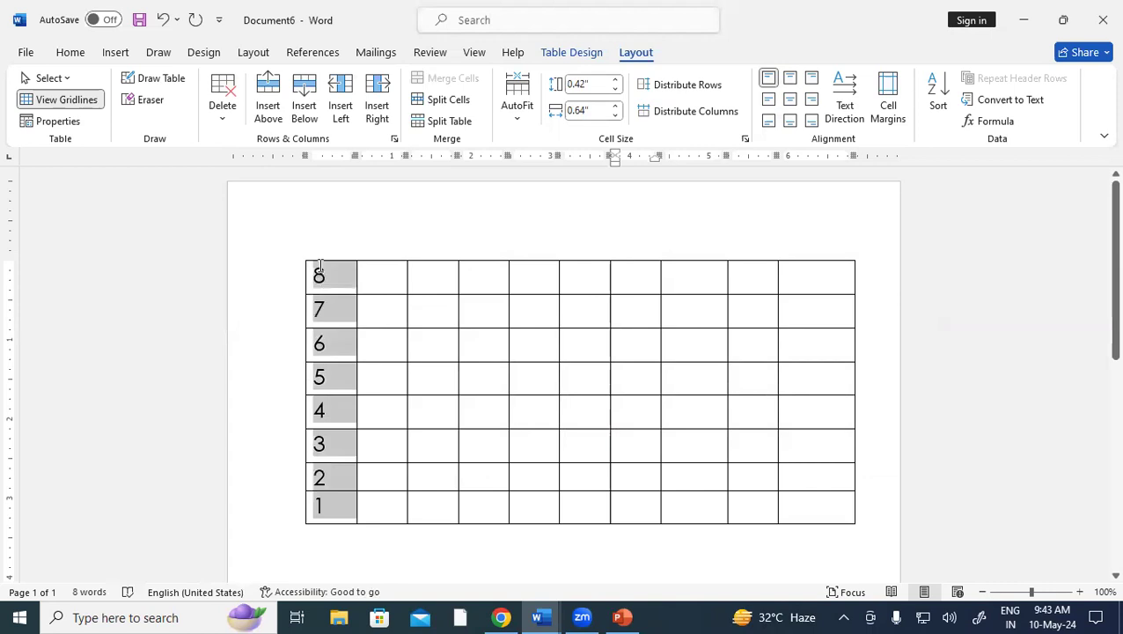
{"action": "left_click", "coordinate": [938, 91]}
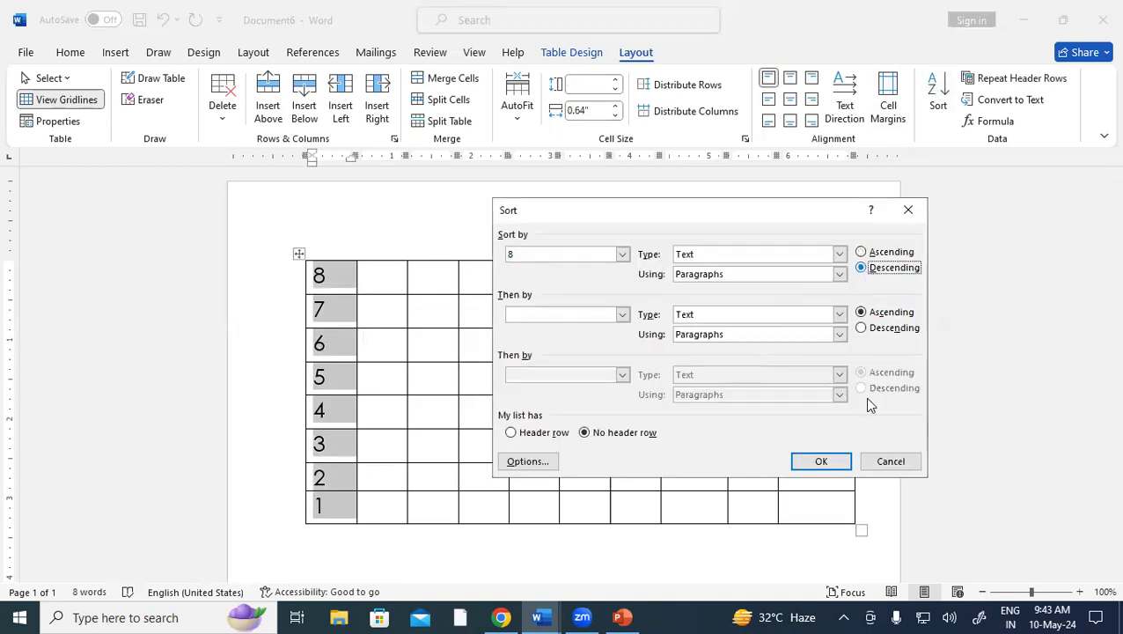
{"action": "left_click", "coordinate": [835, 461]}
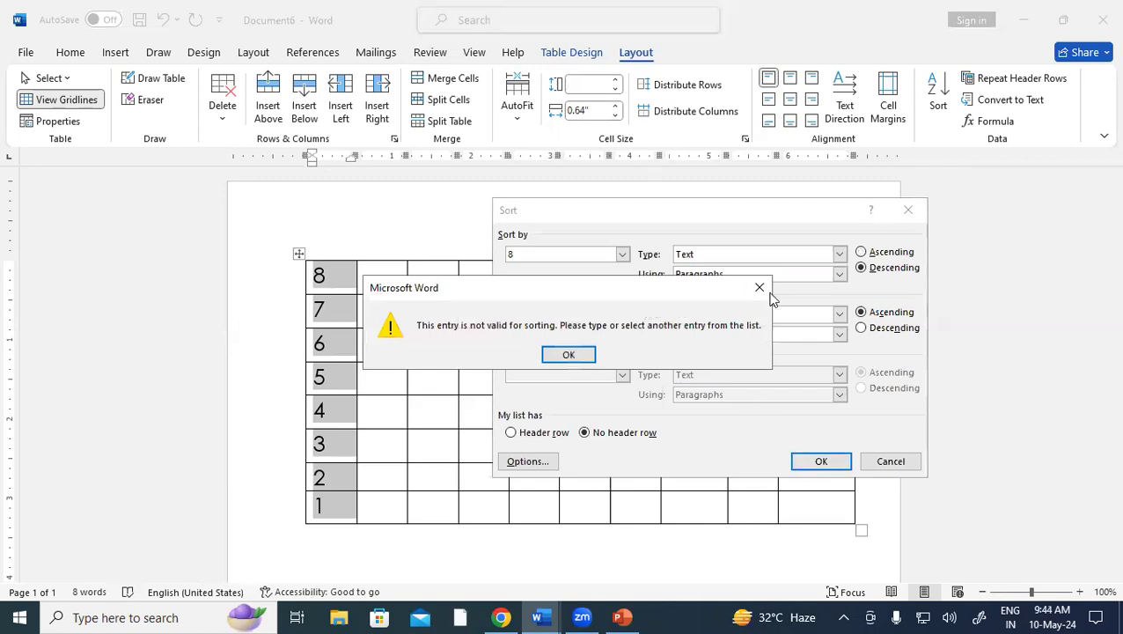
{"action": "left_click", "coordinate": [759, 287]}
{"action": "left_click", "coordinate": [863, 327]}
{"action": "left_click", "coordinate": [821, 462]}
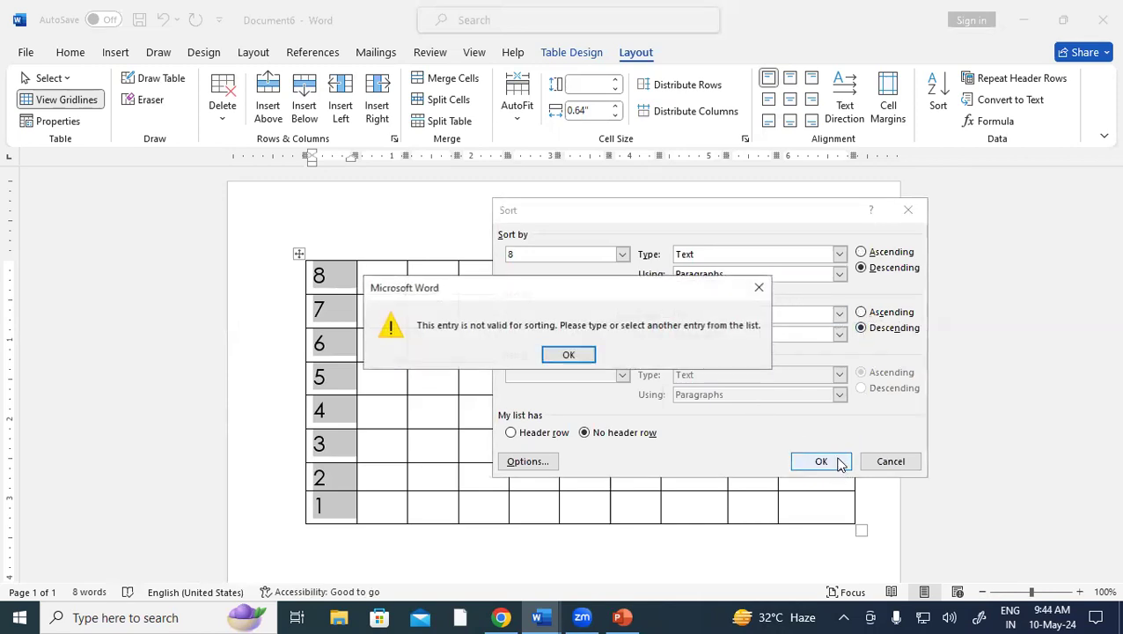
{"action": "left_click", "coordinate": [583, 357]}
{"action": "left_click", "coordinate": [908, 210]}
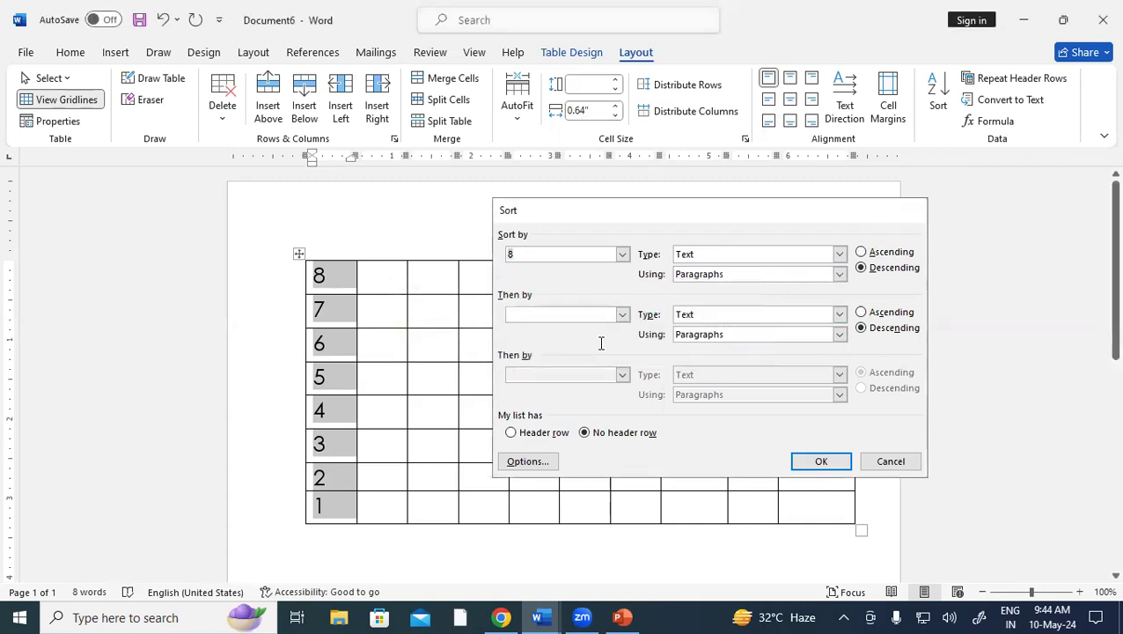
{"action": "left_click", "coordinate": [592, 353]}
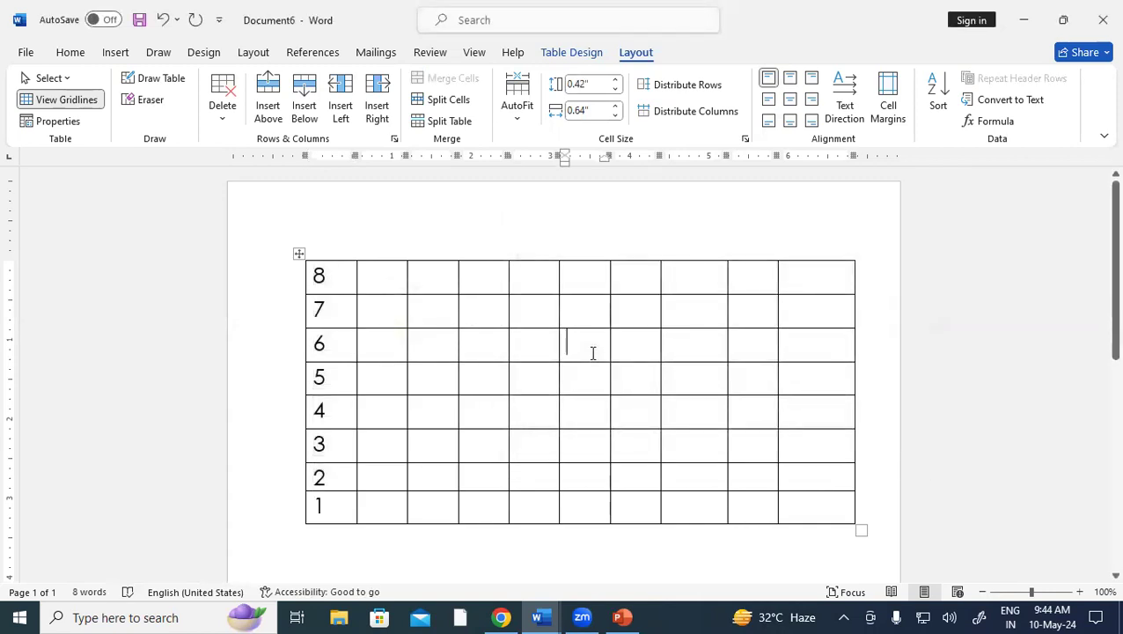
Step: Create a new blank document and insert a table with three columns and eight rows
{"action": "key", "text": "ctrl+n"}
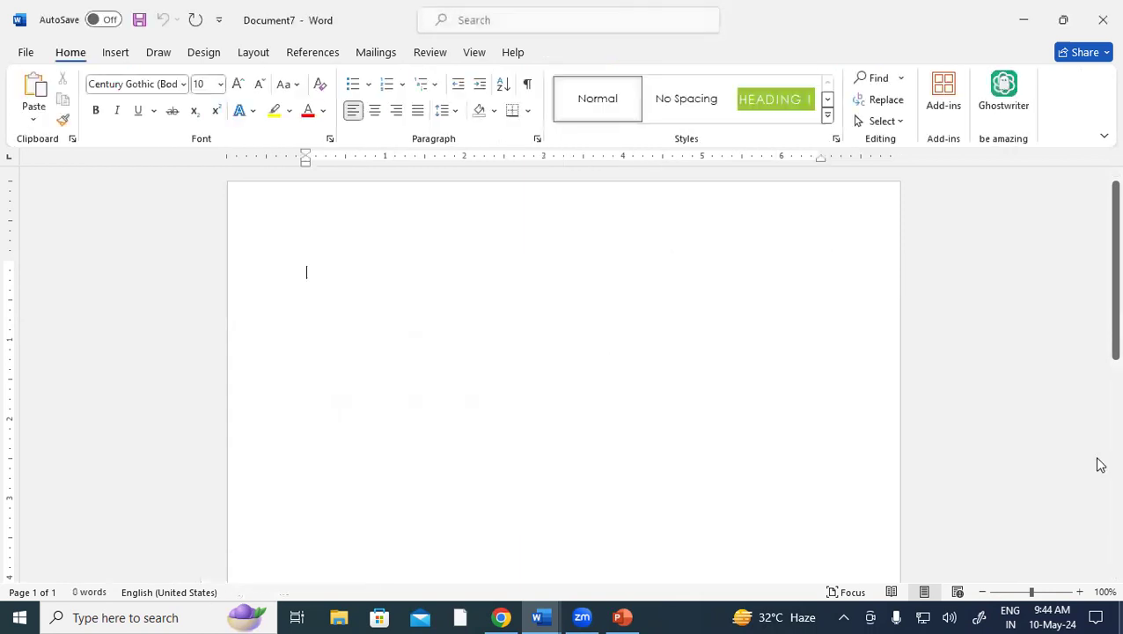
{"action": "left_click", "coordinate": [119, 53]}
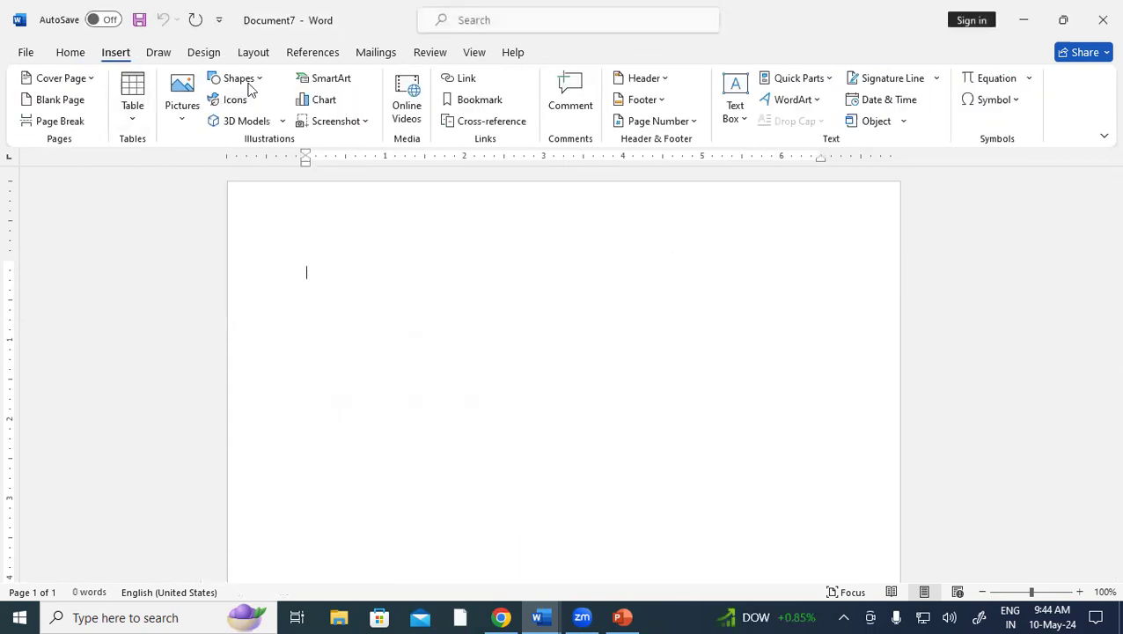
{"action": "left_click", "coordinate": [132, 104]}
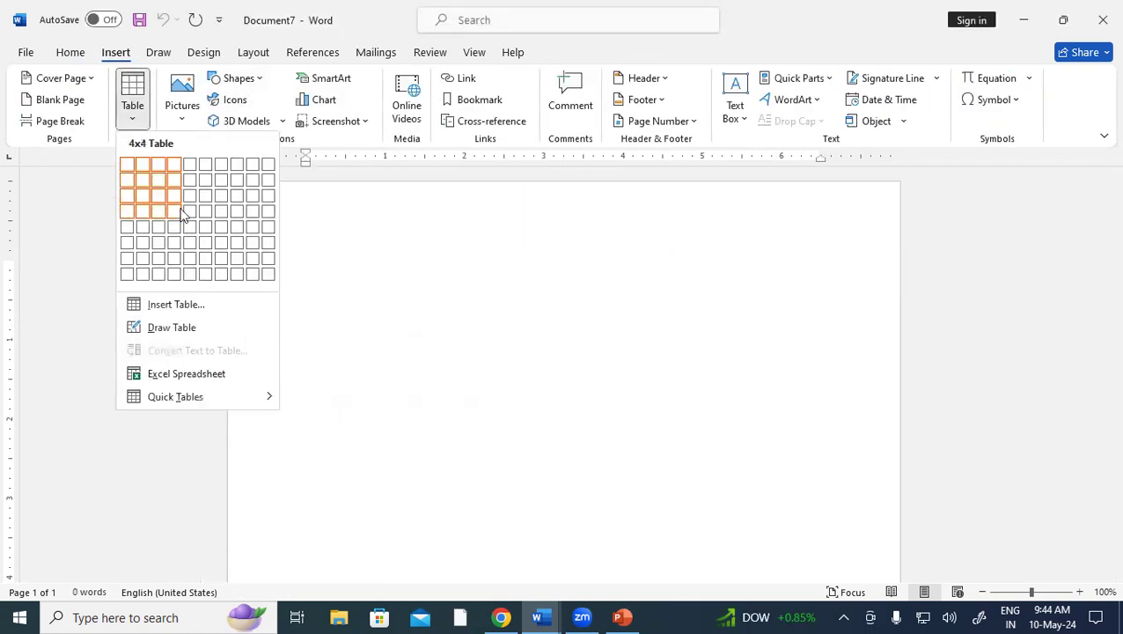
{"action": "left_click", "coordinate": [158, 261]}
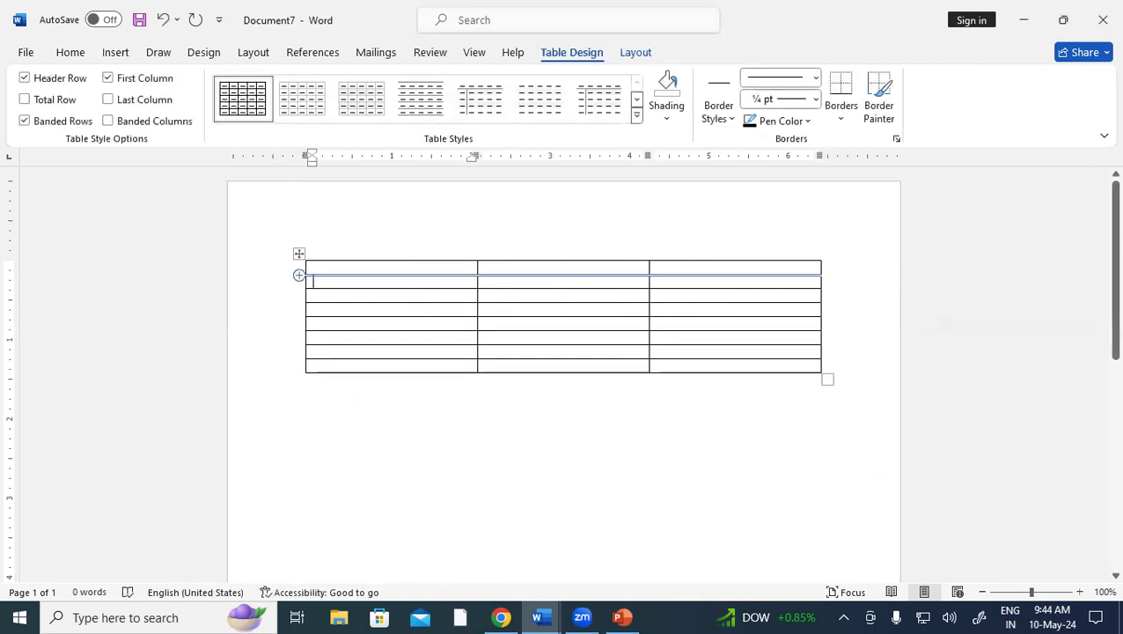
Step: Fill the first column's cells with the numbers 1 to 8, one per row
{"action": "type", "text": "1"}
{"action": "key", "text": "BackSpace"}
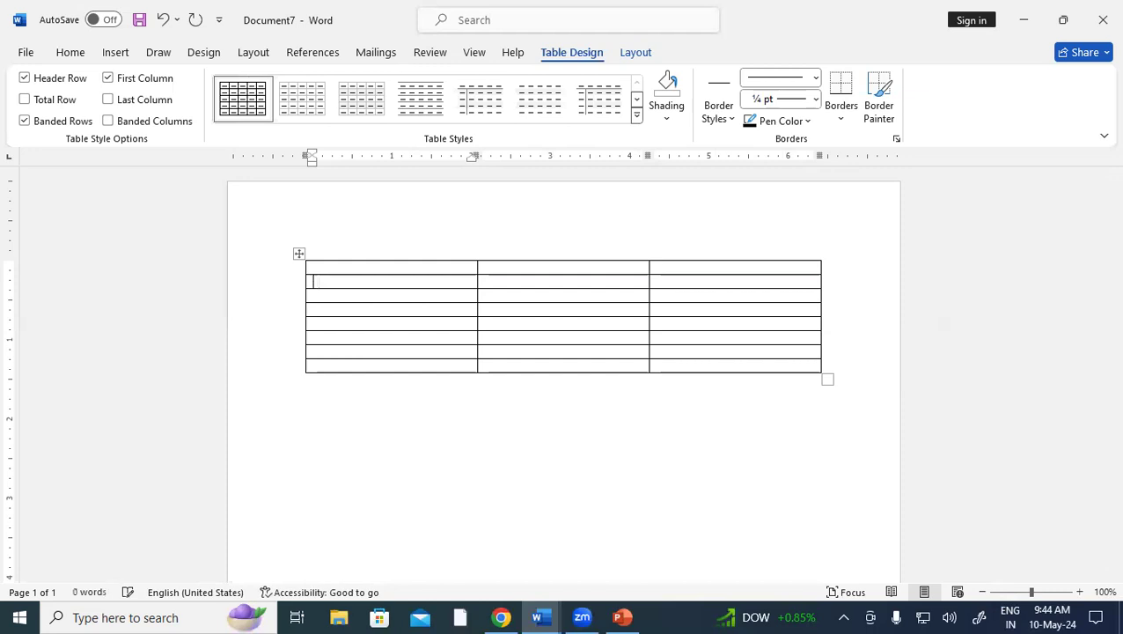
{"action": "key", "text": "Down"}
{"action": "type", "text": "2"}
{"action": "key", "text": "Down"}
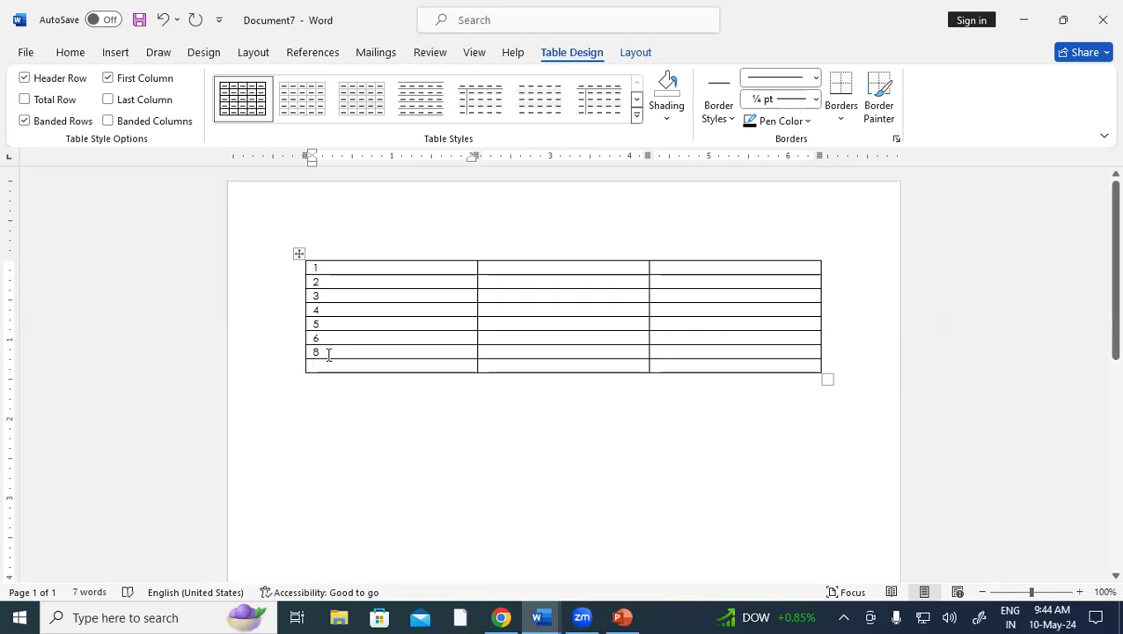
{"action": "key", "text": "BackSpace"}
Step: Enlarge the whole table and increase the first column's numbers to 22 pt
{"action": "left_click_drag", "start_coordinate": [825, 410], "coordinate": [831, 487]}
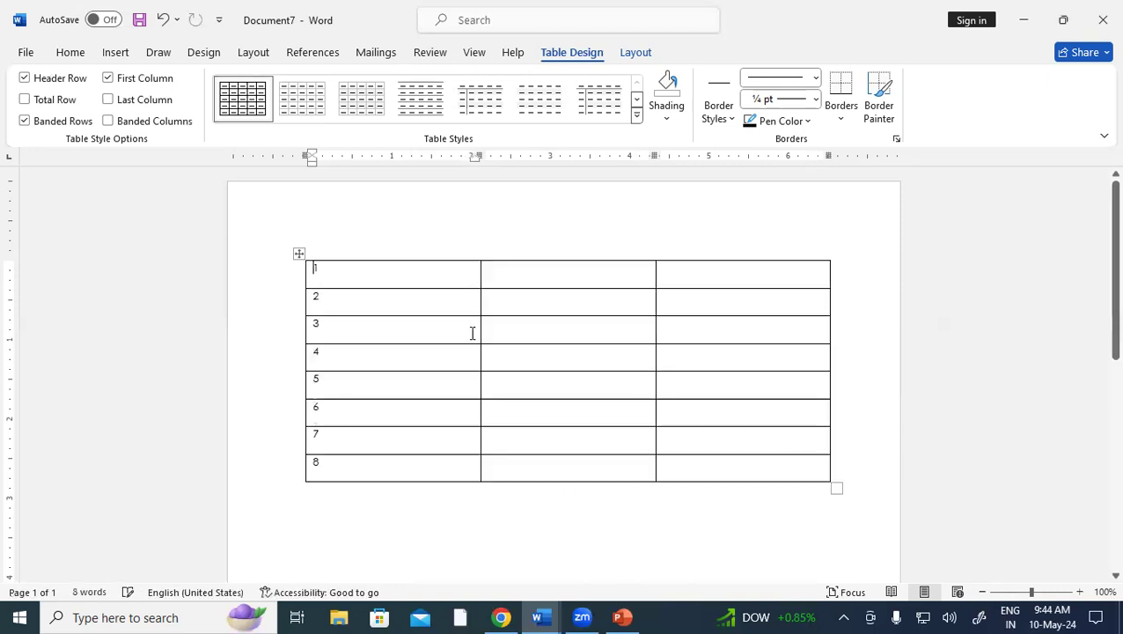
{"action": "left_click_drag", "start_coordinate": [315, 283], "coordinate": [355, 474]}
{"action": "key", "text": "ctrl+shift+period"}
{"action": "key", "text": "ctrl+shift+period"}
{"action": "key", "text": "ctrl+shift+period"}
{"action": "key", "text": "ctrl+shift+period"}
{"action": "key", "text": "ctrl+shift+period"}
{"action": "key", "text": "ctrl+shift+period"}
{"action": "key", "text": "ctrl+shift+period"}
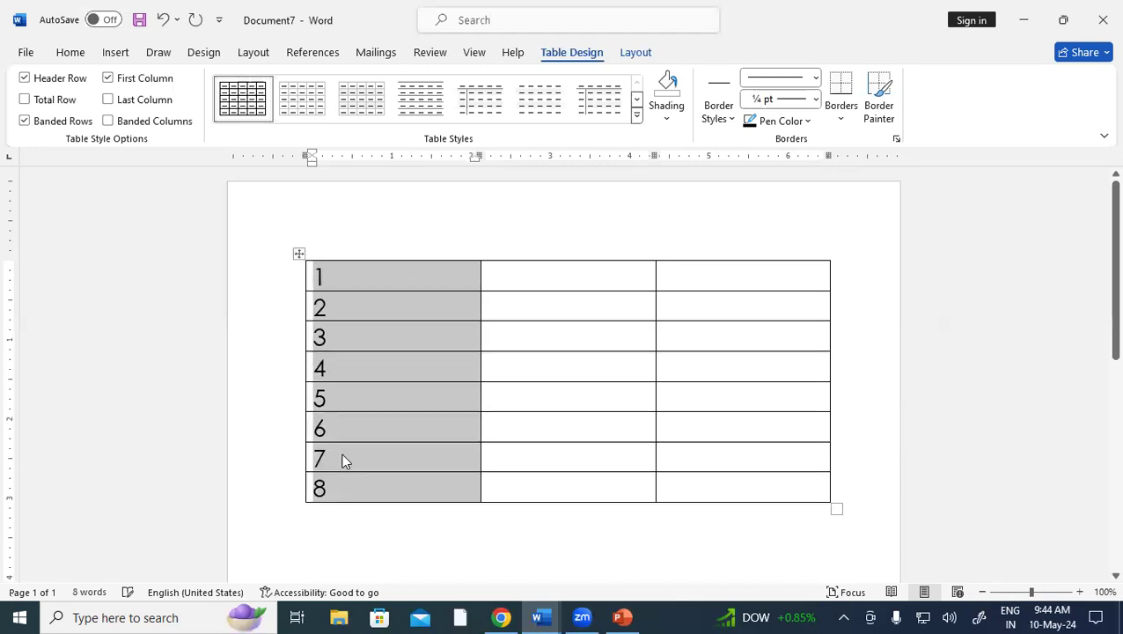
Step: Sort the first column in descending order by number, with no header row
{"action": "left_click", "coordinate": [635, 53]}
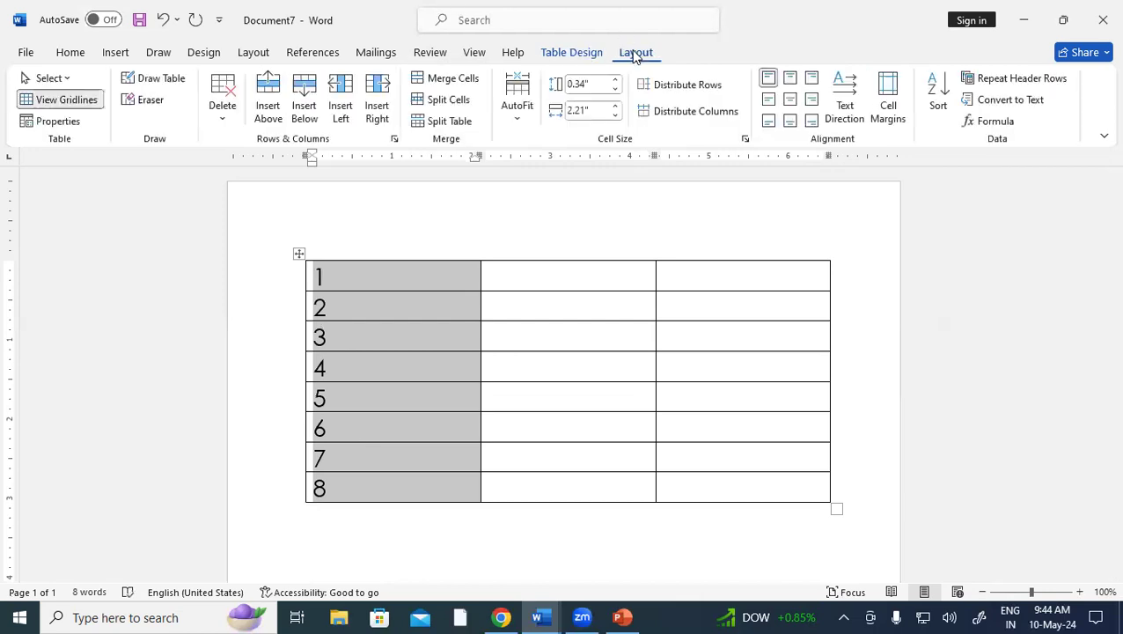
{"action": "left_click", "coordinate": [935, 95]}
{"action": "left_click", "coordinate": [875, 272]}
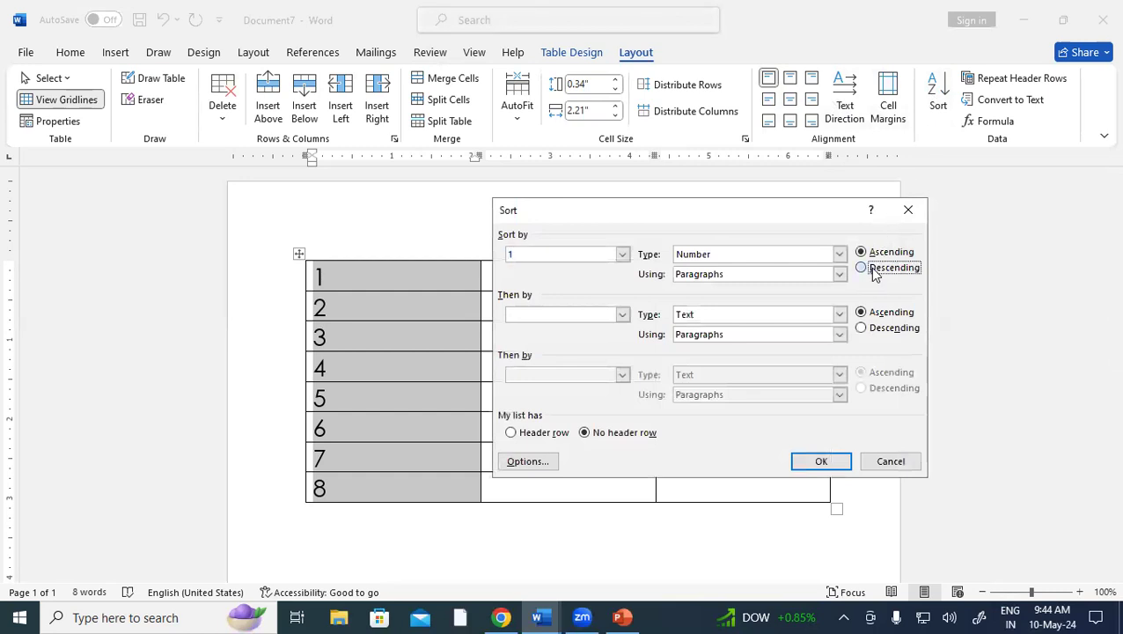
{"action": "left_click", "coordinate": [821, 461]}
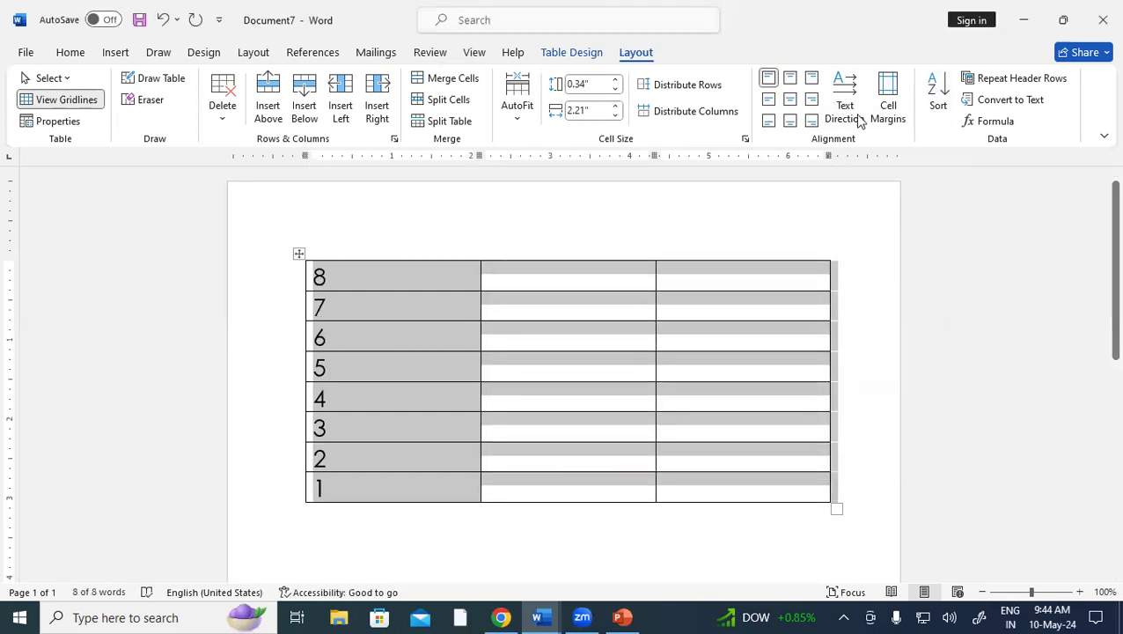
Step: Try to sort all the selected table rows in ascending order with the type set to Number
{"action": "left_click", "coordinate": [937, 101]}
{"action": "left_click", "coordinate": [885, 252]}
{"action": "left_click", "coordinate": [837, 255]}
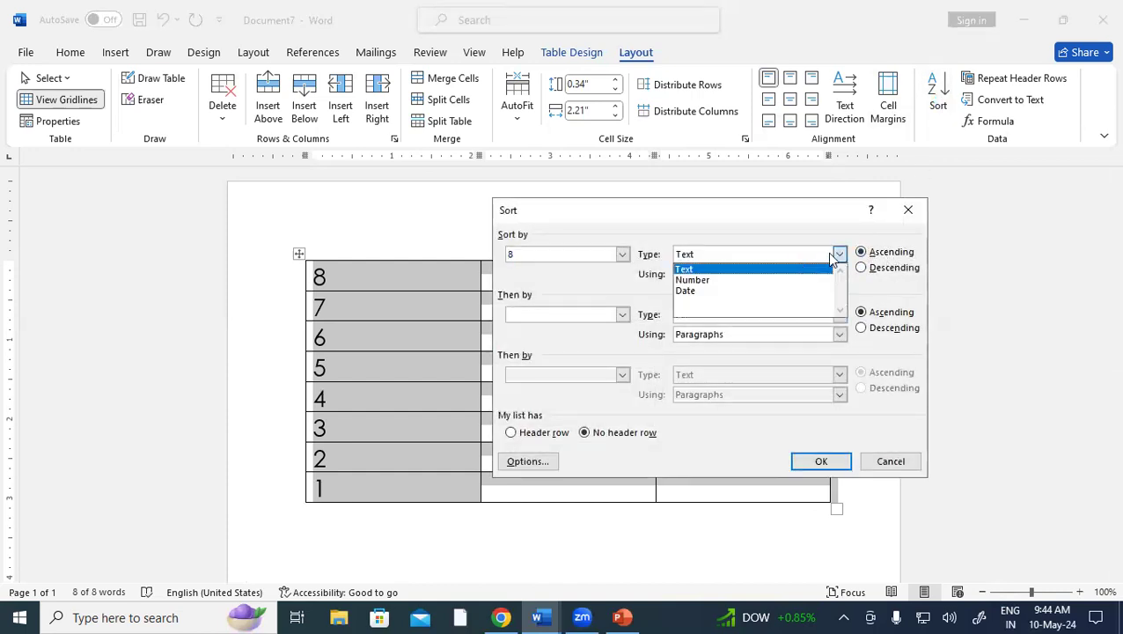
{"action": "left_click", "coordinate": [722, 280]}
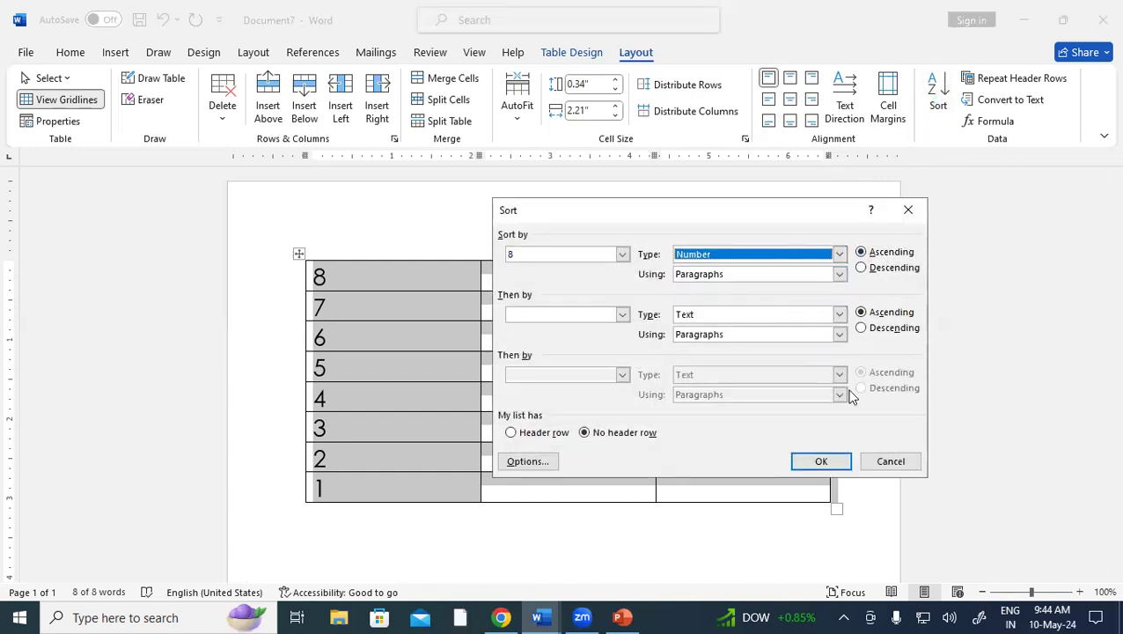
{"action": "left_click", "coordinate": [820, 461]}
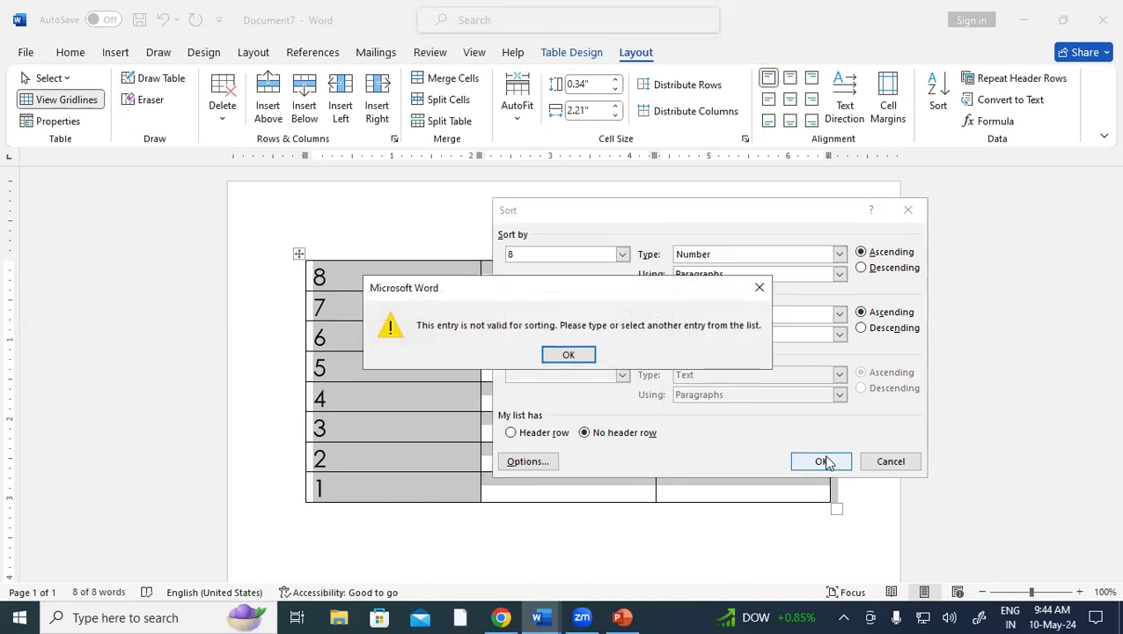
{"action": "left_click", "coordinate": [758, 288]}
{"action": "left_click", "coordinate": [912, 218]}
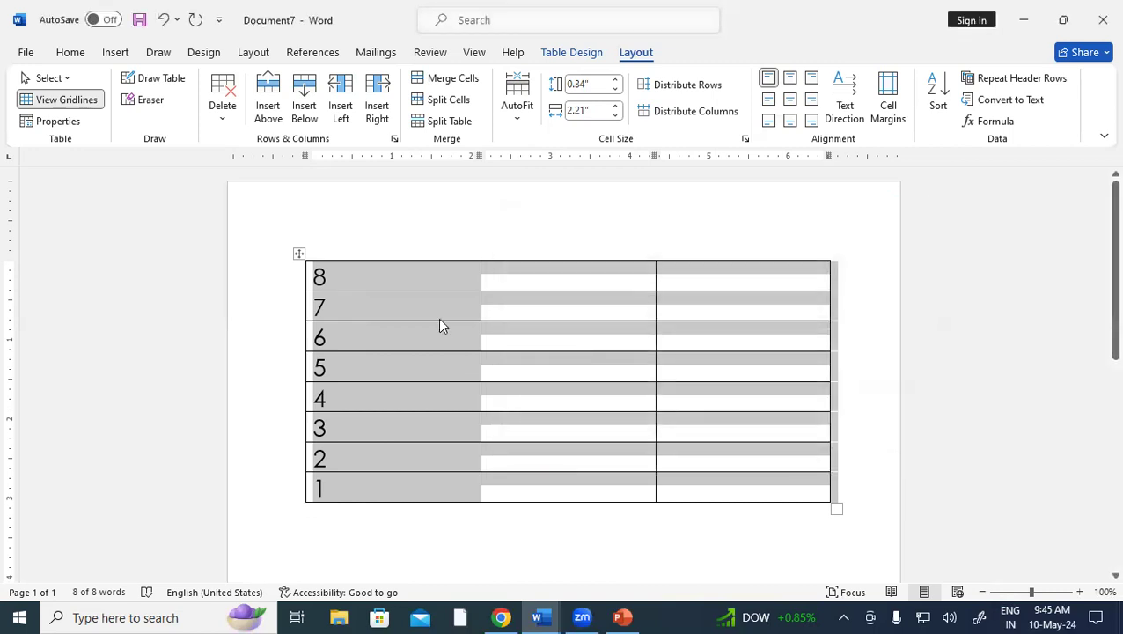
Step: Try an ascending text sort with only the first column's cells selected
{"action": "left_click", "coordinate": [438, 323]}
{"action": "left_click_drag", "start_coordinate": [309, 275], "coordinate": [328, 485]}
{"action": "left_click", "coordinate": [936, 97]}
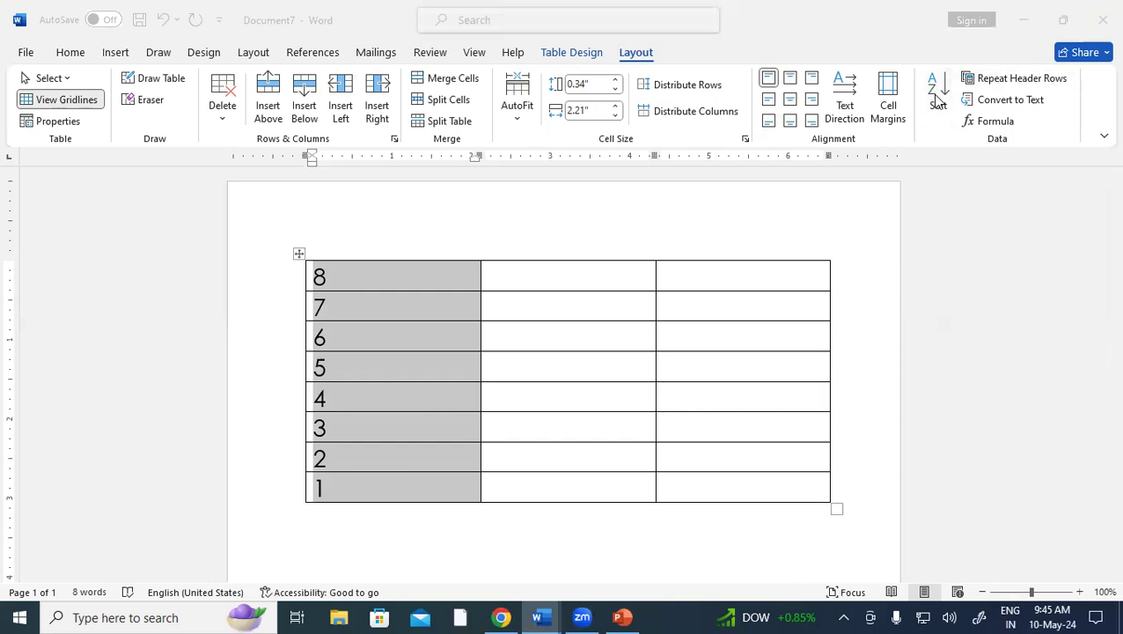
{"action": "left_click", "coordinate": [866, 252]}
{"action": "left_click", "coordinate": [834, 462]}
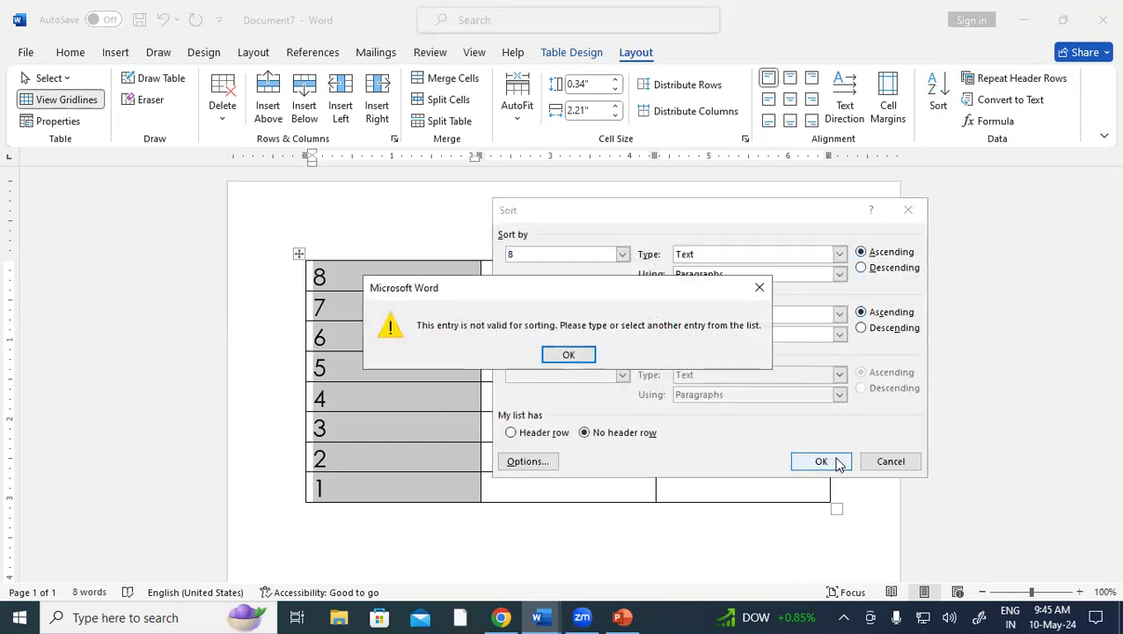
{"action": "left_click", "coordinate": [583, 354]}
Step: Try the same first-column ascending sort with the type changed to Number, and leave the sort settings
{"action": "left_click", "coordinate": [839, 255]}
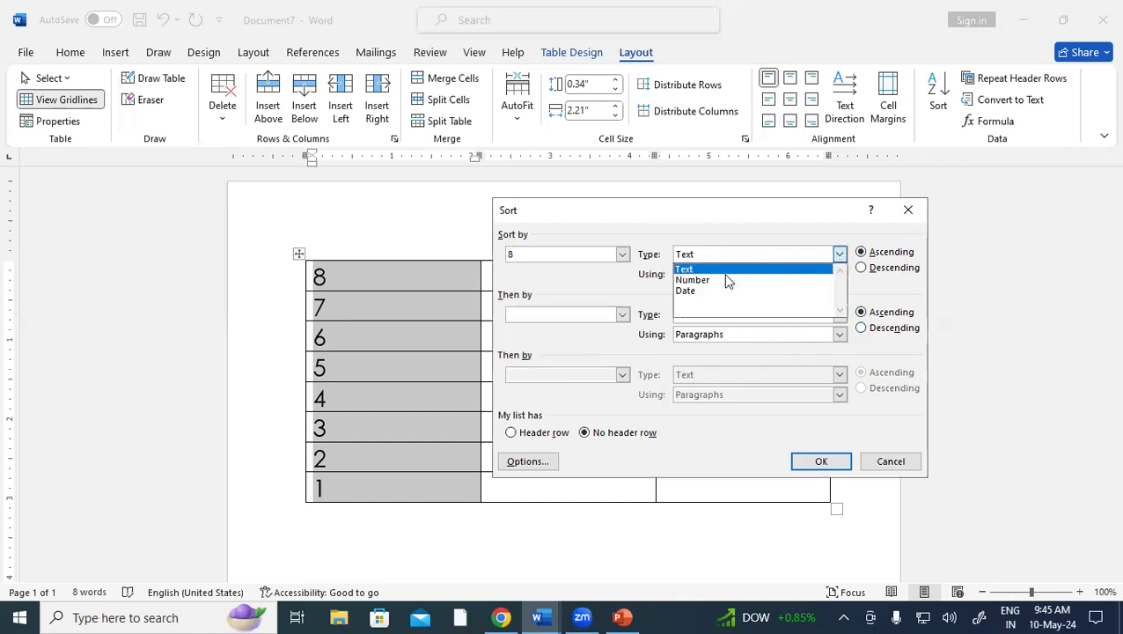
{"action": "left_click", "coordinate": [700, 279]}
{"action": "left_click", "coordinate": [818, 460]}
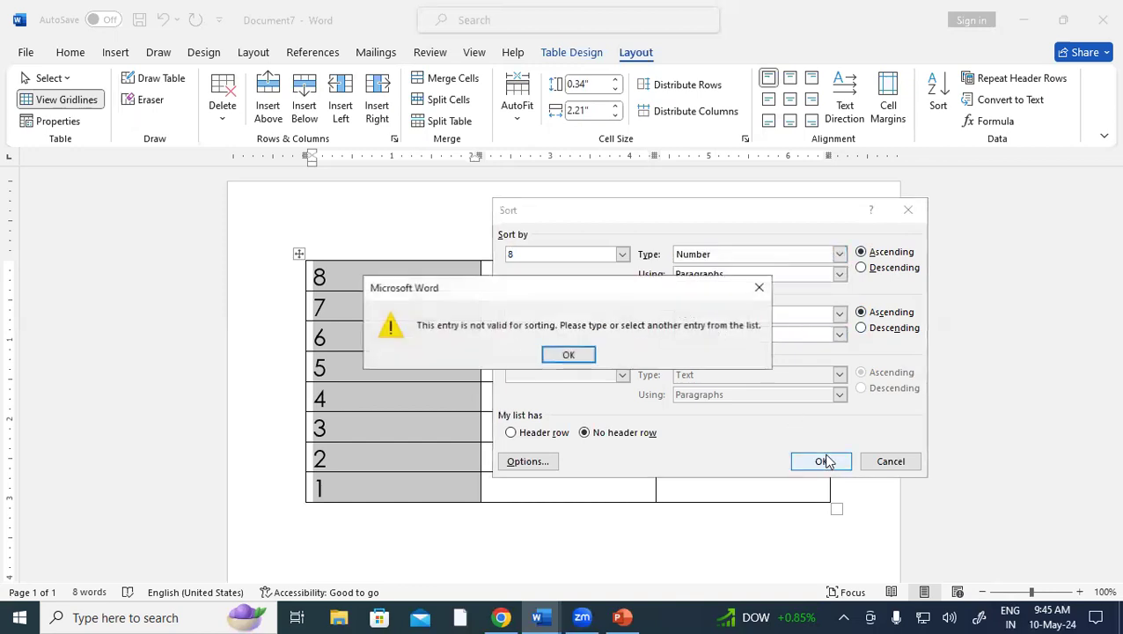
{"action": "left_click", "coordinate": [574, 356]}
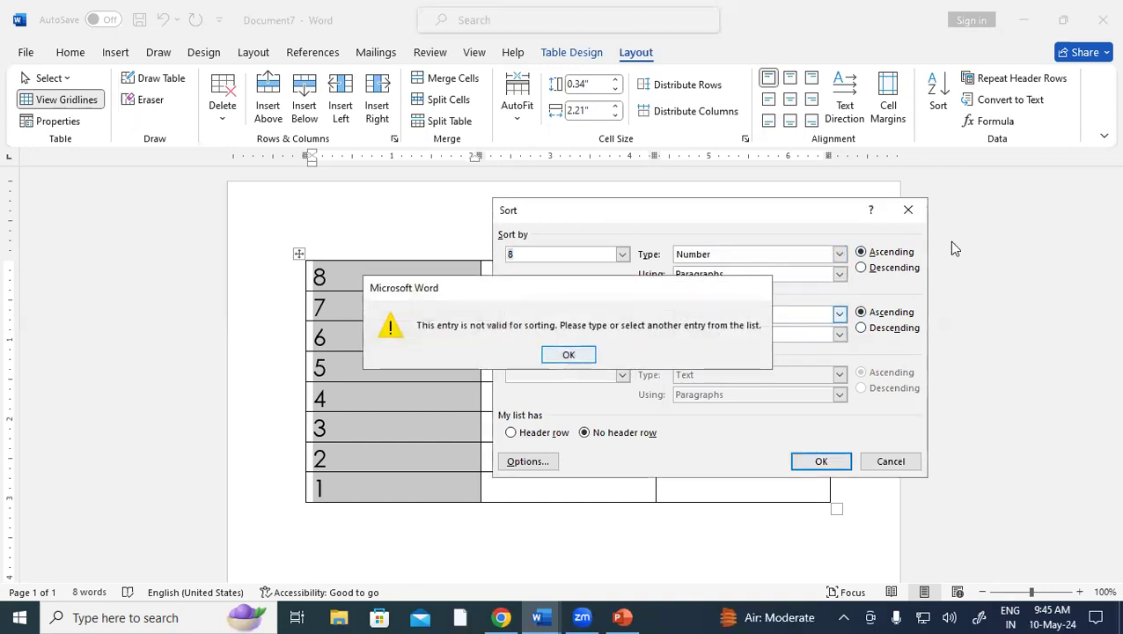
{"action": "left_click", "coordinate": [921, 206]}
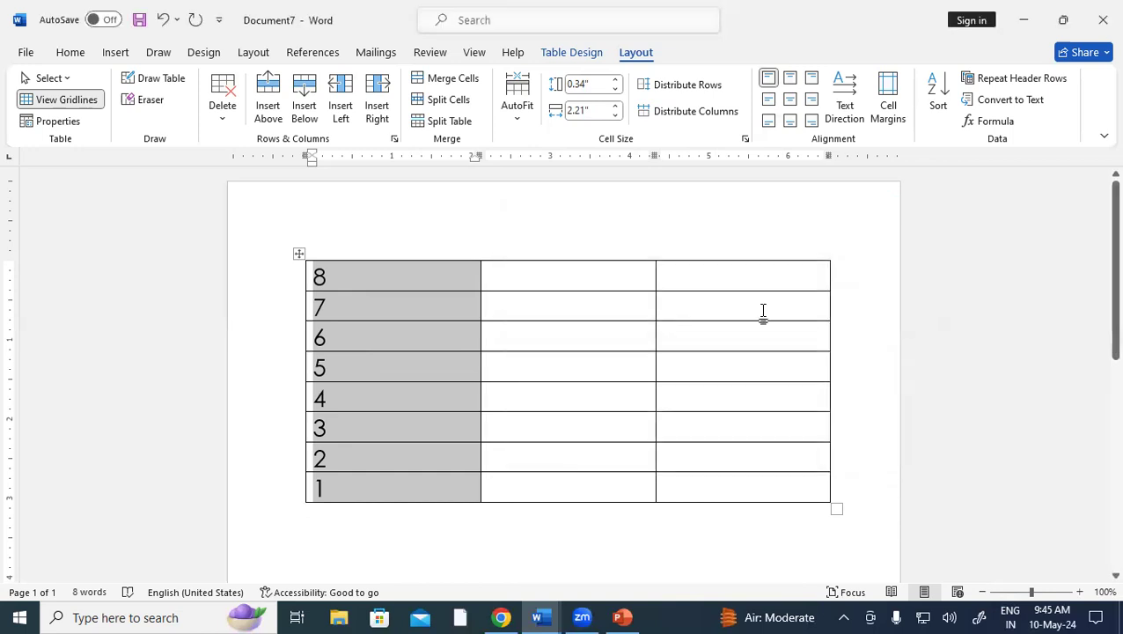
Step: Delete all the document's content and undo the deletion
{"action": "left_click", "coordinate": [409, 284]}
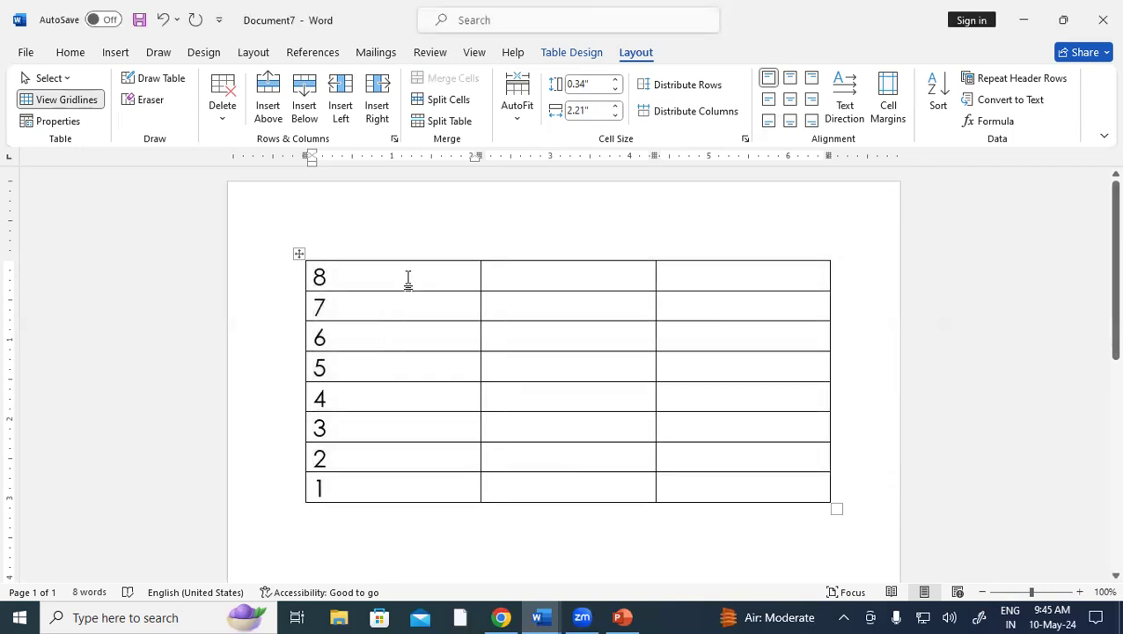
{"action": "key", "text": "ctrl+a"}
{"action": "key", "text": "Delete"}
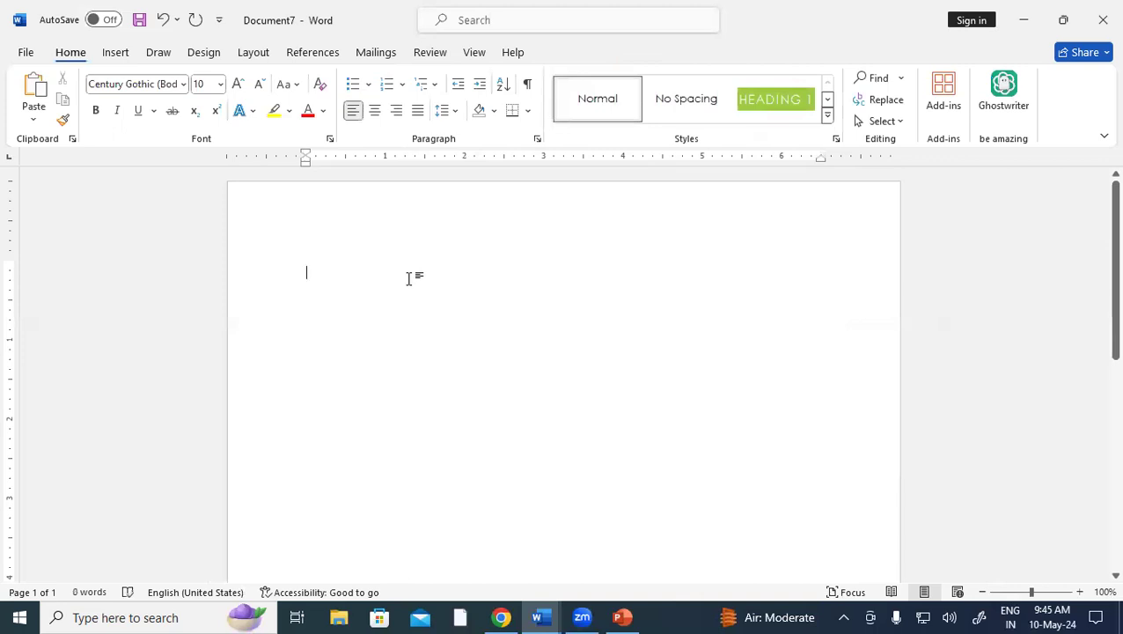
{"action": "key", "text": "ctrl+z"}
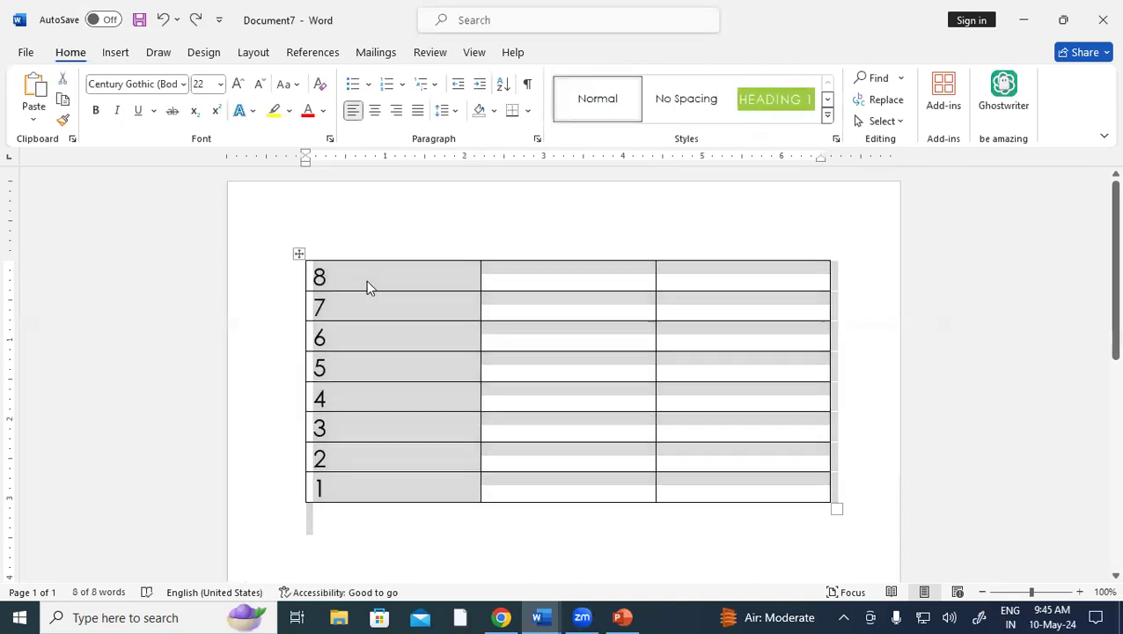
Step: Clear the number in the table's top cell and delete the whole first column of numbers
{"action": "left_click", "coordinate": [366, 280]}
{"action": "key", "text": "BackSpace"}
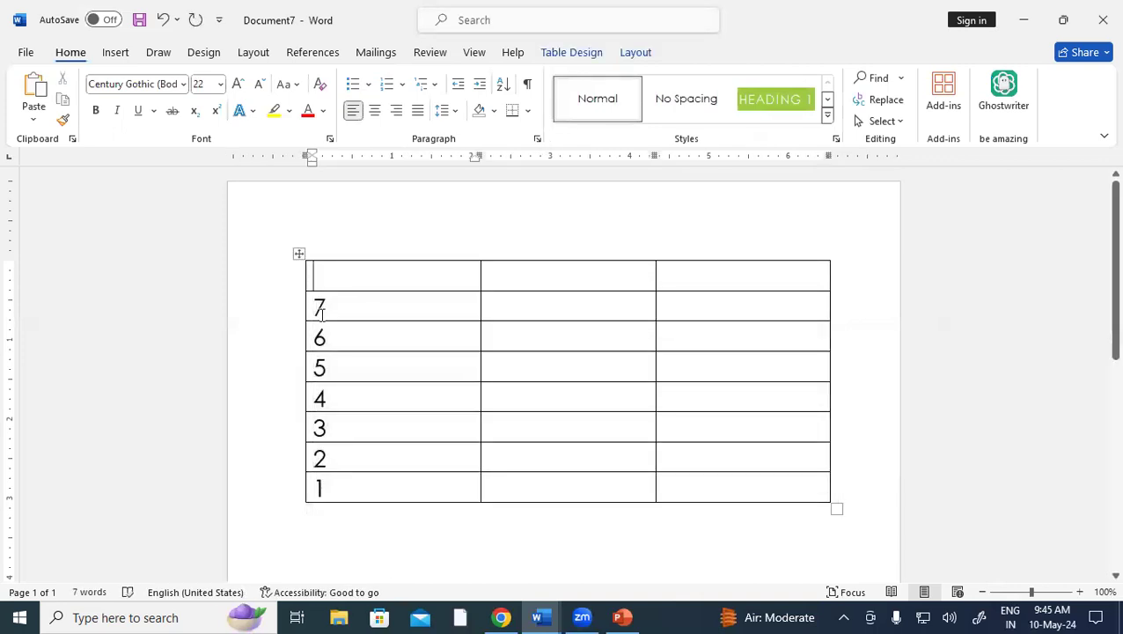
{"action": "left_click_drag", "start_coordinate": [319, 291], "coordinate": [333, 469]}
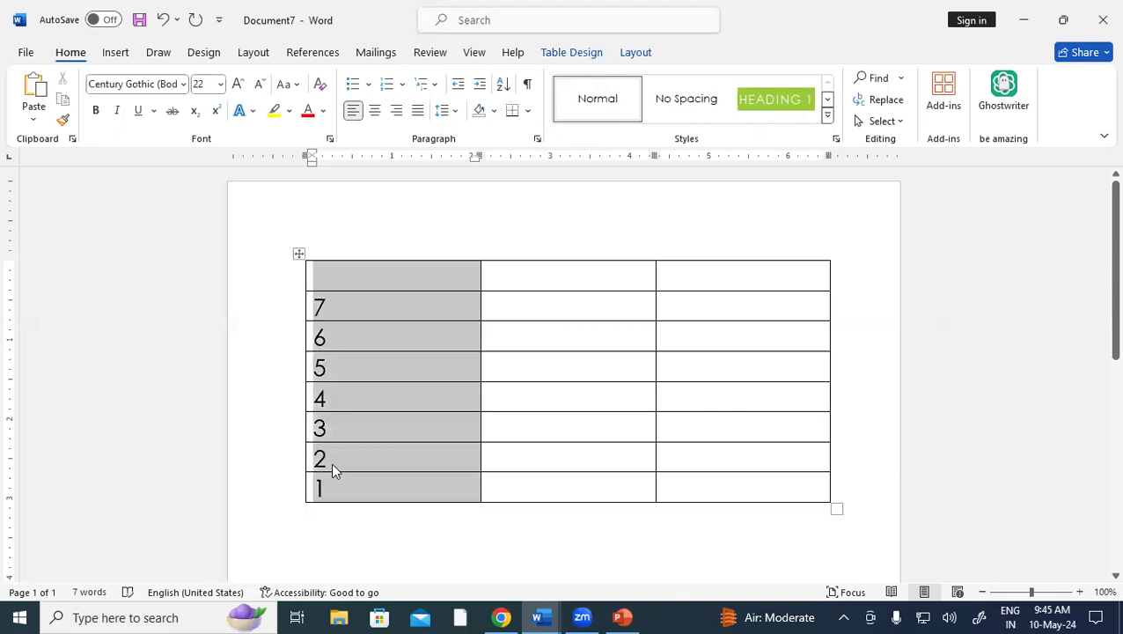
{"action": "key", "text": "BackSpace"}
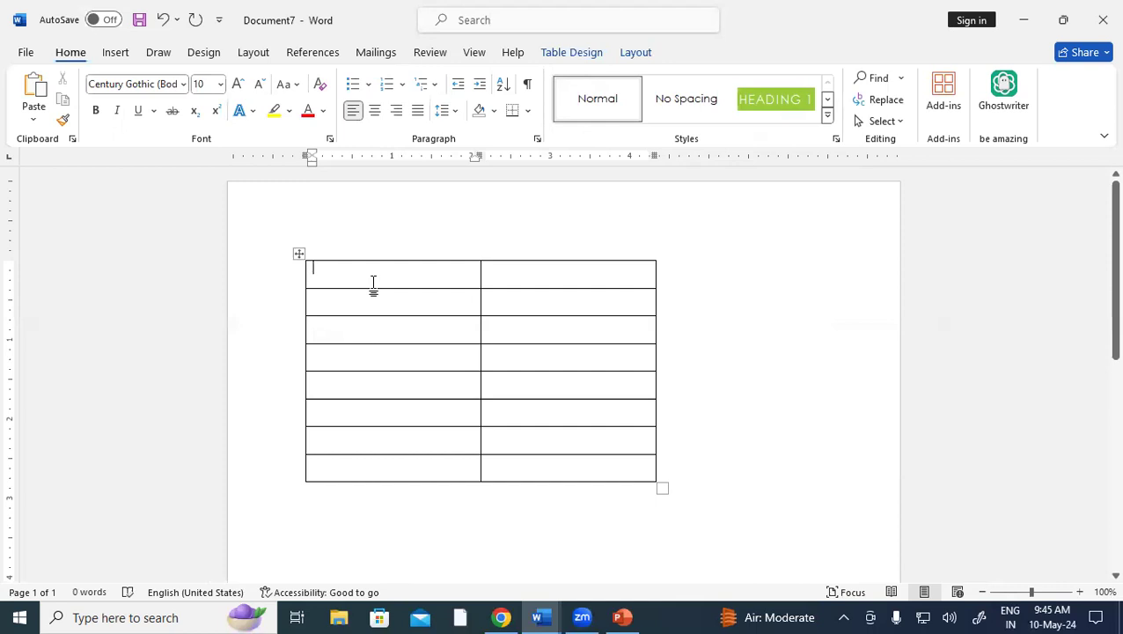
Step: Fill the eight cells of the table's first column with first names in capitals, in non-alphabetical order
{"action": "type", "text": "ZAKIR"}
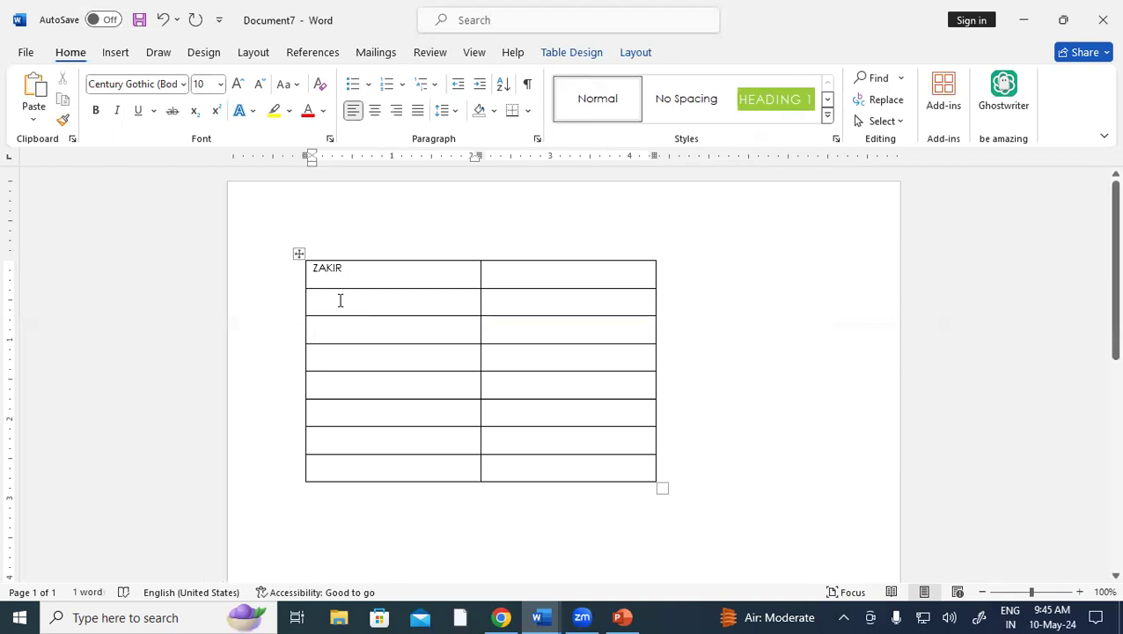
{"action": "type", "text": "AMAN"}
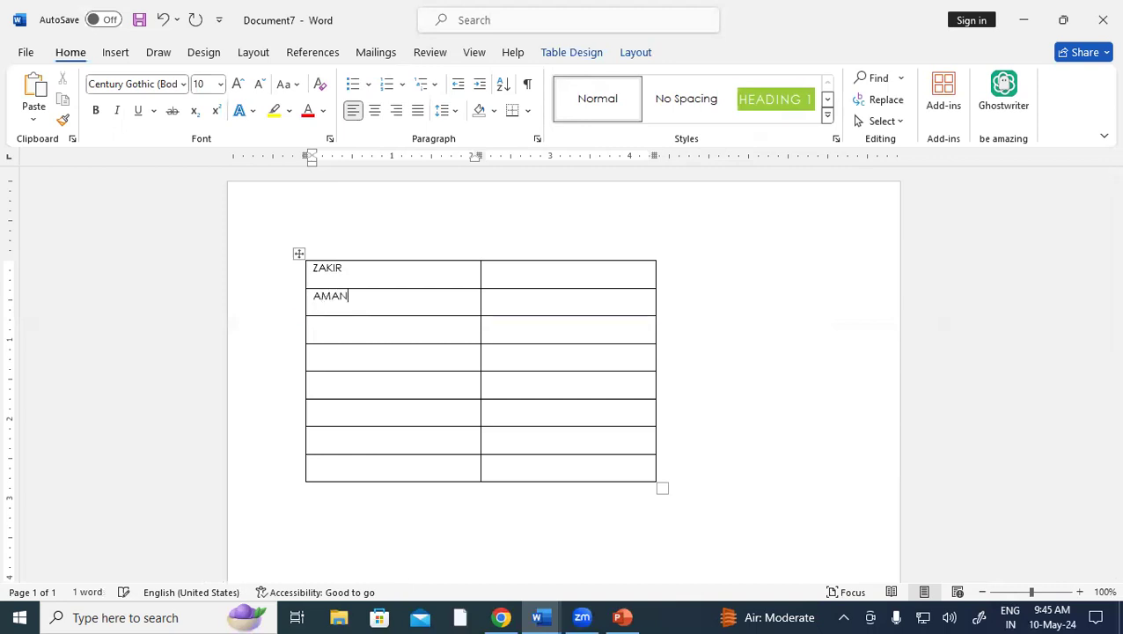
{"action": "left_click", "coordinate": [314, 324]}
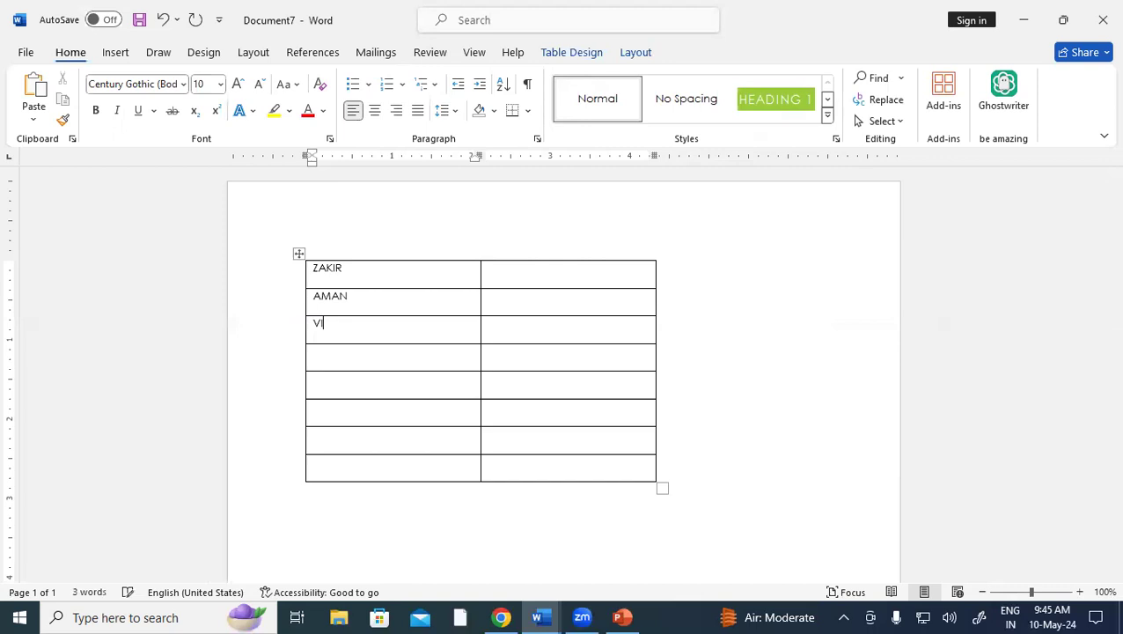
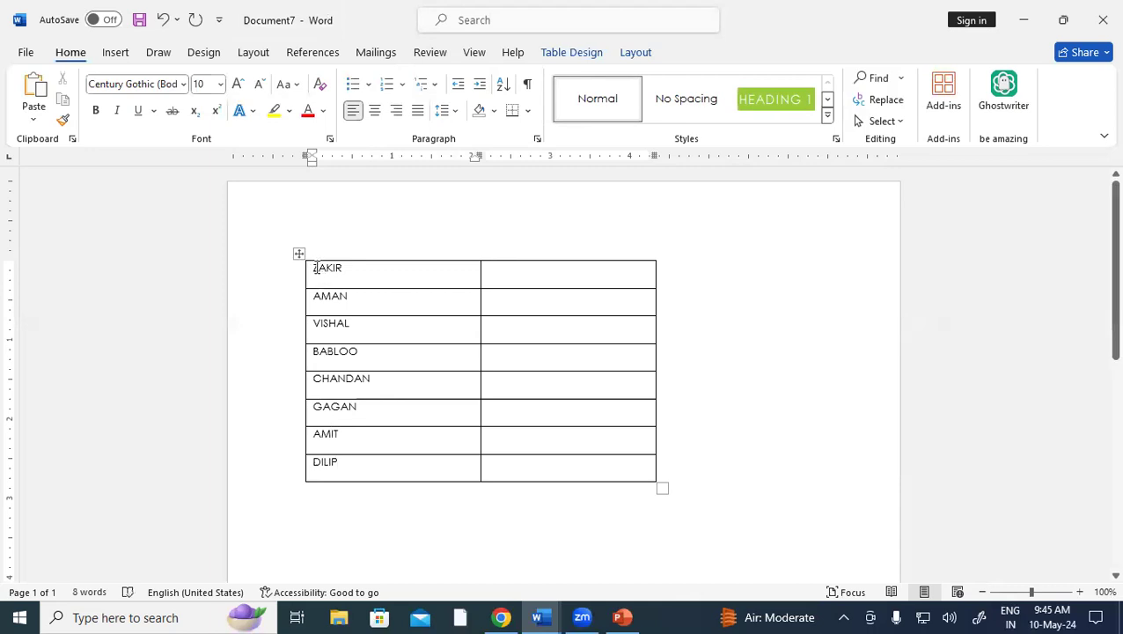
Step: Try a descending text sort on the first column's names with no header row
{"action": "left_click_drag", "start_coordinate": [315, 266], "coordinate": [363, 486]}
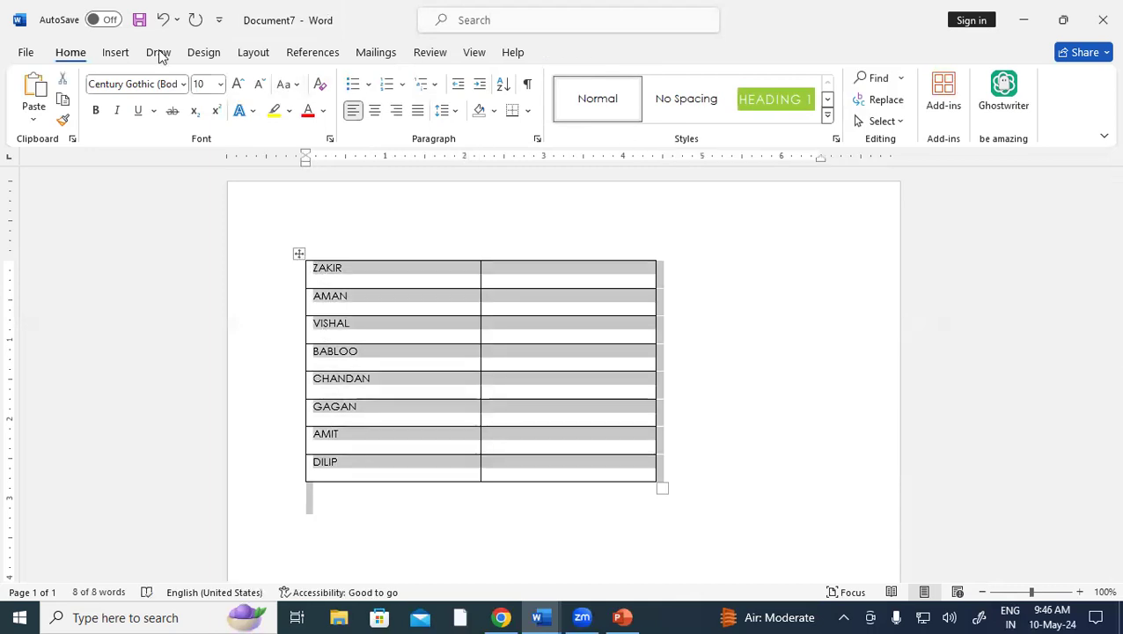
{"action": "left_click", "coordinate": [526, 297]}
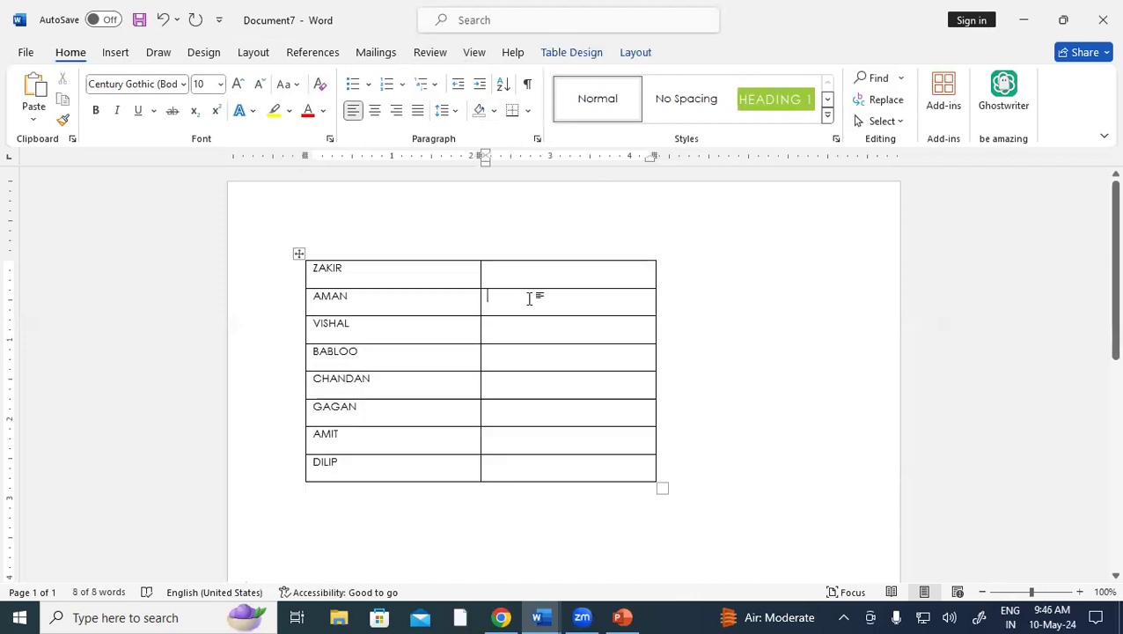
{"action": "left_click_drag", "start_coordinate": [326, 269], "coordinate": [351, 462]}
{"action": "left_click", "coordinate": [635, 53]}
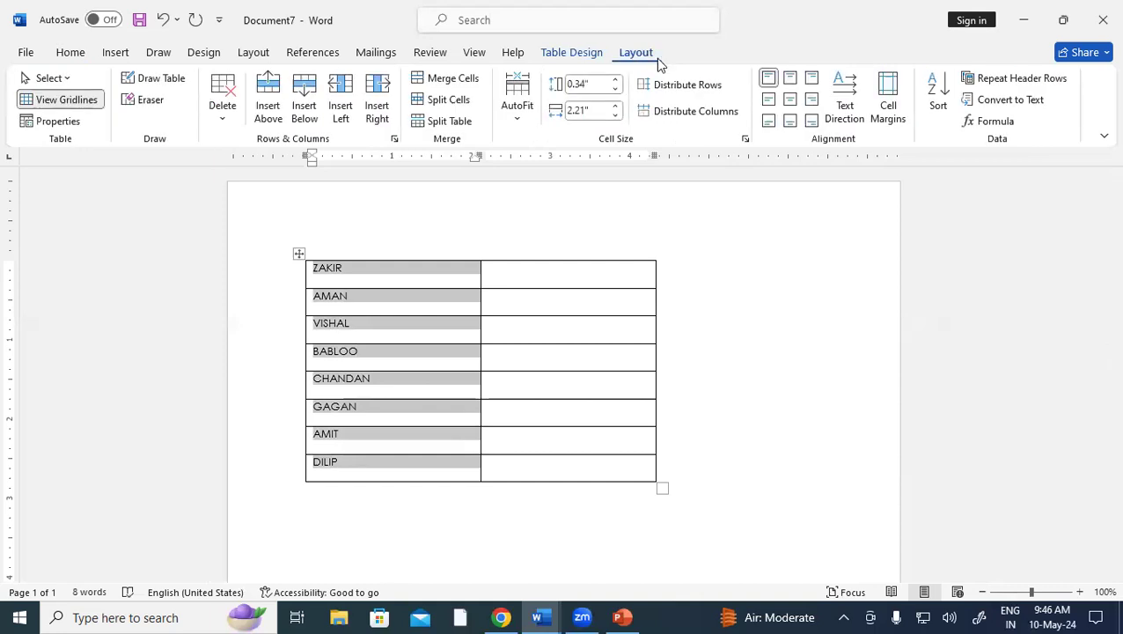
{"action": "left_click", "coordinate": [938, 91]}
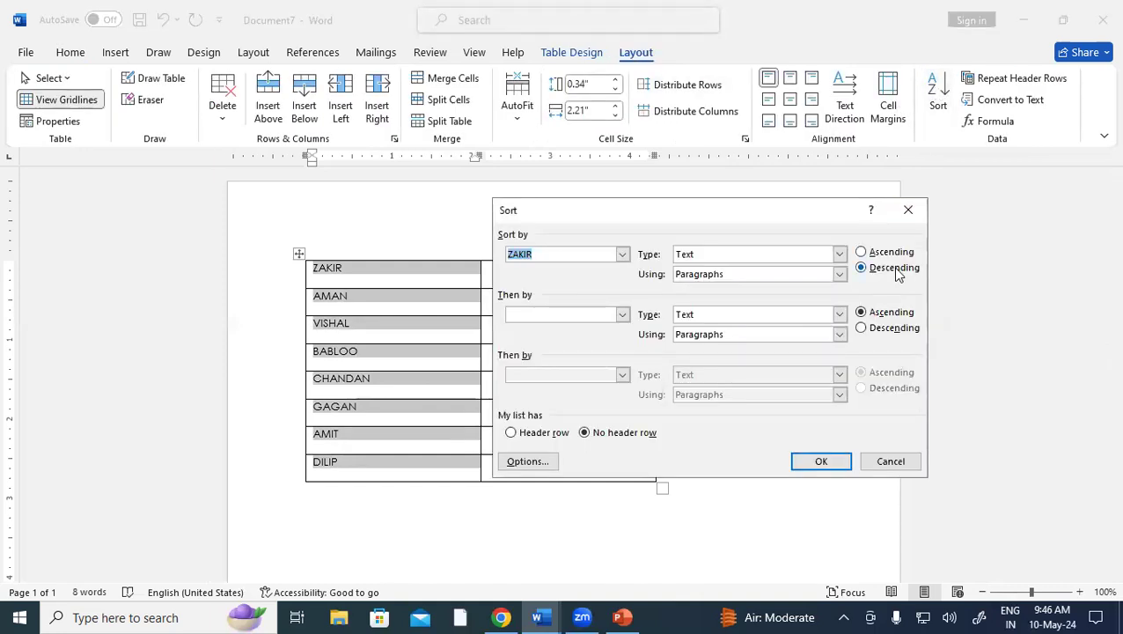
{"action": "left_click", "coordinate": [820, 458]}
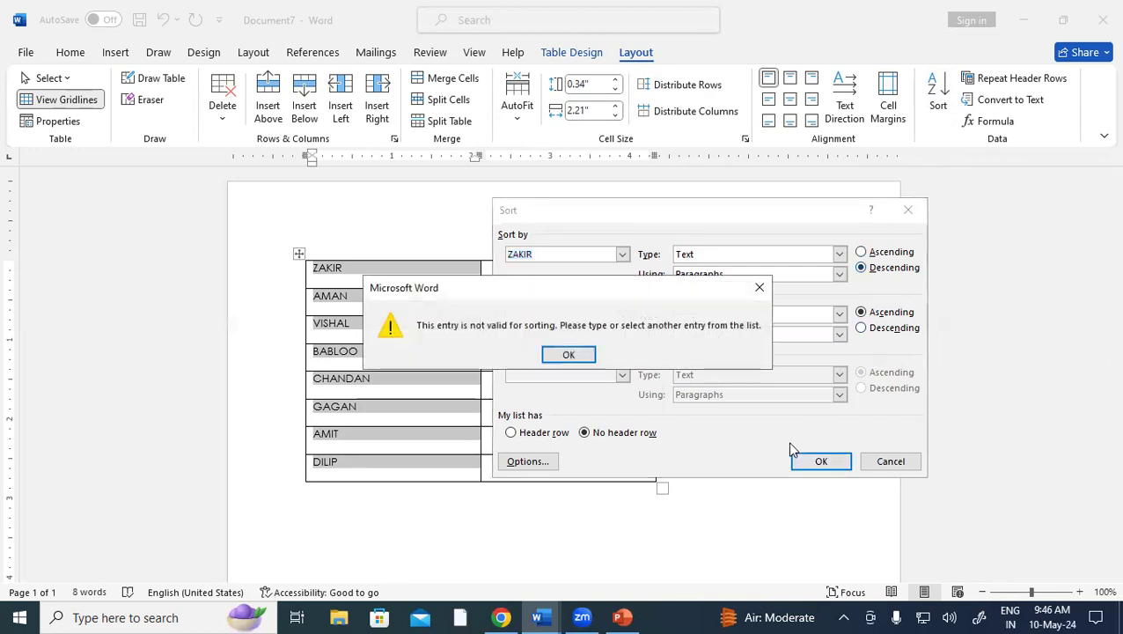
{"action": "left_click", "coordinate": [759, 287]}
Step: Try the first-column name sort in ascending order and leave the sort settings
{"action": "left_click", "coordinate": [861, 252]}
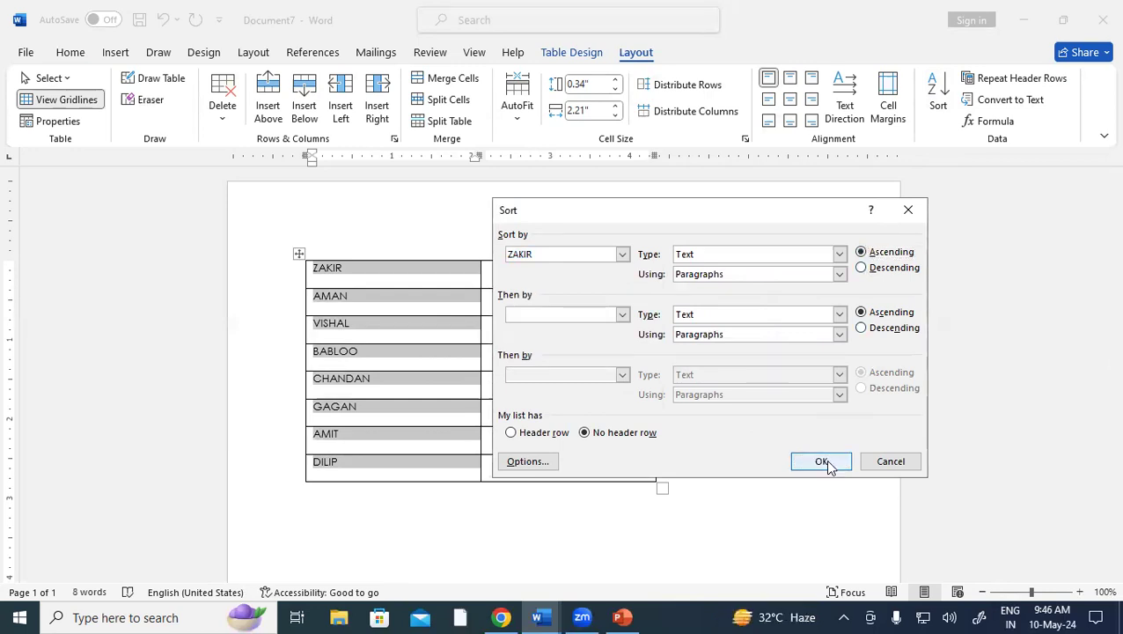
{"action": "left_click", "coordinate": [821, 462]}
{"action": "left_click", "coordinate": [568, 354]}
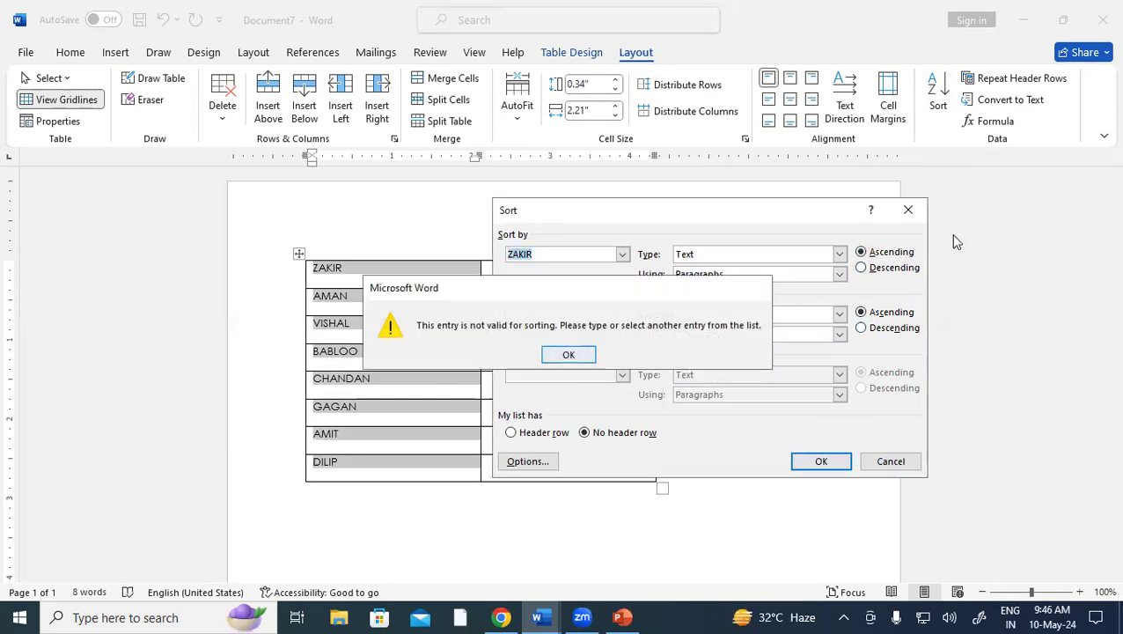
{"action": "left_click", "coordinate": [914, 215]}
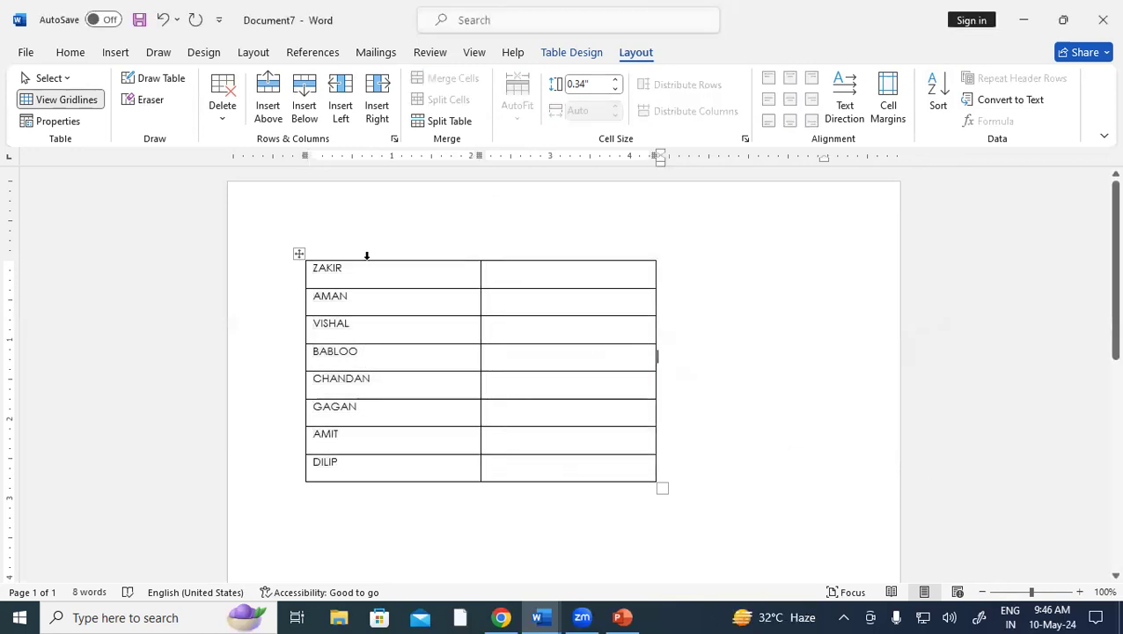
Step: Enlarge the names in the table's first column to font size 22
{"action": "left_click", "coordinate": [352, 283]}
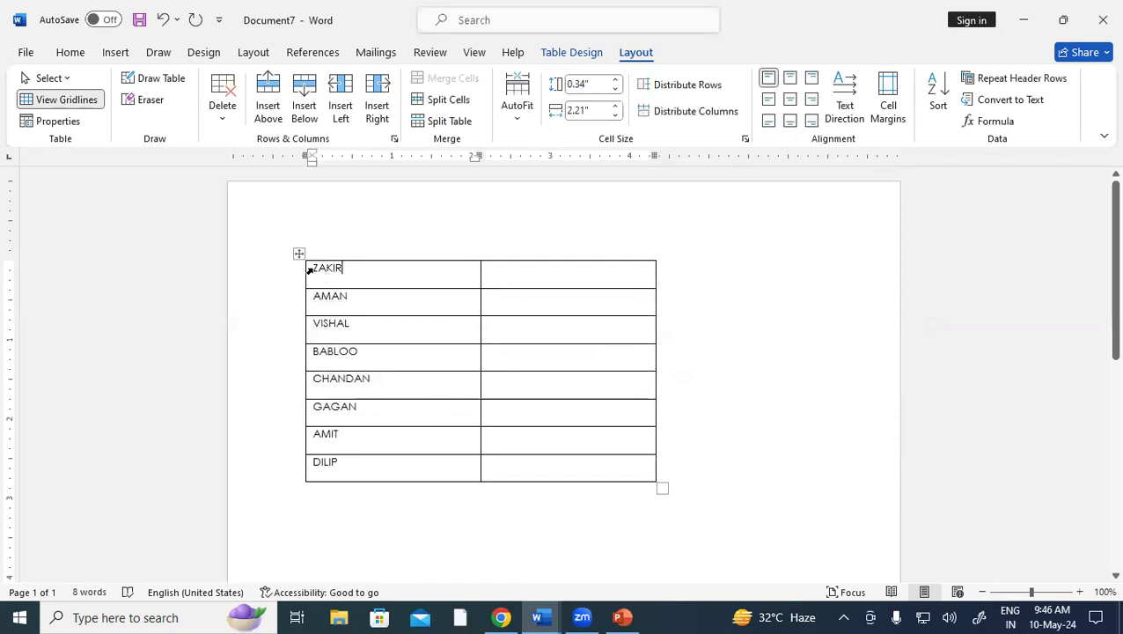
{"action": "left_click_drag", "start_coordinate": [338, 302], "coordinate": [360, 461]}
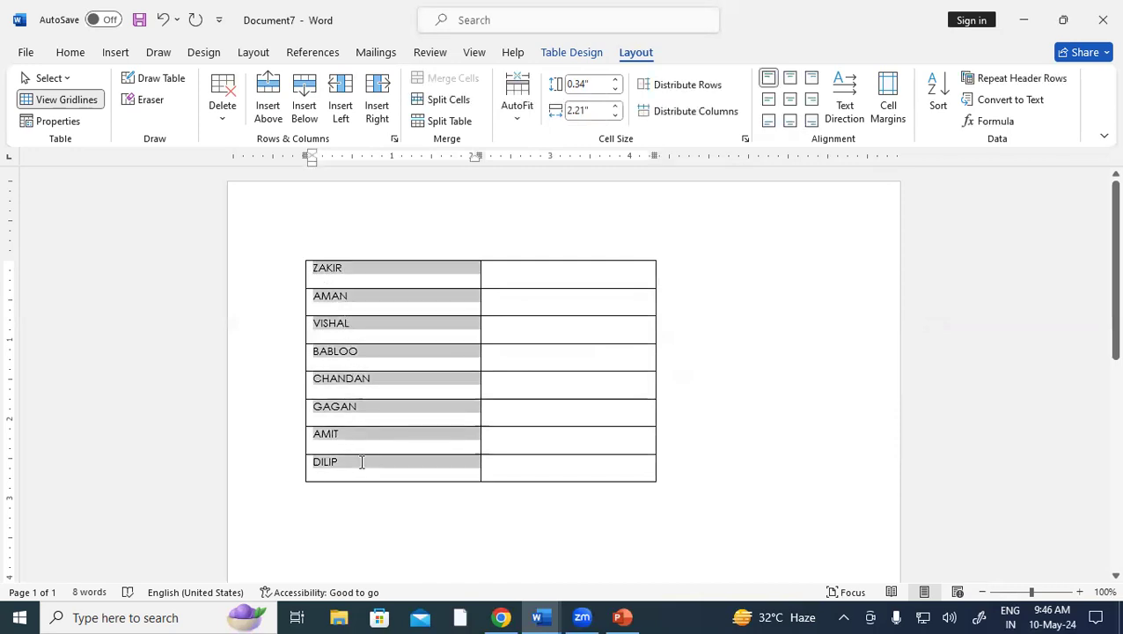
{"action": "key", "text": "ctrl+shift+period"}
{"action": "key", "text": "ctrl+shift+period"}
{"action": "key", "text": "ctrl+shift+period"}
{"action": "key", "text": "ctrl+shift+period"}
{"action": "key", "text": "ctrl+shift+period"}
{"action": "key", "text": "ctrl+shift+period"}
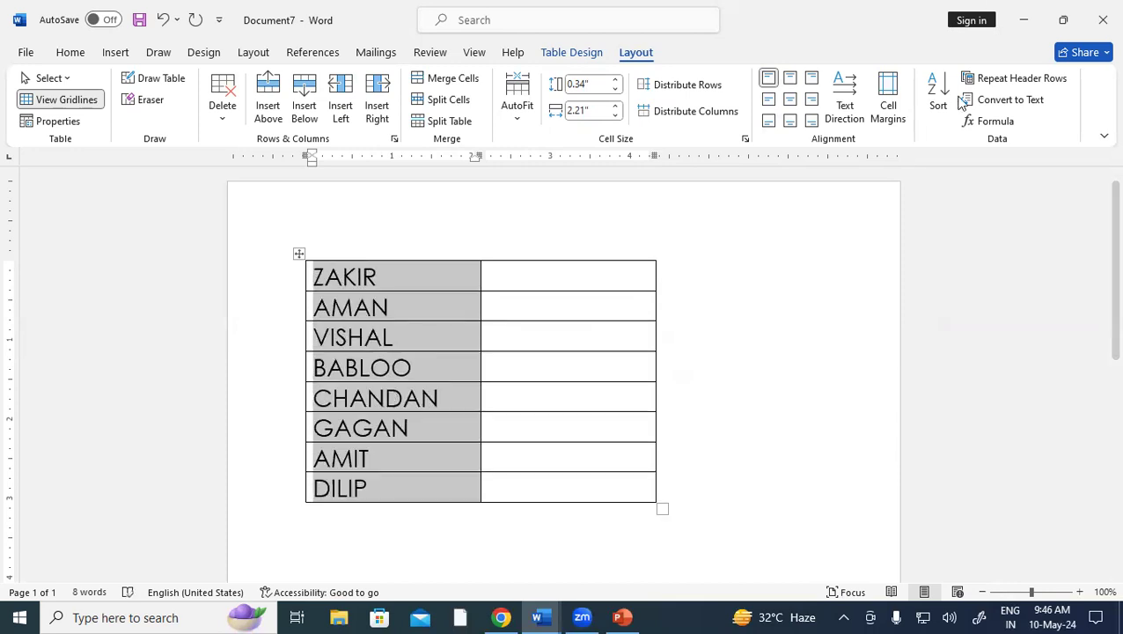
Step: Try sorting the enlarged names ascending, retry with the second sort level set to descending, and leave the sort settings
{"action": "left_click", "coordinate": [931, 96]}
{"action": "left_click", "coordinate": [859, 253]}
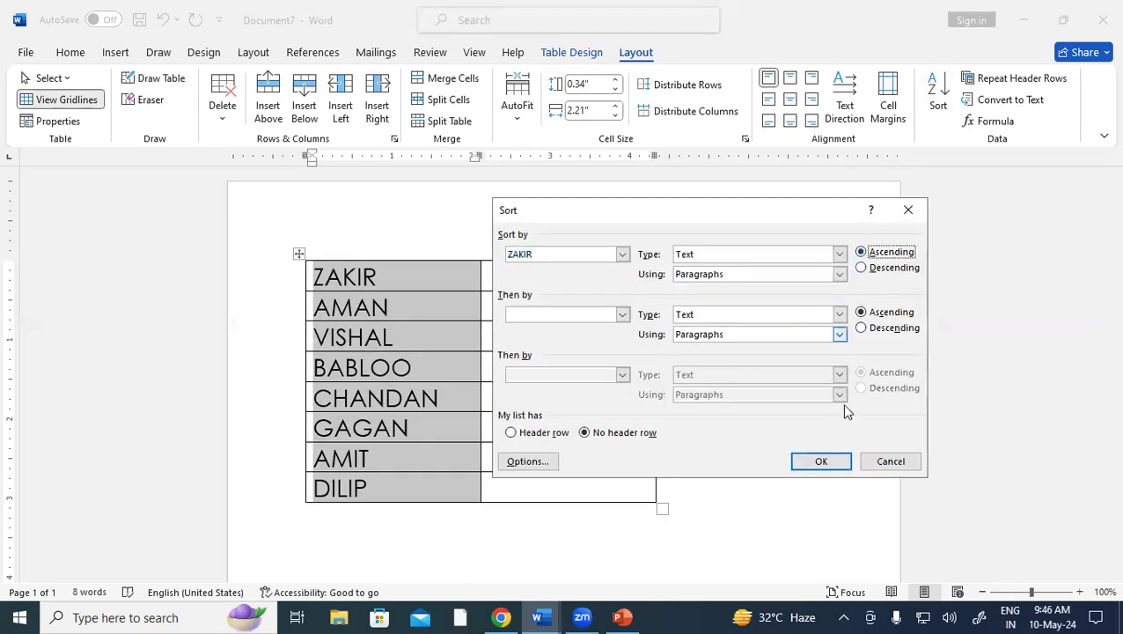
{"action": "left_click", "coordinate": [818, 461]}
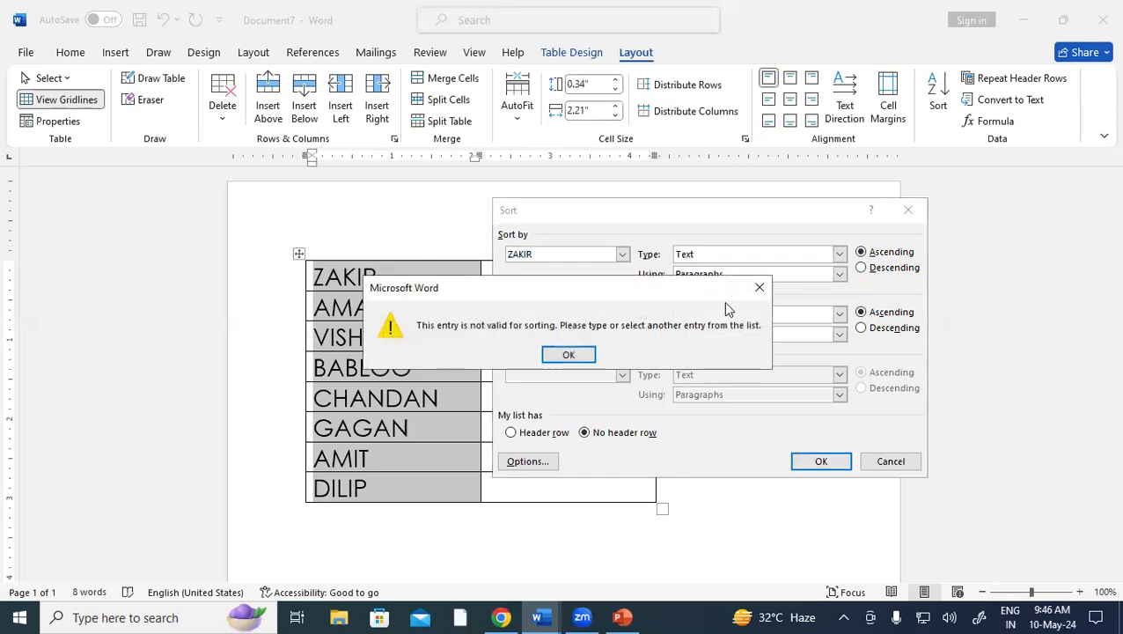
{"action": "left_click", "coordinate": [757, 285]}
{"action": "left_click", "coordinate": [861, 327]}
{"action": "left_click", "coordinate": [818, 462]}
{"action": "left_click", "coordinate": [568, 353]}
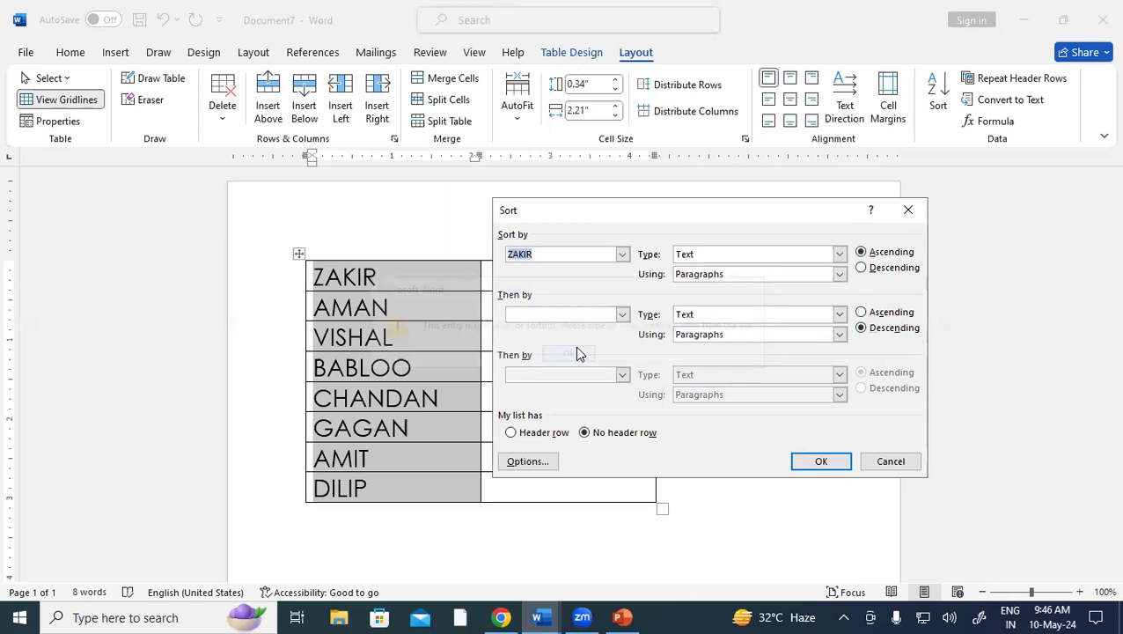
{"action": "left_click", "coordinate": [907, 209]}
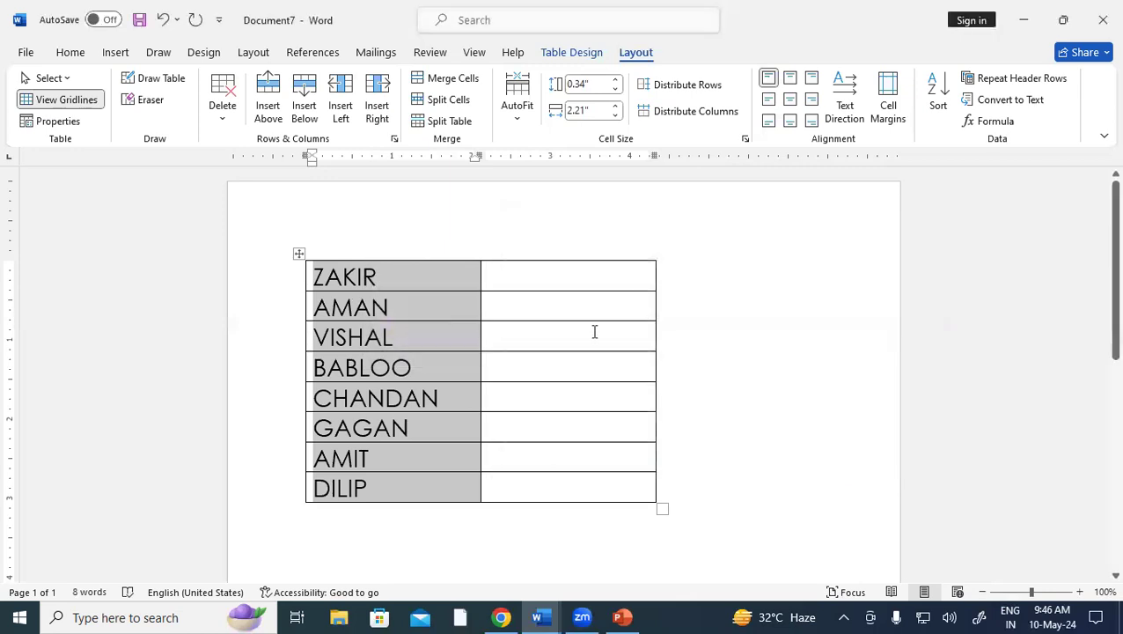
Step: Reselect the first column's names, try a descending text sort by paragraphs, and leave the sort settings
{"action": "left_click", "coordinate": [588, 332]}
{"action": "mouse_move", "coordinate": [315, 275]}
{"action": "left_mouse_down"}
{"action": "mouse_move", "coordinate": [334, 317]}
{"action": "mouse_move", "coordinate": [362, 486]}
{"action": "left_mouse_up"}
{"action": "left_click", "coordinate": [87, 55]}
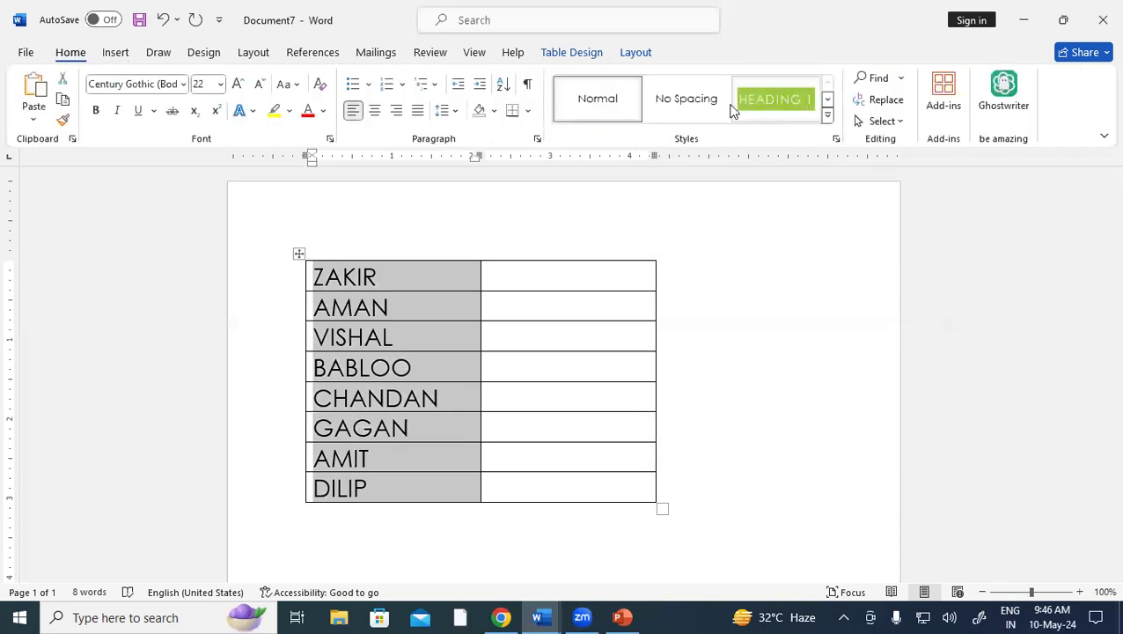
{"action": "left_click", "coordinate": [508, 85]}
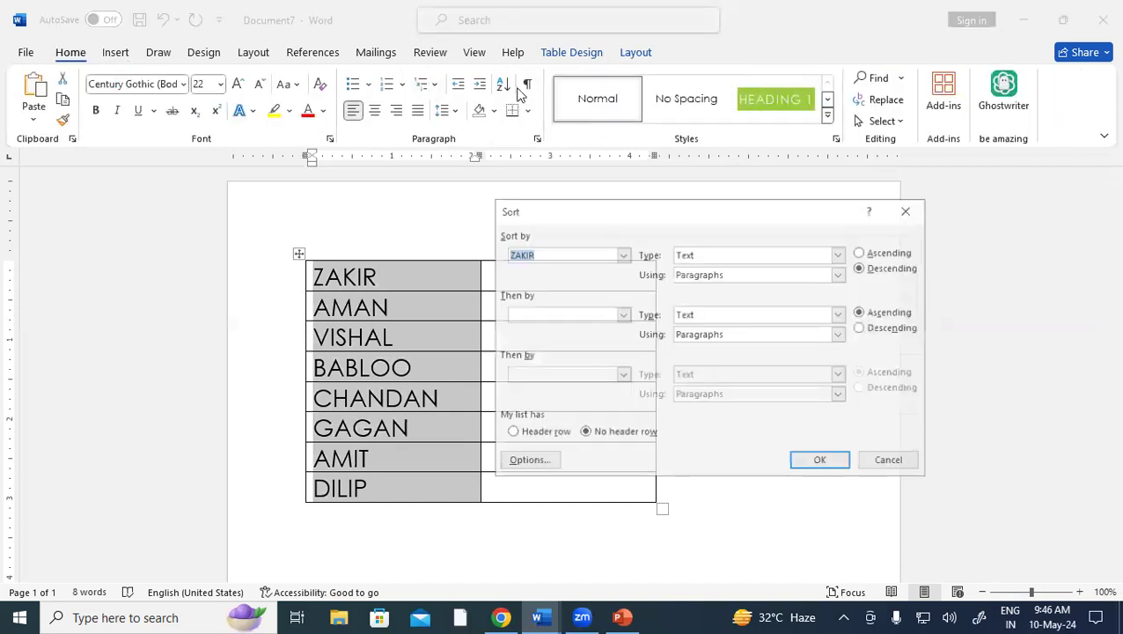
{"action": "left_click", "coordinate": [820, 461]}
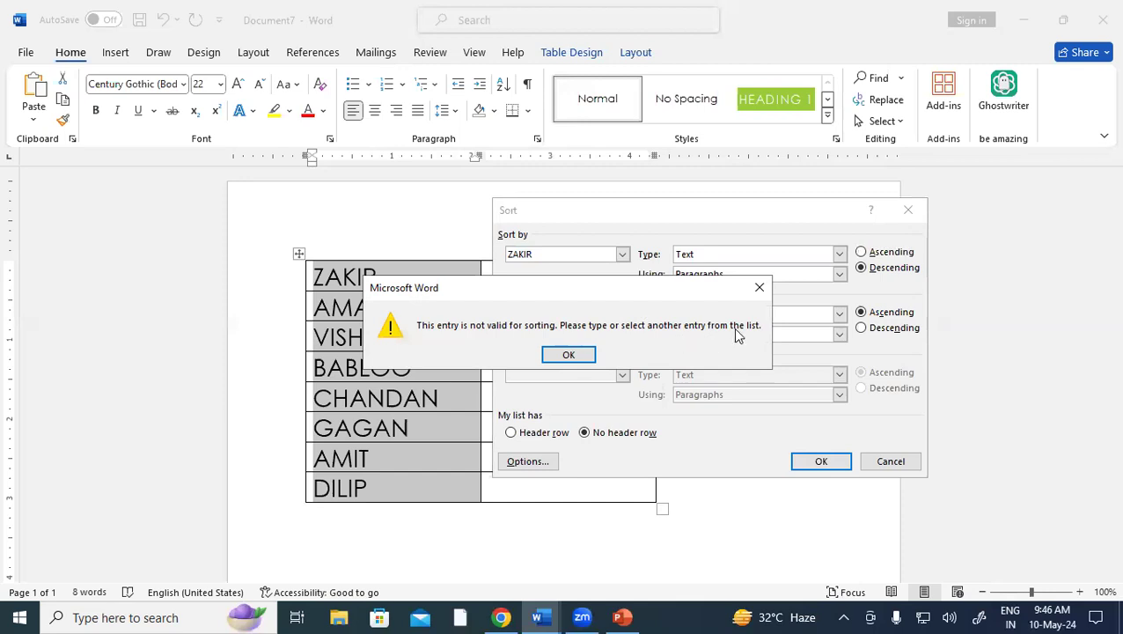
{"action": "left_click", "coordinate": [758, 287]}
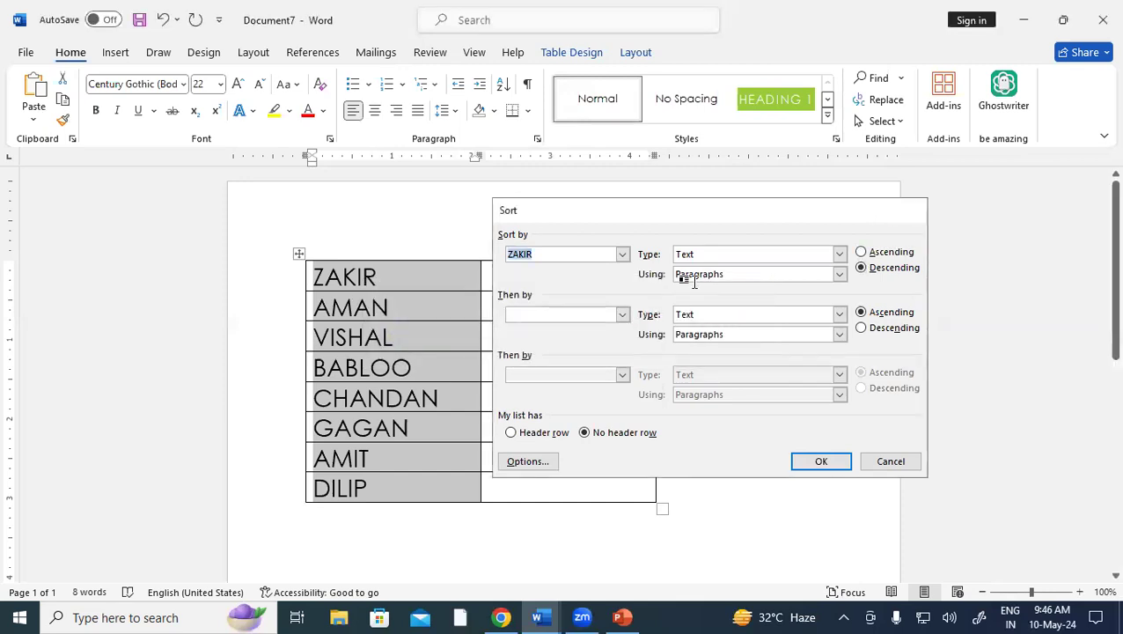
{"action": "key", "text": "Escape"}
Step: Select the name cells again, try an ascending text sort by paragraphs, and deselect them
{"action": "left_click", "coordinate": [609, 375]}
{"action": "left_click_drag", "start_coordinate": [317, 277], "coordinate": [360, 471]}
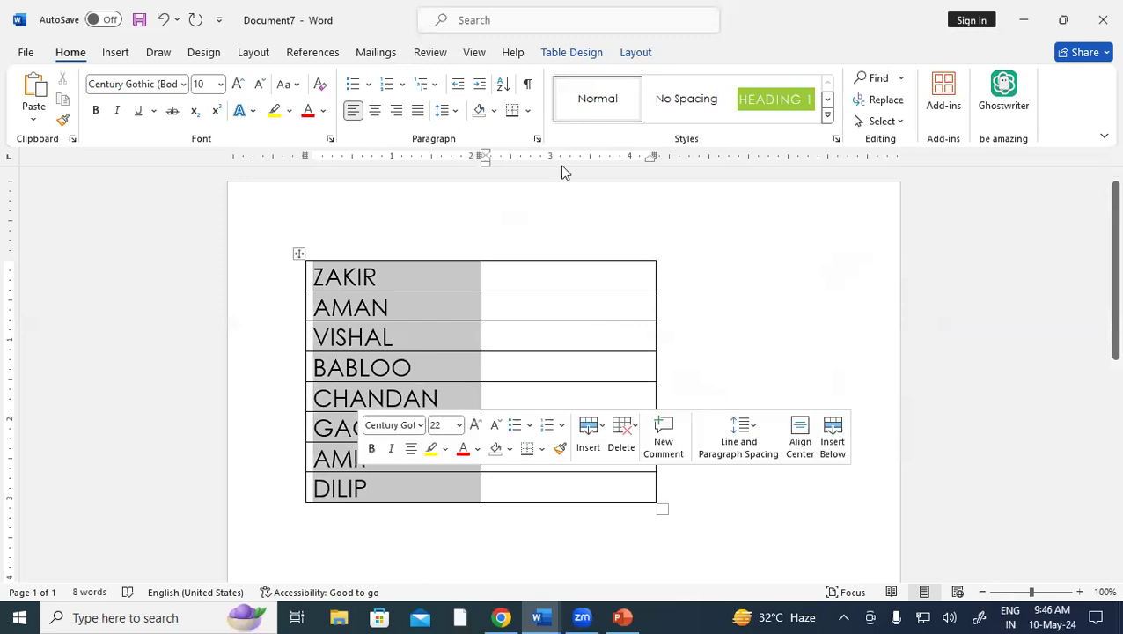
{"action": "left_click", "coordinate": [503, 84]}
{"action": "left_click", "coordinate": [862, 252]}
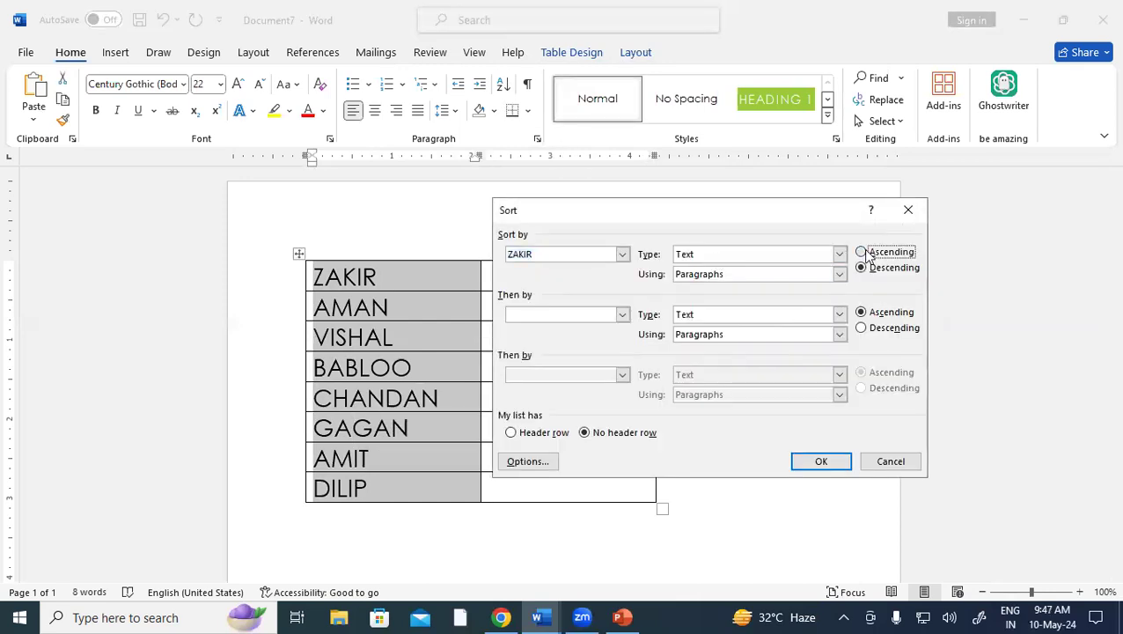
{"action": "left_click", "coordinate": [838, 463]}
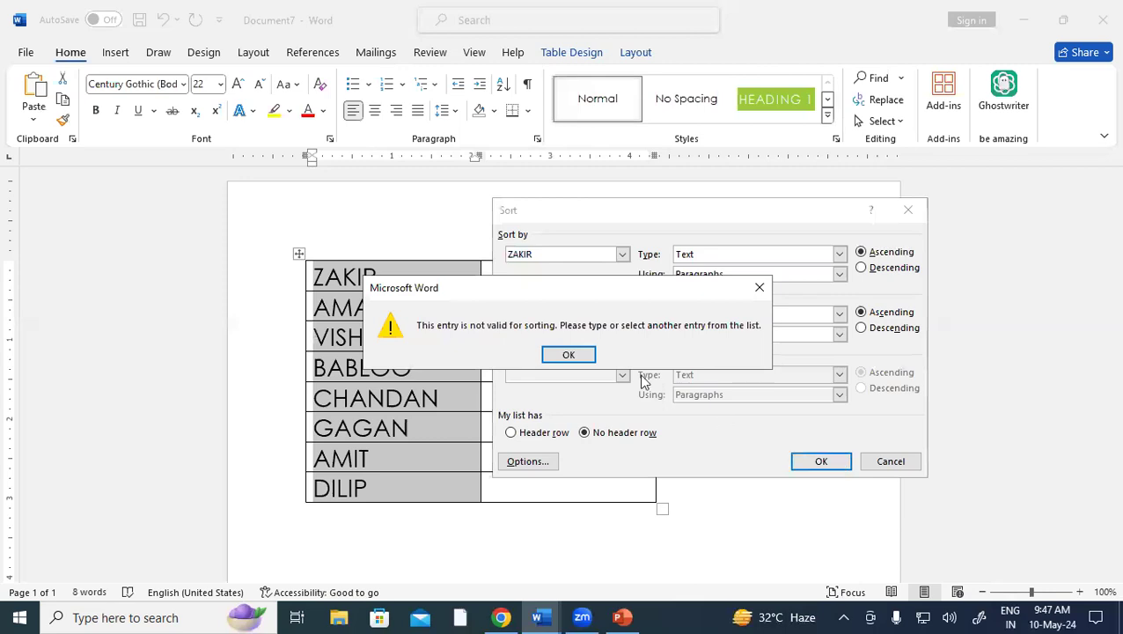
{"action": "left_click", "coordinate": [759, 288]}
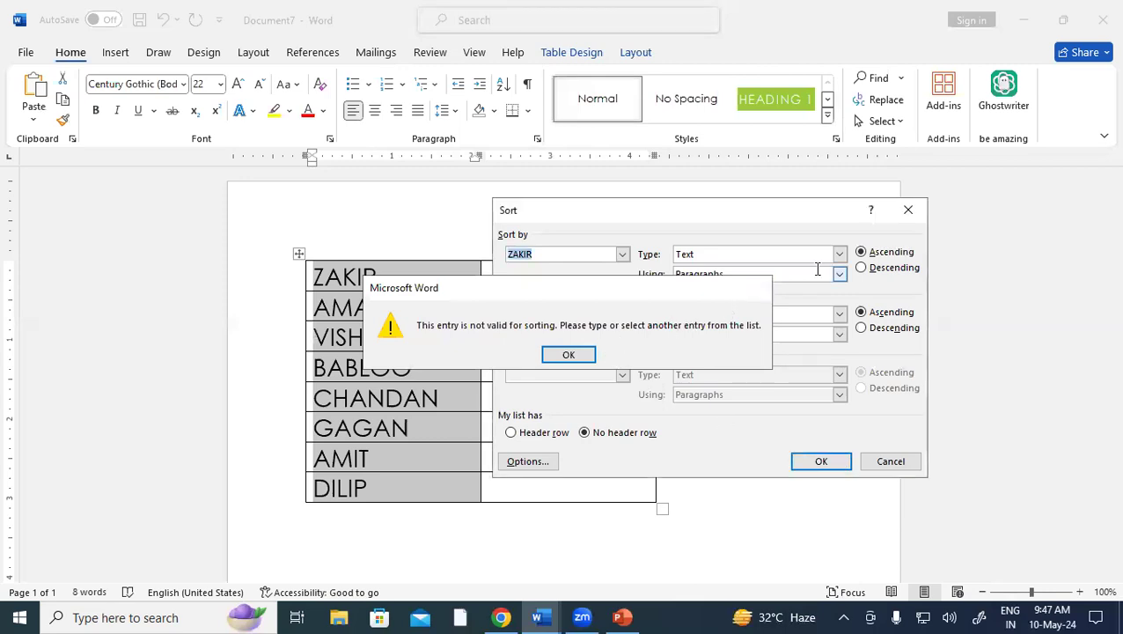
{"action": "left_click", "coordinate": [907, 209]}
{"action": "left_click", "coordinate": [590, 366]}
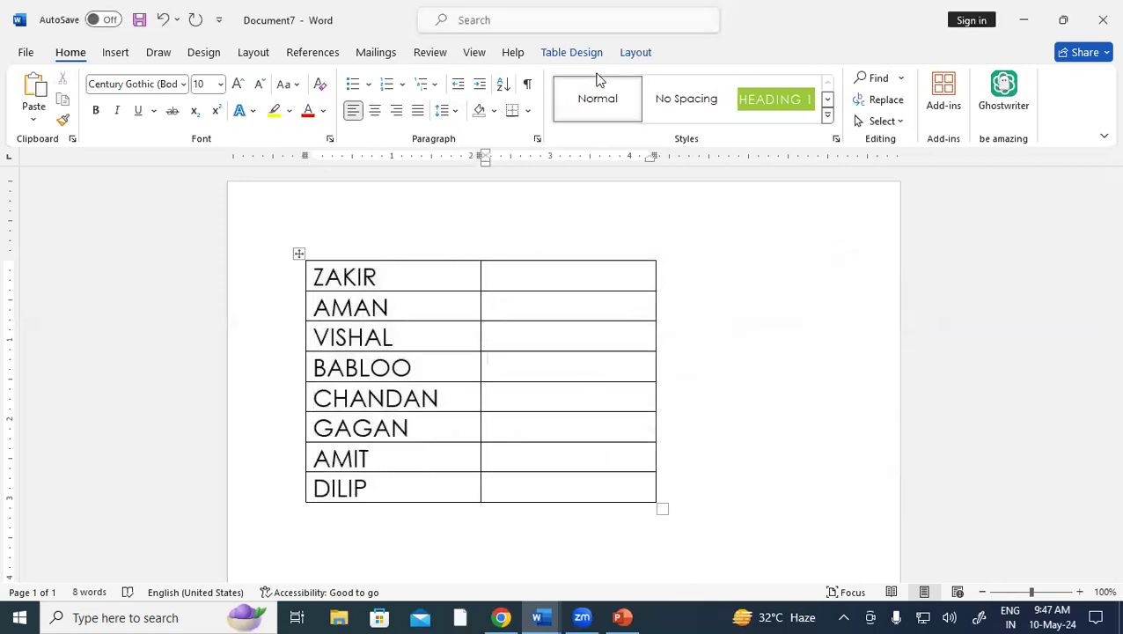
{"action": "left_click", "coordinate": [643, 52]}
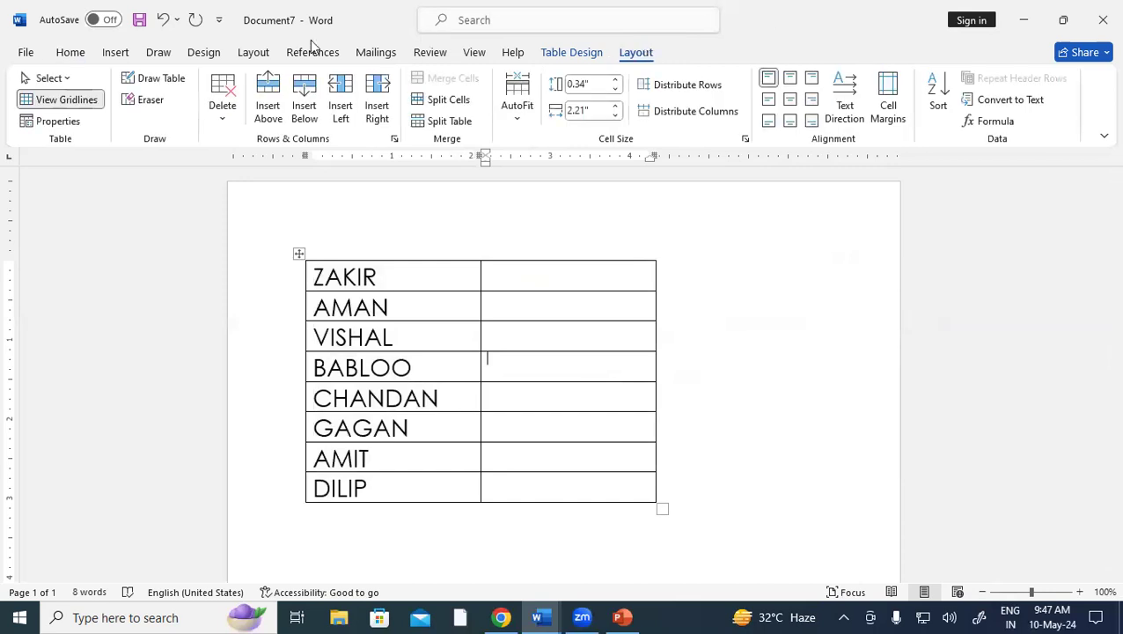
{"action": "left_click", "coordinate": [69, 53]}
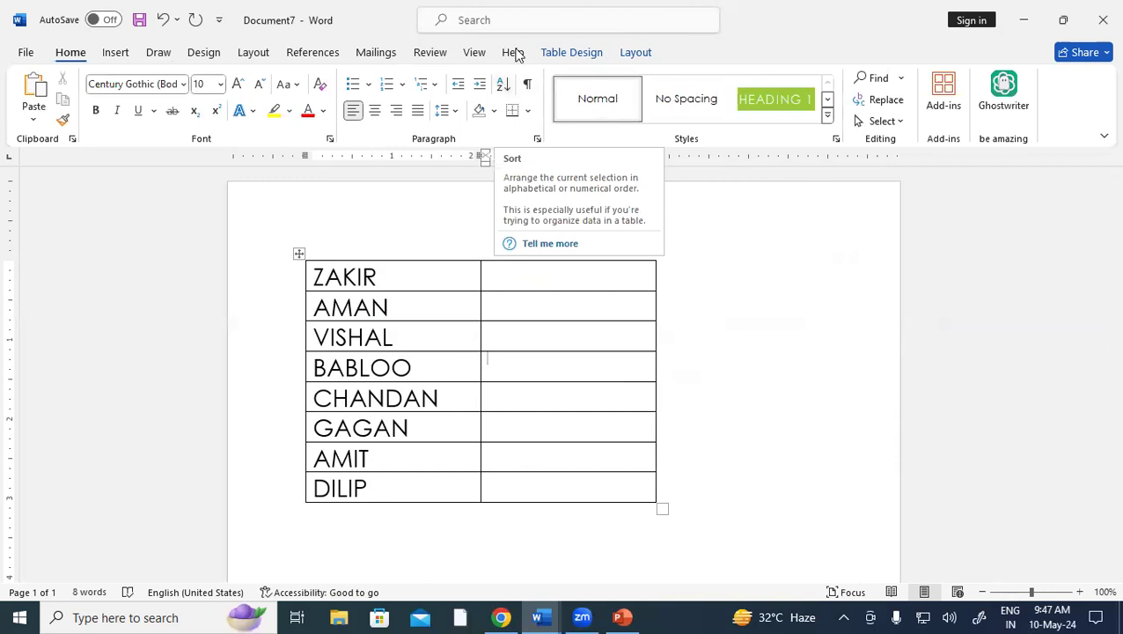
{"action": "left_click", "coordinate": [651, 56]}
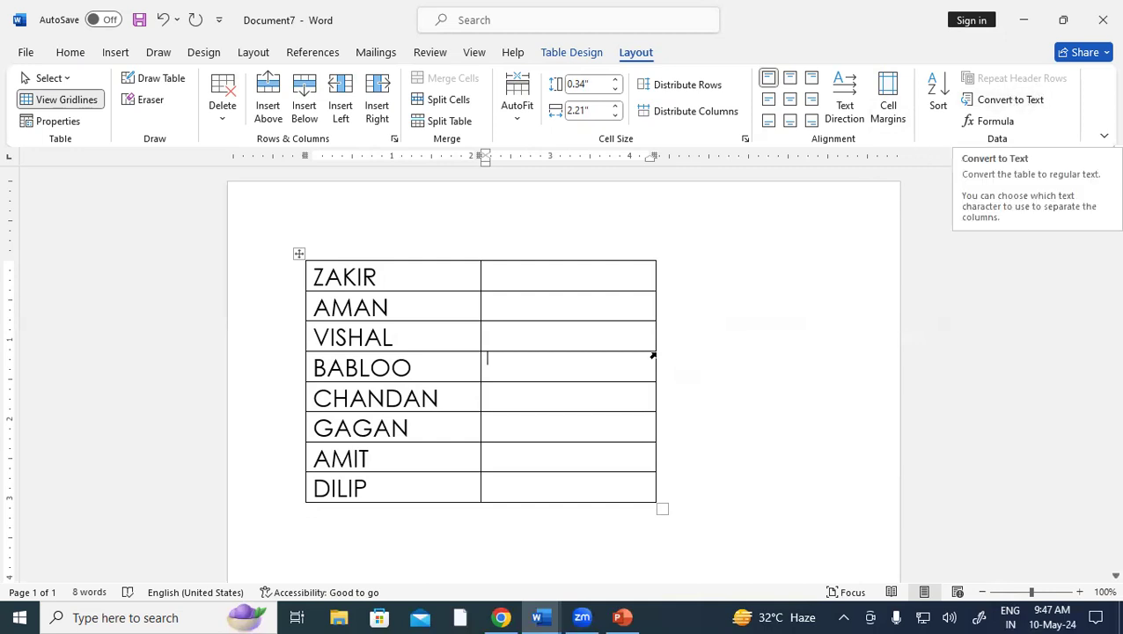
Step: Undo the last two font-size increases on the first column's names
{"action": "key", "text": "ctrl+z"}
{"action": "key", "text": "ctrl+z"}
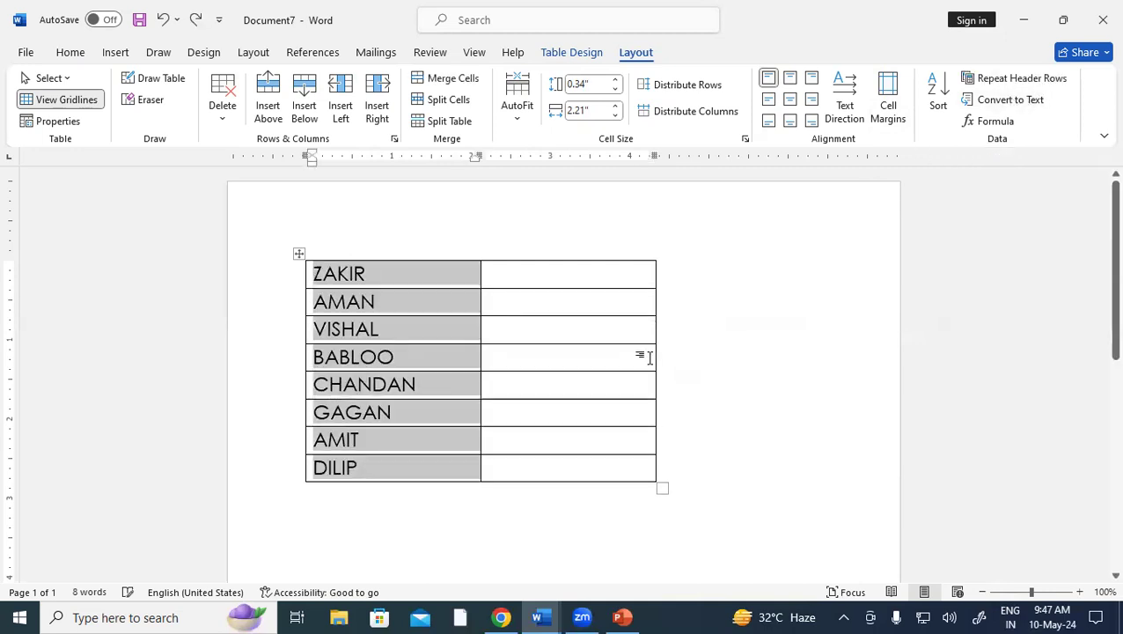
Step: Switch to Document5 and undo the table splits to rejoin the separated rows into one table
{"action": "mouse_move", "coordinate": [539, 617]}
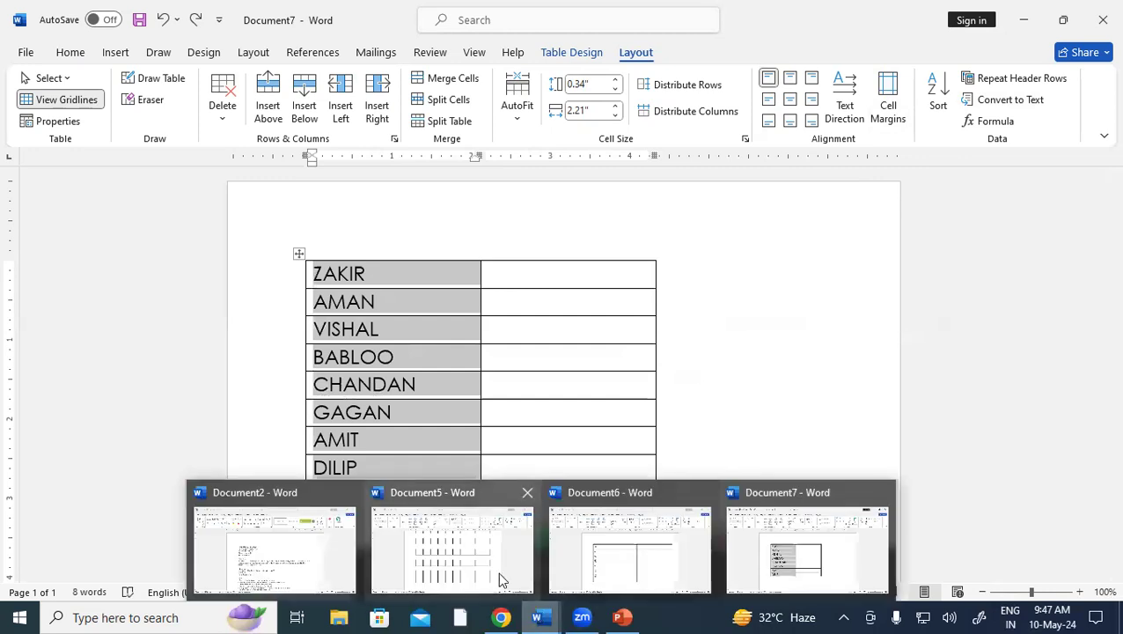
{"action": "left_click", "coordinate": [477, 554]}
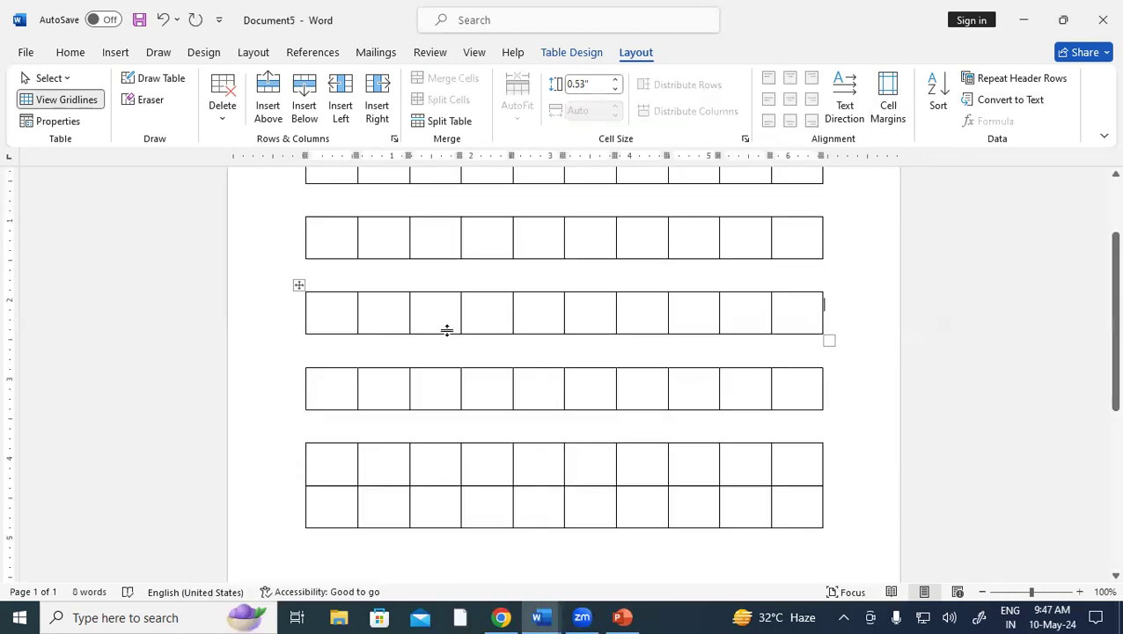
{"action": "key", "text": "ctrl+z"}
{"action": "key", "text": "ctrl+z"}
{"action": "key", "text": "ctrl+z"}
{"action": "key", "text": "ctrl+z"}
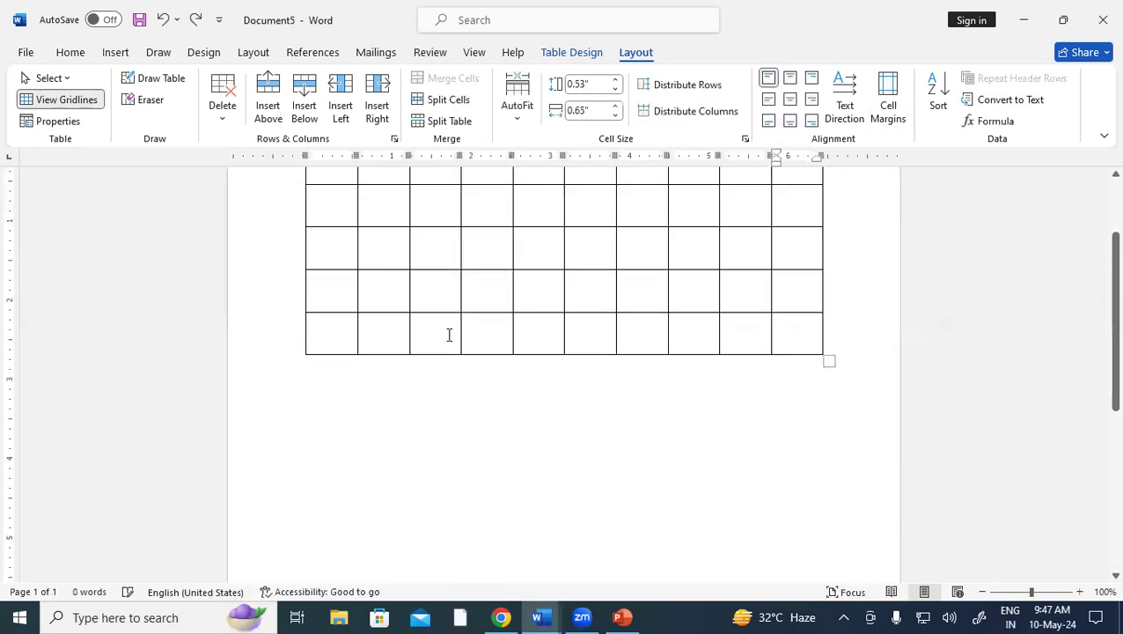
Step: Enter three names in the first three cells of the table's top row
{"action": "scroll", "coordinate": [448, 334], "scroll_direction": "up", "scroll_amount": 3}
{"action": "left_click", "coordinate": [336, 284]}
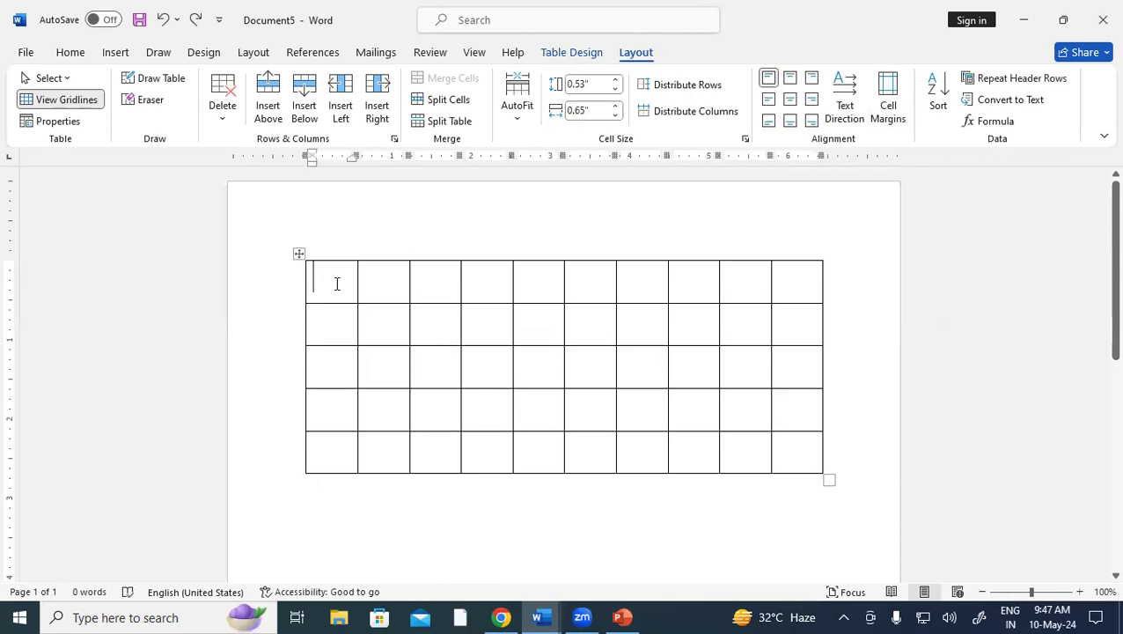
{"action": "type", "text": "R"}
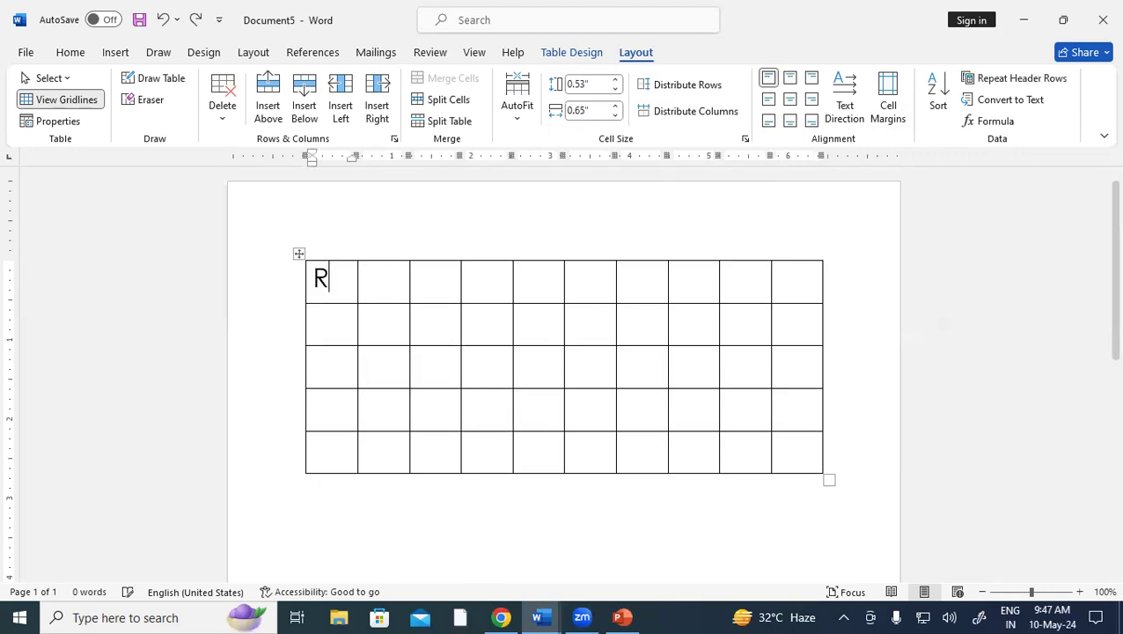
{"action": "type", "text": "AM SHYAM"}
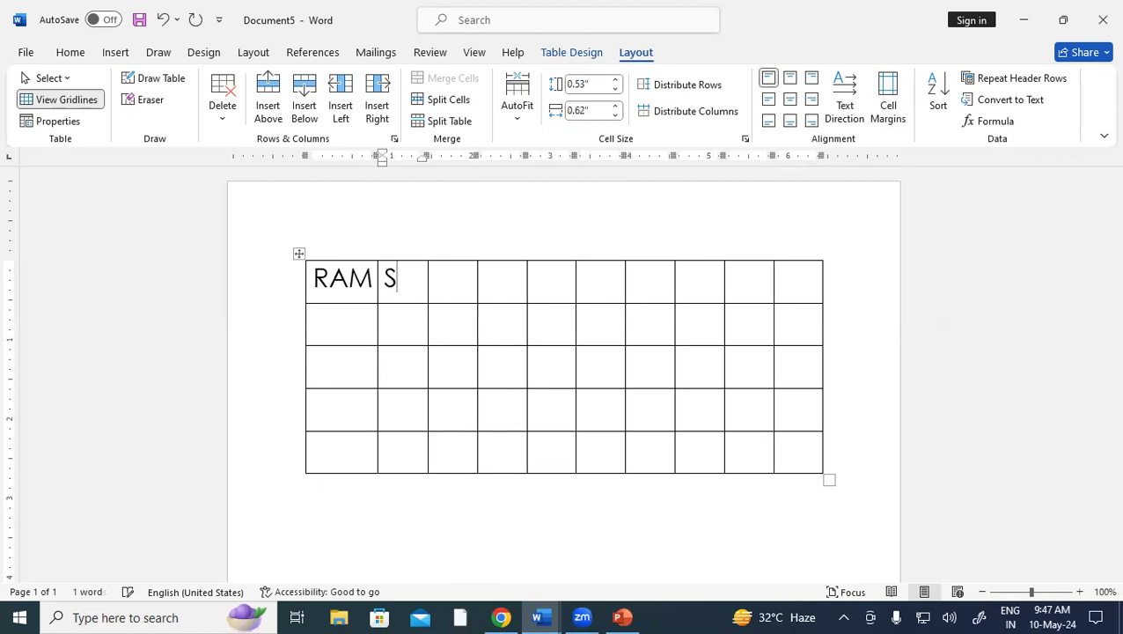
{"action": "key", "text": "Tab"}
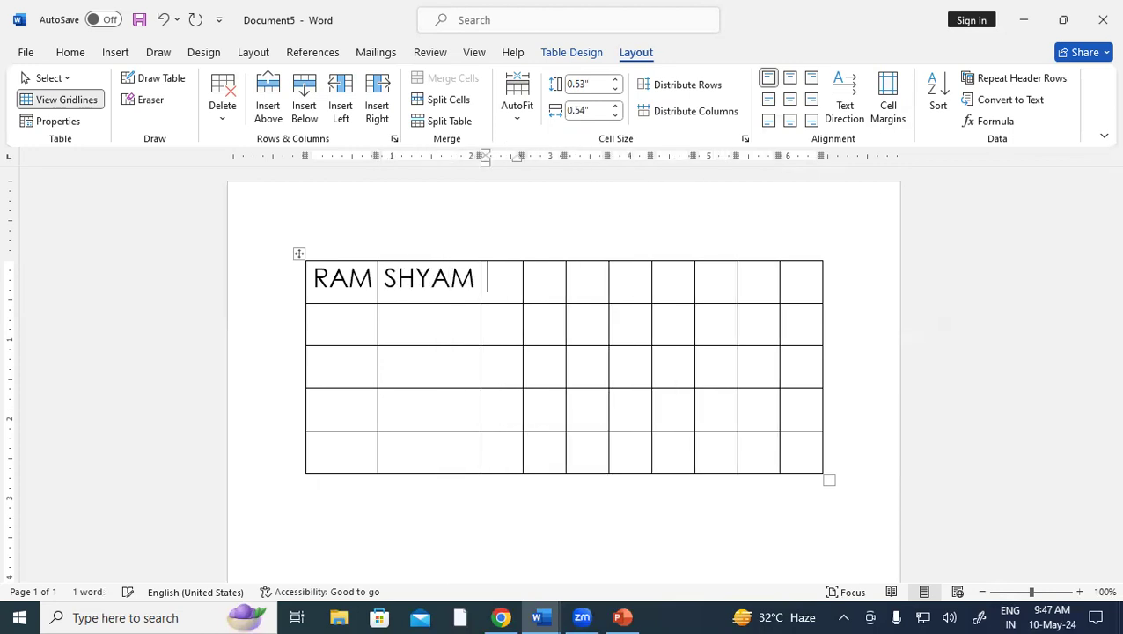
{"action": "type", "text": "RAMV"}
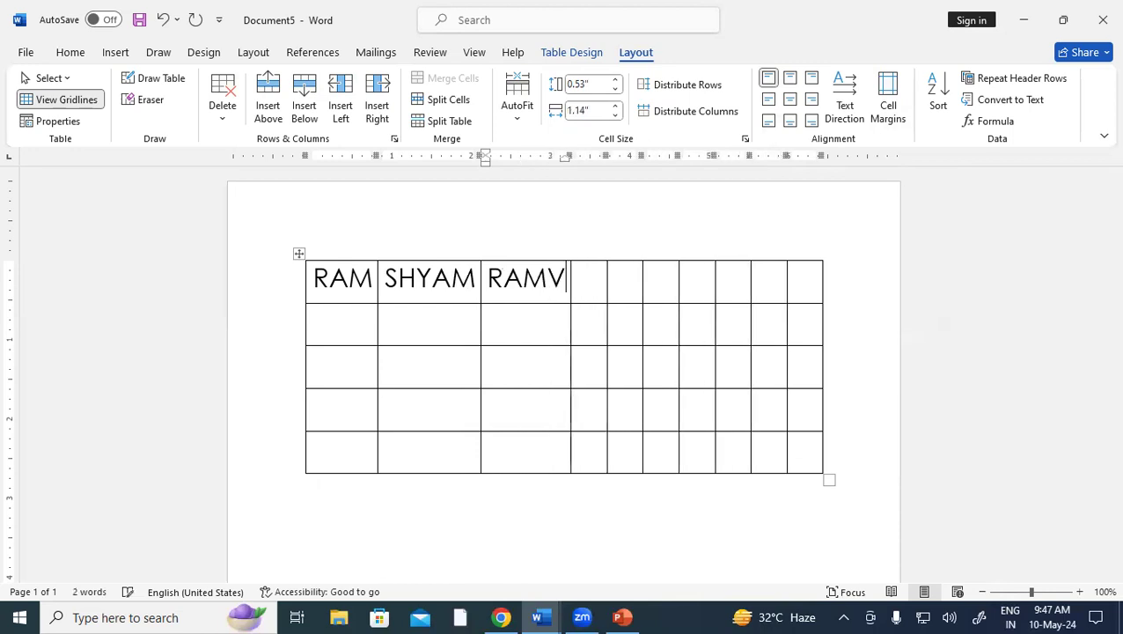
{"action": "type", "text": "IJAY"}
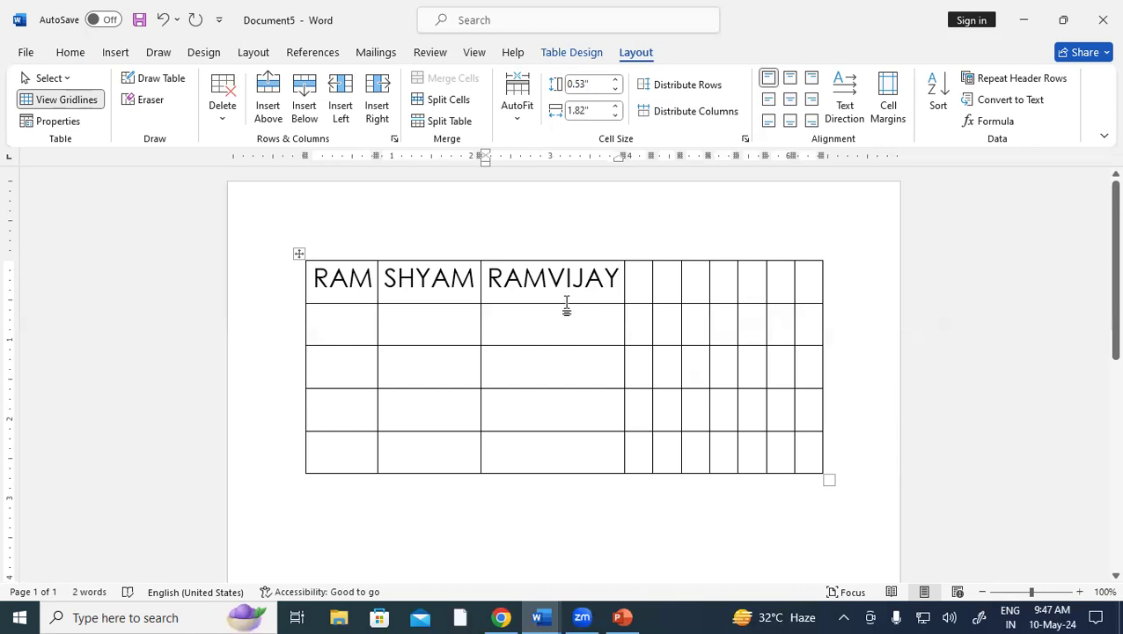
Step: Select the top row and apply the banded grid table style with a dark green header
{"action": "left_click_drag", "start_coordinate": [317, 280], "coordinate": [809, 294]}
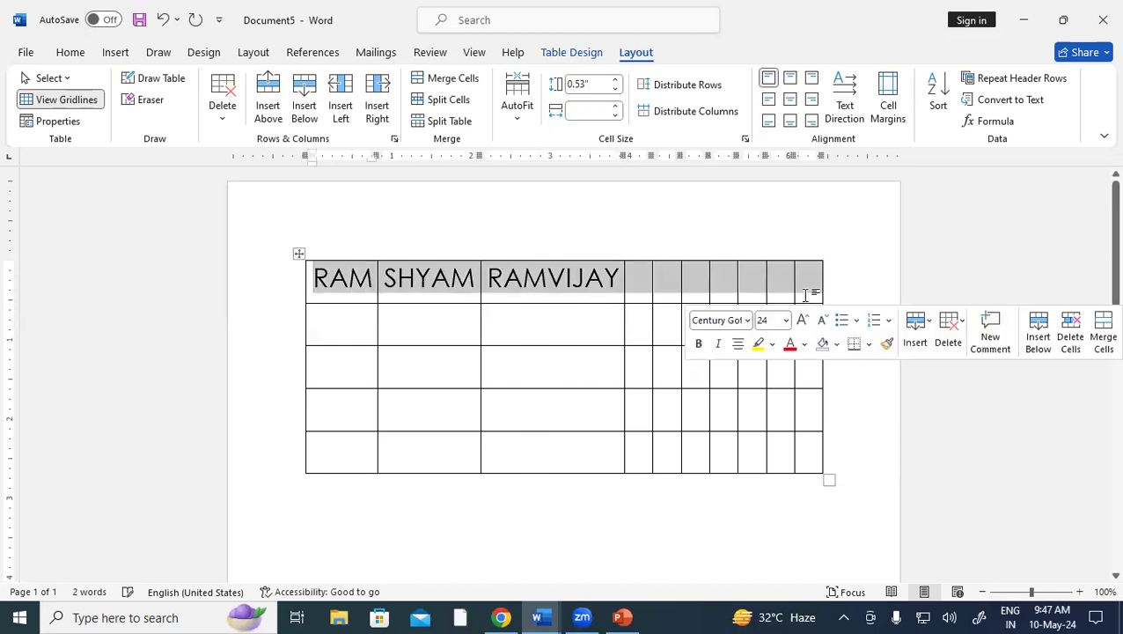
{"action": "left_click", "coordinate": [572, 53]}
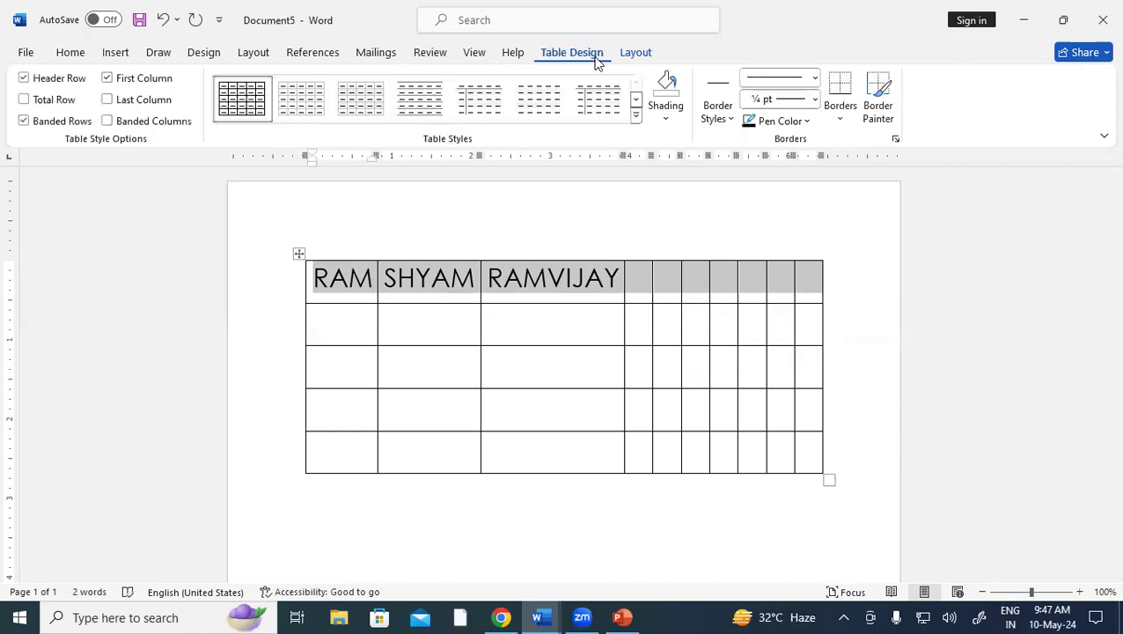
{"action": "left_click", "coordinate": [635, 118]}
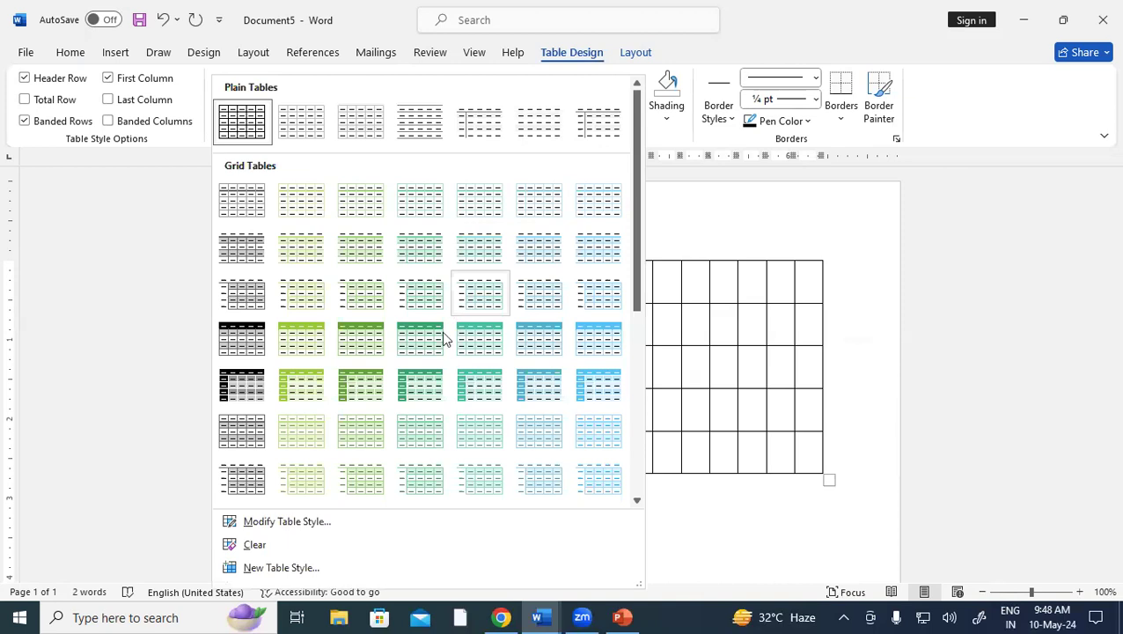
{"action": "left_click", "coordinate": [416, 333]}
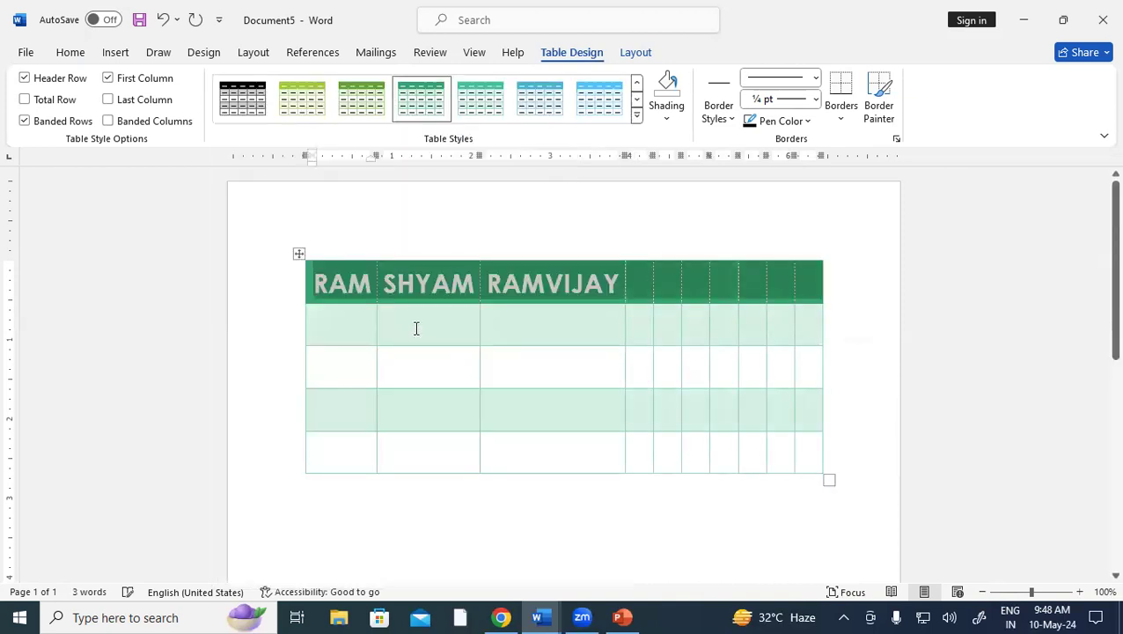
{"action": "left_click", "coordinate": [648, 60]}
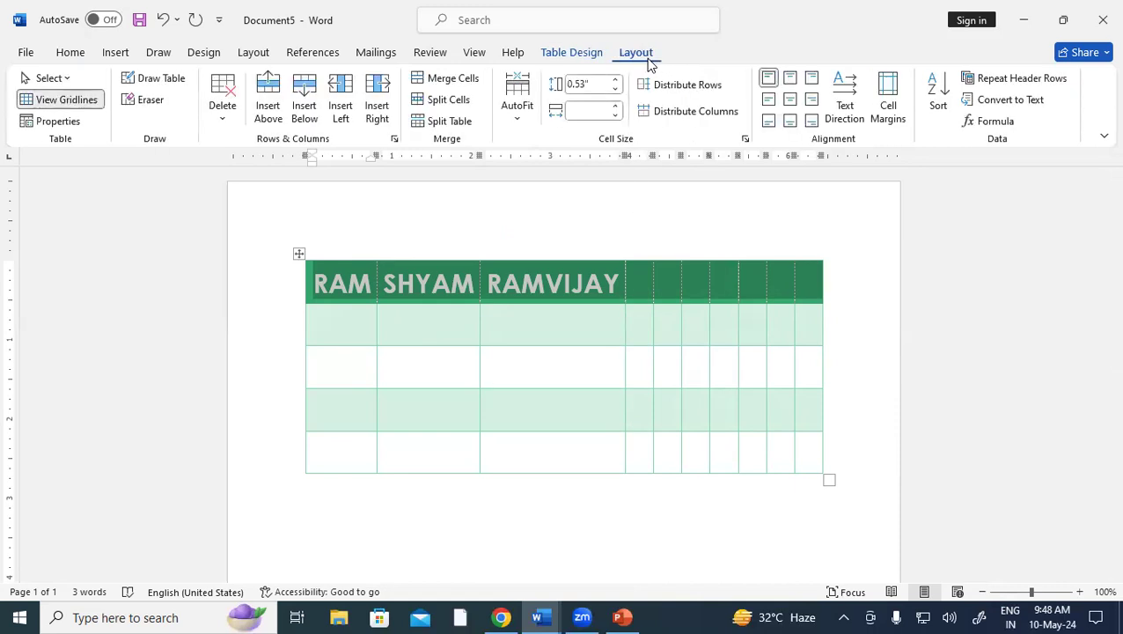
Step: Reselect the top row and try switching Repeat Header Rows on and off
{"action": "left_click", "coordinate": [754, 326]}
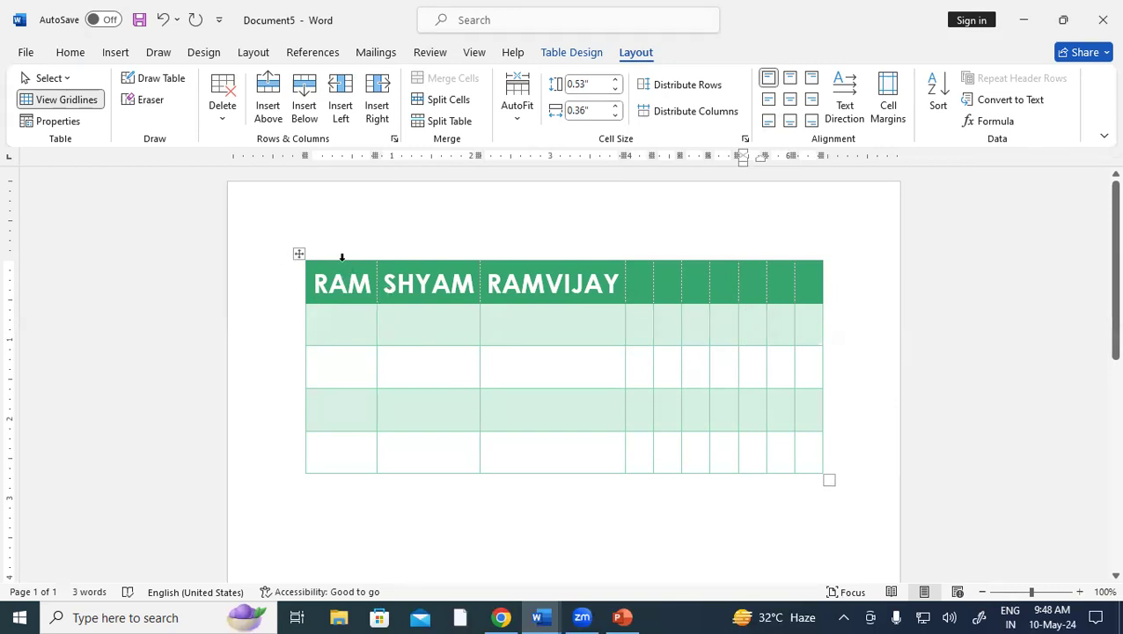
{"action": "left_click_drag", "start_coordinate": [313, 283], "coordinate": [798, 286]}
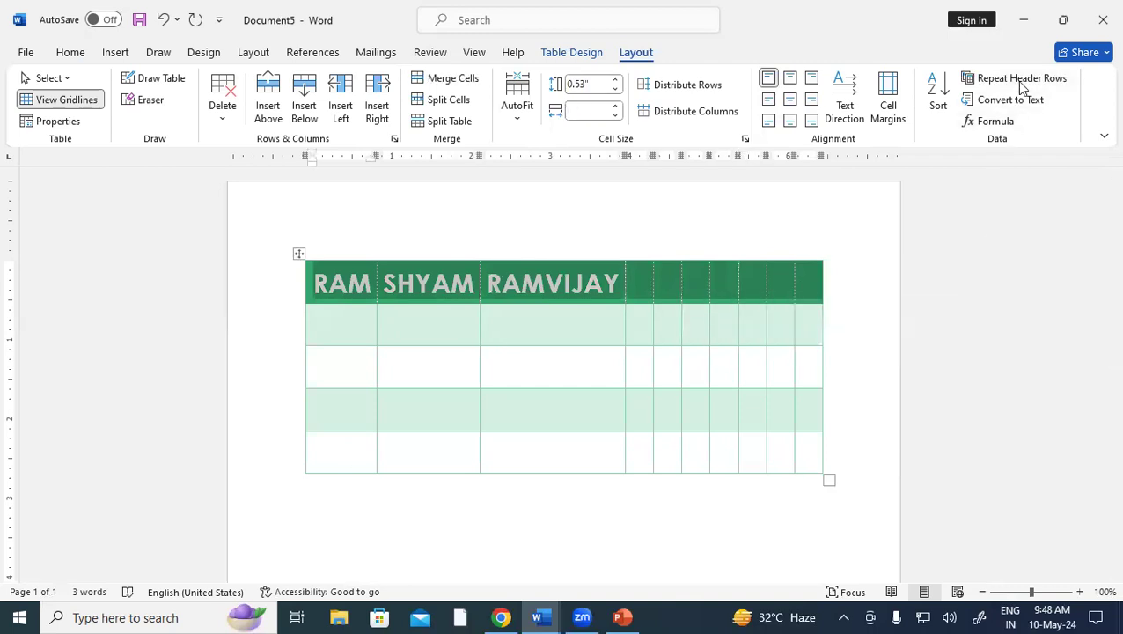
{"action": "left_click", "coordinate": [1021, 80]}
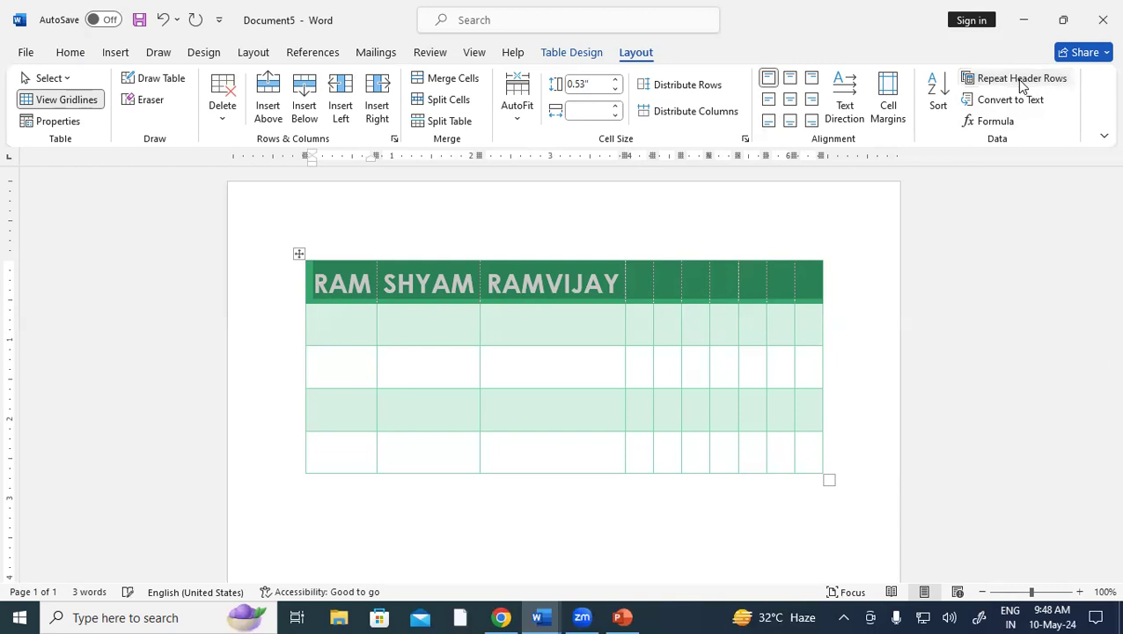
{"action": "left_click", "coordinate": [1022, 84]}
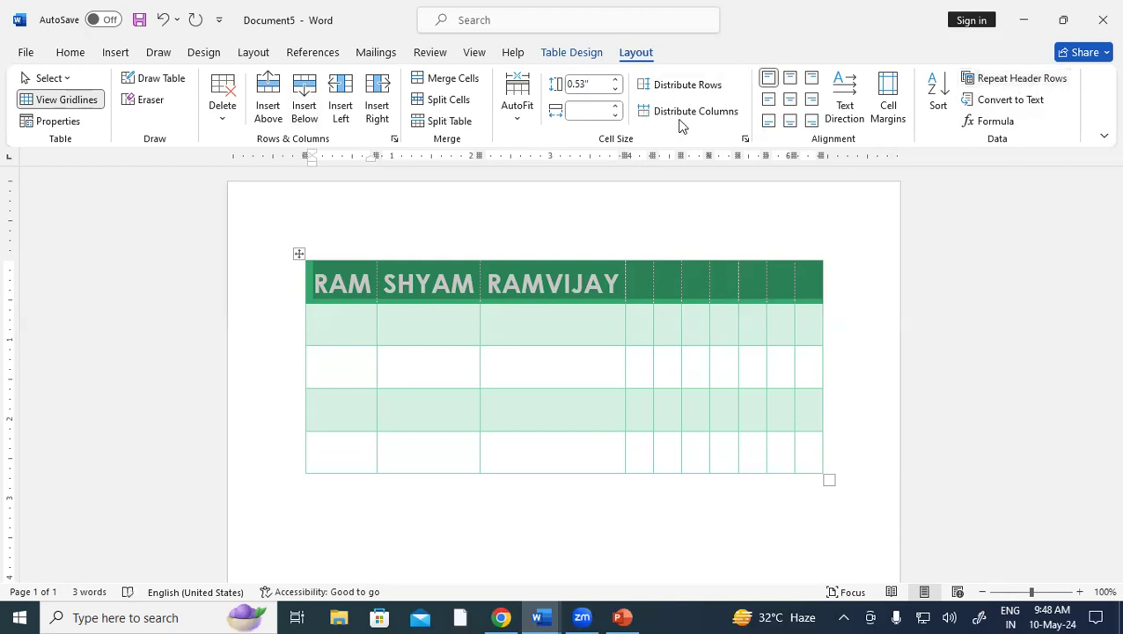
Step: Apply the banded grid table style with a lime green header to the table
{"action": "left_click", "coordinate": [588, 52]}
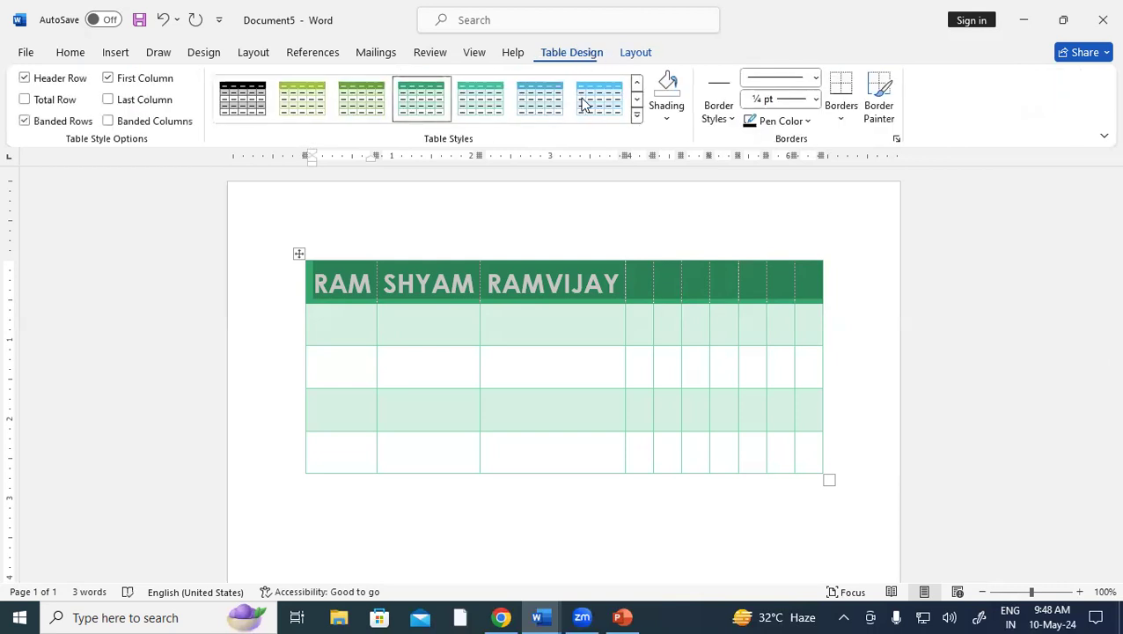
{"action": "left_click", "coordinate": [637, 116]}
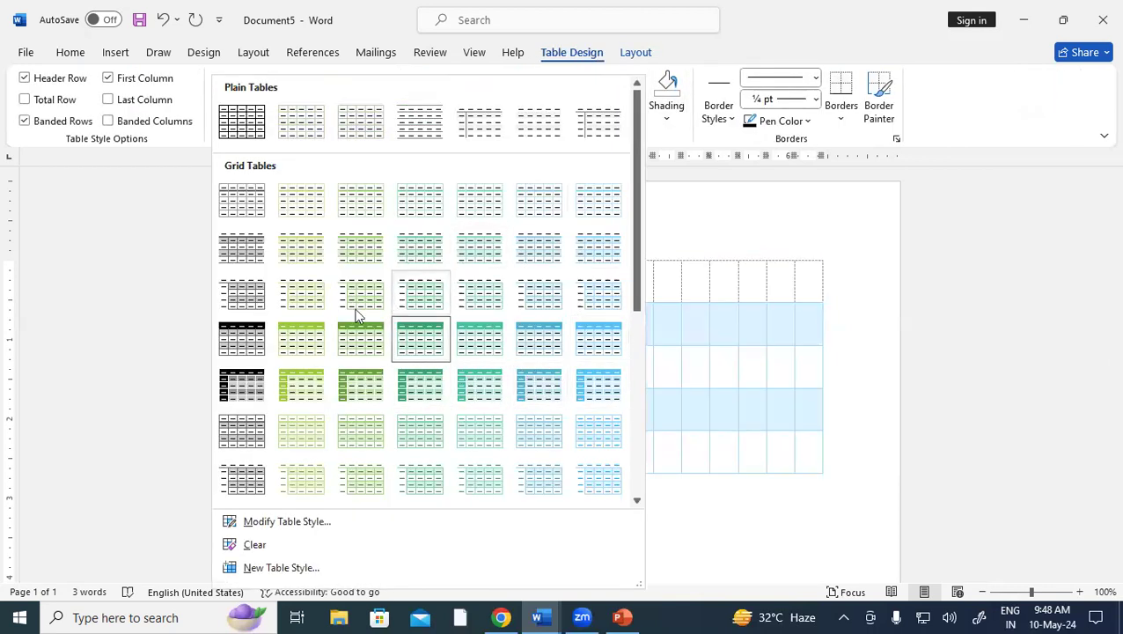
{"action": "left_click", "coordinate": [300, 341]}
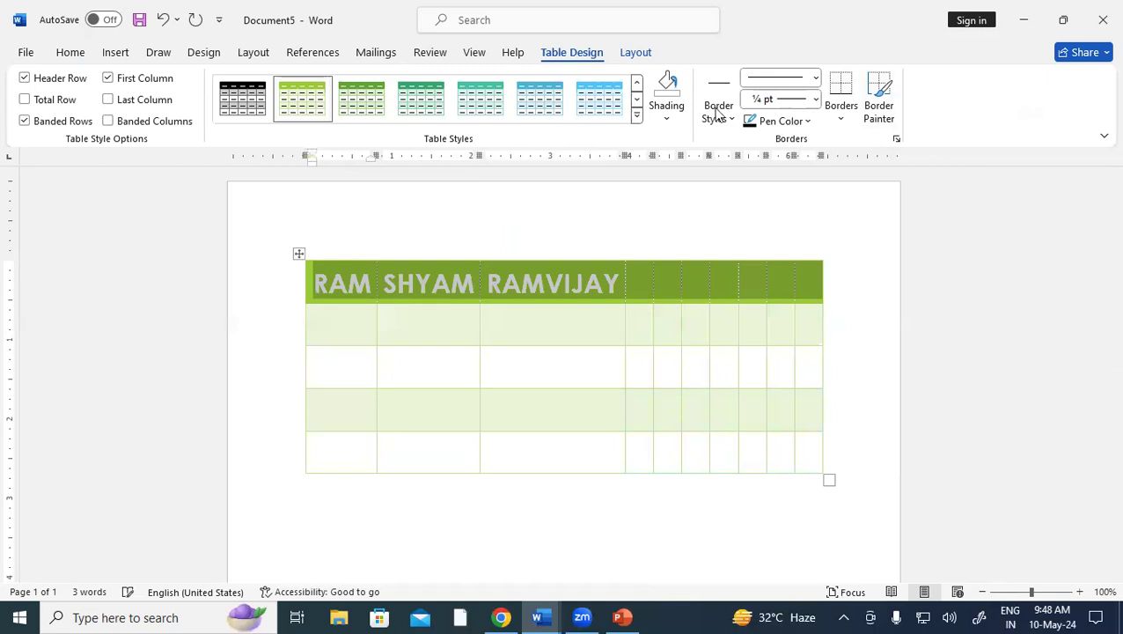
Step: Select the whole table, turn on Repeat Header Rows for all its rows, and deselect it
{"action": "left_click", "coordinate": [635, 53]}
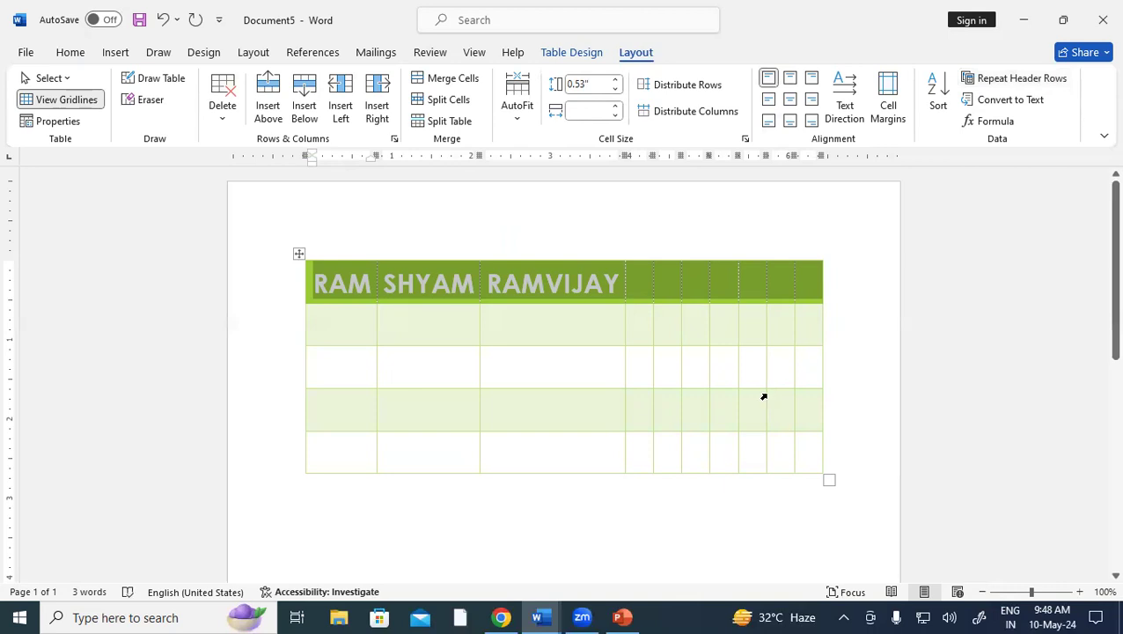
{"action": "left_click", "coordinate": [556, 396]}
{"action": "left_click_drag", "start_coordinate": [319, 282], "coordinate": [829, 460]}
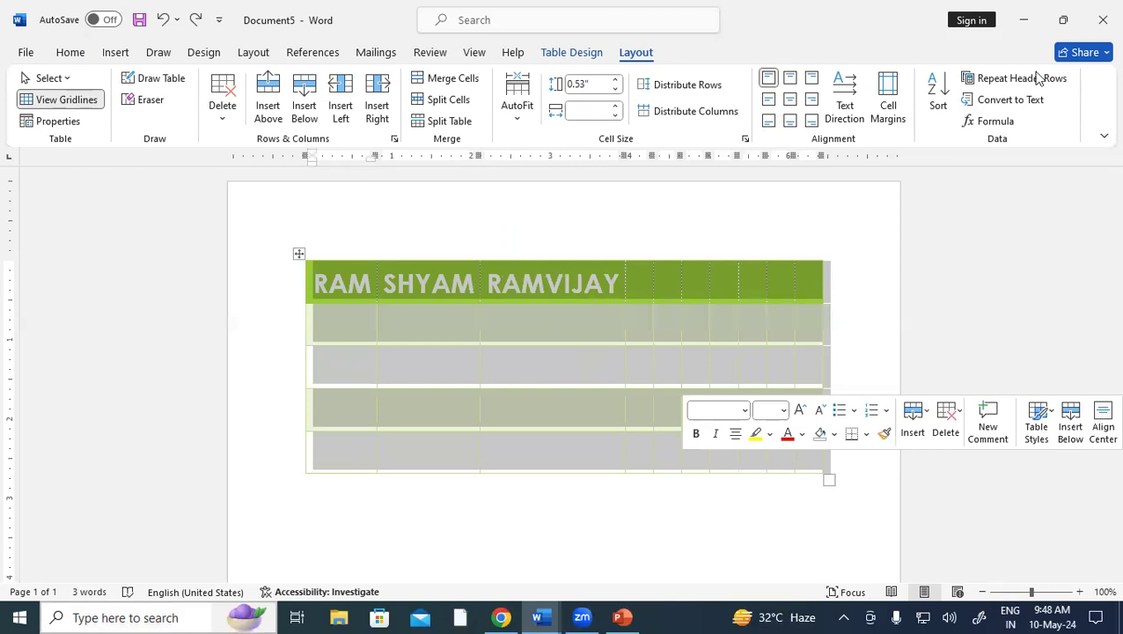
{"action": "left_click", "coordinate": [1016, 79]}
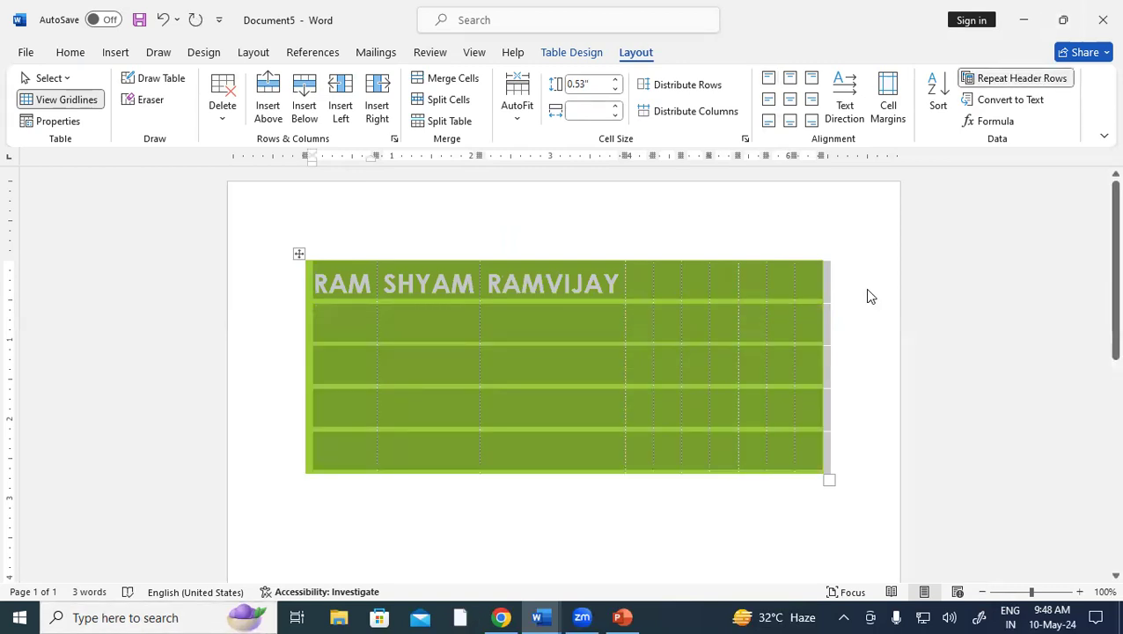
{"action": "left_click", "coordinate": [722, 337]}
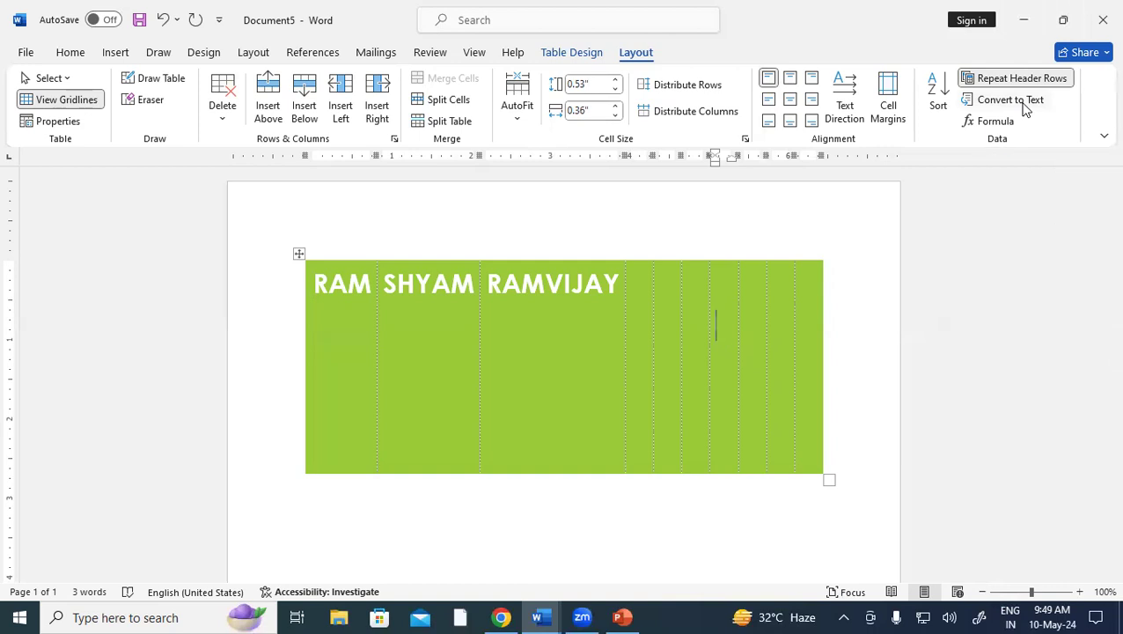
Step: Start a new blank document and insert a 7x6 table
{"action": "left_click", "coordinate": [1099, 9]}
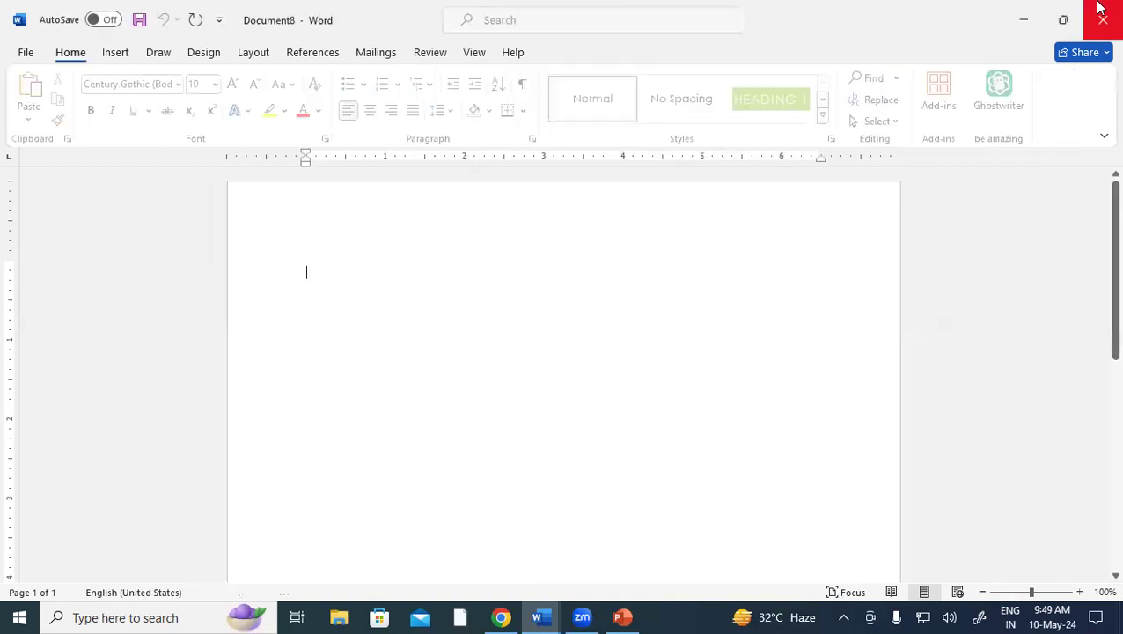
{"action": "left_click", "coordinate": [115, 52]}
{"action": "left_click", "coordinate": [132, 104]}
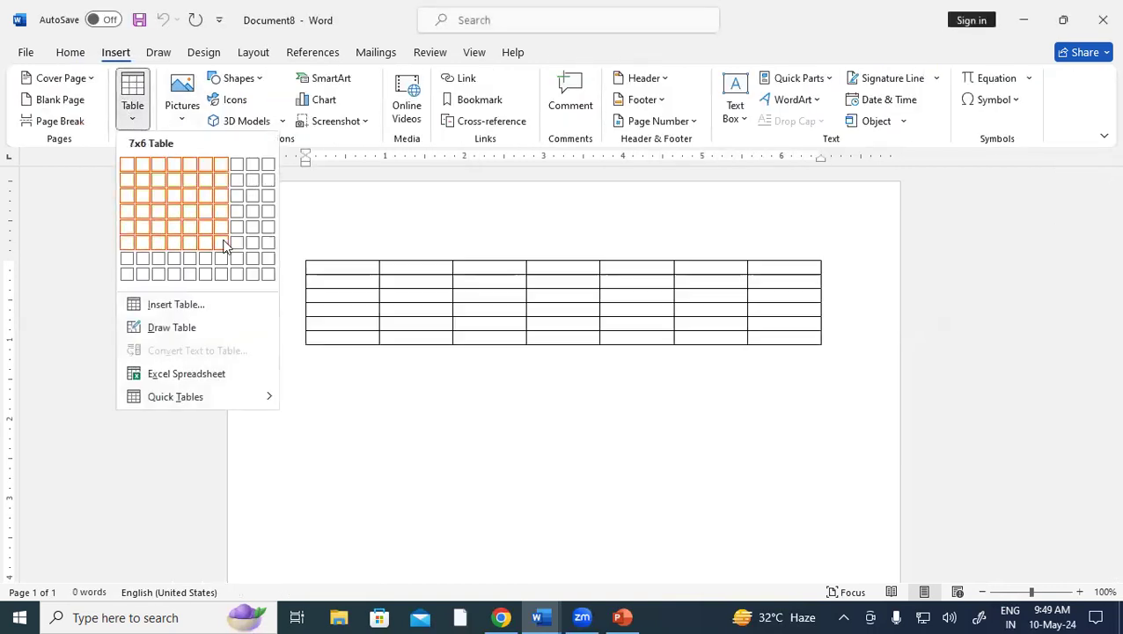
{"action": "left_click", "coordinate": [221, 243]}
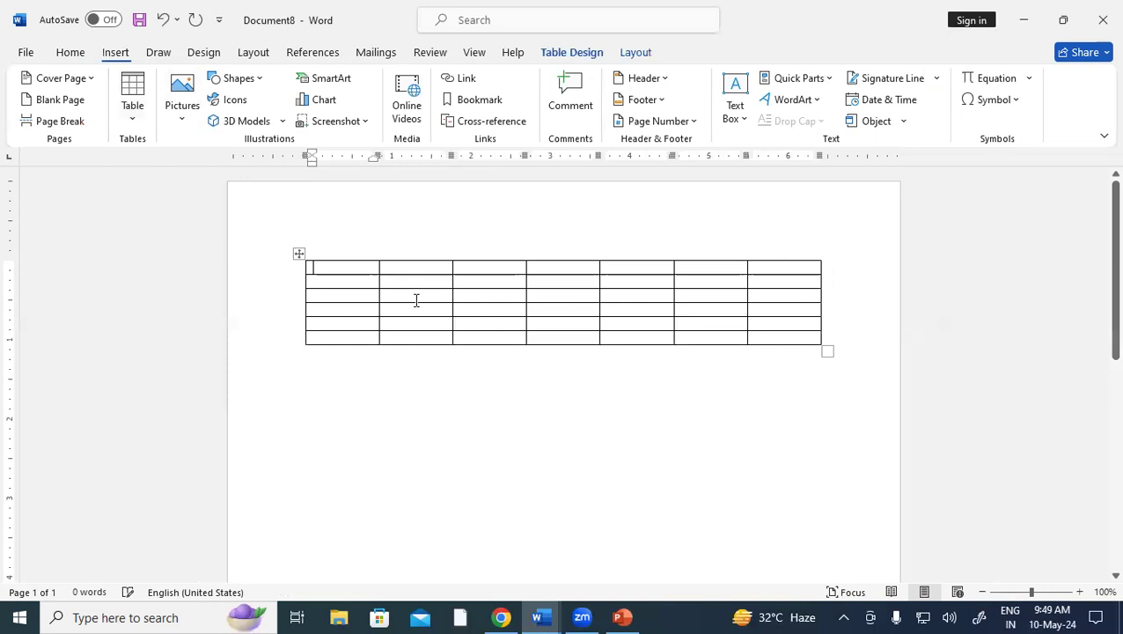
Step: Select the new table's top row and apply the banded grid table style with a teal header
{"action": "left_click", "coordinate": [635, 52]}
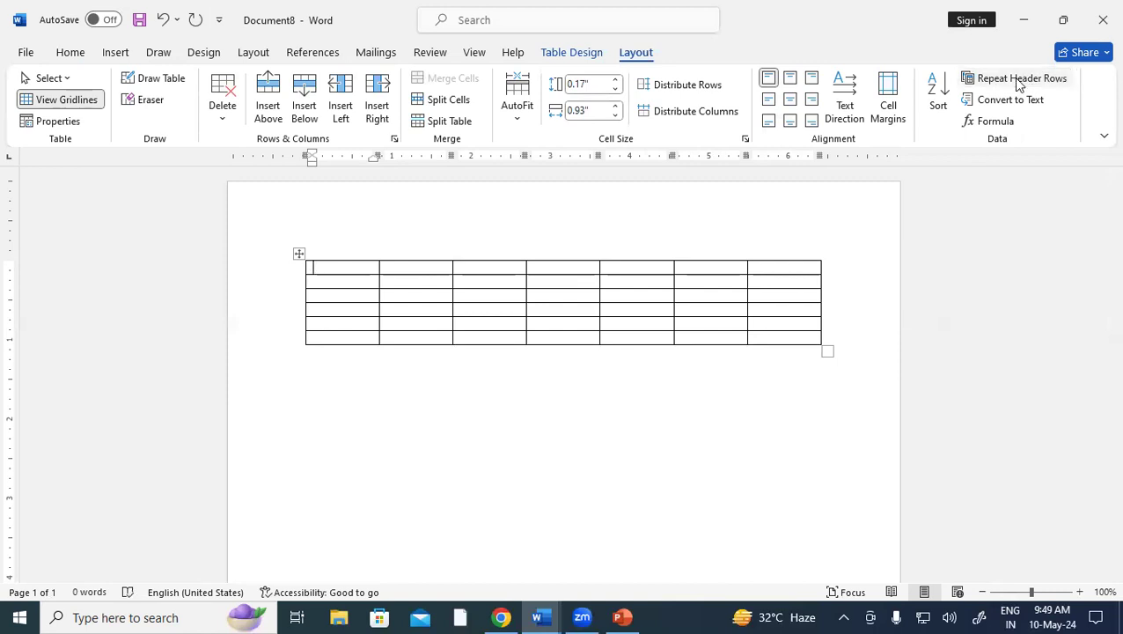
{"action": "mouse_move", "coordinate": [359, 269]}
{"action": "left_mouse_down"}
{"action": "mouse_move", "coordinate": [745, 279]}
{"action": "mouse_move", "coordinate": [777, 271]}
{"action": "left_mouse_up"}
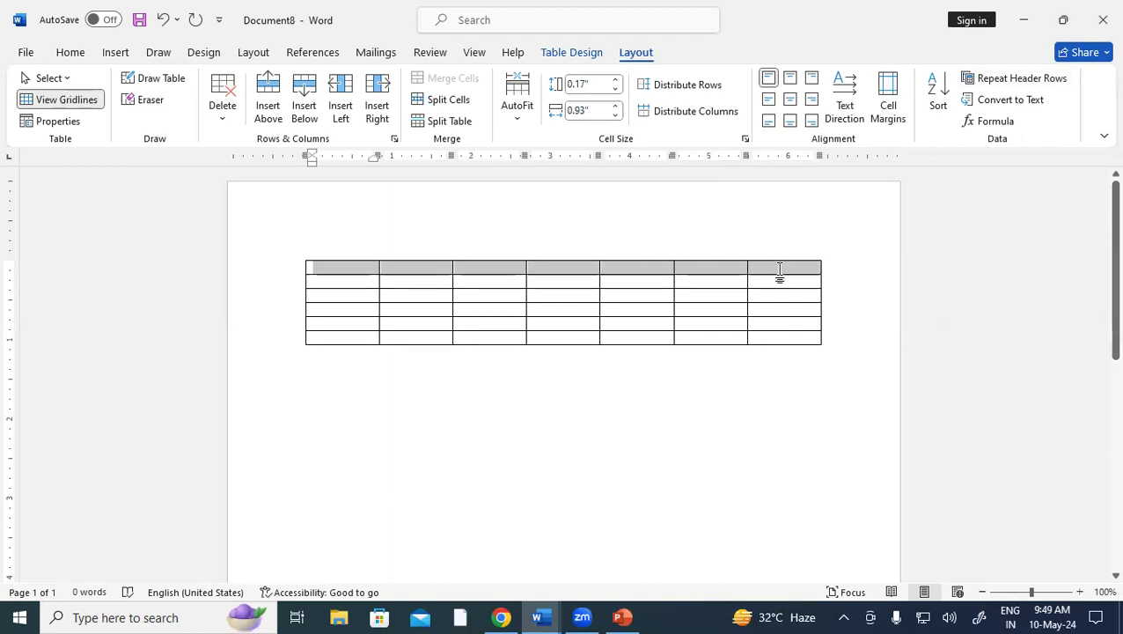
{"action": "left_click", "coordinate": [591, 62]}
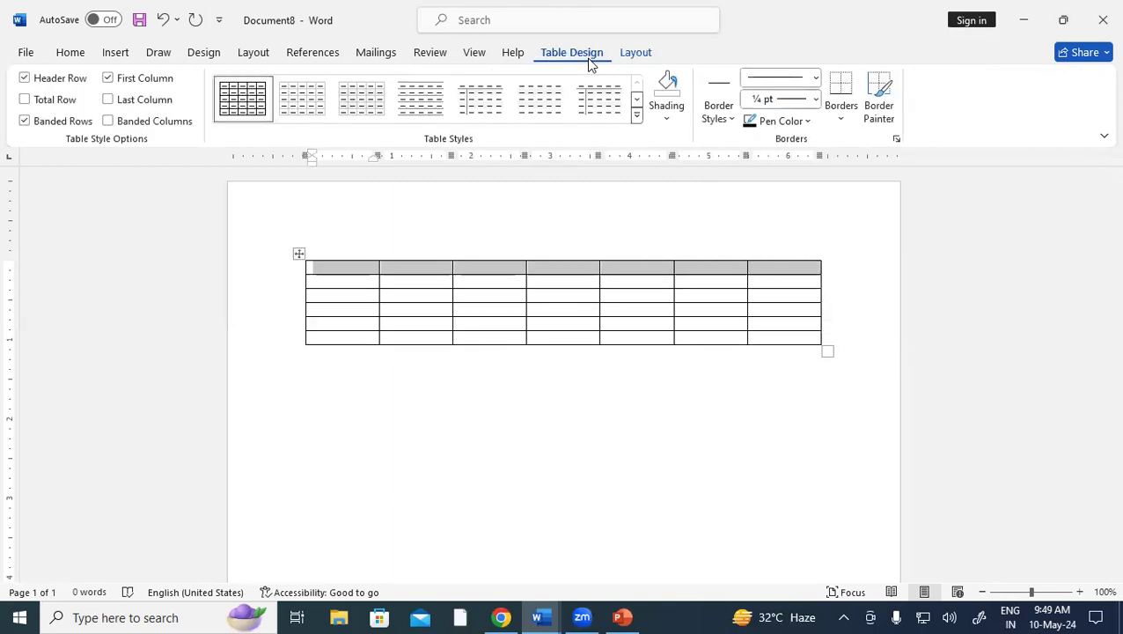
{"action": "left_click", "coordinate": [635, 117]}
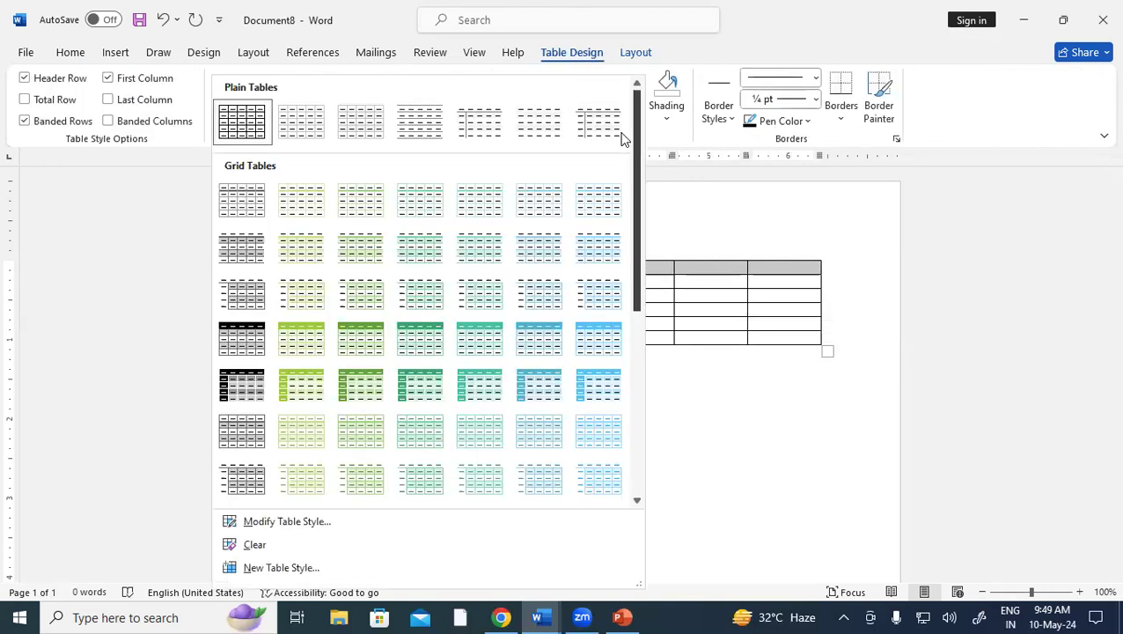
{"action": "left_click", "coordinate": [476, 335]}
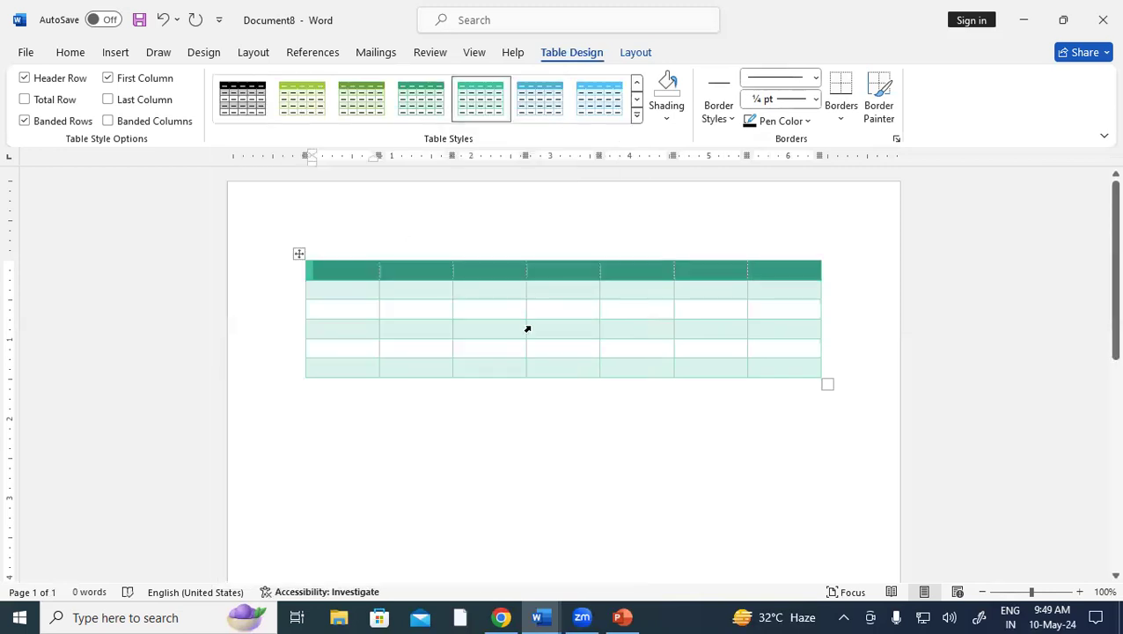
{"action": "left_click_drag", "start_coordinate": [331, 270], "coordinate": [715, 384]}
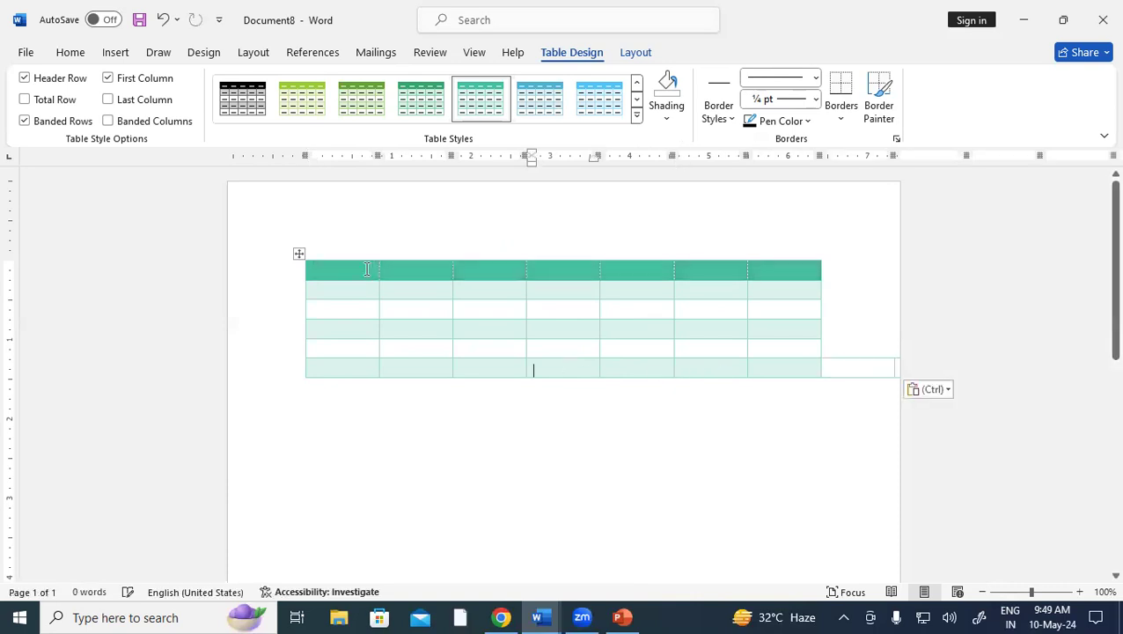
{"action": "left_click_drag", "start_coordinate": [411, 310], "coordinate": [750, 389]}
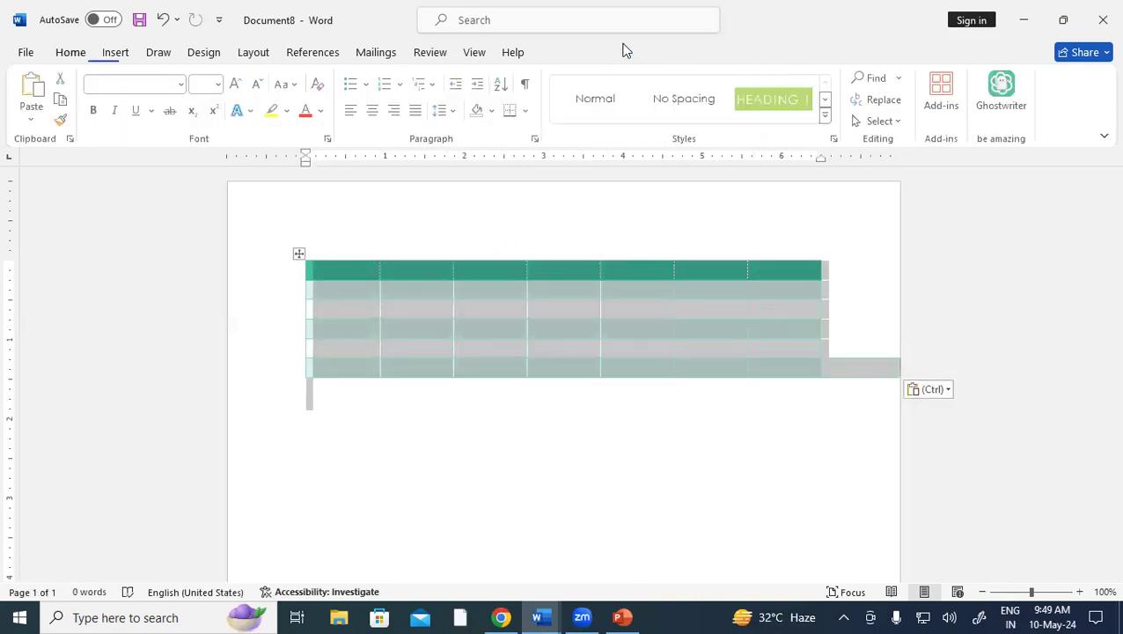
{"action": "left_click", "coordinate": [636, 335]}
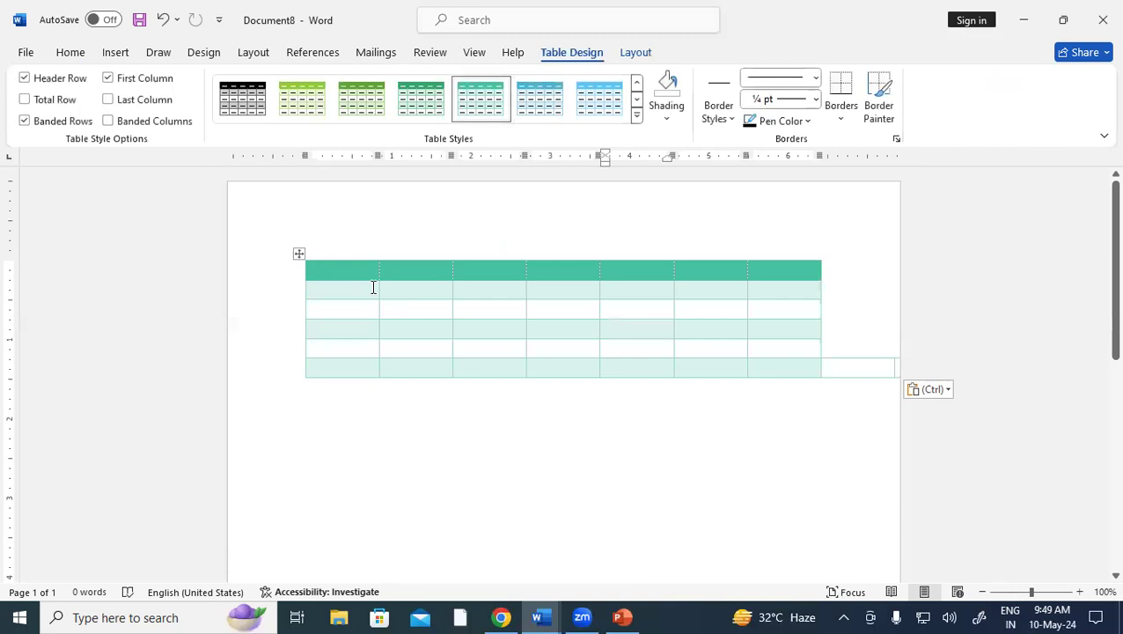
{"action": "left_click_drag", "start_coordinate": [374, 276], "coordinate": [720, 391]}
{"action": "left_click", "coordinate": [570, 396]}
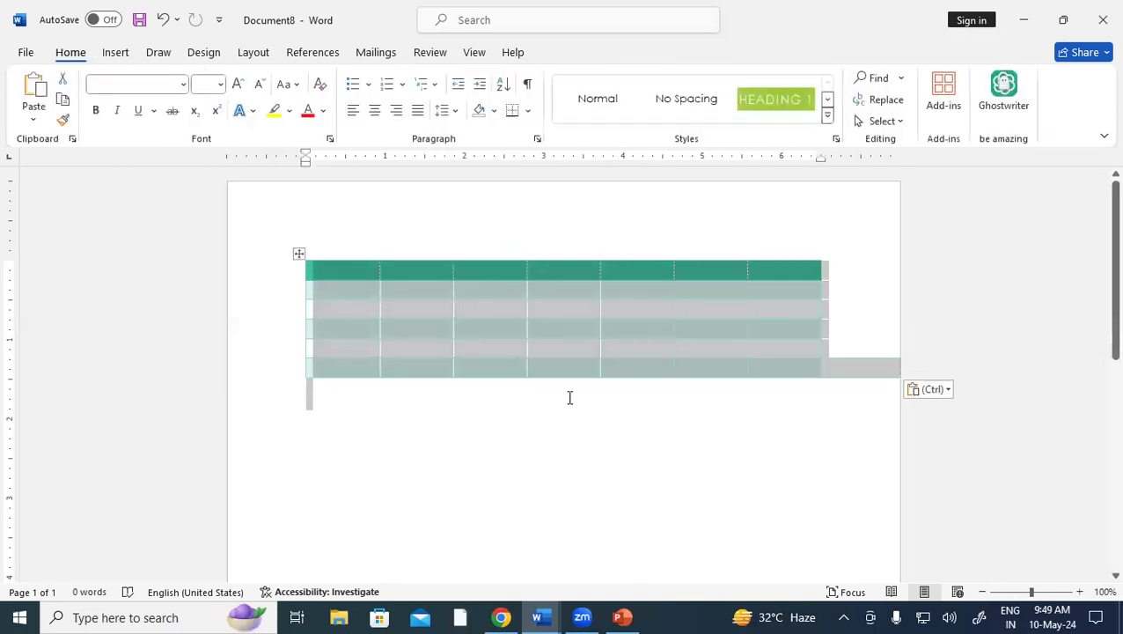
Step: Try Repeat Header Rows on all six rows of the teal table, and undo the changes back to the selected header row
{"action": "left_click_drag", "start_coordinate": [340, 273], "coordinate": [760, 362]}
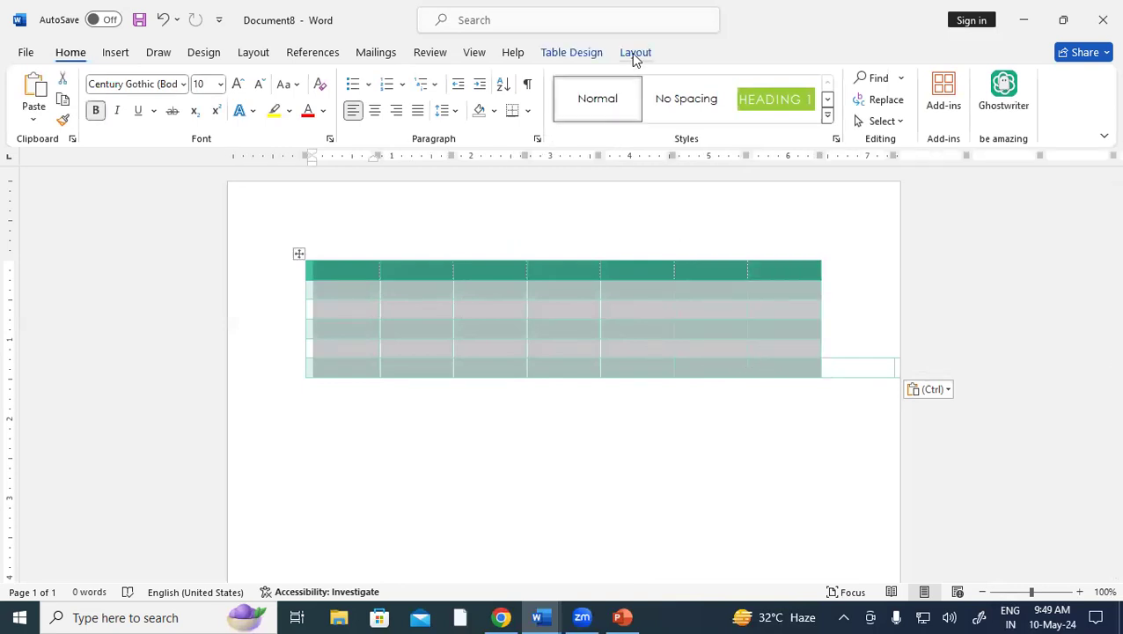
{"action": "left_click", "coordinate": [635, 54]}
{"action": "left_click", "coordinate": [1001, 81]}
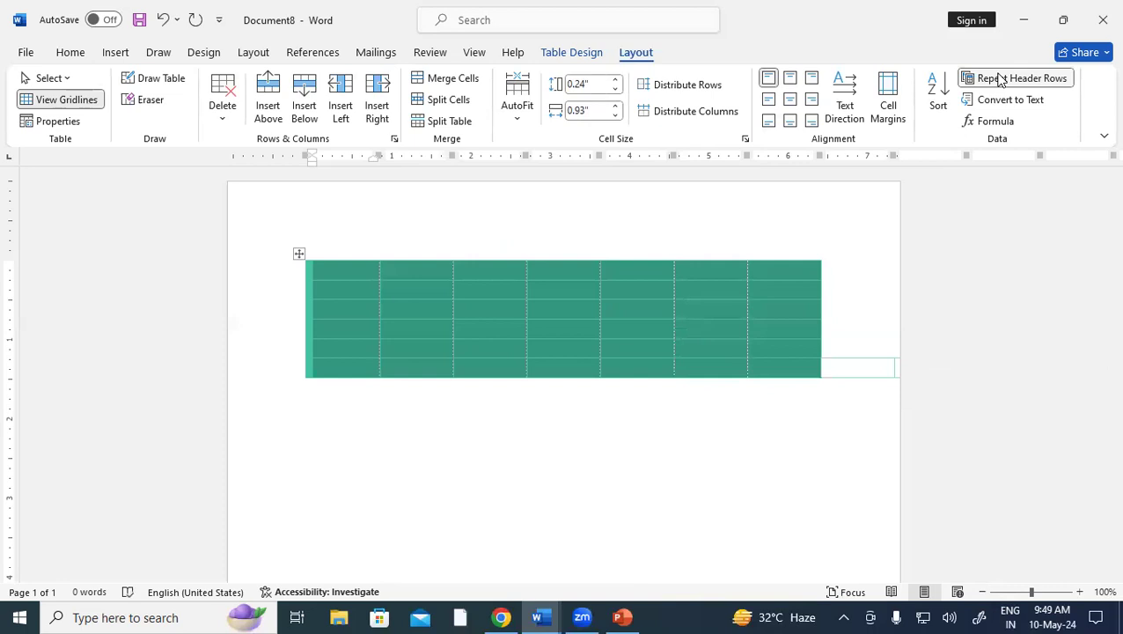
{"action": "left_click", "coordinate": [607, 406]}
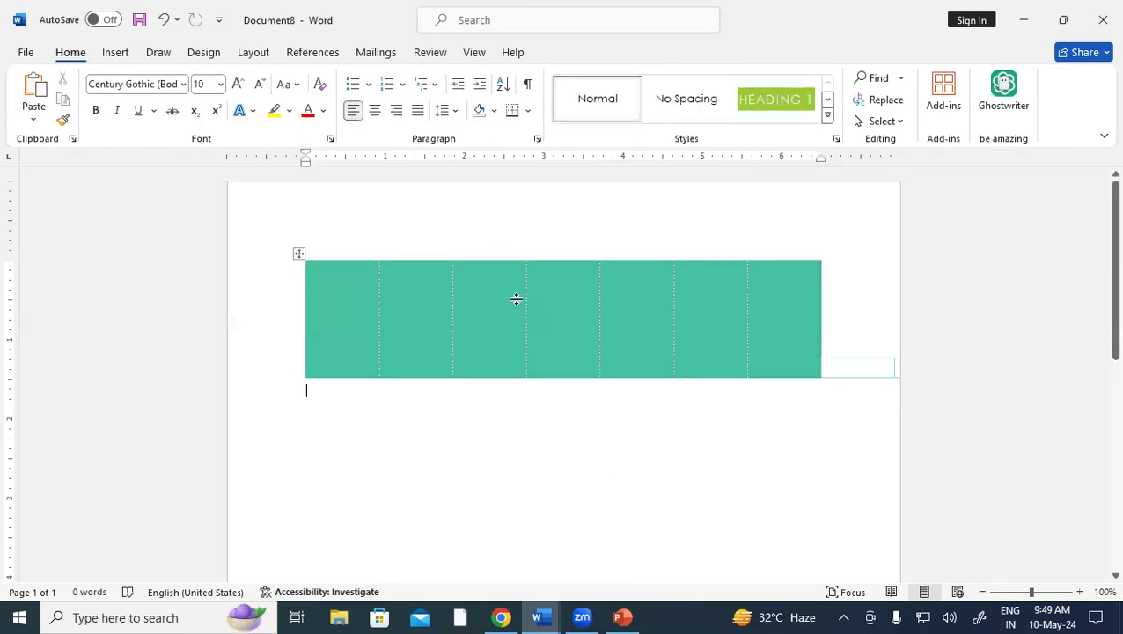
{"action": "left_click", "coordinate": [516, 299]}
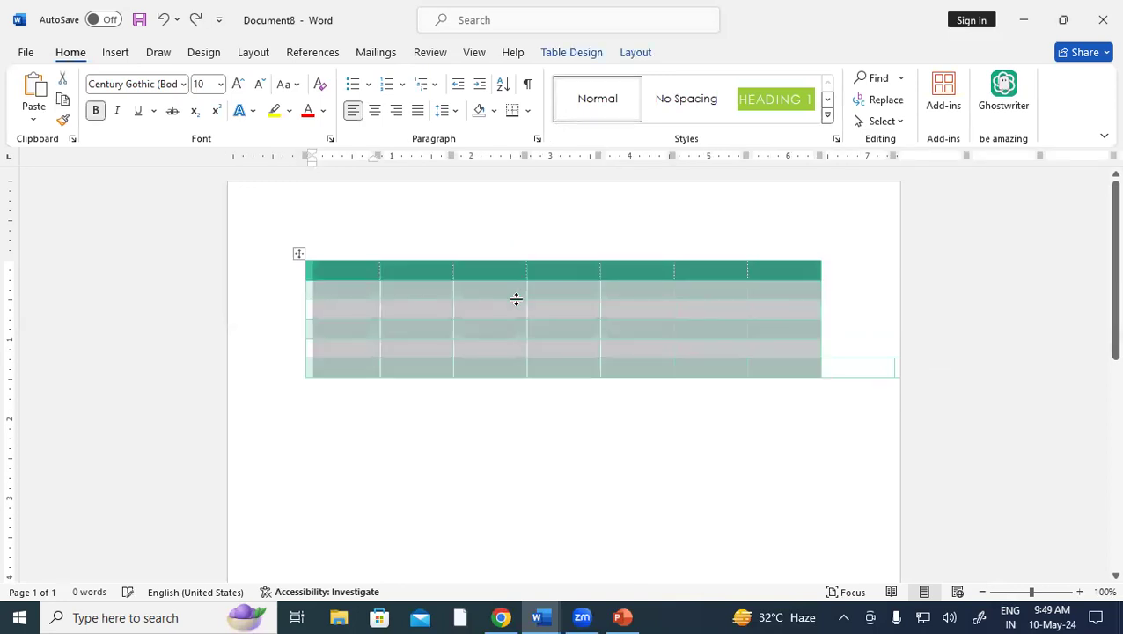
{"action": "left_click", "coordinate": [637, 53]}
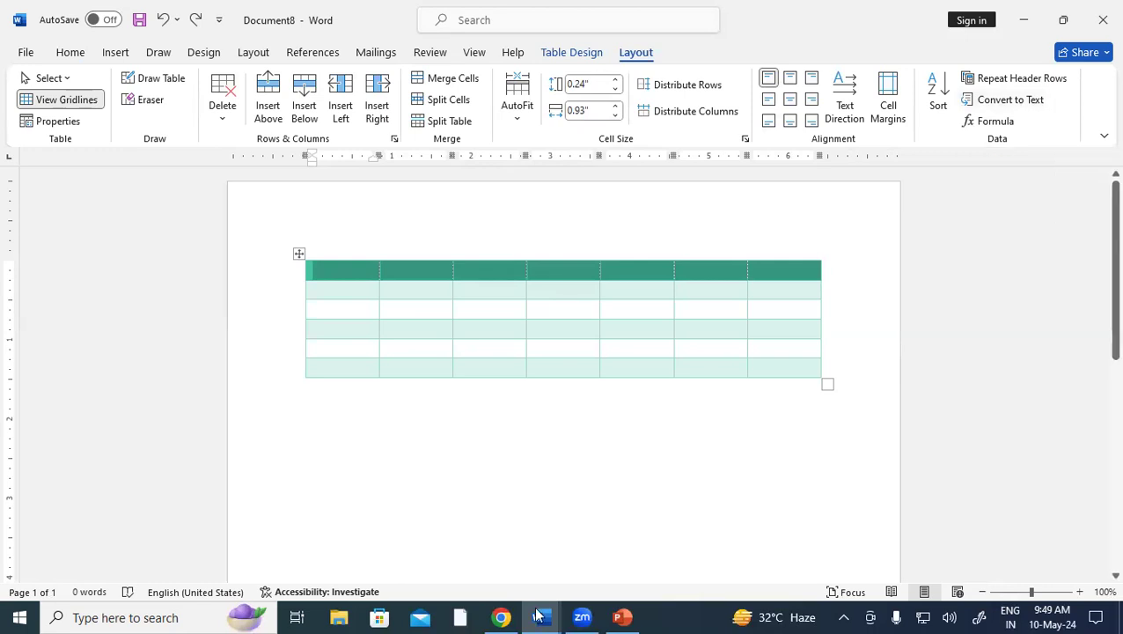
Step: Switch to Document5 and convert its green table to text separated with tabs
{"action": "mouse_move", "coordinate": [539, 615]}
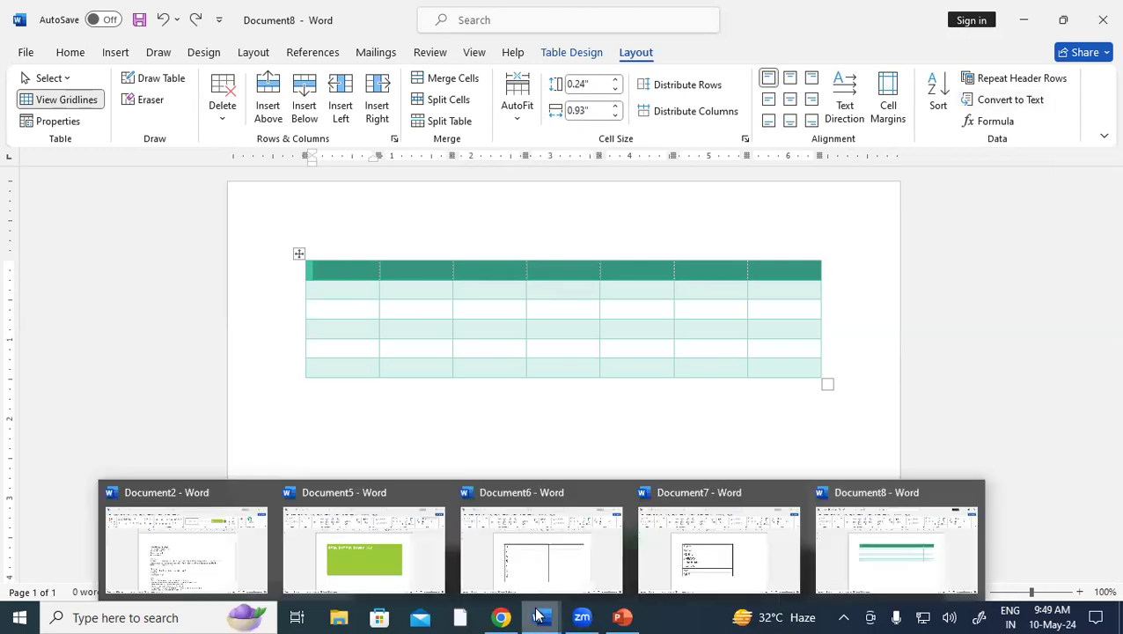
{"action": "left_click", "coordinate": [340, 548]}
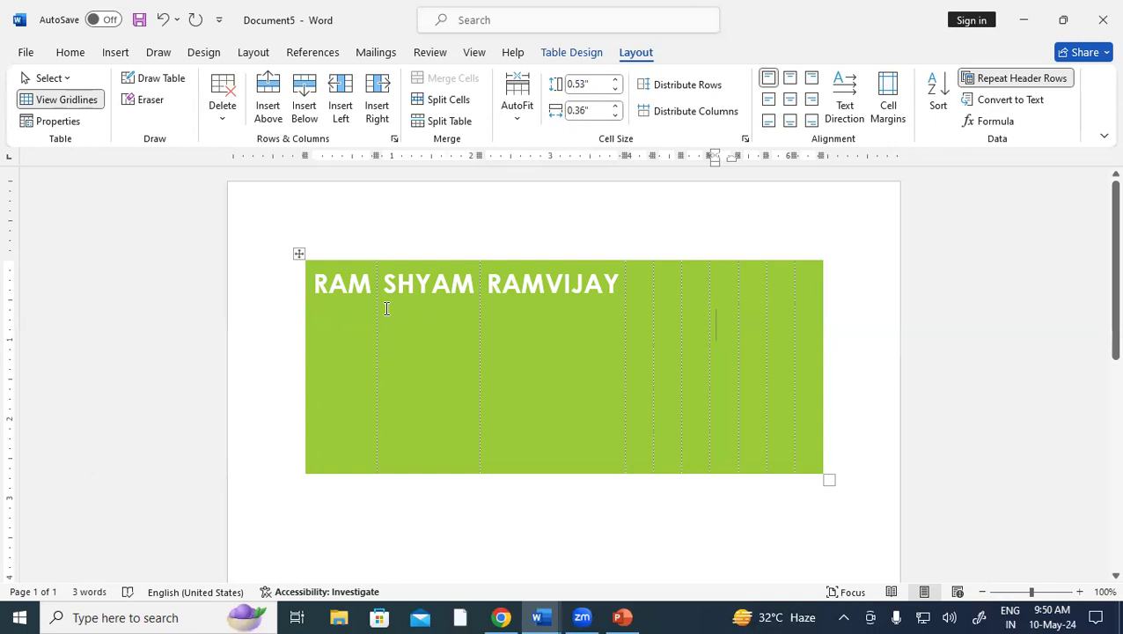
{"action": "left_click", "coordinate": [1006, 103]}
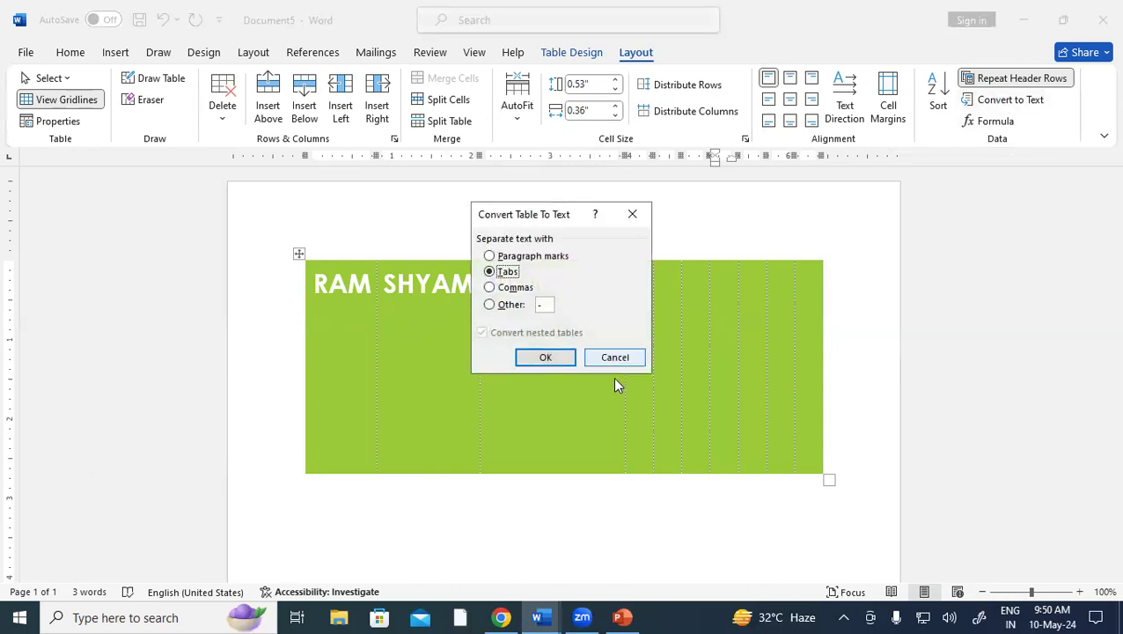
{"action": "left_click", "coordinate": [545, 356]}
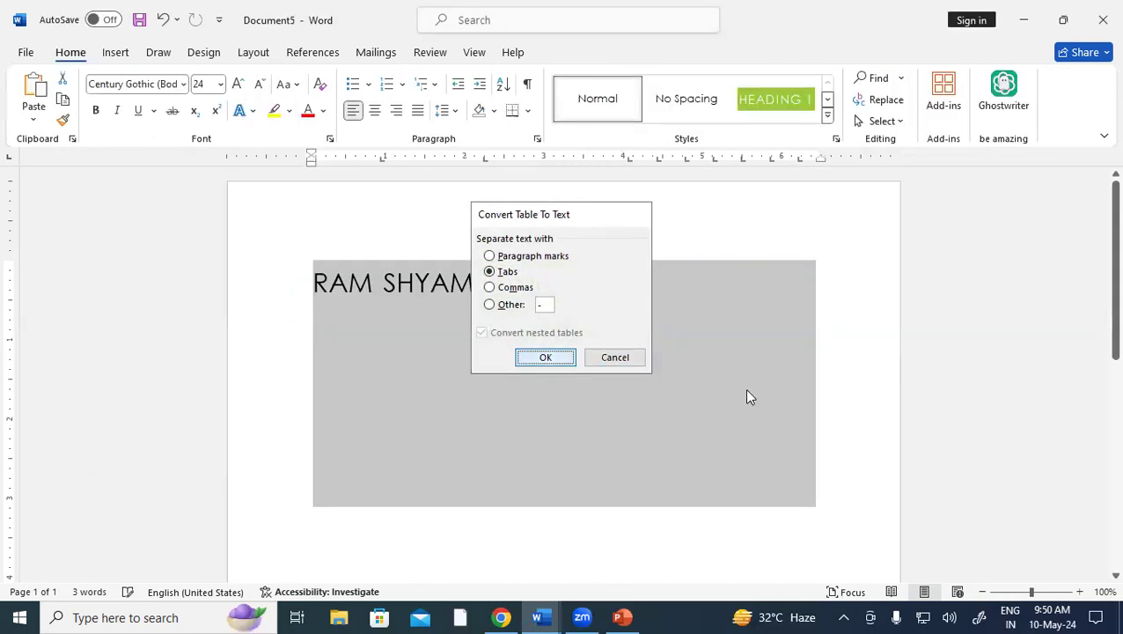
{"action": "left_click", "coordinate": [778, 382]}
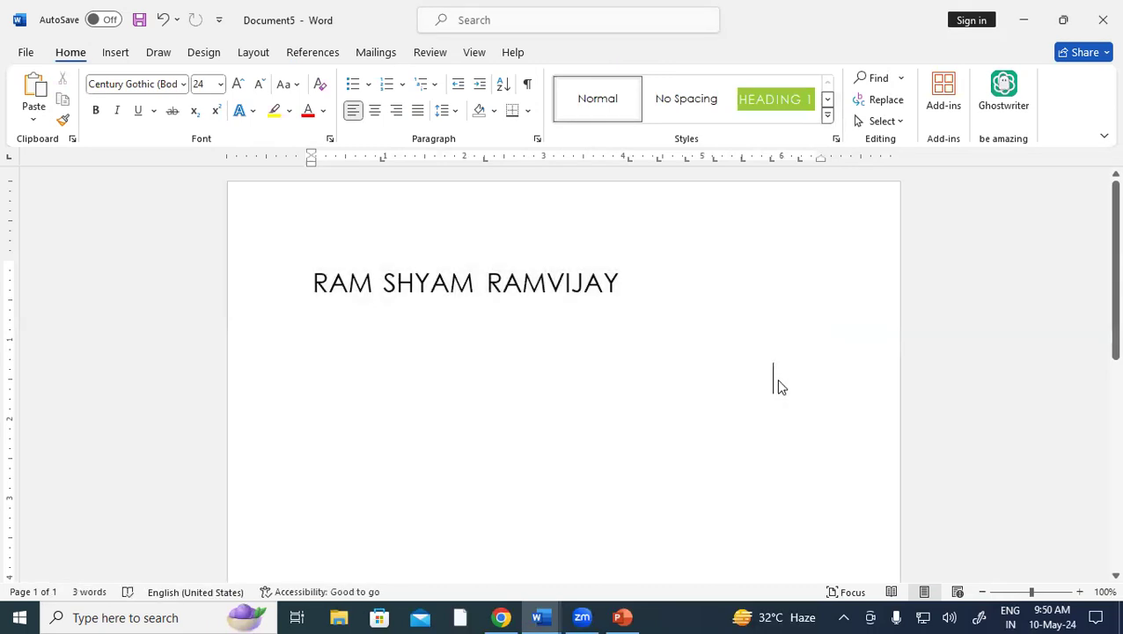
Step: Convert the line of names into a table with 3 columns, separating the text at tabs
{"action": "left_click_drag", "start_coordinate": [316, 281], "coordinate": [541, 306]}
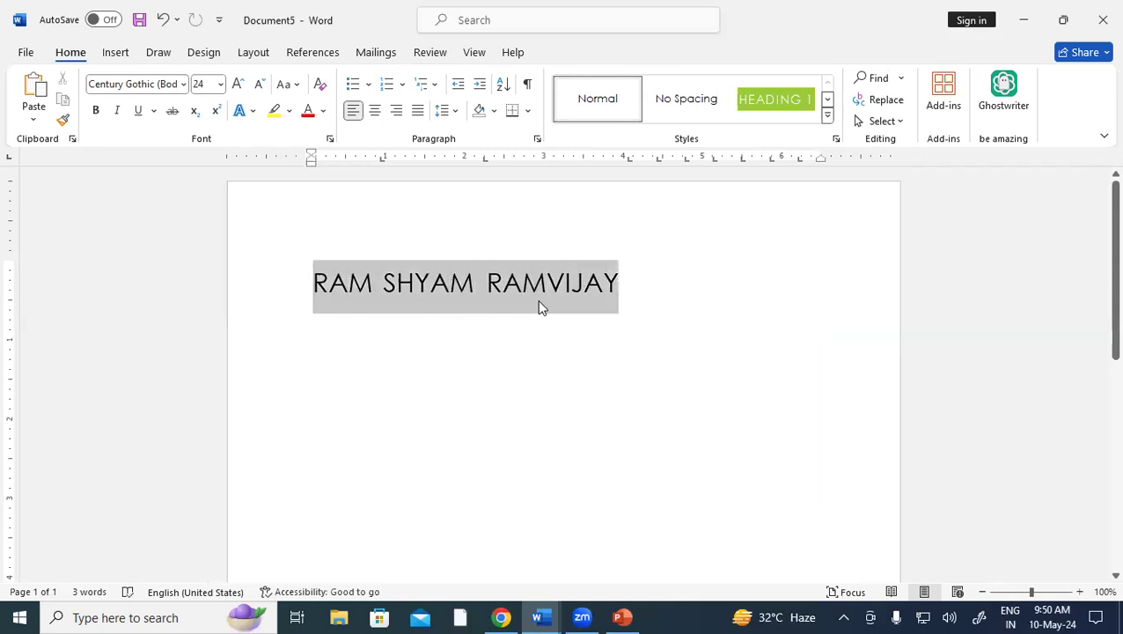
{"action": "left_click", "coordinate": [120, 56]}
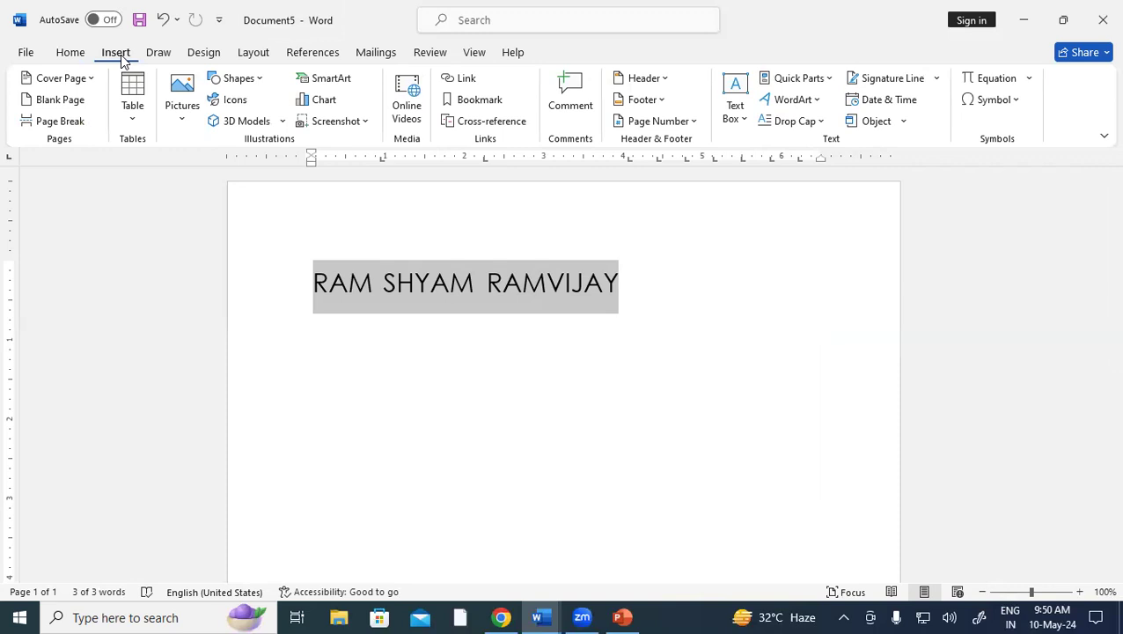
{"action": "left_click", "coordinate": [133, 116]}
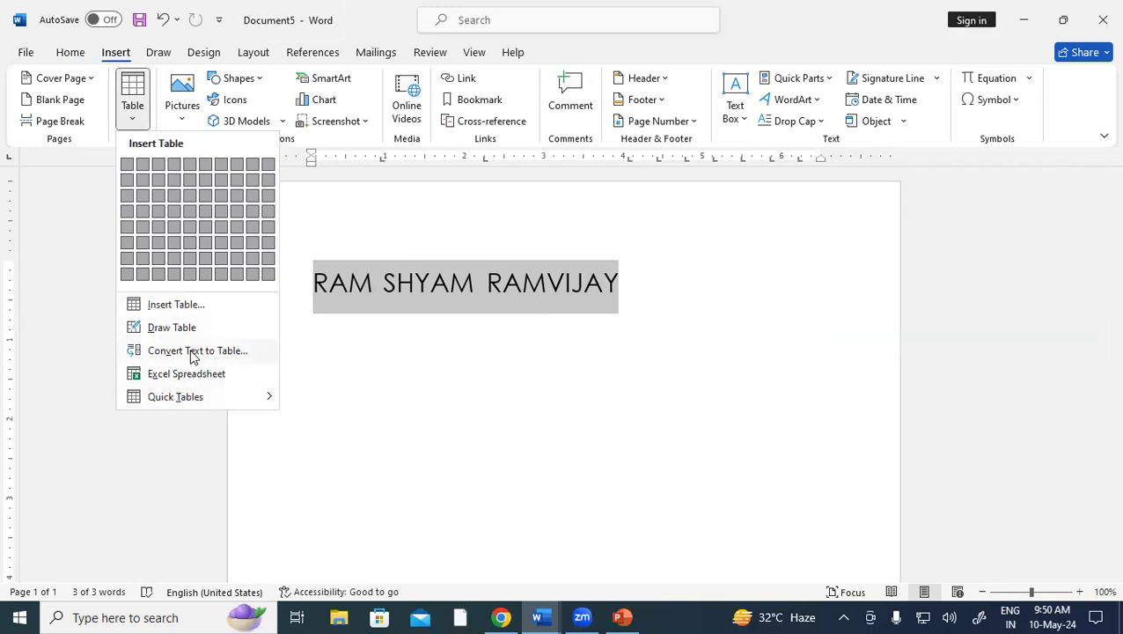
{"action": "left_click", "coordinate": [243, 352]}
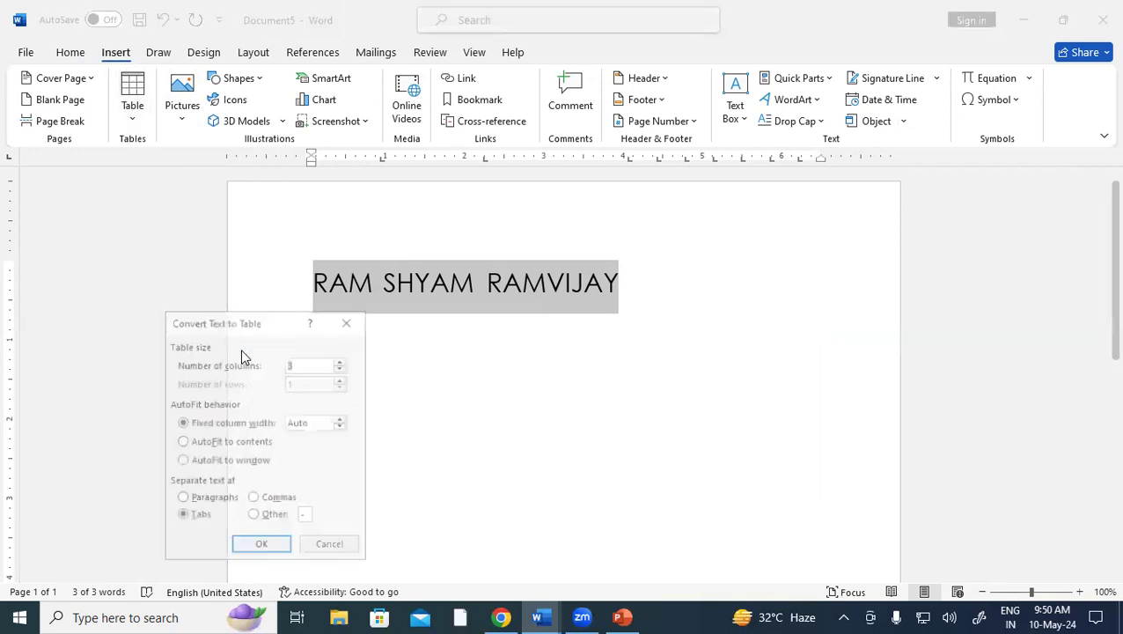
{"action": "left_click", "coordinate": [251, 547]}
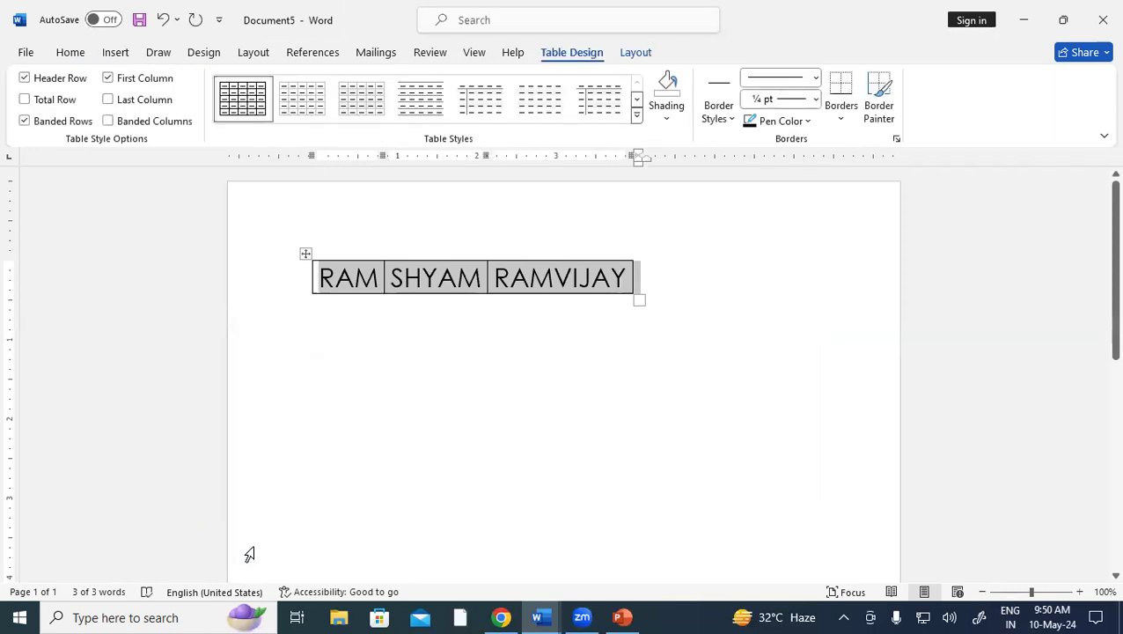
Step: Add three empty rows below the row of names in the converted table
{"action": "left_click", "coordinate": [627, 287]}
{"action": "key", "text": "Tab"}
{"action": "key", "text": "Tab"}
{"action": "key", "text": "Tab"}
{"action": "key", "text": "Tab"}
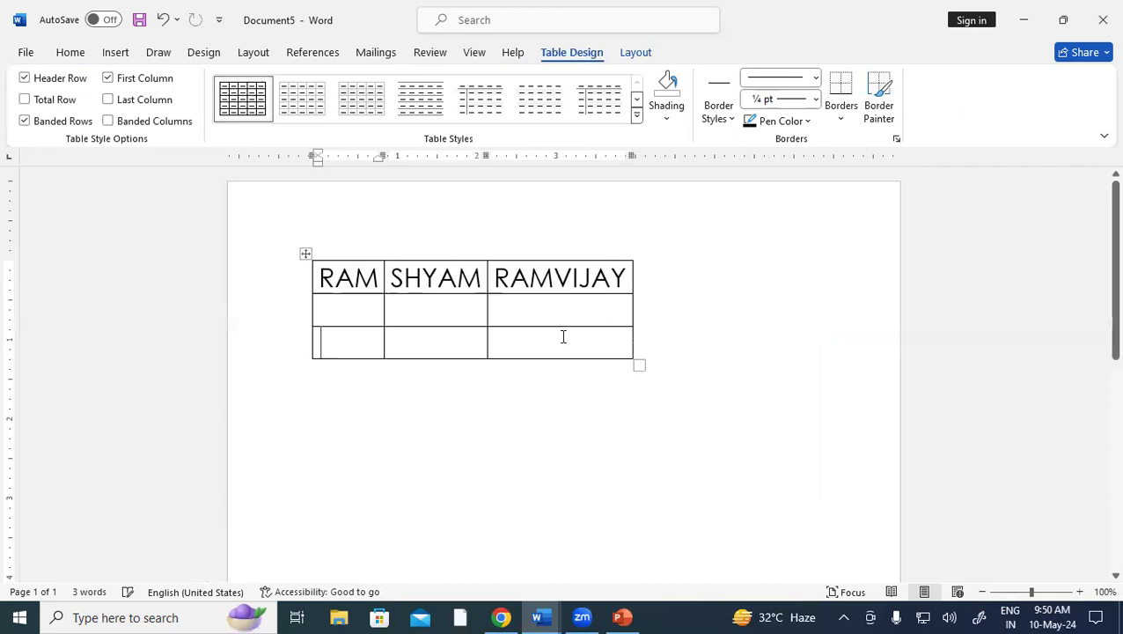
{"action": "key", "text": "Tab"}
{"action": "key", "text": "Tab"}
{"action": "key", "text": "Tab"}
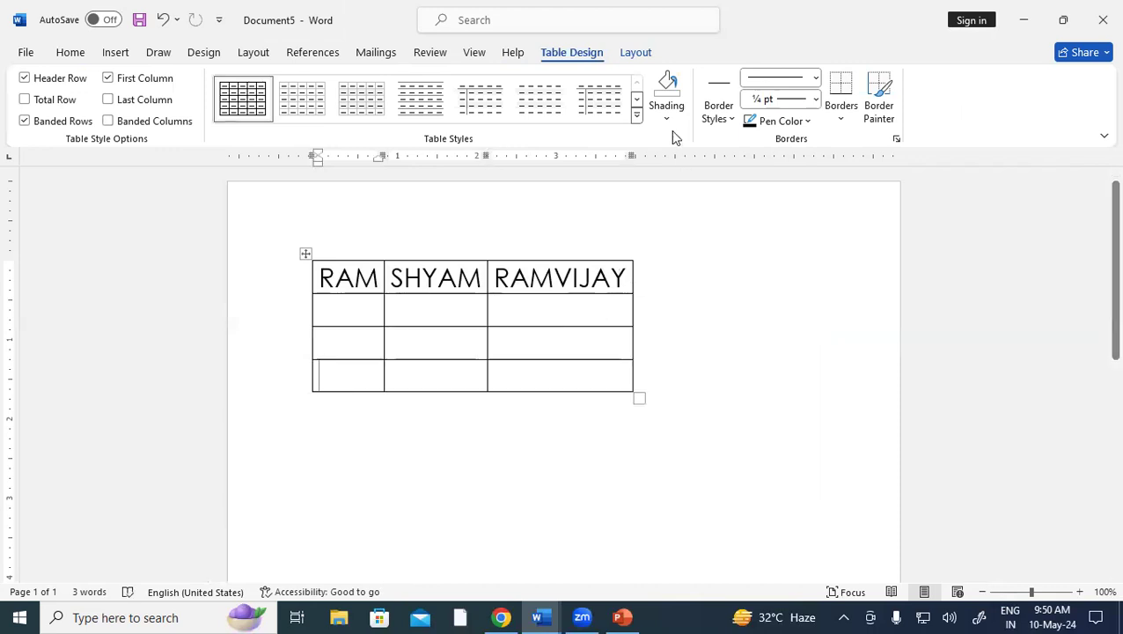
Step: Convert the four-row table back to text separated with tabs, and deselect the text
{"action": "left_click", "coordinate": [631, 53]}
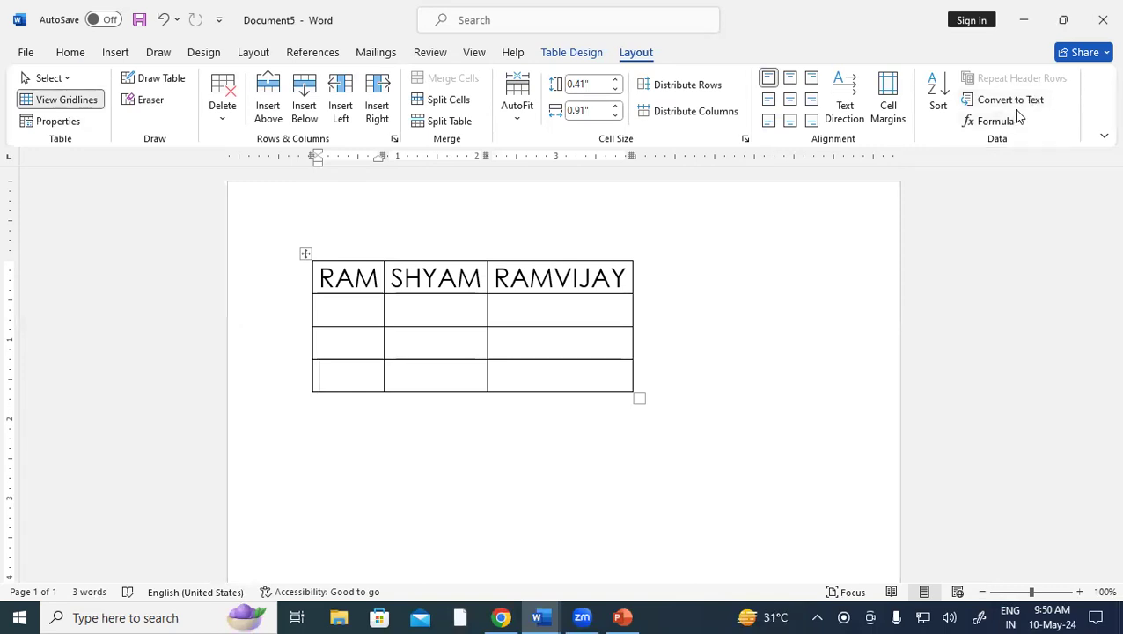
{"action": "left_click", "coordinate": [1022, 104]}
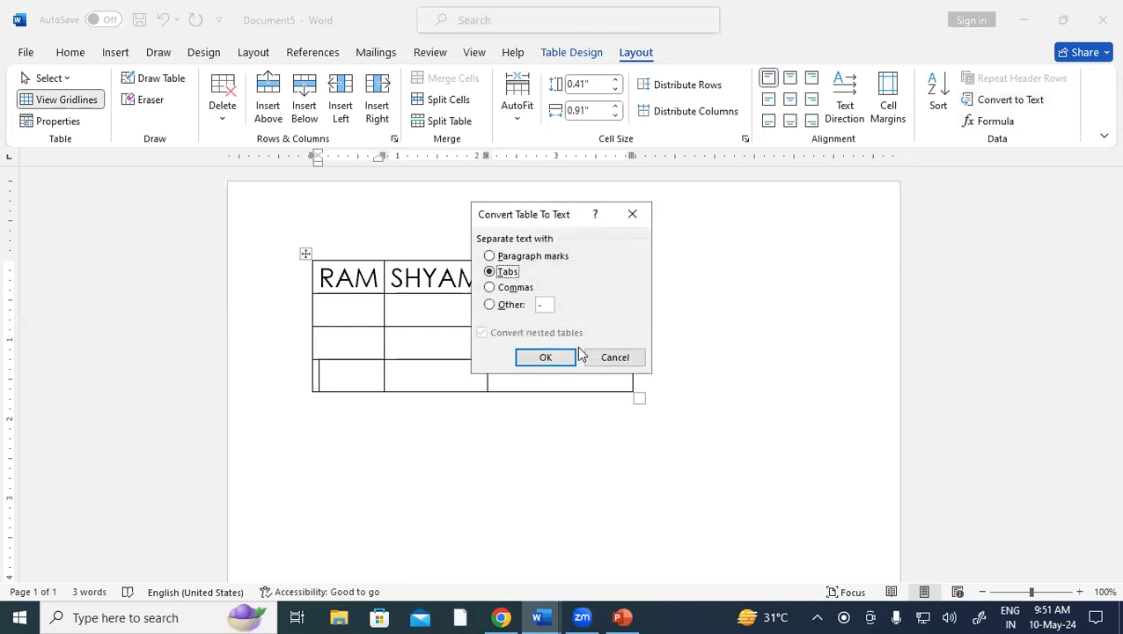
{"action": "left_click", "coordinate": [546, 357]}
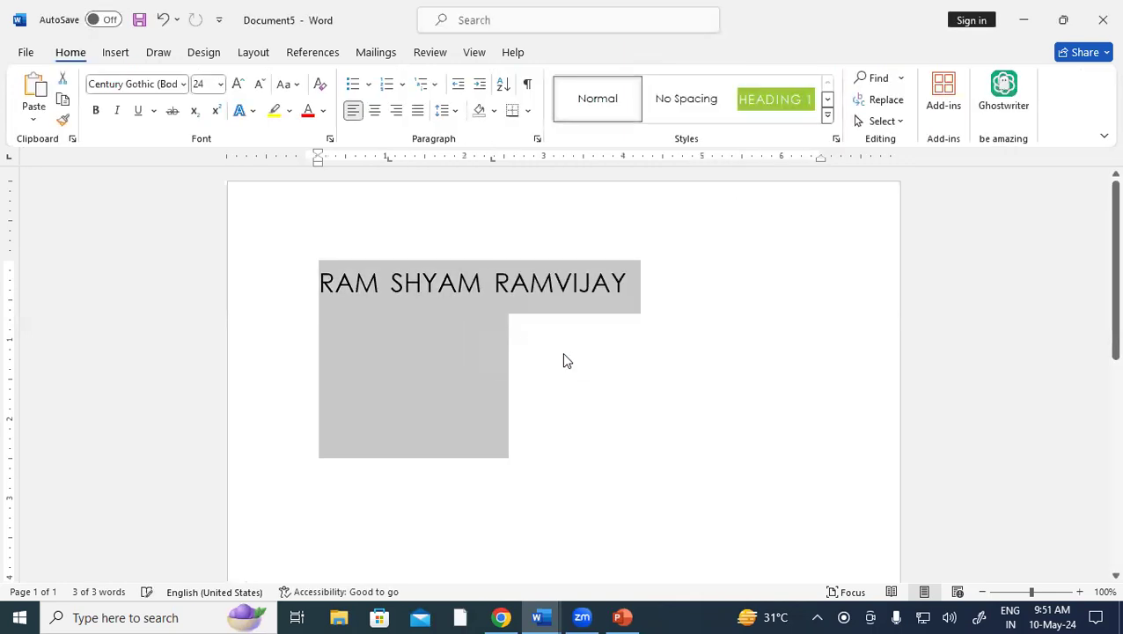
{"action": "left_click", "coordinate": [732, 344]}
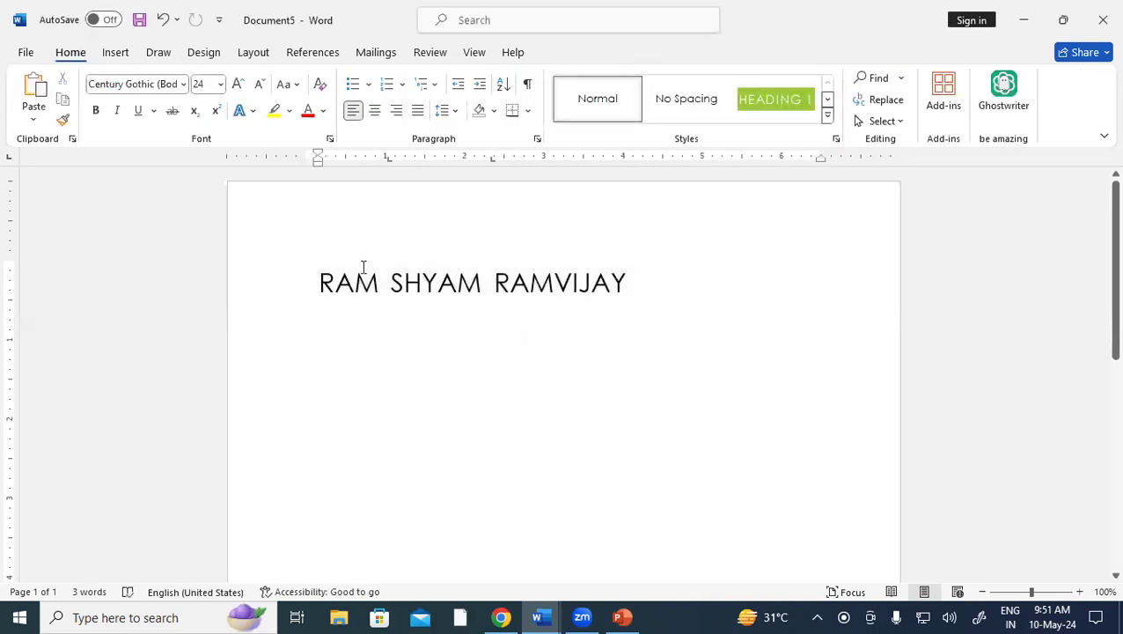
Step: Convert only the line of names to a 3-column table again, with tabs as the separator
{"action": "left_click_drag", "start_coordinate": [321, 281], "coordinate": [609, 283]}
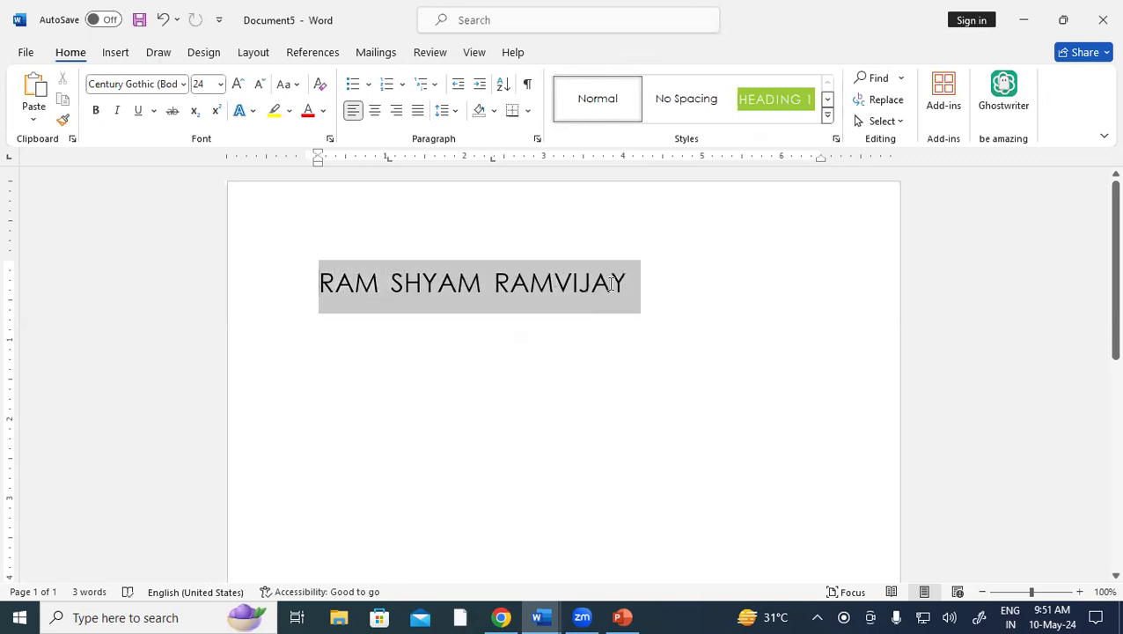
{"action": "left_click", "coordinate": [115, 55]}
{"action": "left_click", "coordinate": [134, 118]}
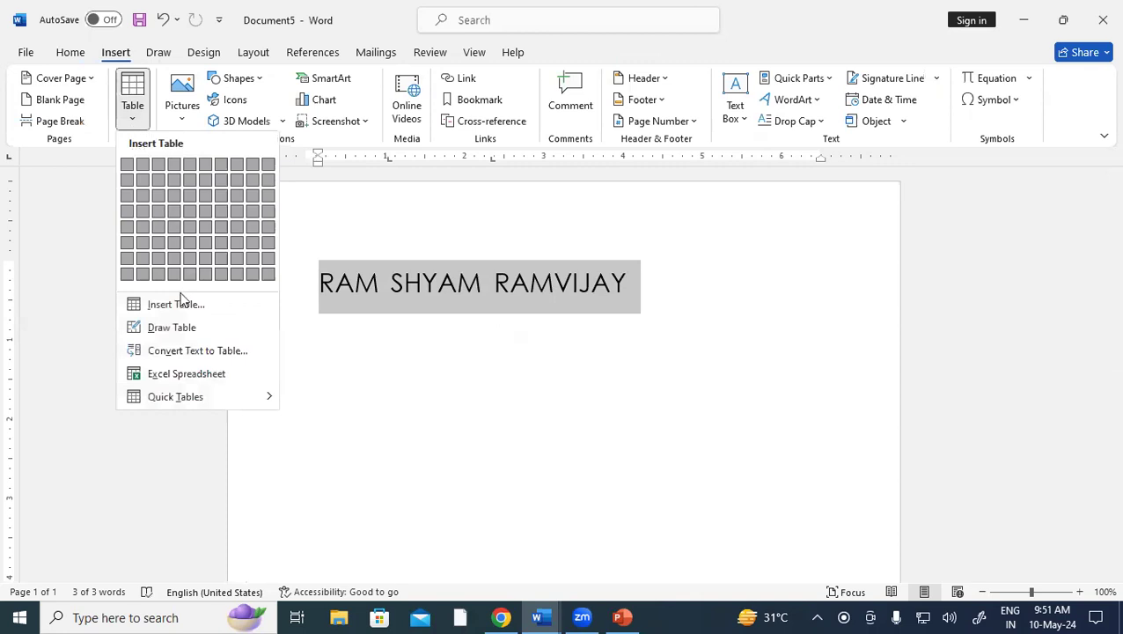
{"action": "left_click", "coordinate": [206, 351]}
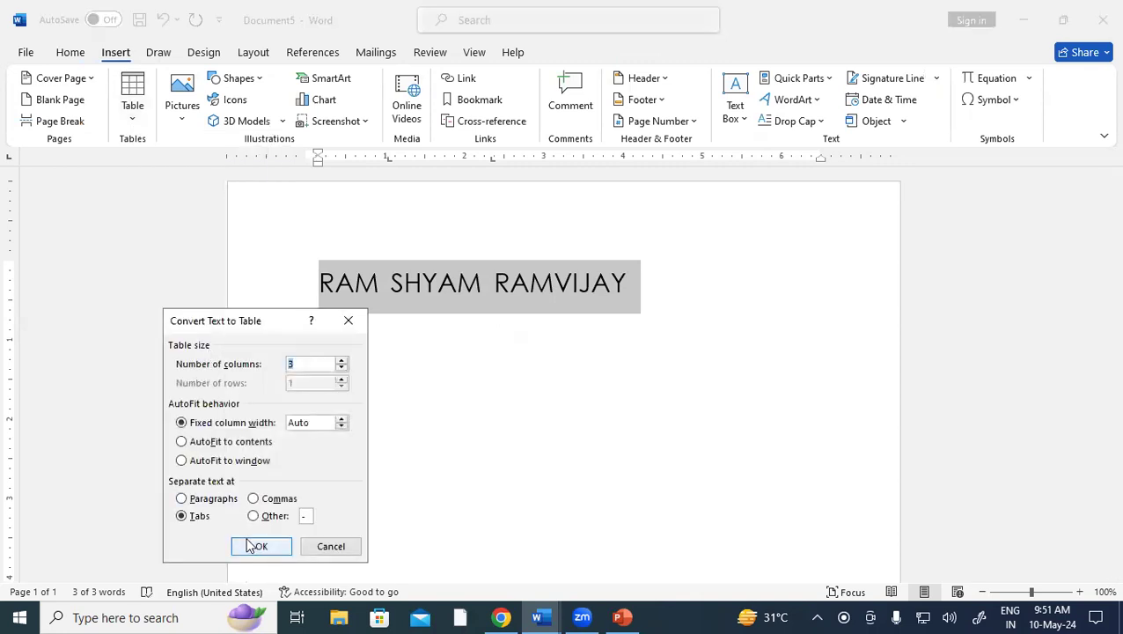
{"action": "left_click", "coordinate": [256, 546]}
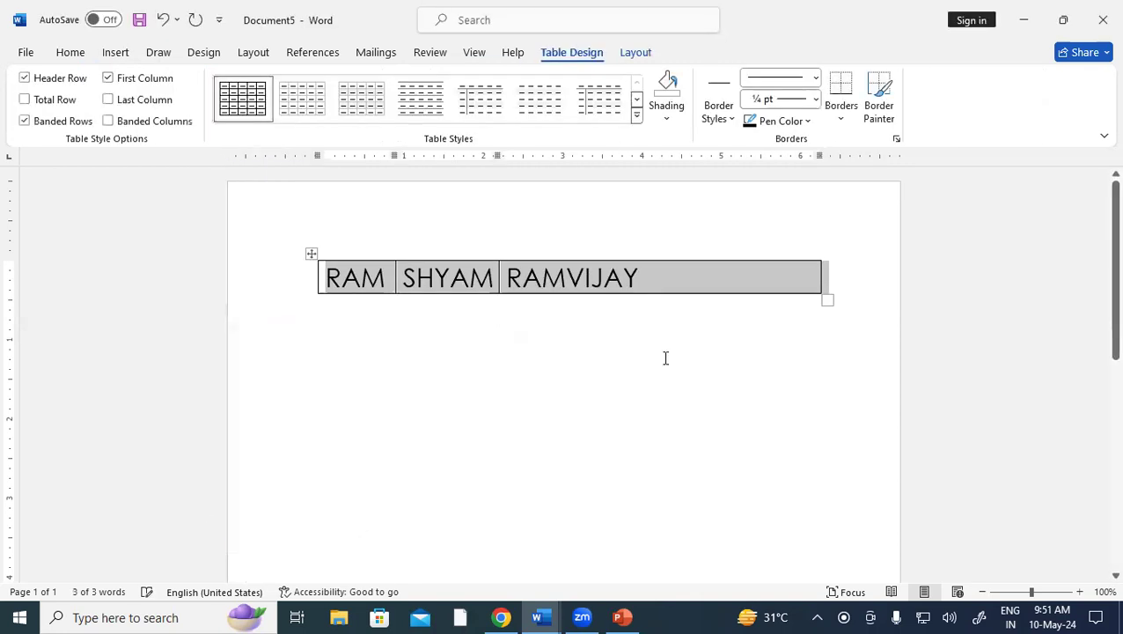
Step: Extend the table with five empty rows below the row of names
{"action": "left_click", "coordinate": [672, 284]}
{"action": "key", "text": "Tab"}
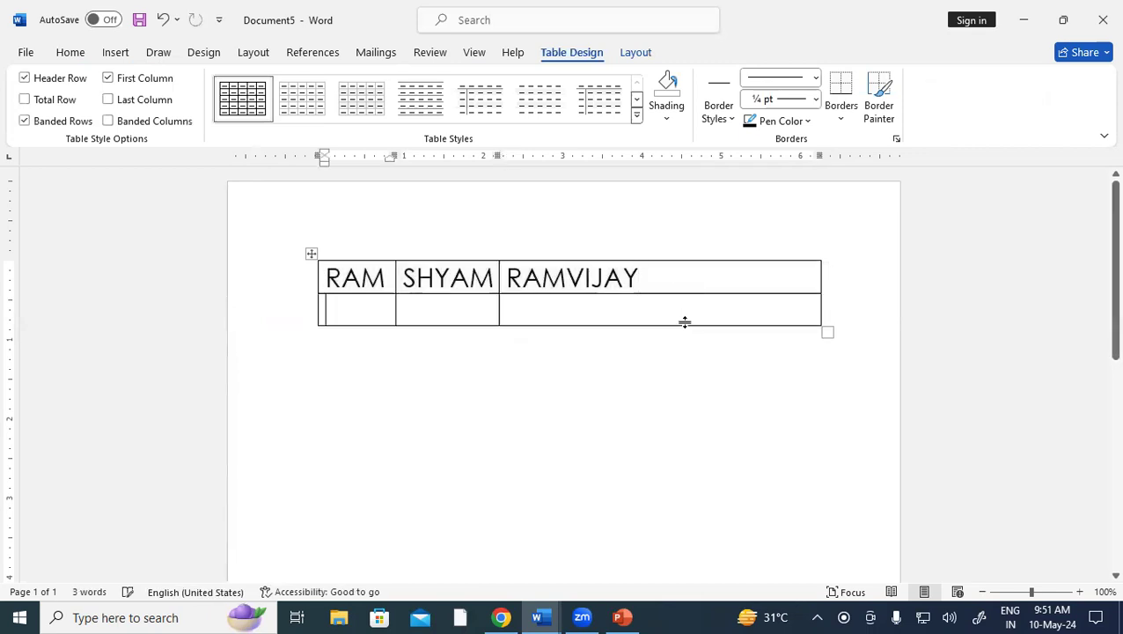
{"action": "key", "text": "Tab"}
{"action": "key", "text": "Tab"}
{"action": "key", "text": "Tab"}
{"action": "key", "text": "Tab"}
{"action": "key", "text": "Tab"}
{"action": "key", "text": "Tab"}
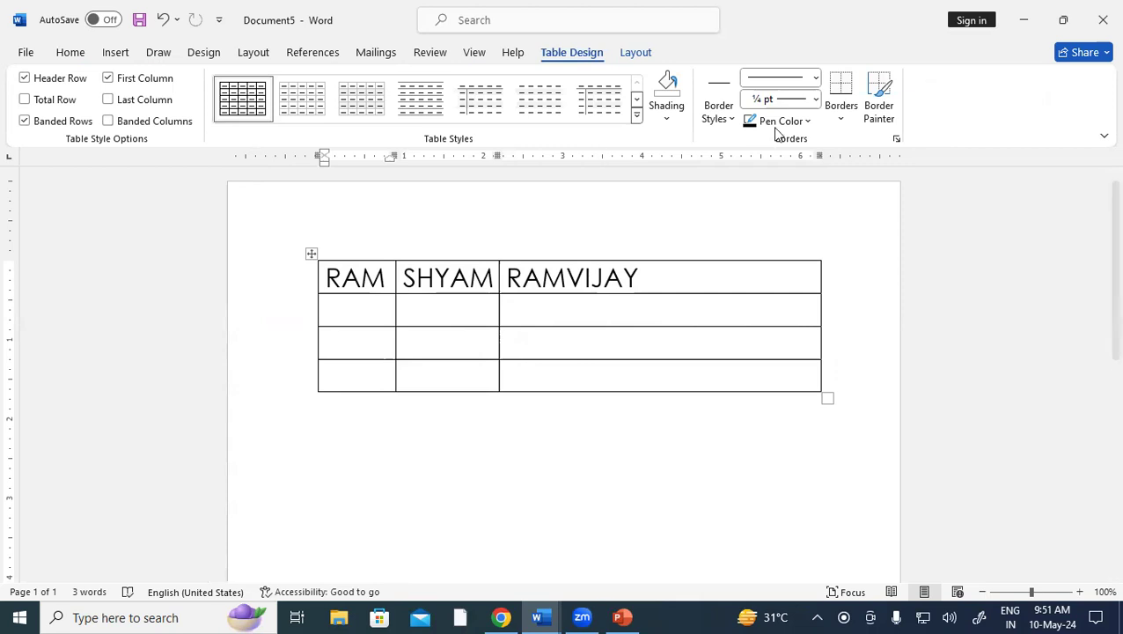
{"action": "left_click", "coordinate": [648, 53]}
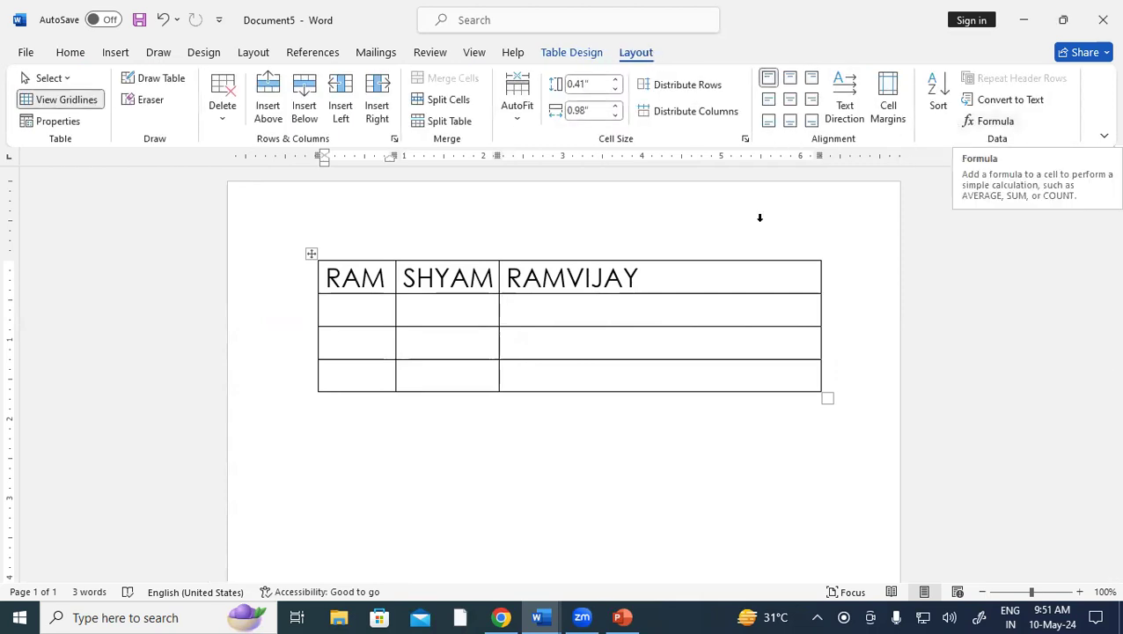
{"action": "left_click", "coordinate": [644, 374]}
{"action": "key", "text": "Tab"}
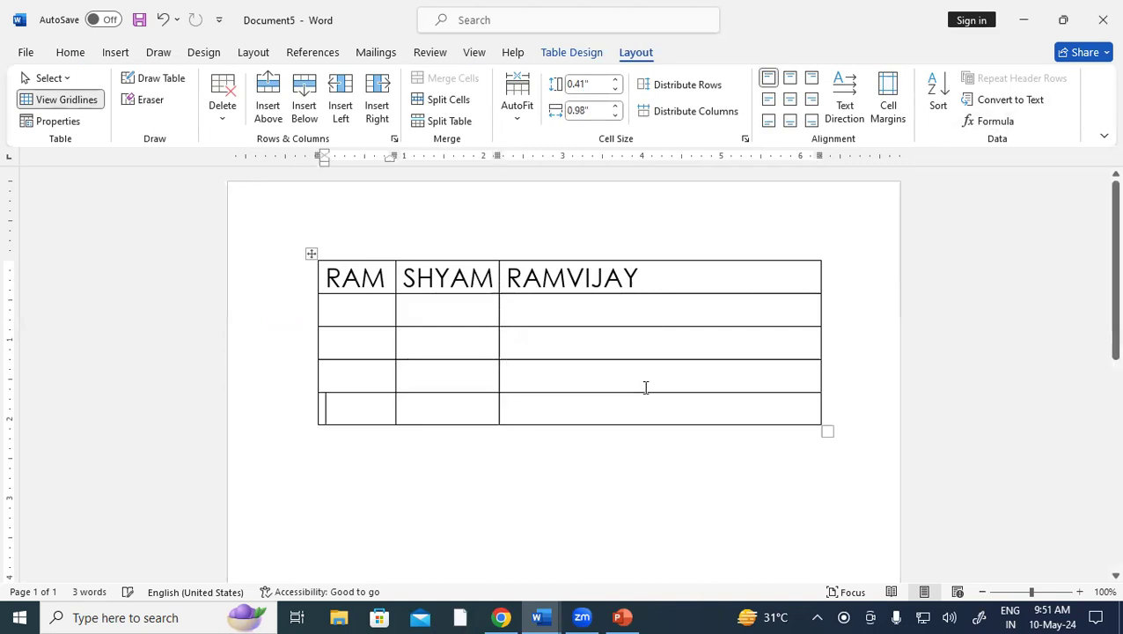
{"action": "left_click", "coordinate": [637, 408]}
{"action": "key", "text": "Tab"}
Step: Fill the first column below its heading with 20, 50, 25 and 20, ending in the empty bottom cell
{"action": "left_click", "coordinate": [360, 315]}
{"action": "type", "text": "20"}
{"action": "key", "text": "Down"}
{"action": "type", "text": "50"}
{"action": "key", "text": "Down"}
{"action": "type", "text": "25"}
{"action": "key", "text": "Down"}
{"action": "type", "text": "20"}
{"action": "key", "text": "Down"}
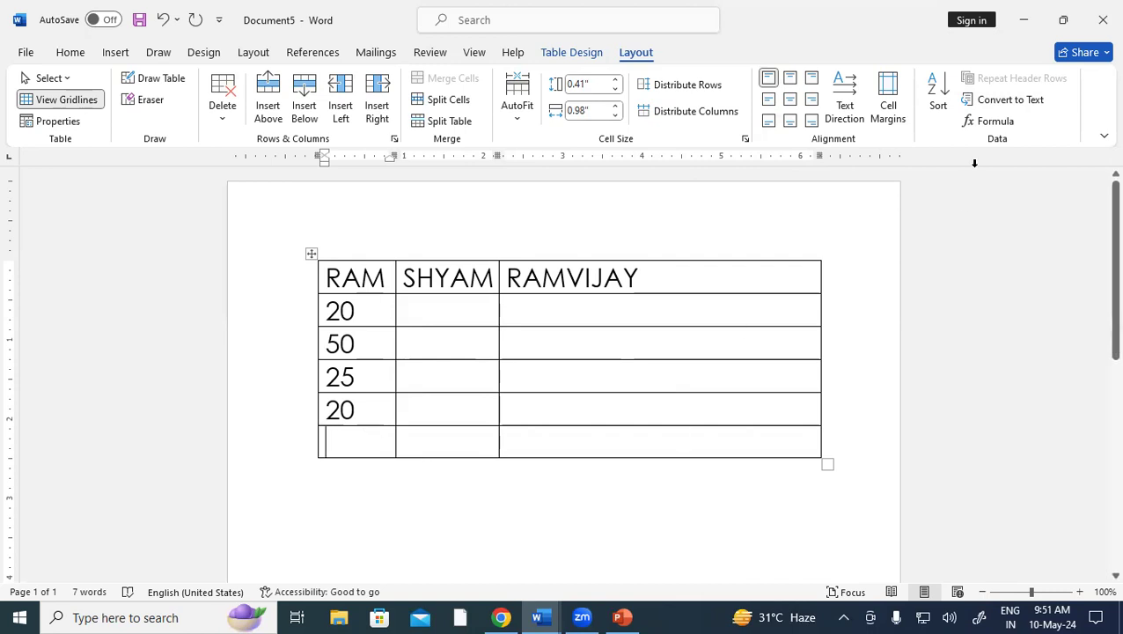
Step: Total the first column in its empty bottom cell with the formula =SUM(ABOVE), and clear the result from the cell
{"action": "left_click", "coordinate": [986, 121]}
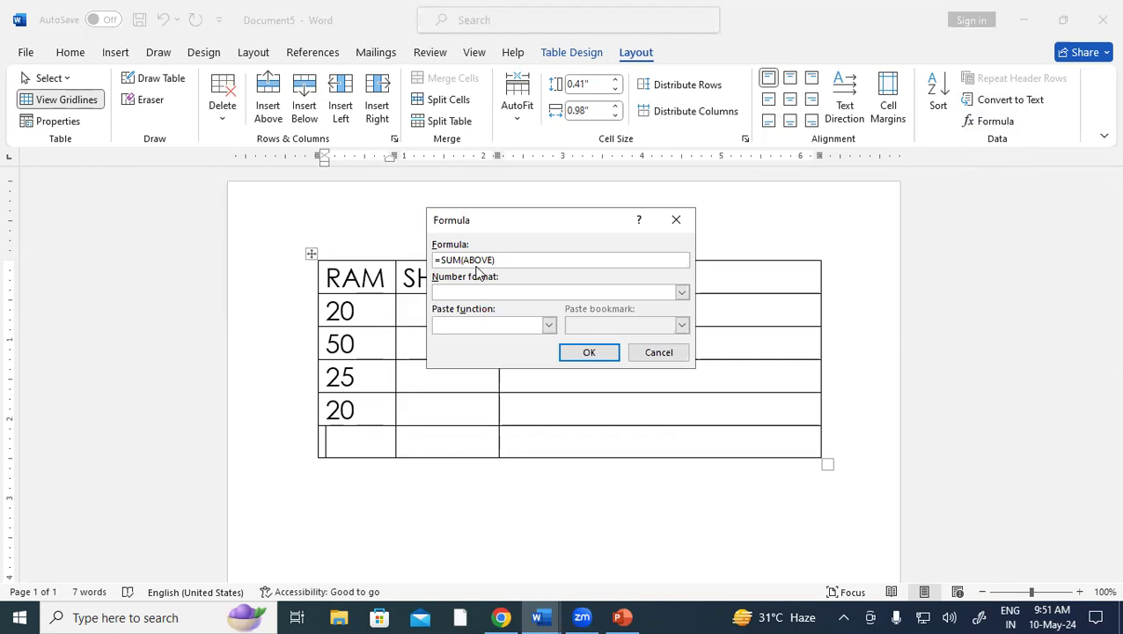
{"action": "left_click", "coordinate": [588, 352]}
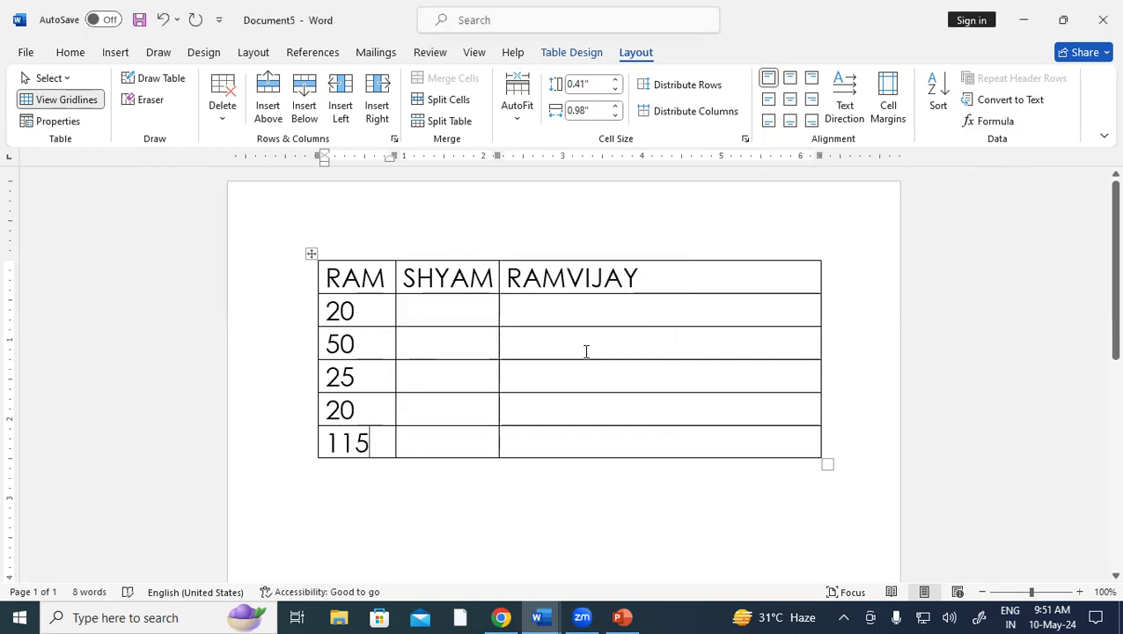
{"action": "key", "text": "BackSpace"}
{"action": "key", "text": "BackSpace"}
Step: Insert the first column's largest value in its bottom cell with the formula =MAX(ABOVE), and clear the cell again
{"action": "left_click", "coordinate": [993, 120]}
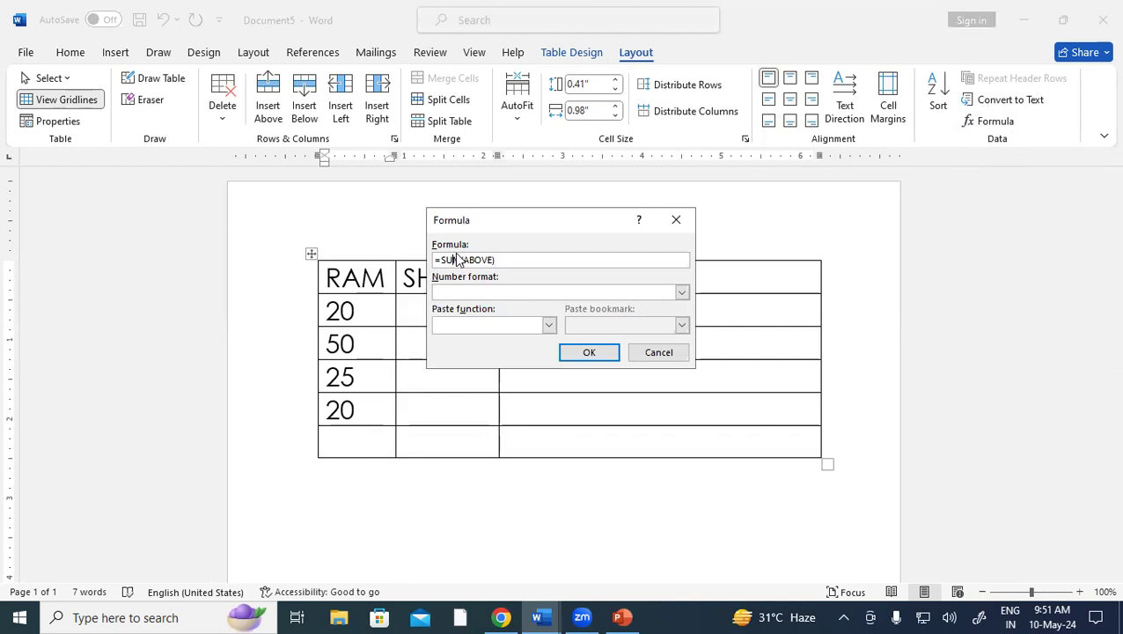
{"action": "left_click", "coordinate": [456, 259]}
{"action": "key", "text": "BackSpace"}
{"action": "key", "text": "BackSpace"}
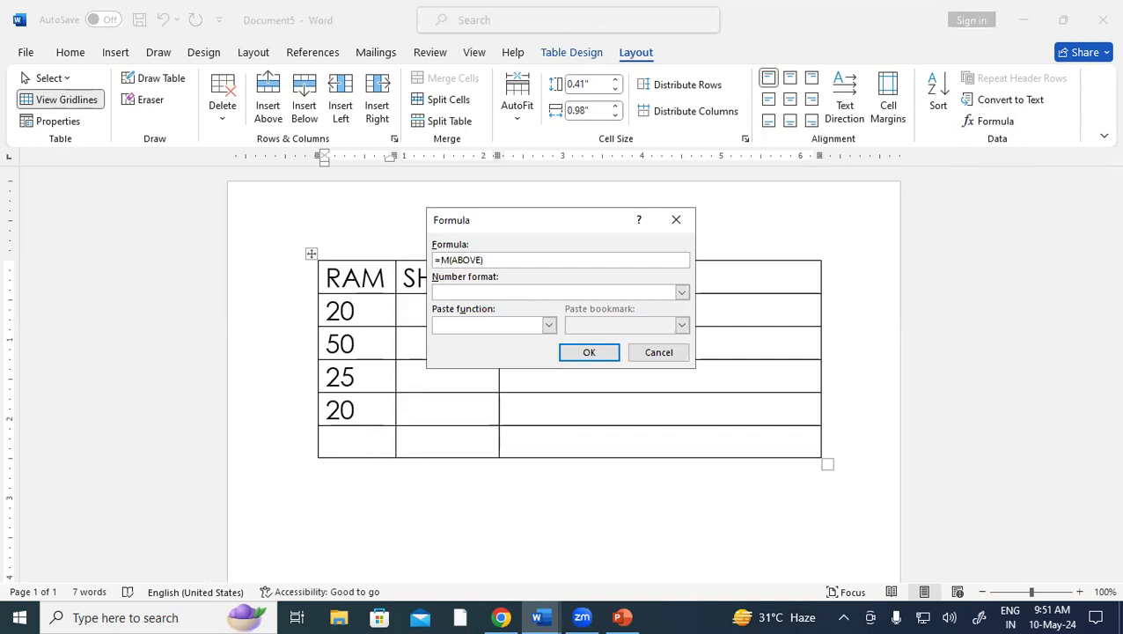
{"action": "type", "text": "AX"}
{"action": "left_click", "coordinate": [589, 354]}
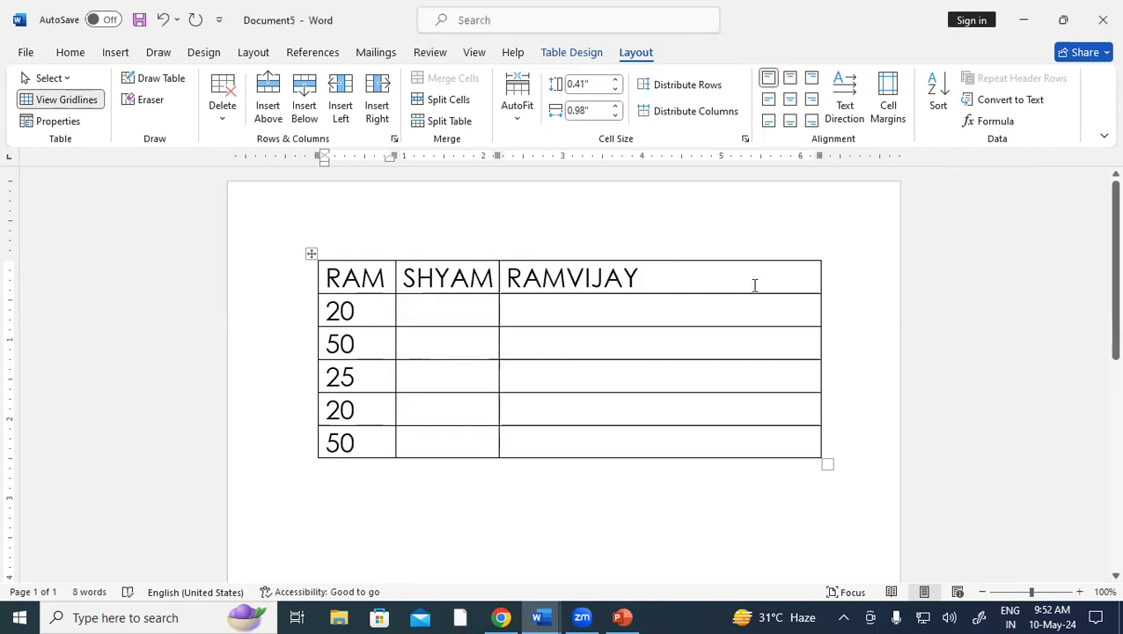
{"action": "key", "text": "shift+Home"}
{"action": "key", "text": "BackSpace"}
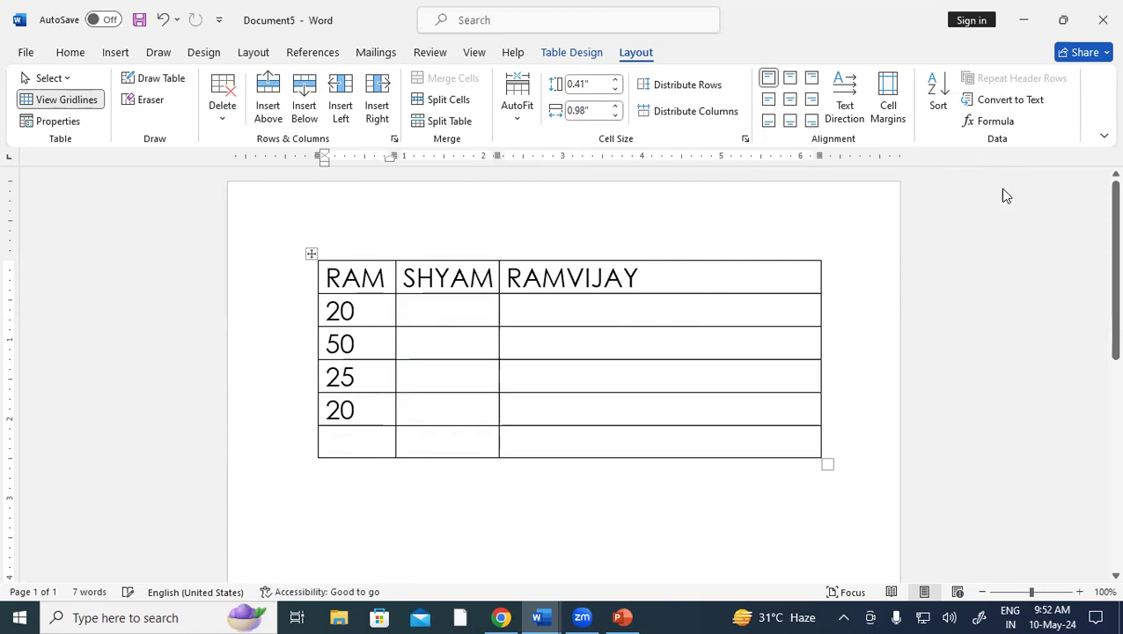
Step: Insert the first column's smallest value in its bottom cell with the formula =MIN(ABOVE), and clear the cell again
{"action": "left_click", "coordinate": [990, 121]}
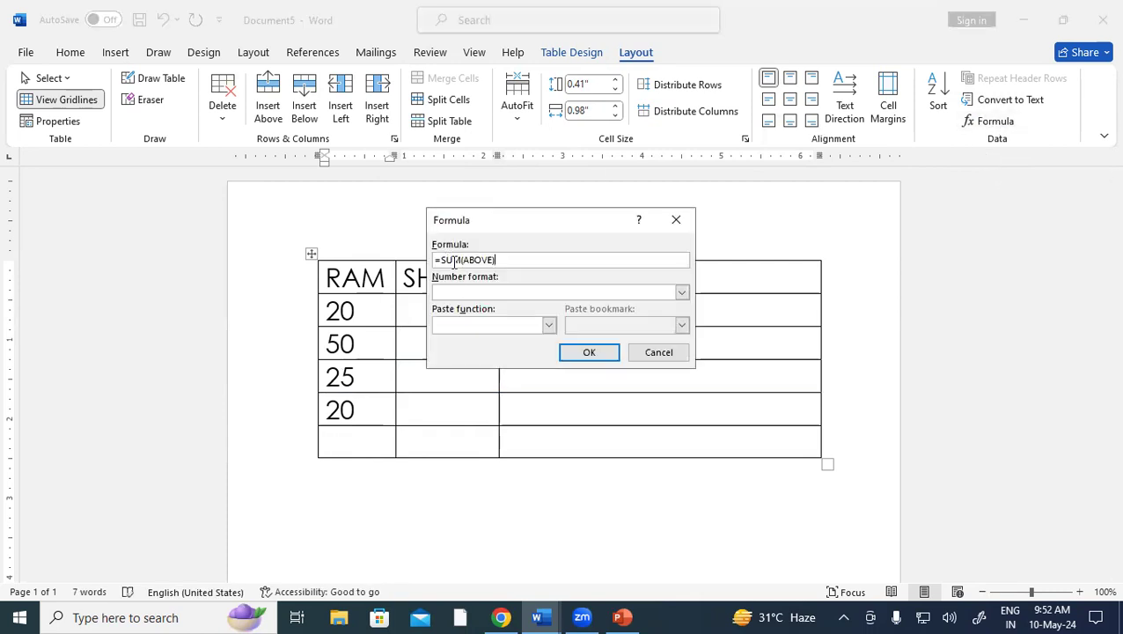
{"action": "key", "text": "BackSpace"}
{"action": "key", "text": "BackSpace"}
{"action": "key", "text": "BackSpace"}
{"action": "type", "text": "MIN"}
{"action": "left_click", "coordinate": [582, 353]}
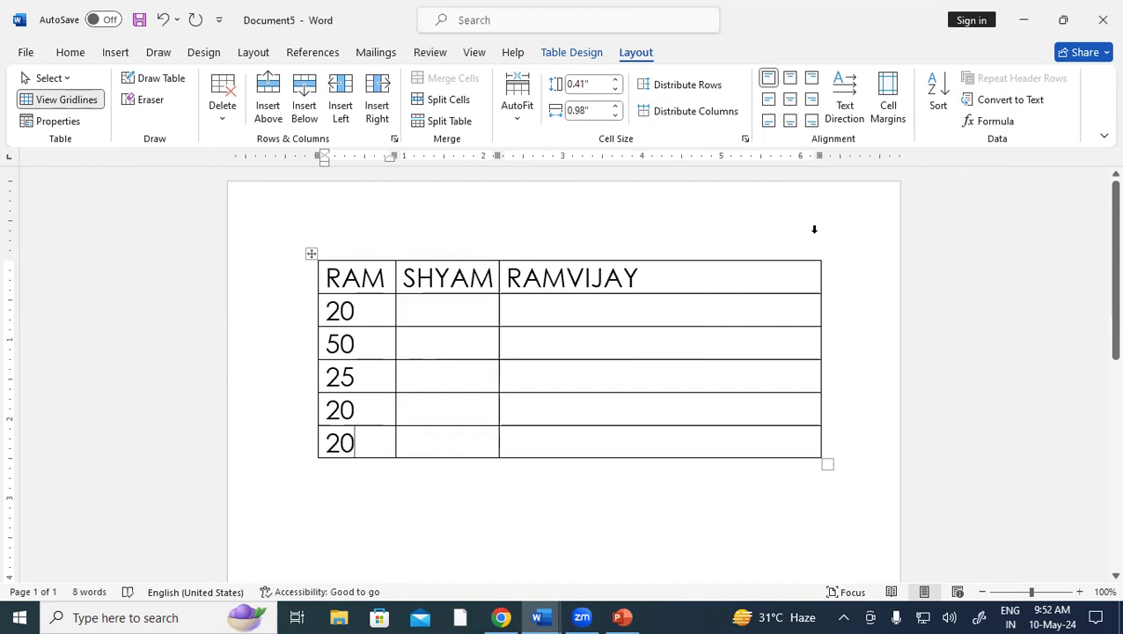
{"action": "key", "text": "BackSpace"}
{"action": "key", "text": "BackSpace"}
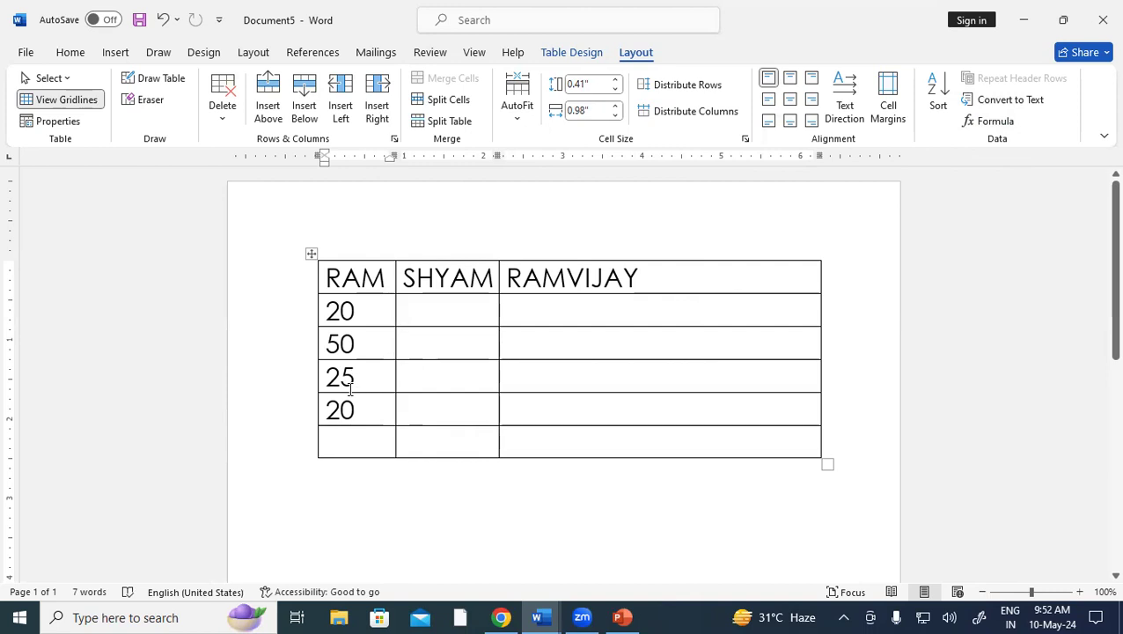
Step: Count the numbers in the first column with the formula =COUNT(ABOVE) in its bottom cell, and clear the result
{"action": "left_click", "coordinate": [991, 121]}
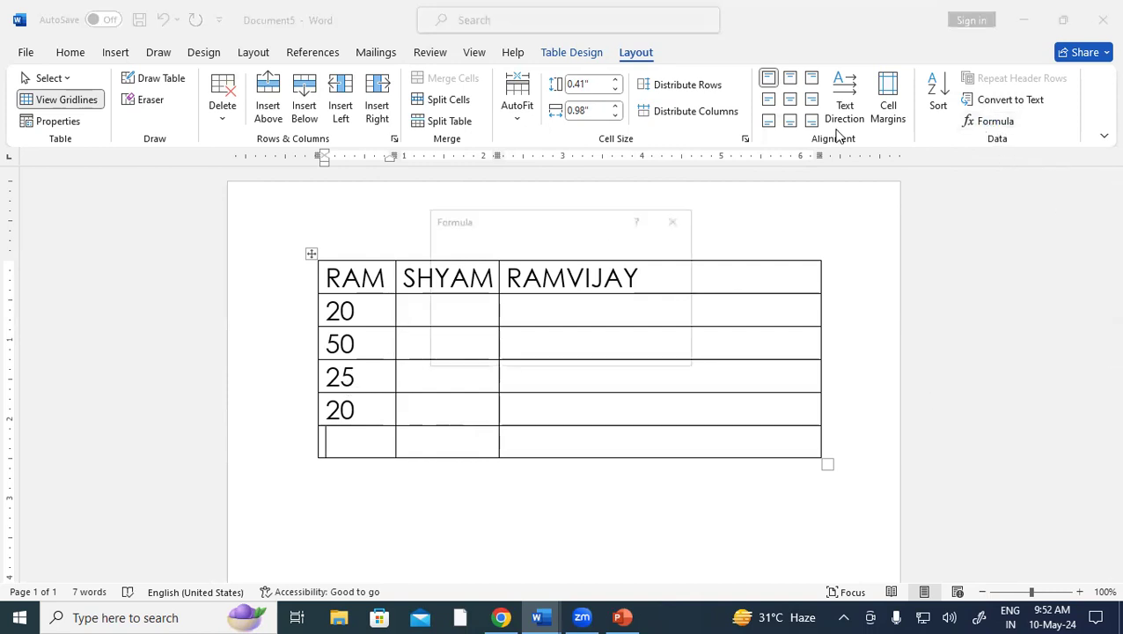
{"action": "left_click", "coordinate": [464, 259]}
{"action": "key", "text": "BackSpace"}
{"action": "key", "text": "BackSpace"}
{"action": "key", "text": "BackSpace"}
{"action": "key", "text": "BackSpace"}
{"action": "type", "text": "COUNT"}
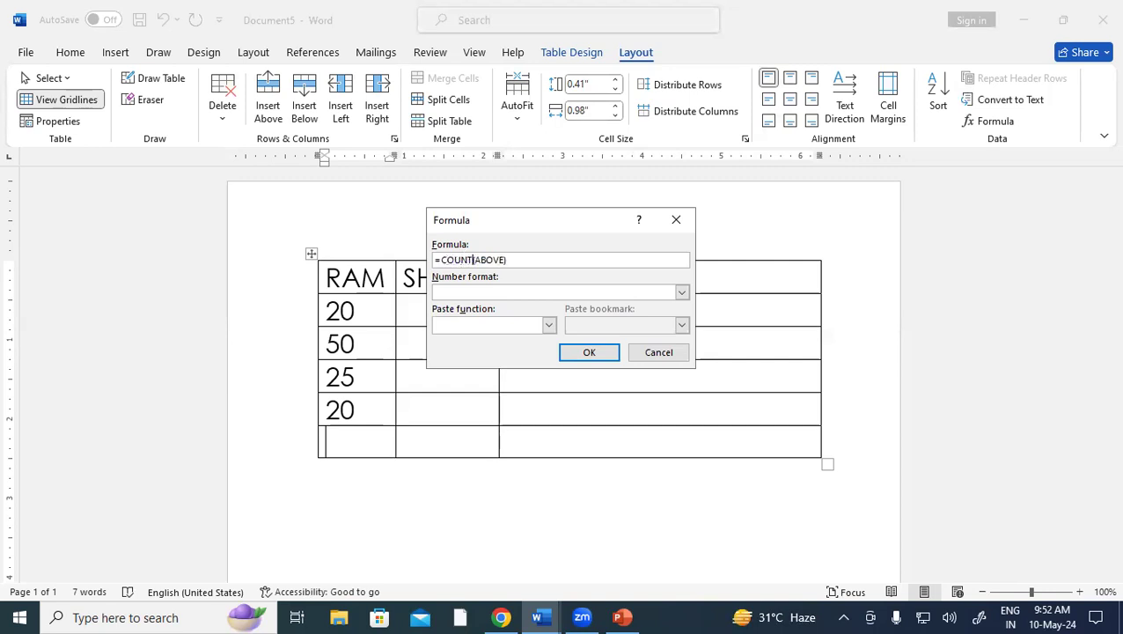
{"action": "left_click", "coordinate": [588, 352]}
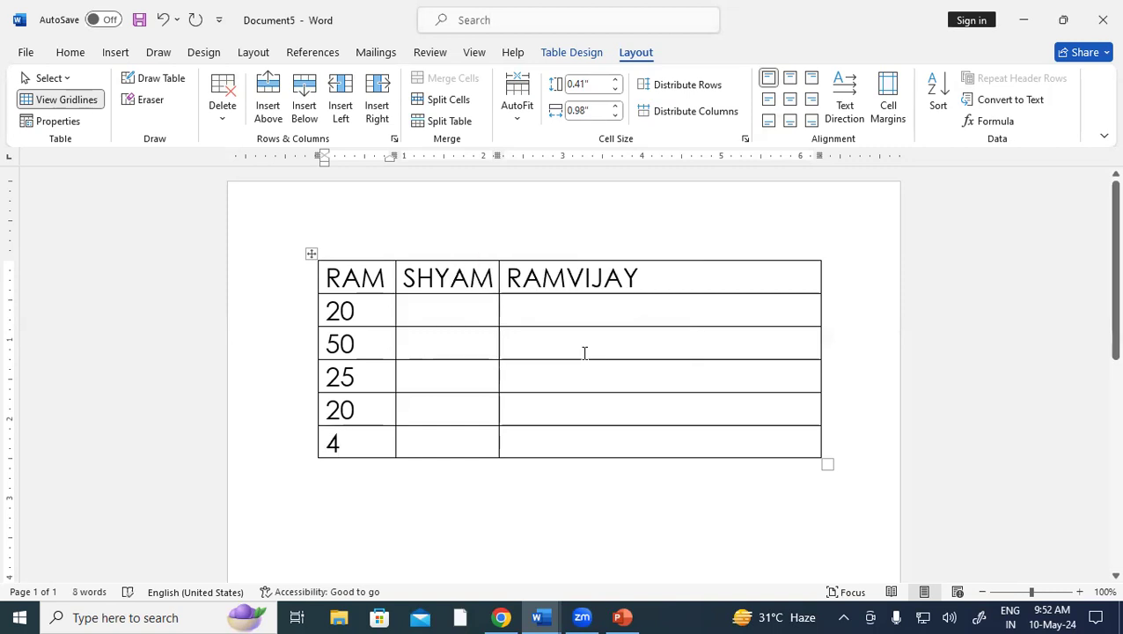
{"action": "key", "text": "BackSpace"}
{"action": "key", "text": "BackSpace"}
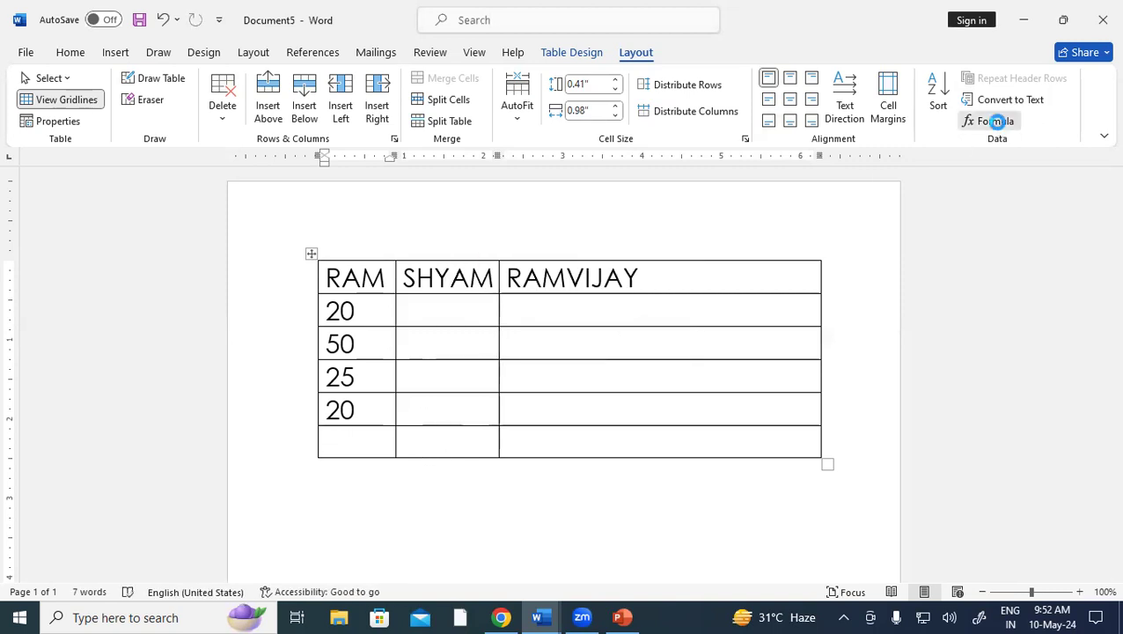
Step: Average the first column's numbers with the formula =AVERAGE(ABOVE) in its bottom cell, and clear the result
{"action": "left_click", "coordinate": [996, 120]}
{"action": "left_click", "coordinate": [463, 259]}
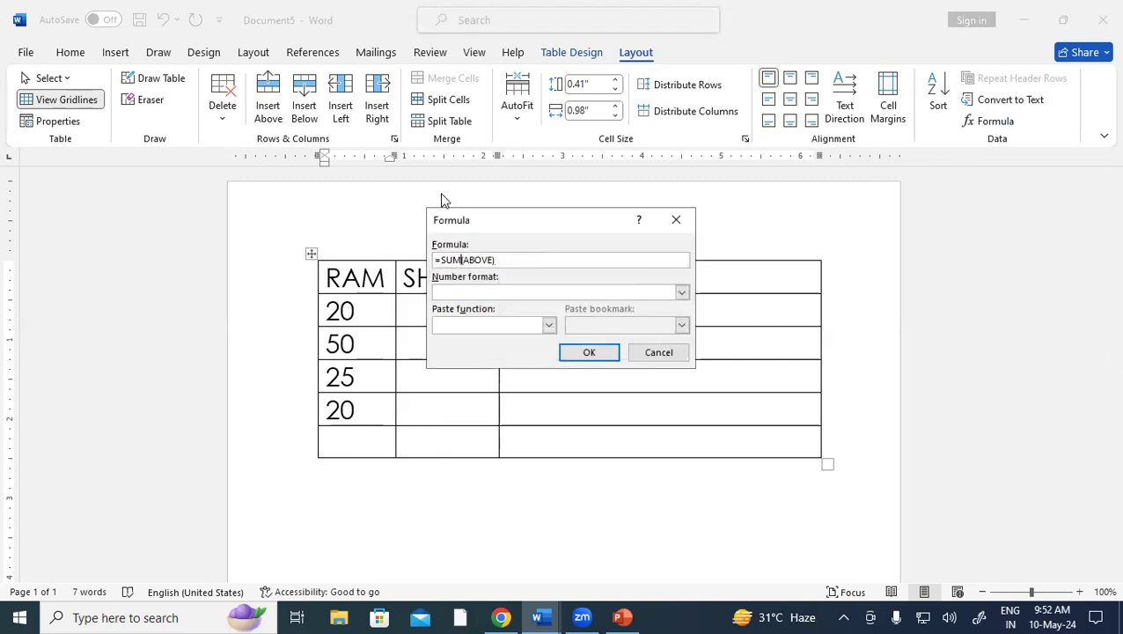
{"action": "key", "text": "BackSpace"}
{"action": "key", "text": "BackSpace"}
{"action": "key", "text": "BackSpace"}
{"action": "type", "text": "AVERAGE"}
{"action": "left_click", "coordinate": [591, 352]}
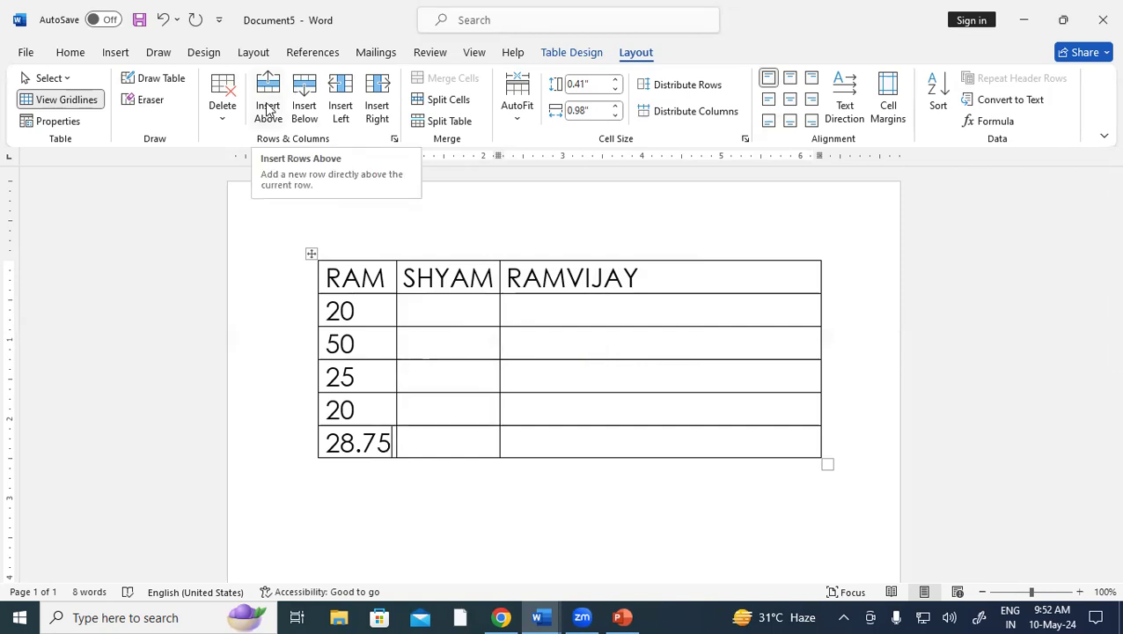
{"action": "key", "text": "shift+Home"}
{"action": "key", "text": "BackSpace"}
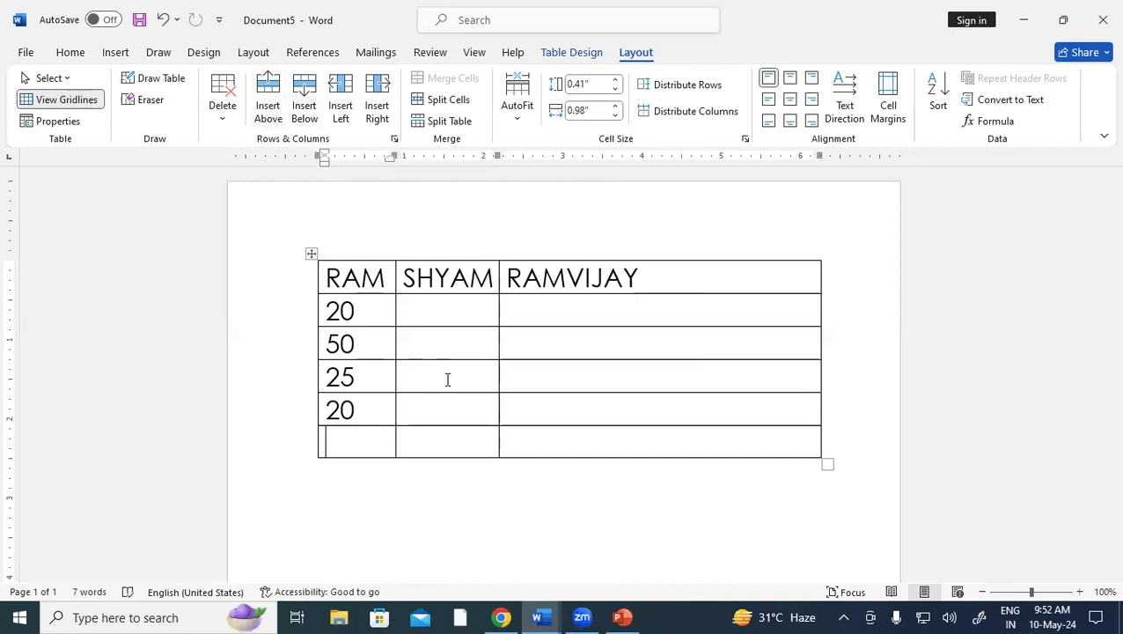